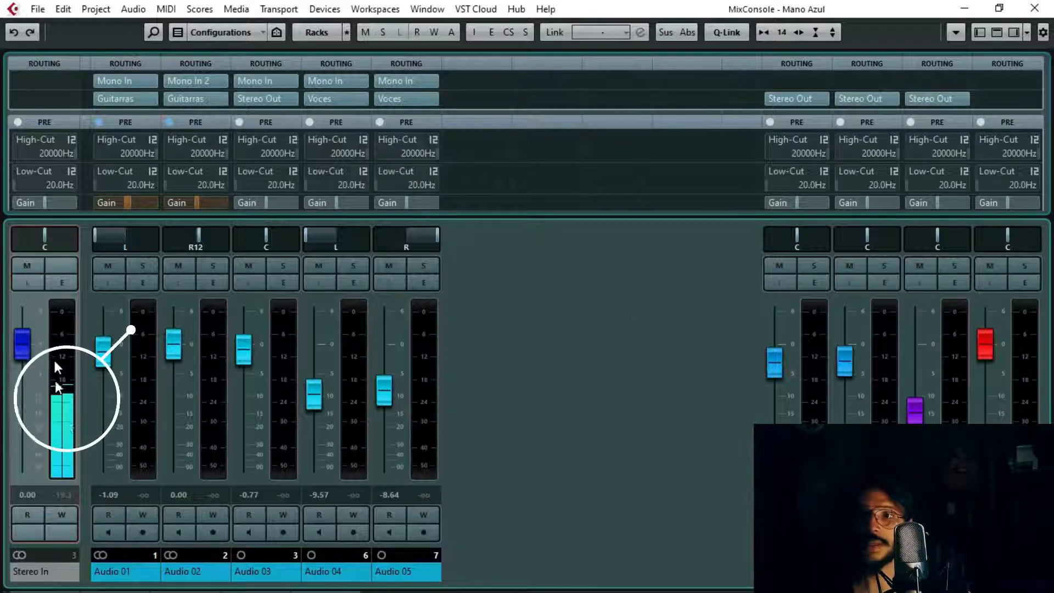
# Step: Minimize the MixConsole to show the project window and open the MixConsole again
pyautogui.click(979, 33)
pyautogui.click(979, 33)
pyautogui.click(965, 9)
pyautogui.click(323, 9)
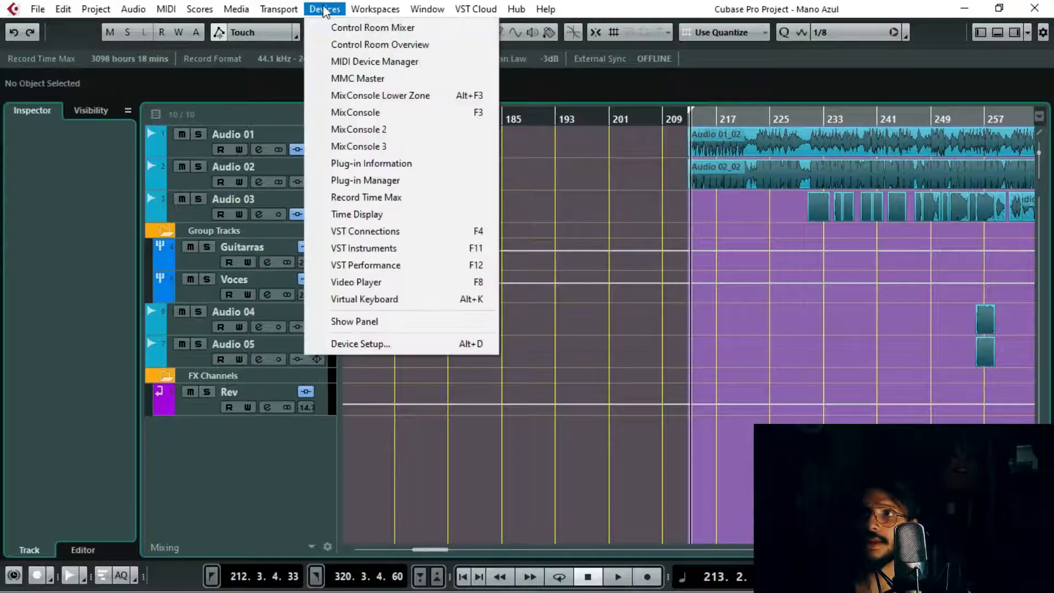
pyautogui.click(365, 112)
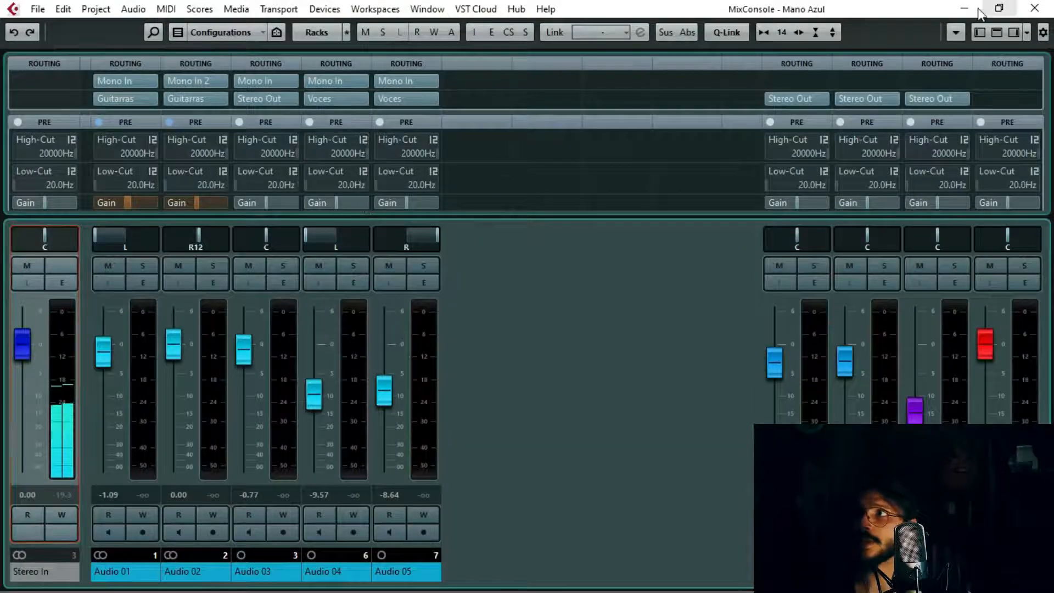
# Step: Switch to the project window once more and bring back the MixConsole to view the Stereo In input meter
pyautogui.click(964, 9)
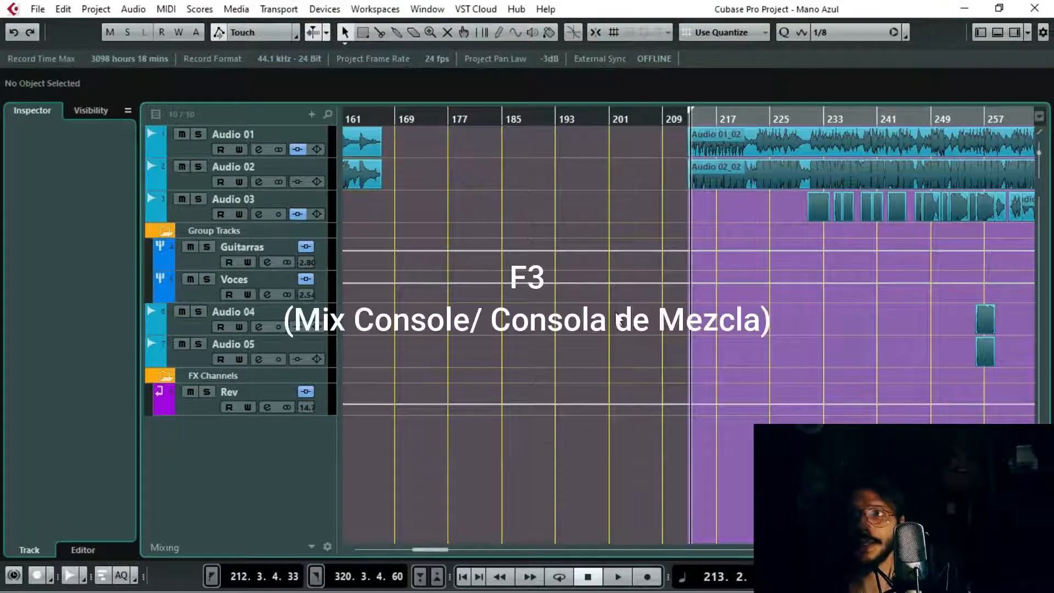
pyautogui.press('F3')
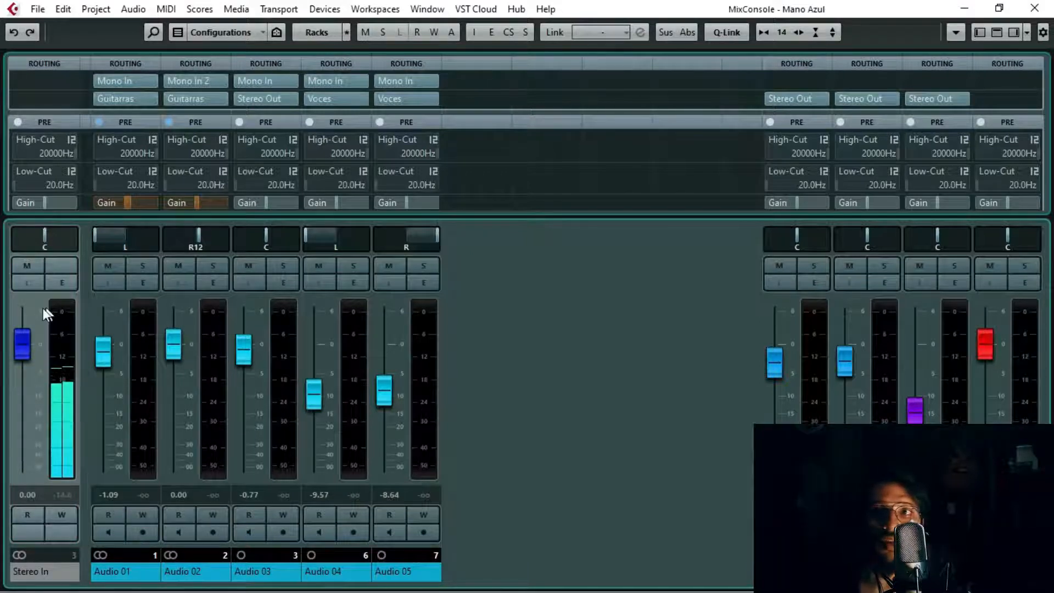
pyautogui.click(57, 312)
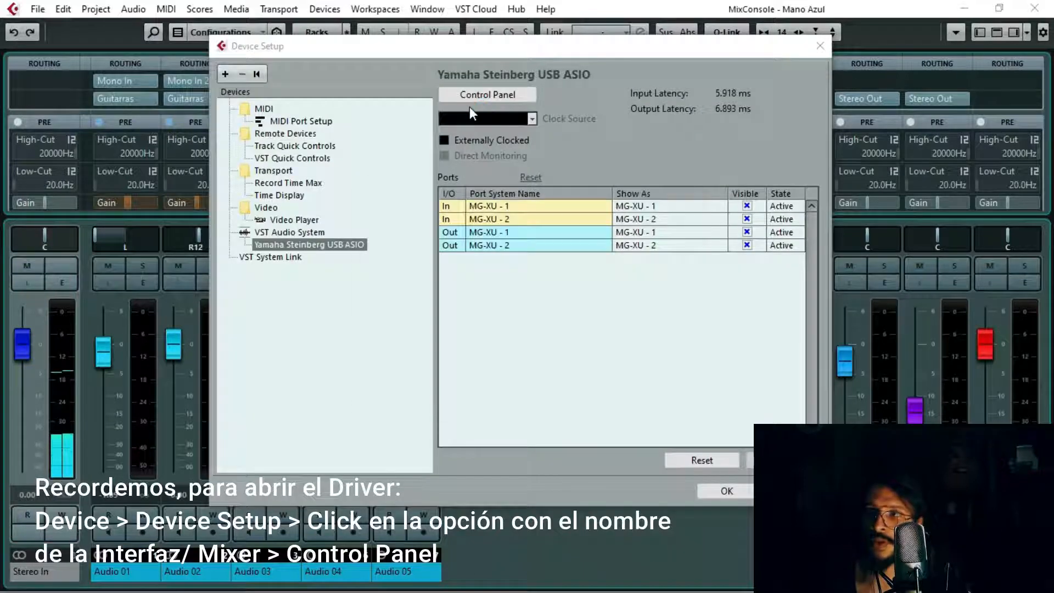
# Step: Examine the MG-XU sample rate and ASIO buffer settings in the Yamaha Steinberg USB driver panel, and close the panel
pyautogui.click(469, 105)
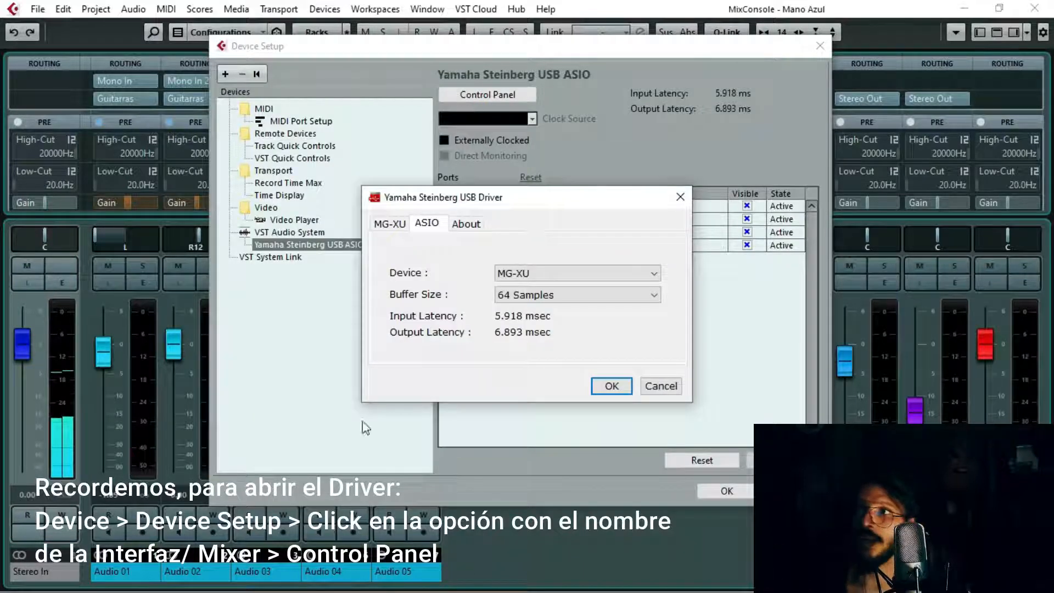
pyautogui.click(391, 225)
pyautogui.click(429, 226)
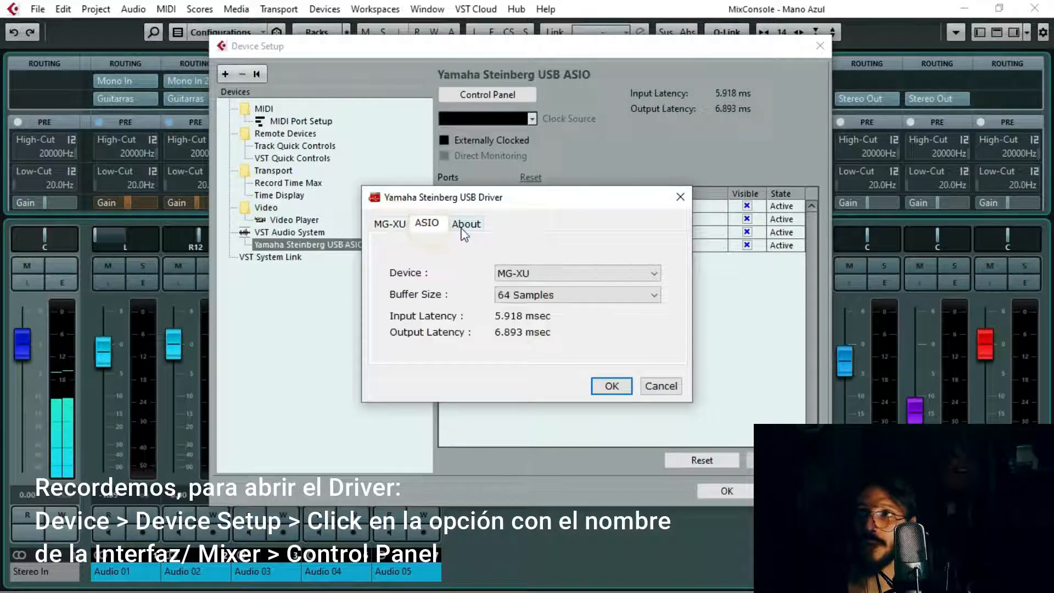
pyautogui.click(405, 225)
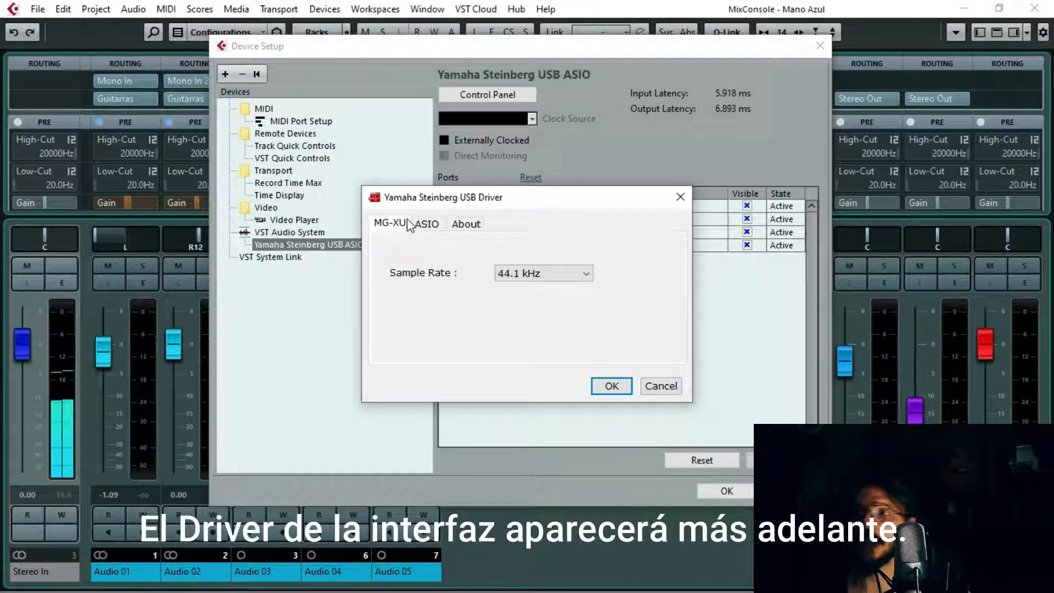
pyautogui.click(428, 225)
pyautogui.click(394, 223)
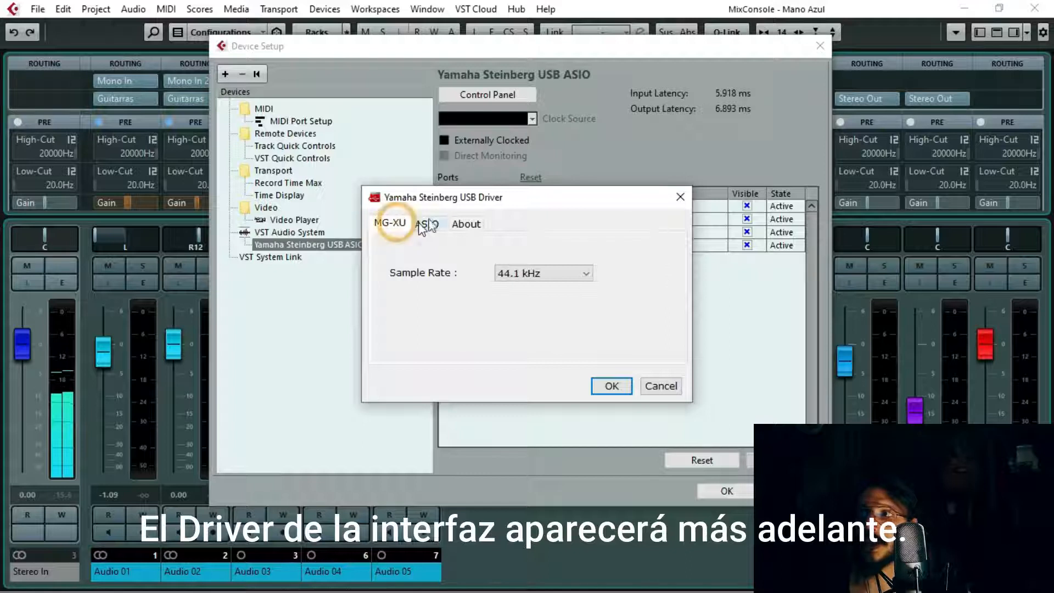
pyautogui.click(680, 197)
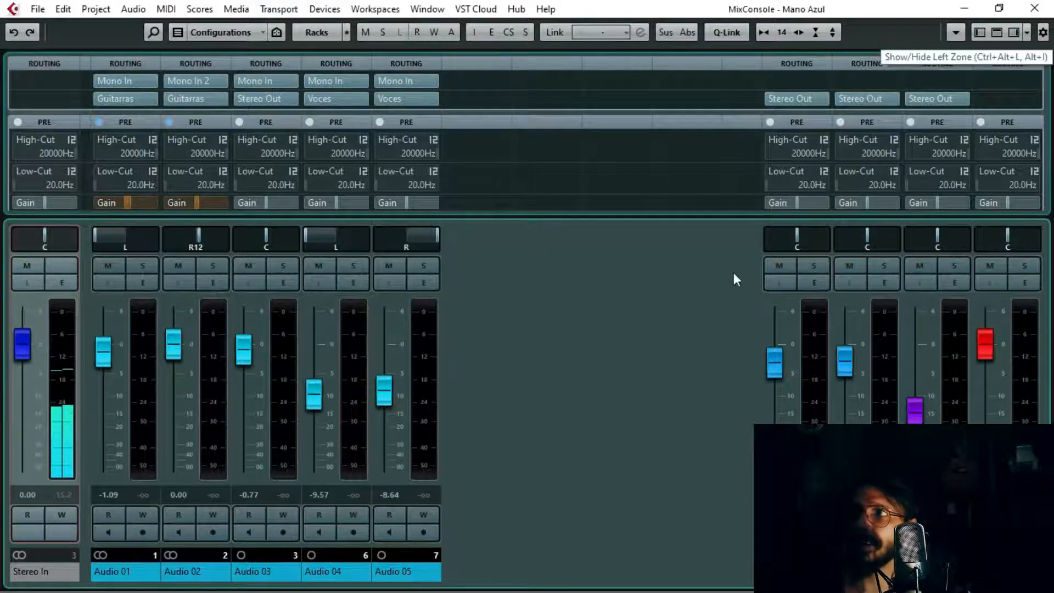
# Step: Hide the channel racks in the MixConsole, toggling the left zone on and off and leaving it hidden
pyautogui.click(980, 37)
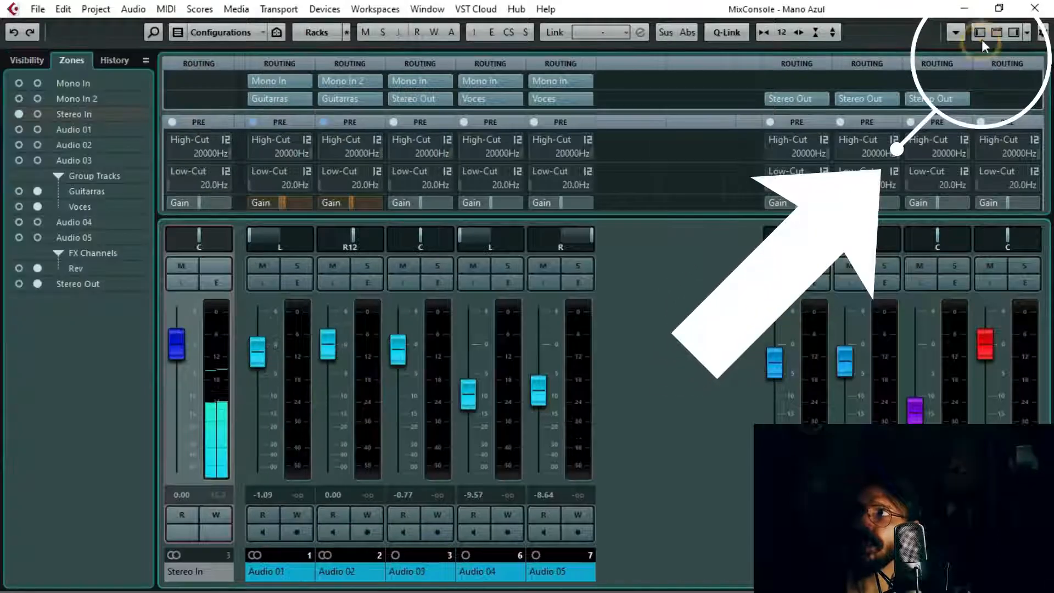
pyautogui.click(997, 39)
pyautogui.click(1010, 37)
pyautogui.click(1010, 36)
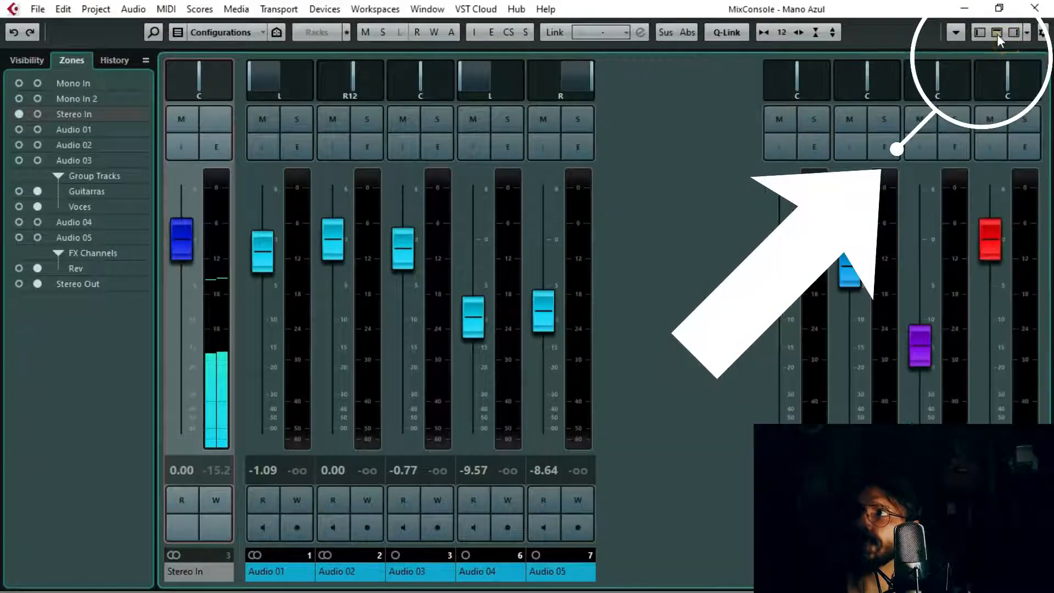
pyautogui.click(997, 34)
pyautogui.click(979, 34)
pyautogui.click(992, 33)
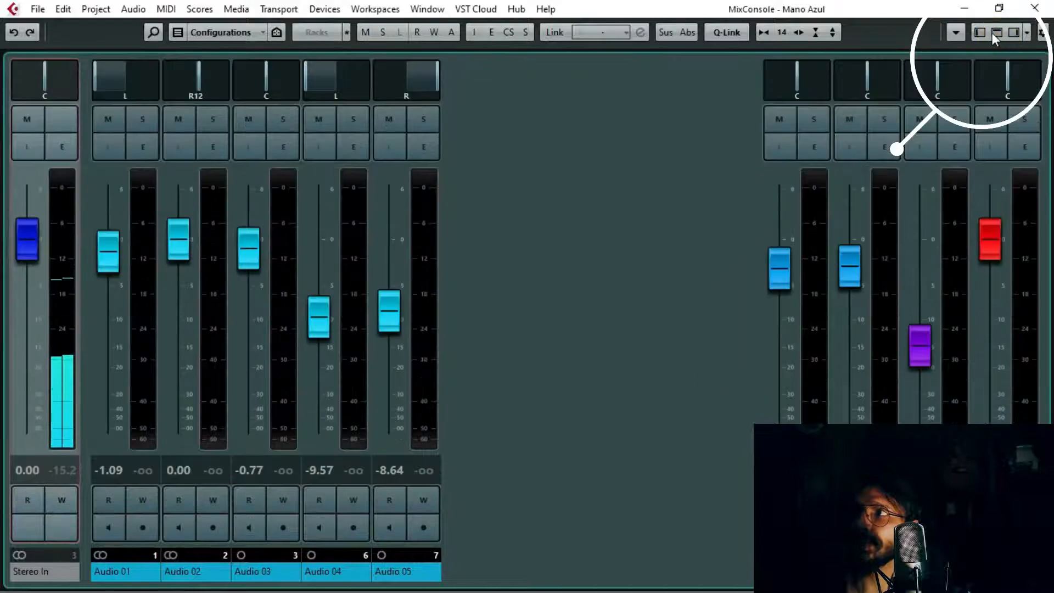
pyautogui.click(982, 33)
pyautogui.click(982, 32)
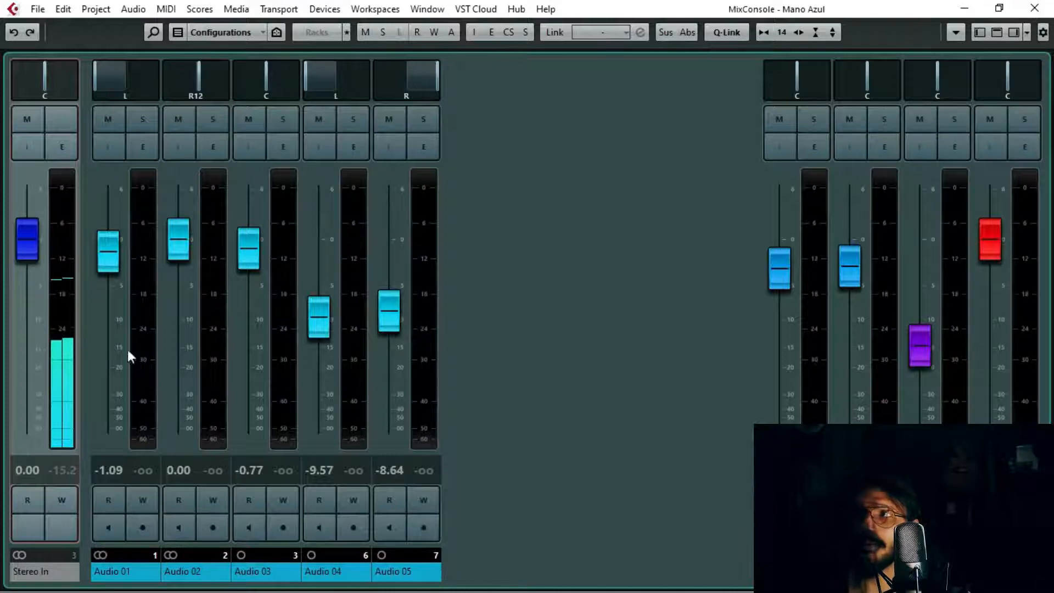
# Step: Hide every channel from Stereo In to Stereo Out with the left zone's visibility settings, and close the zone
pyautogui.click(979, 31)
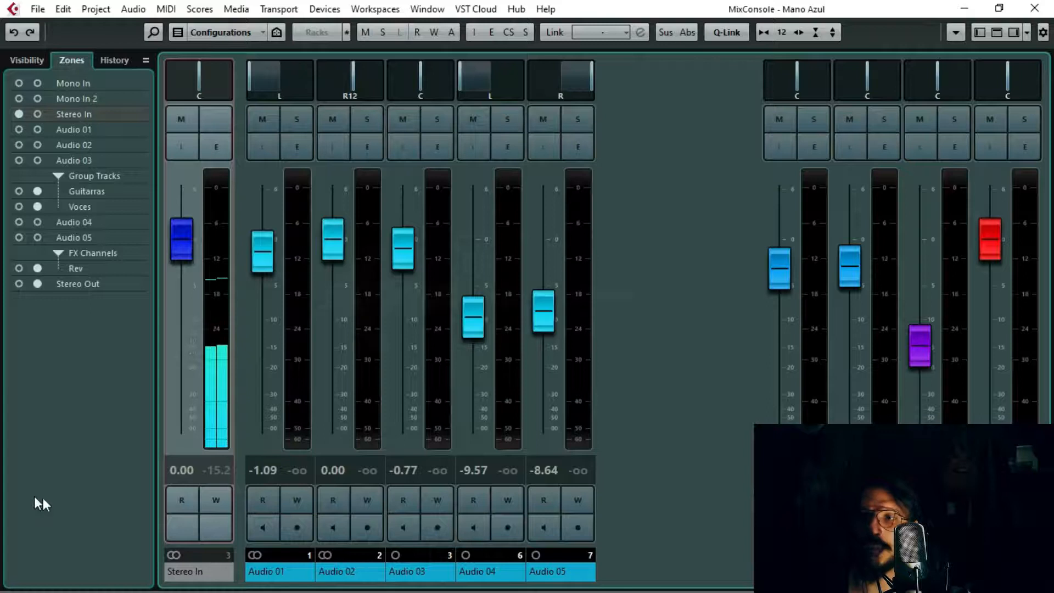
pyautogui.click(28, 61)
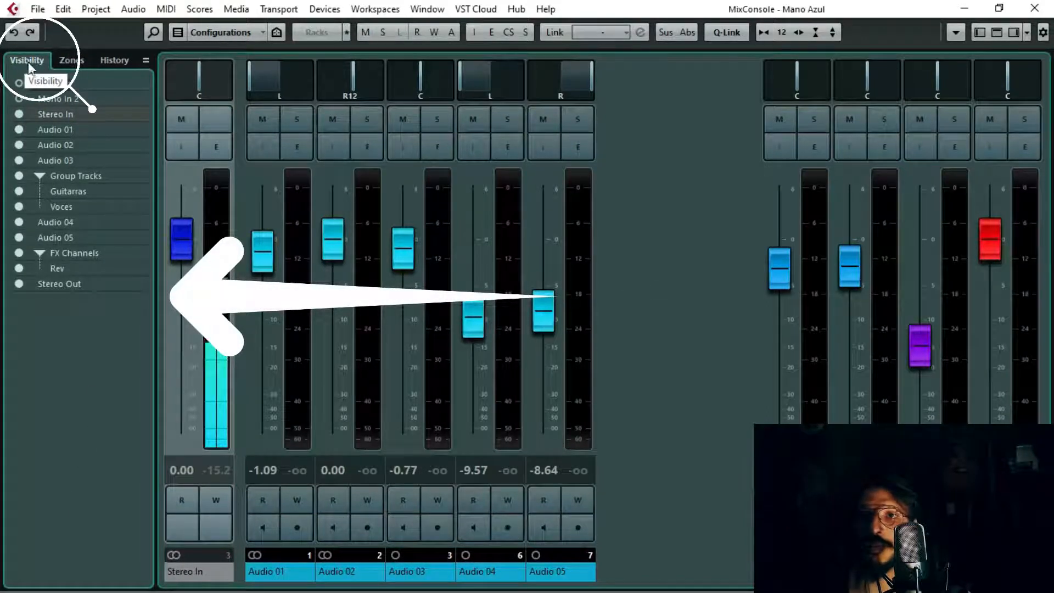
pyautogui.moveTo(19, 114); pyautogui.dragTo(19, 284)
pyautogui.click(980, 32)
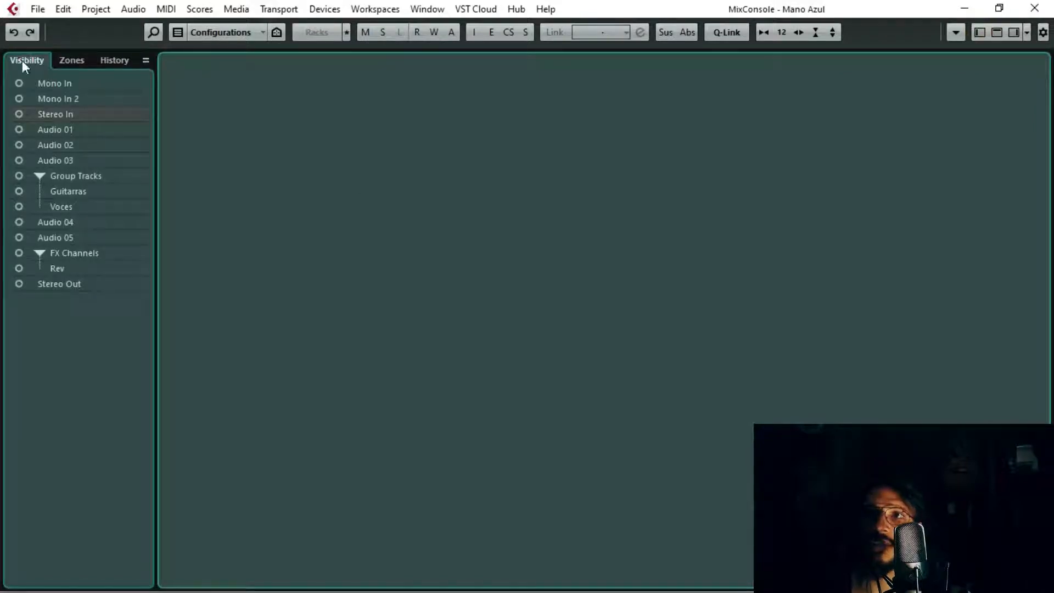
# Step: Make the Mono In and Stereo In channels visible in the MixConsole
pyautogui.click(26, 59)
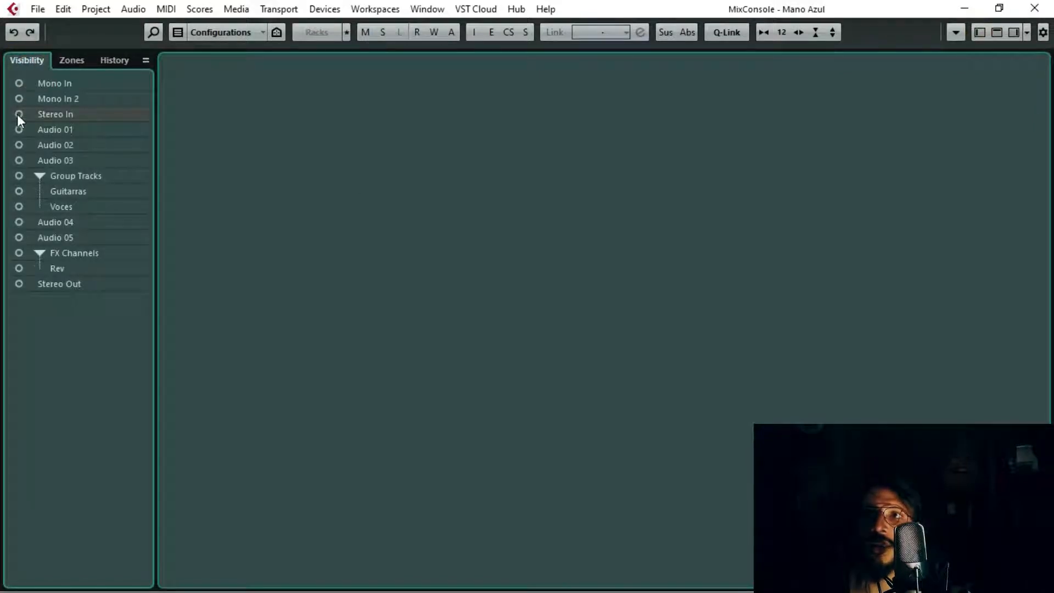
pyautogui.click(19, 83)
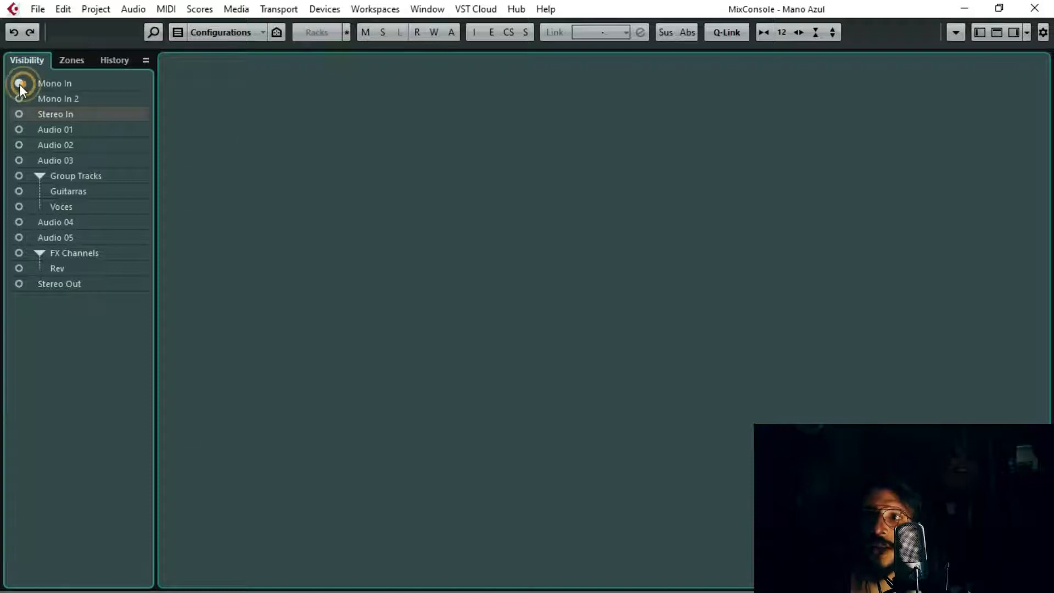
pyautogui.click(19, 113)
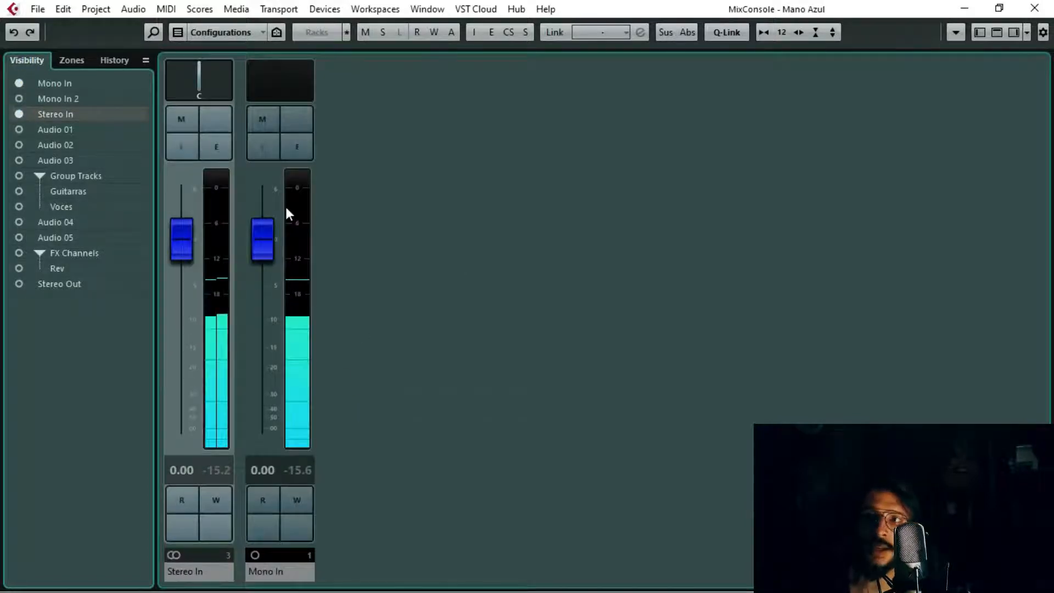
# Step: Check the input buses and their device ports in VST Connections
pyautogui.click(327, 9)
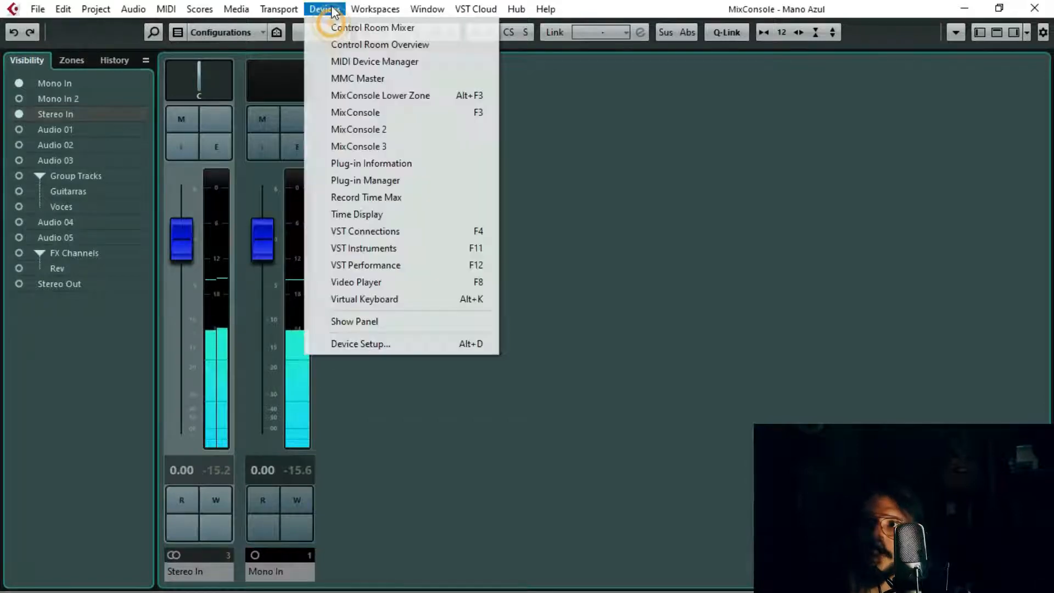
pyautogui.click(368, 233)
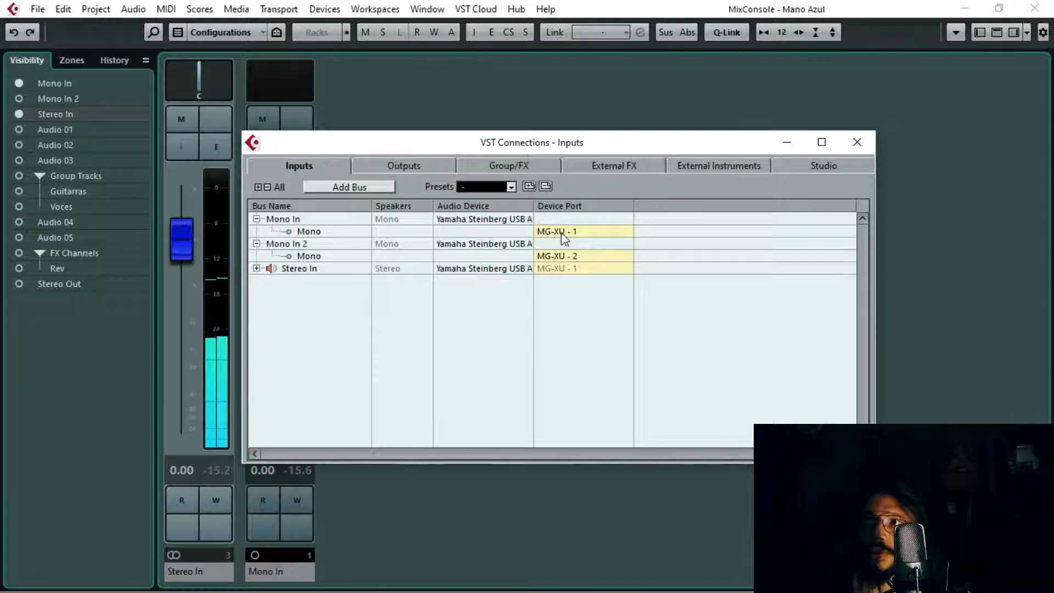
# Step: Show the Mono In 2 channel and toggle the Stereo In channel's visibility, leaving it shown
pyautogui.click(19, 98)
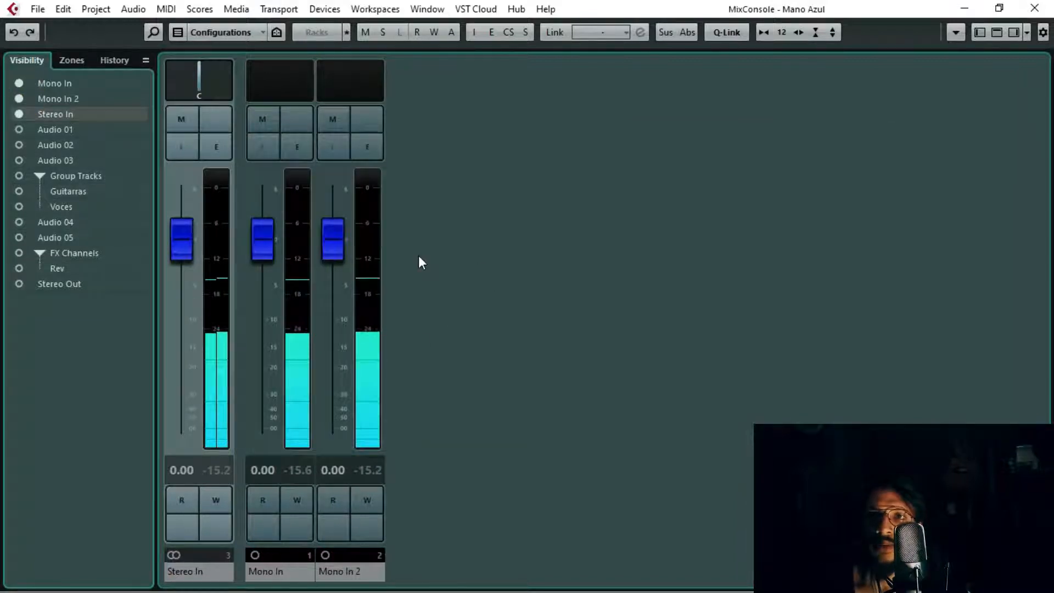
pyautogui.click(19, 114)
pyautogui.click(19, 114)
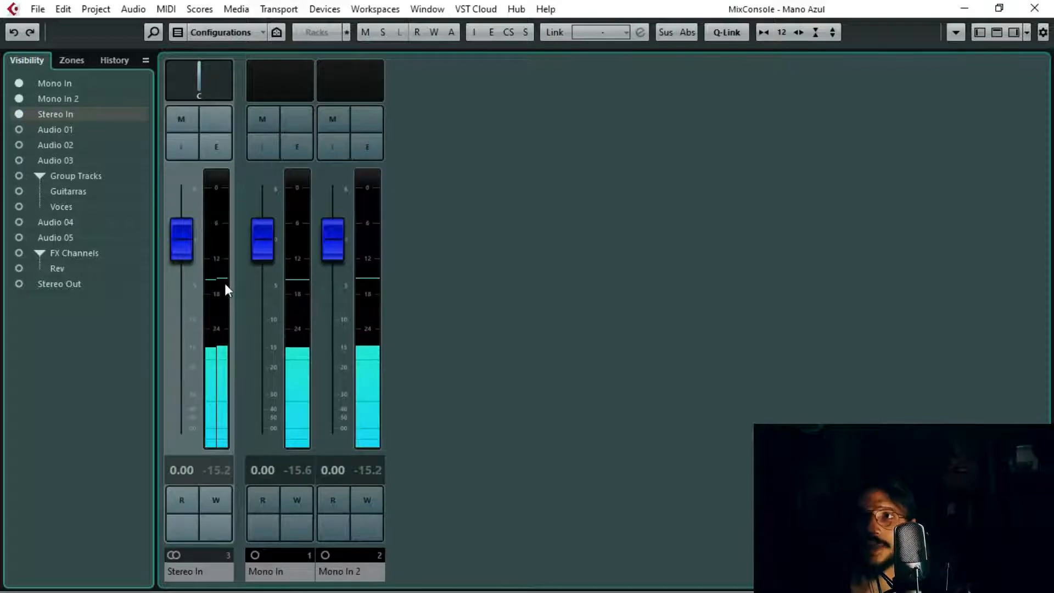
pyautogui.click(20, 114)
pyautogui.click(20, 114)
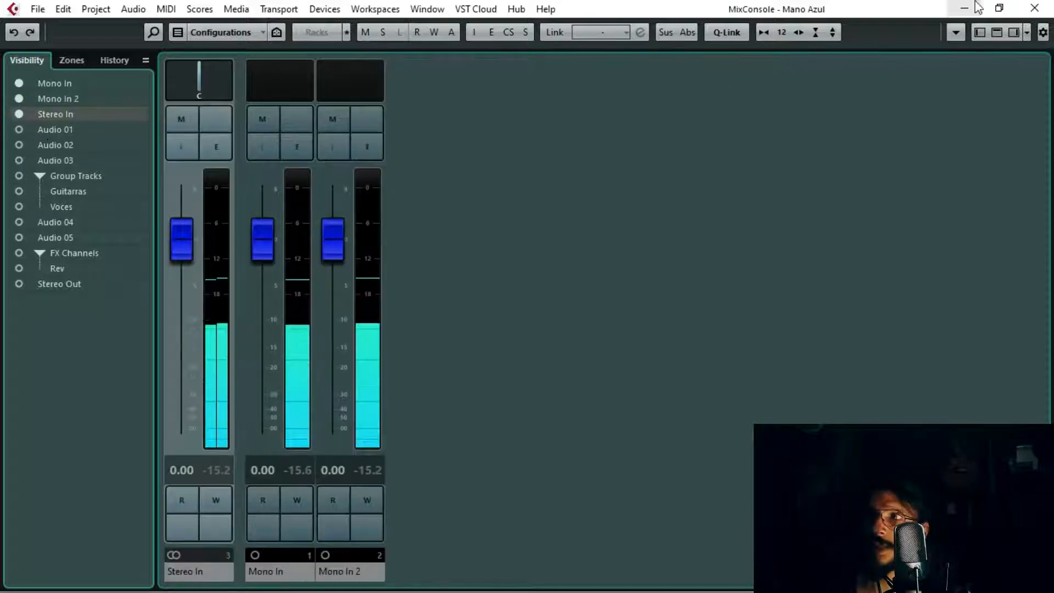
# Step: In the project window, select the Audio 03 track, enable its input monitoring and open its Inserts section
pyautogui.click(964, 7)
pyautogui.click(304, 165)
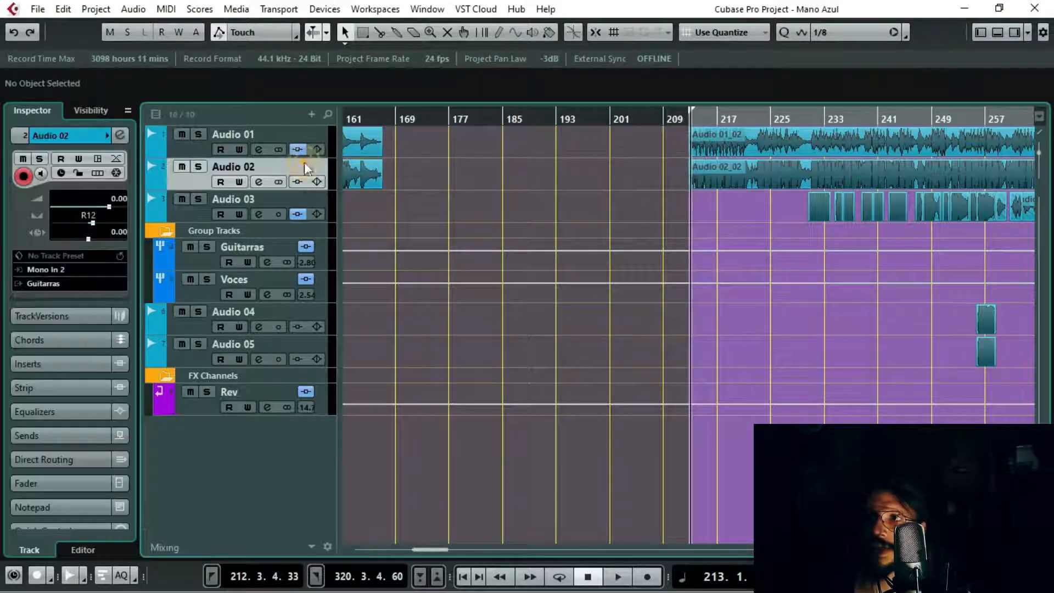
pyautogui.click(292, 200)
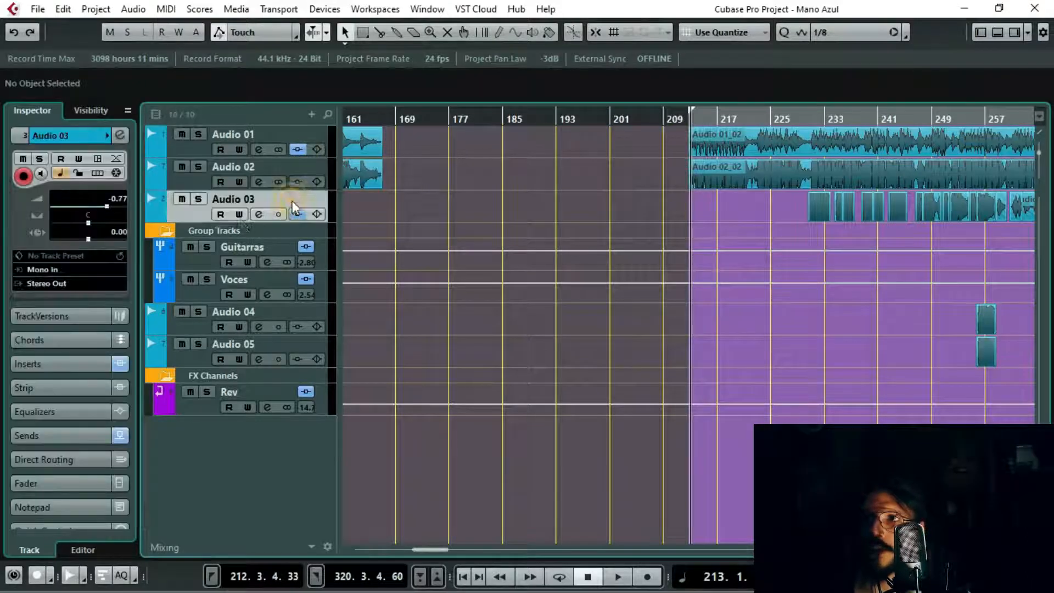
pyautogui.click(41, 174)
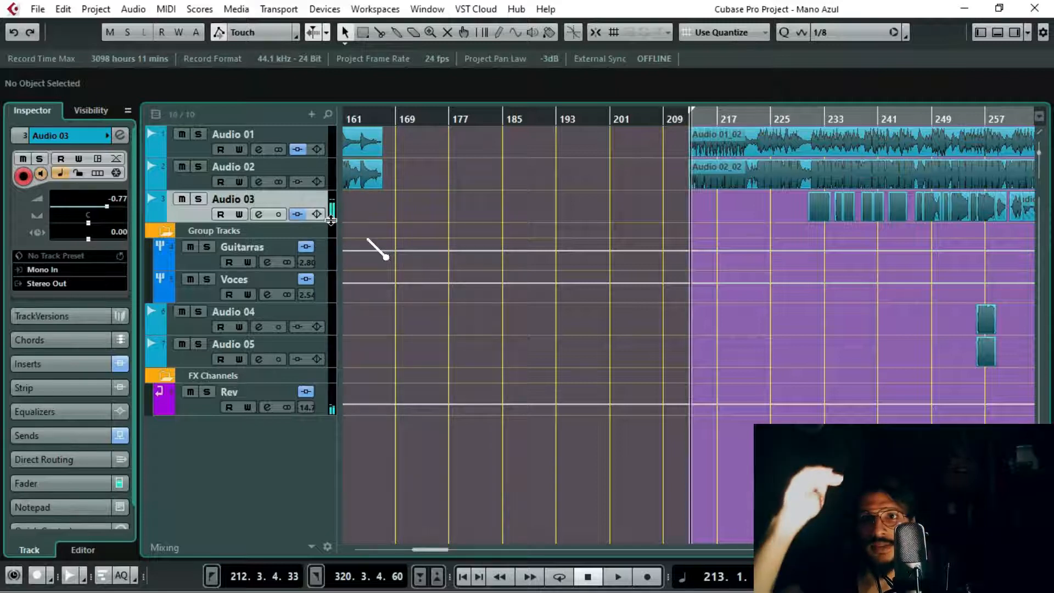
pyautogui.click(68, 364)
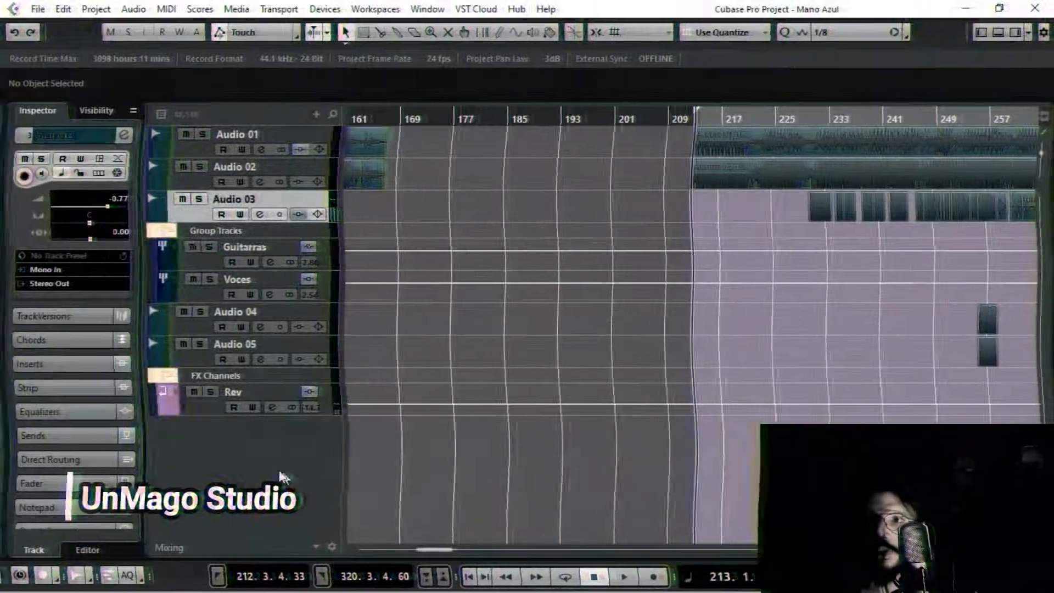
# Step: Add one mono audio track routed to Stereo Out and enable input monitoring on it
pyautogui.rightClick(200, 423)
pyautogui.click(278, 77)
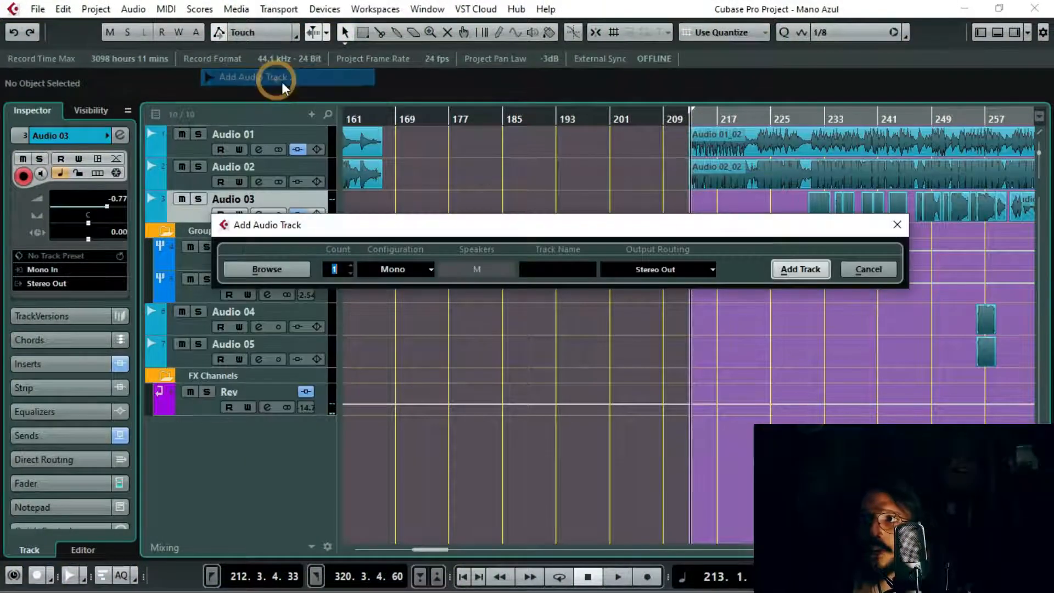
pyautogui.click(789, 269)
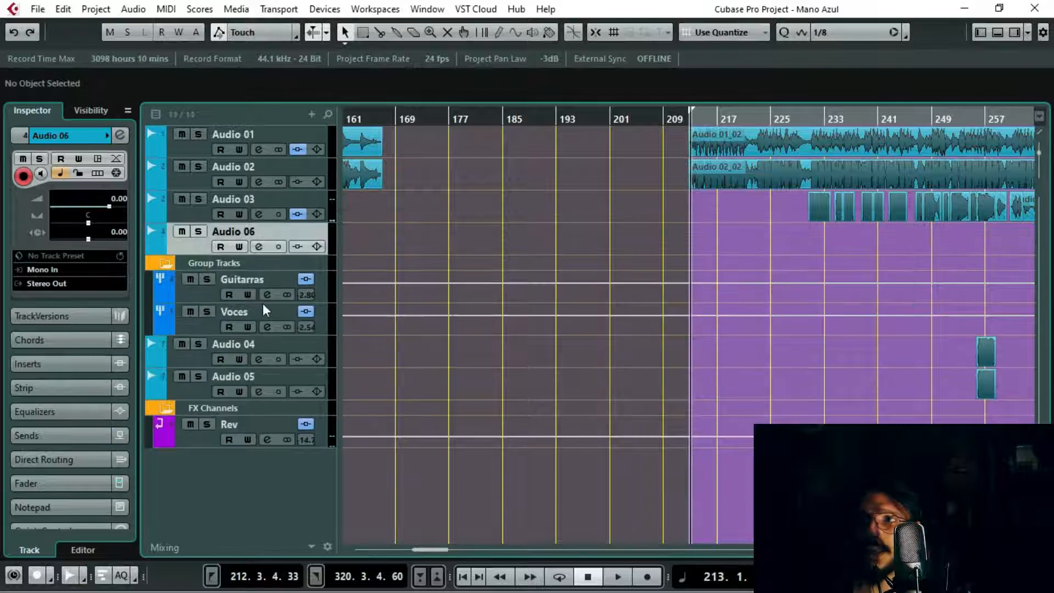
pyautogui.click(41, 174)
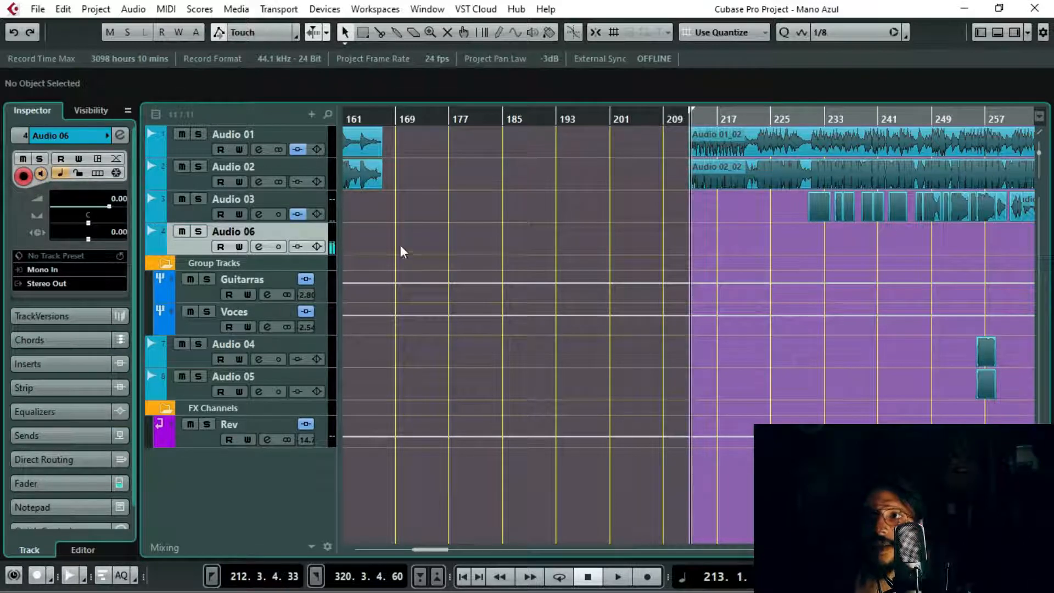
# Step: Expand and collapse the new track's Inserts section, restore its basic track settings, and open the MixConsole
pyautogui.click(44, 361)
pyautogui.click(41, 208)
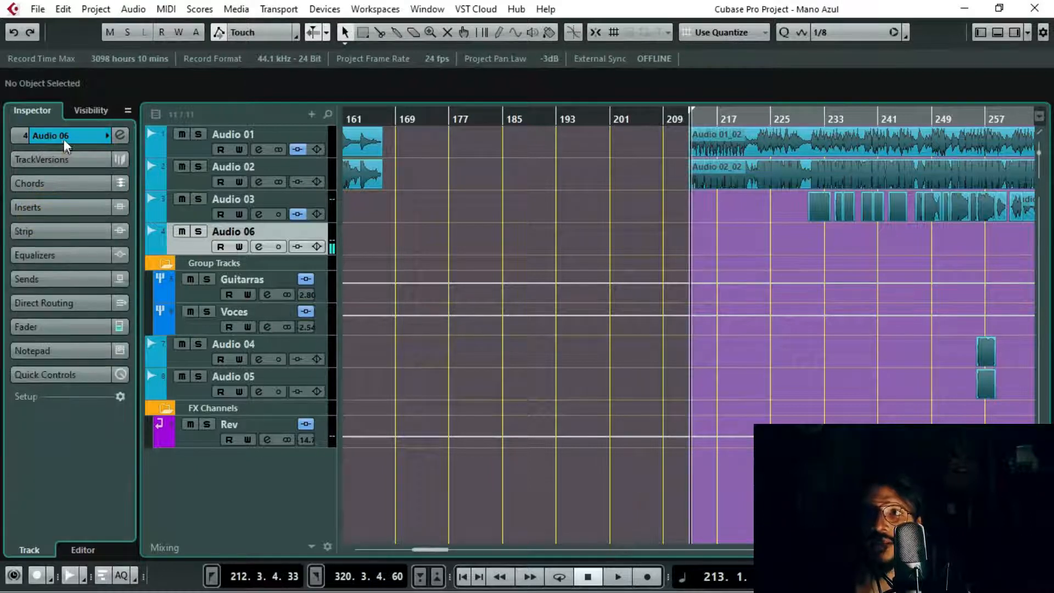
pyautogui.click(62, 136)
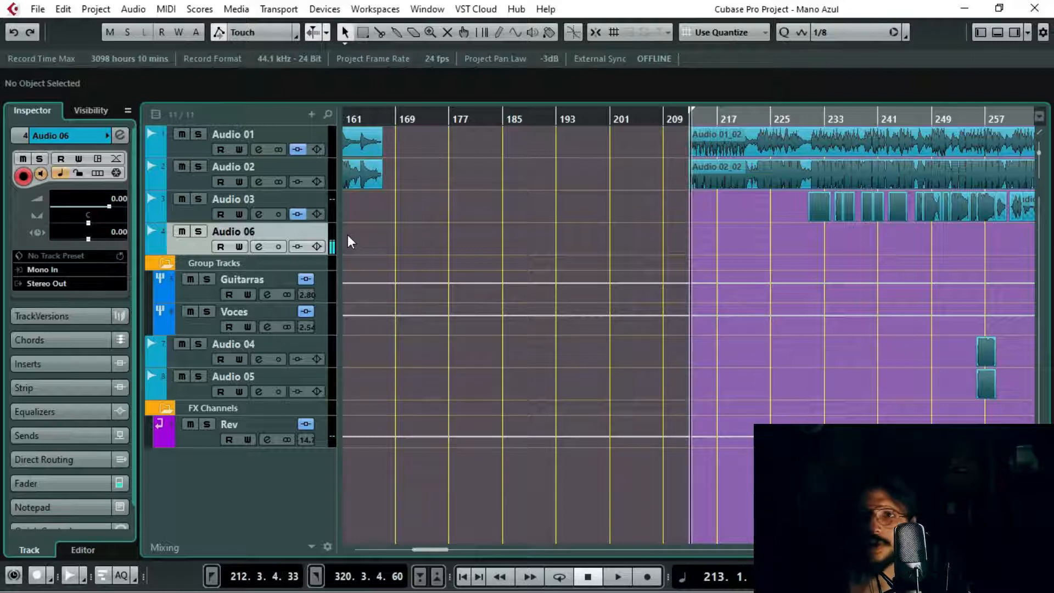
pyautogui.press('F3')
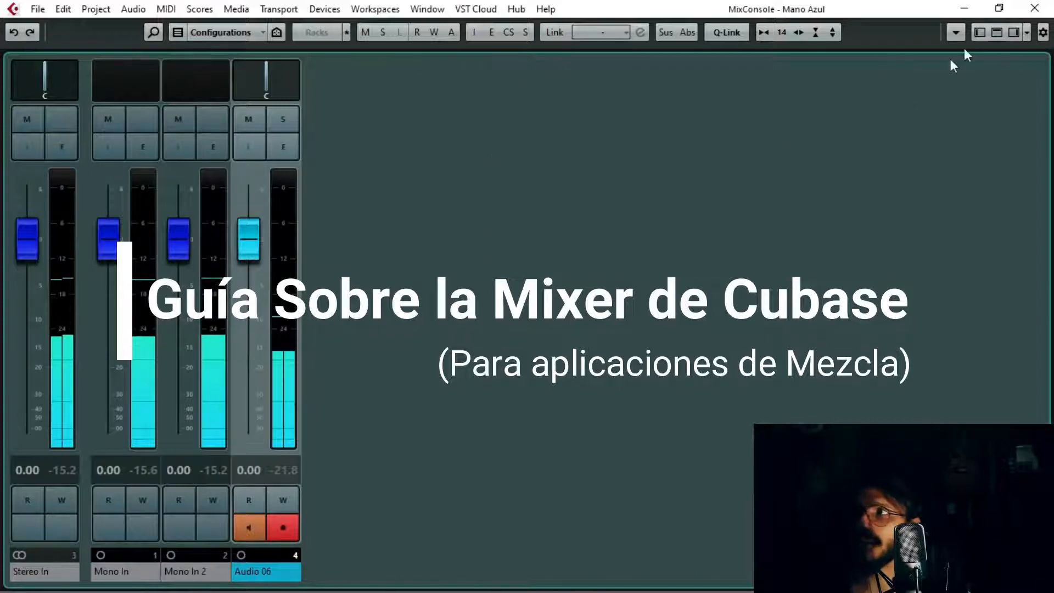
# Step: Show the channel visibility list beside the mixer and select the Stereo In, Mono In and Mono In 2 channels in turn
pyautogui.click(979, 32)
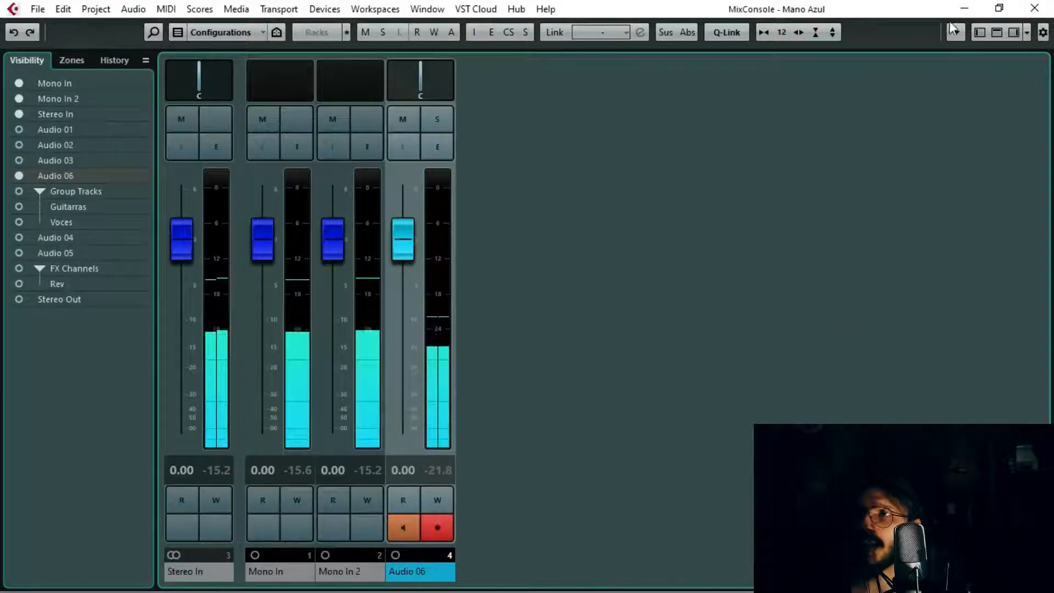
pyautogui.click(202, 574)
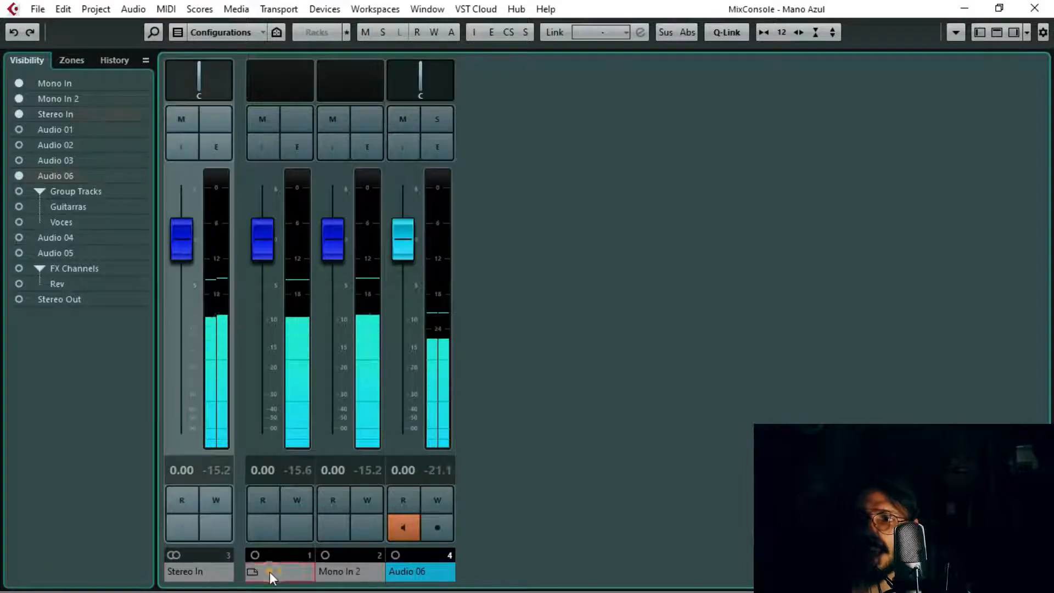
pyautogui.click(271, 575)
pyautogui.click(202, 575)
pyautogui.click(277, 574)
pyautogui.click(329, 573)
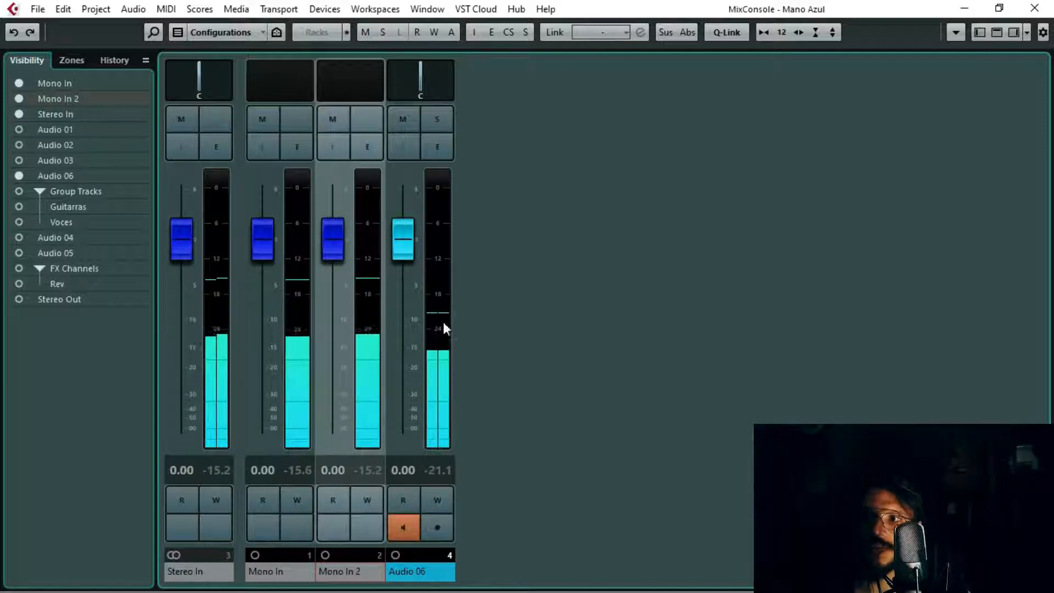
# Step: Hide the Audio 06, Mono In, Mono In 2 and Stereo In channels from the mixer
pyautogui.click(19, 176)
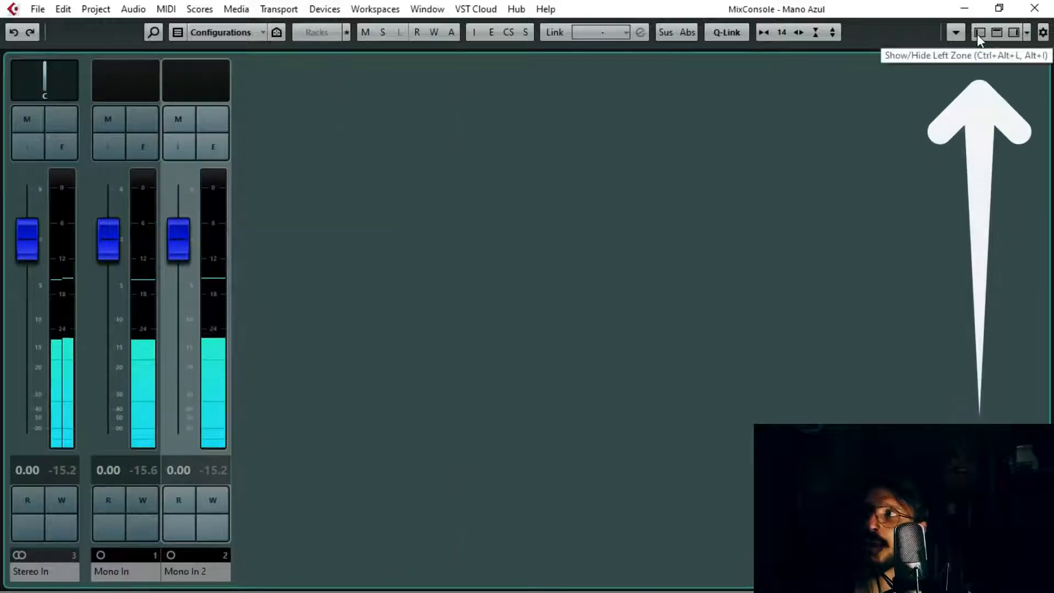
pyautogui.click(978, 34)
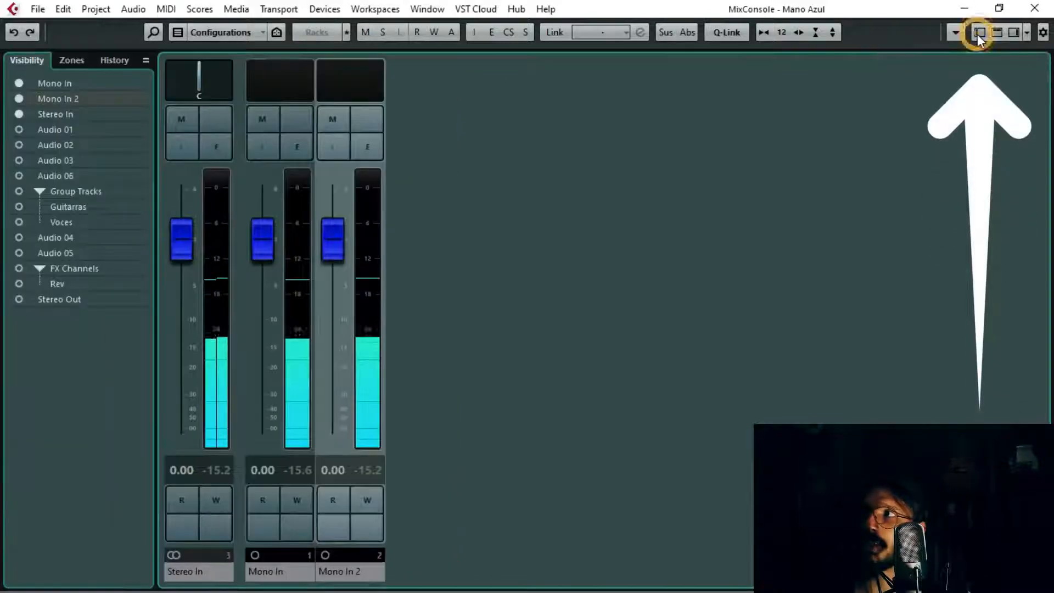
pyautogui.click(18, 84)
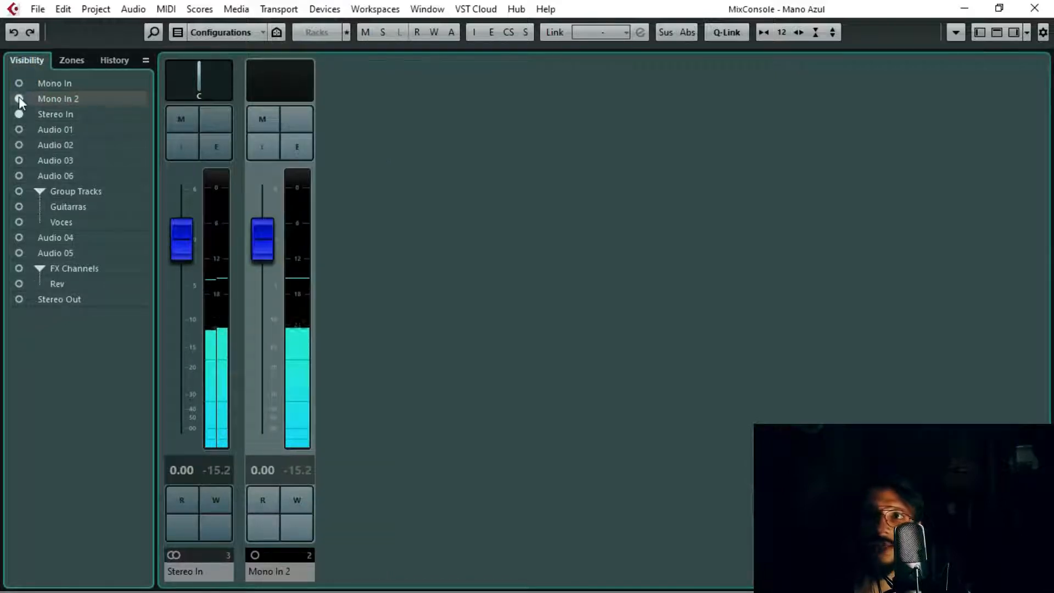
pyautogui.click(19, 98)
pyautogui.click(19, 114)
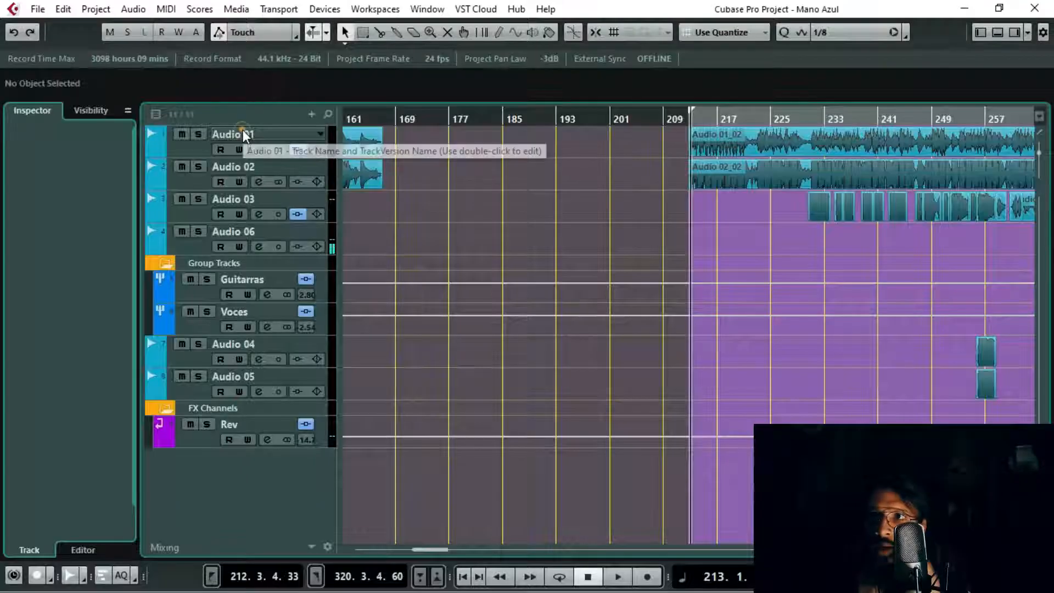
# Step: In the project window, name the first two tracks Guitarra I and Guitarra II and colour them green
pyautogui.doubleClick(242, 135)
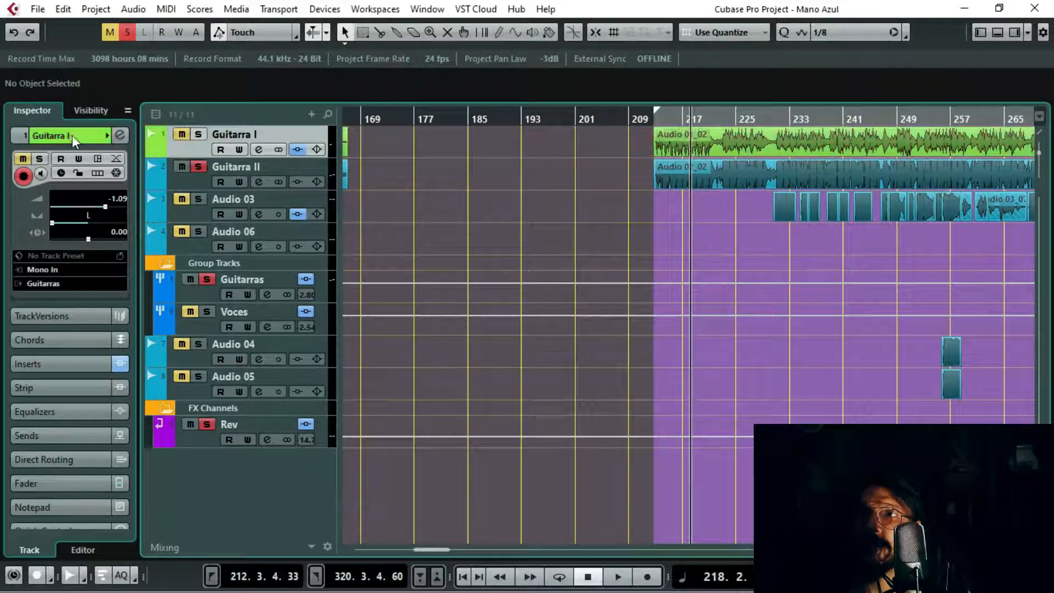
pyautogui.click(180, 185)
pyautogui.scroll(5, 76, 132)
# Step: Solo and play back the Audio 03 track, then rename it Voz I and colour it magenta
pyautogui.click(199, 200)
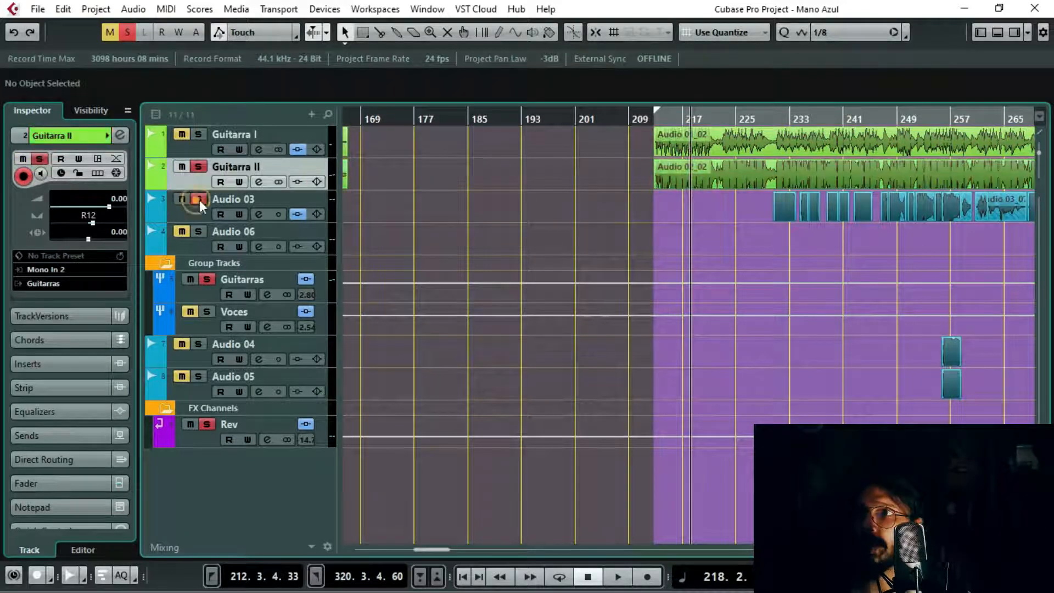
pyautogui.moveTo(761, 122); pyautogui.dragTo(1049, 123)
pyautogui.click(760, 122)
pyautogui.press('space')
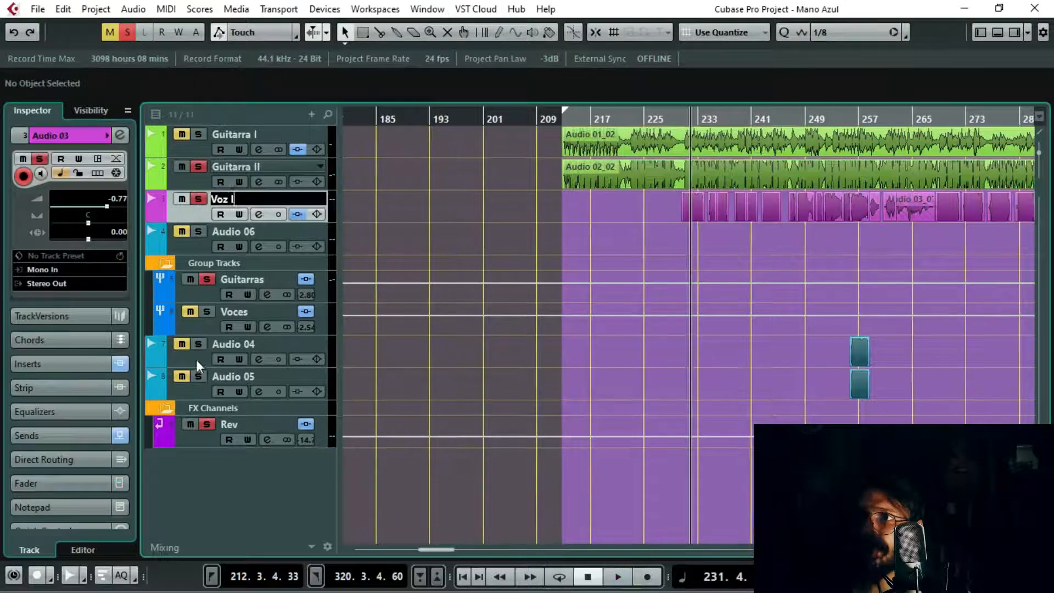
# Step: Audition Audio 04 and Audio 05, rename them Voces I and Voces II, and colour both tracks pinkish red
pyautogui.click(196, 360)
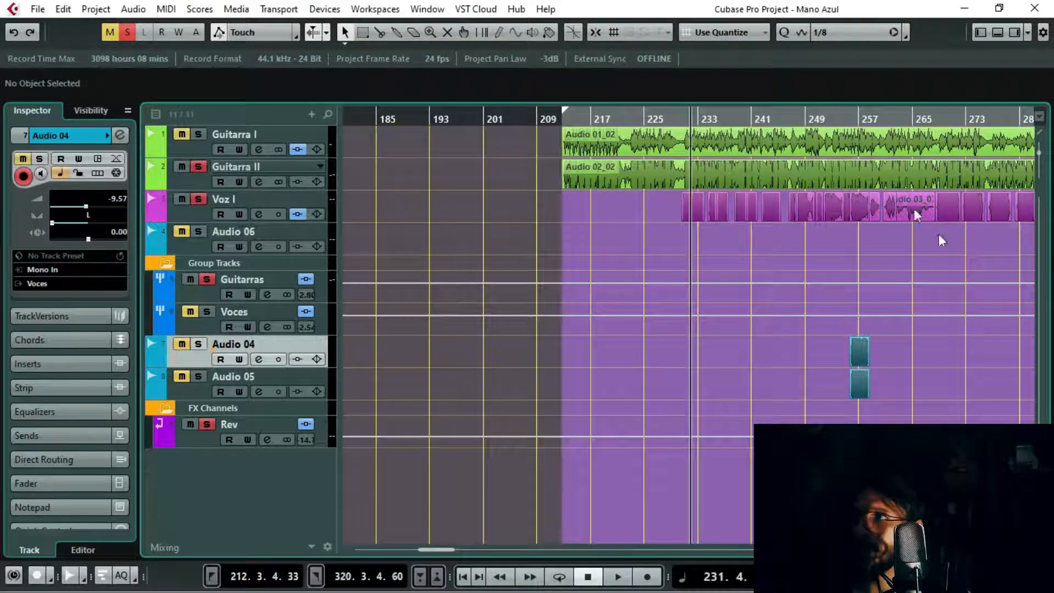
pyautogui.moveTo(851, 116); pyautogui.dragTo(728, 177)
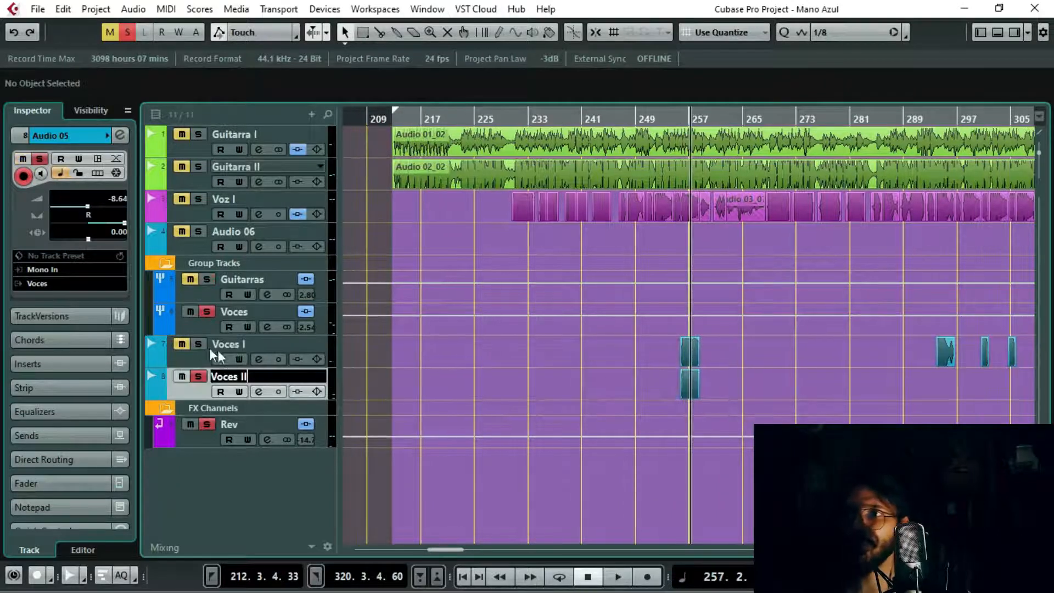
pyautogui.press('Return')
pyautogui.click(198, 356)
# Step: Place the playback cursor near bar 213, at the start of the second guitar section
pyautogui.scroll(-8, 77, 133)
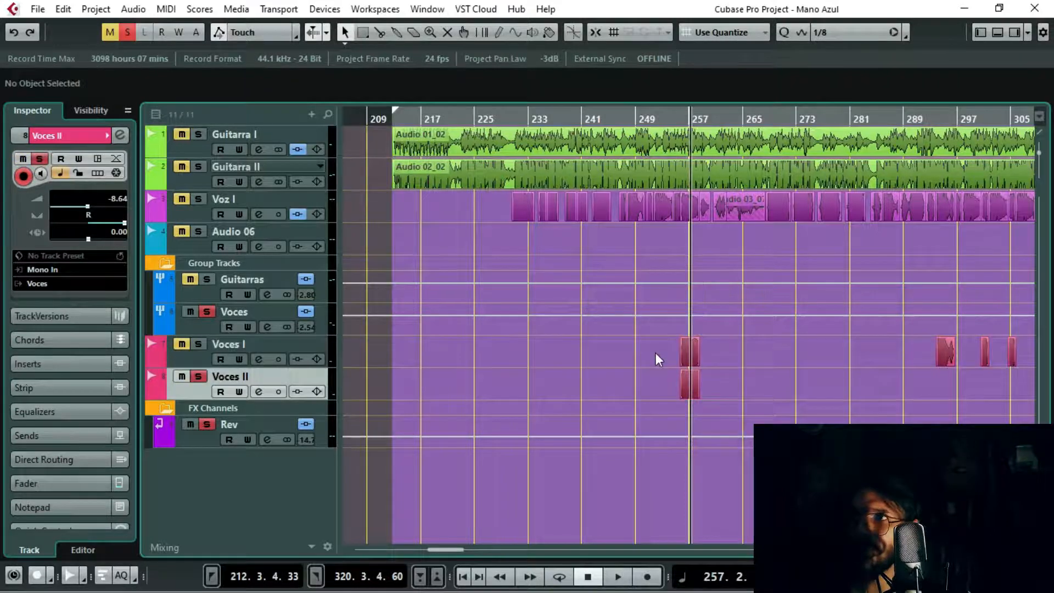
pyautogui.scroll(-4, 656, 353)
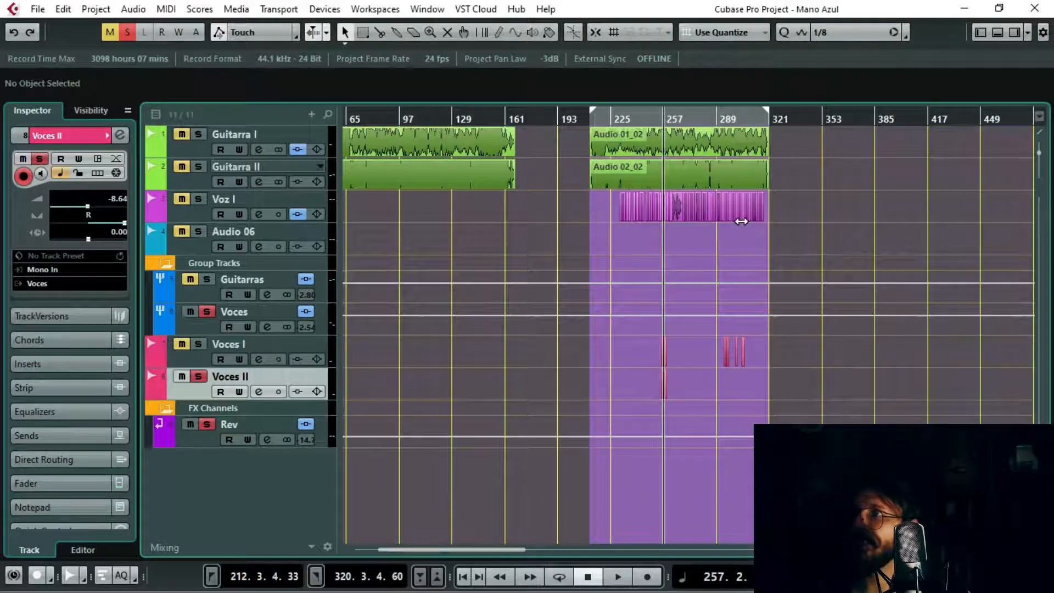
pyautogui.scroll(3, 790, 269)
pyautogui.hscroll(-5, 576, 149)
pyautogui.click(422, 120)
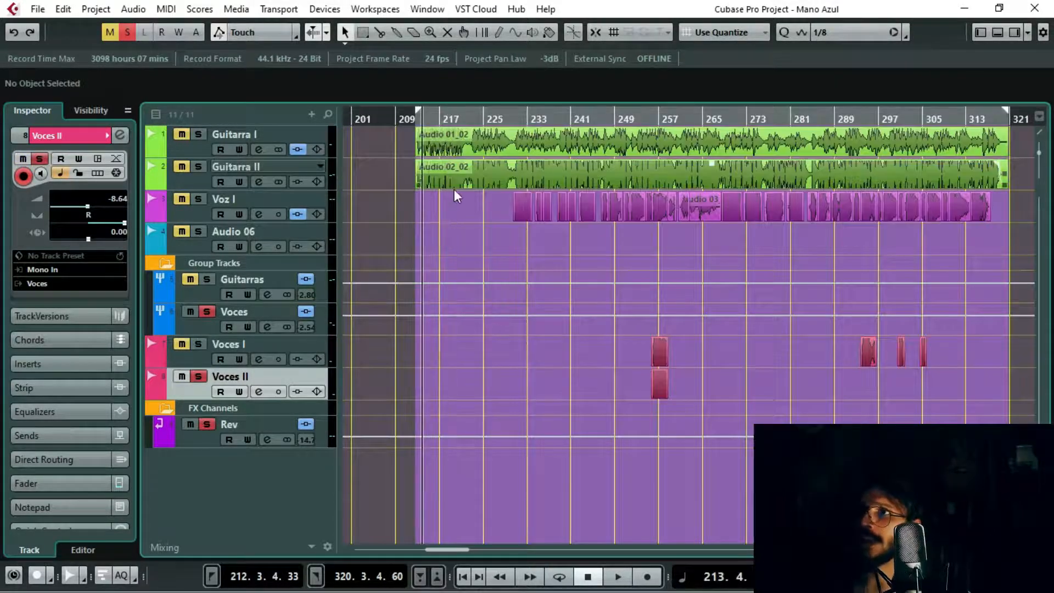
# Step: Move the left and right locators past the end of the song to about bar 334
pyautogui.moveTo(419, 112); pyautogui.dragTo(961, 112)
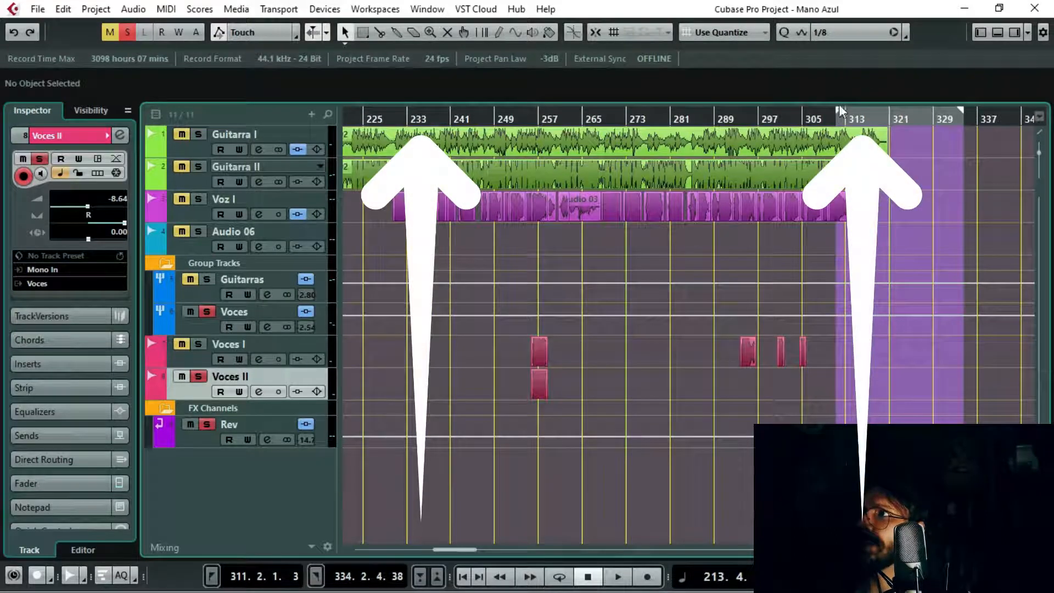
pyautogui.moveTo(839, 110); pyautogui.dragTo(960, 112)
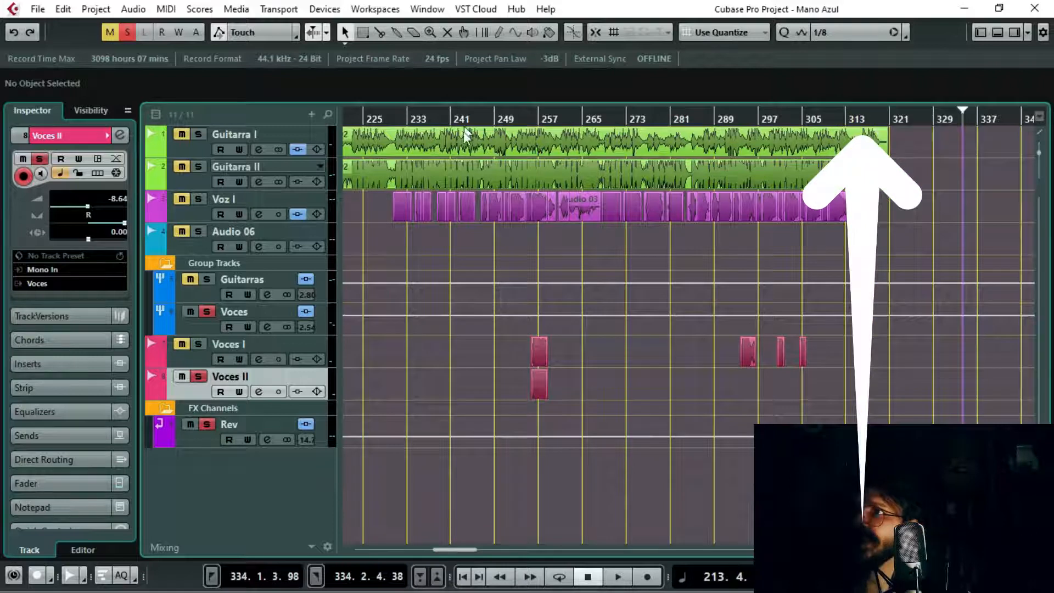
pyautogui.moveTo(452, 113); pyautogui.dragTo(794, 123)
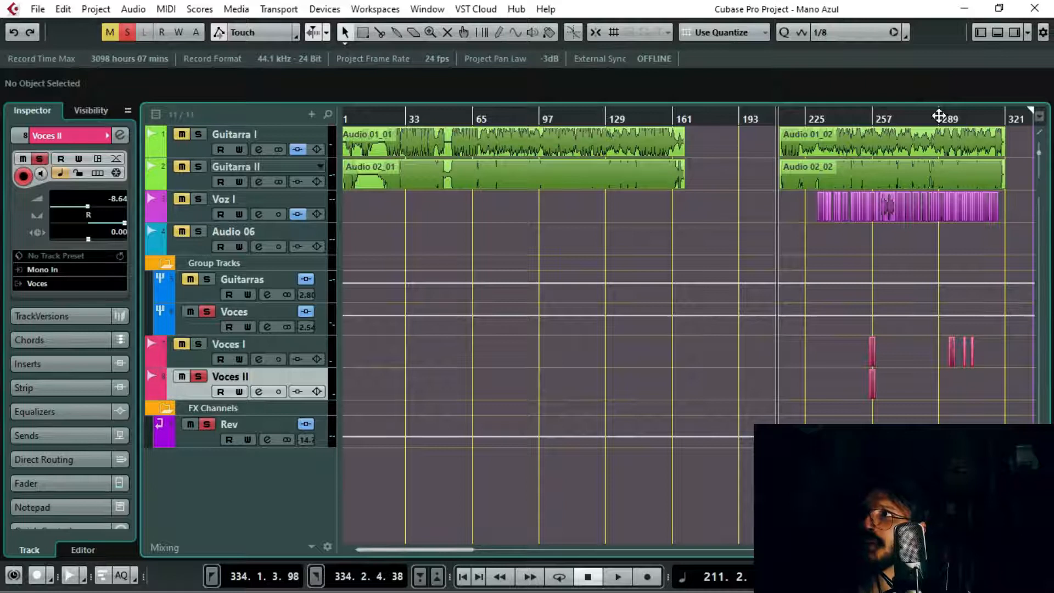
pyautogui.moveTo(1029, 118)
pyautogui.mouseDown()
pyautogui.moveTo(1042, 120)
pyautogui.moveTo(887, 121)
pyautogui.moveTo(605, 149)
pyautogui.moveTo(836, 145)
pyautogui.moveTo(601, 144)
pyautogui.mouseUp()
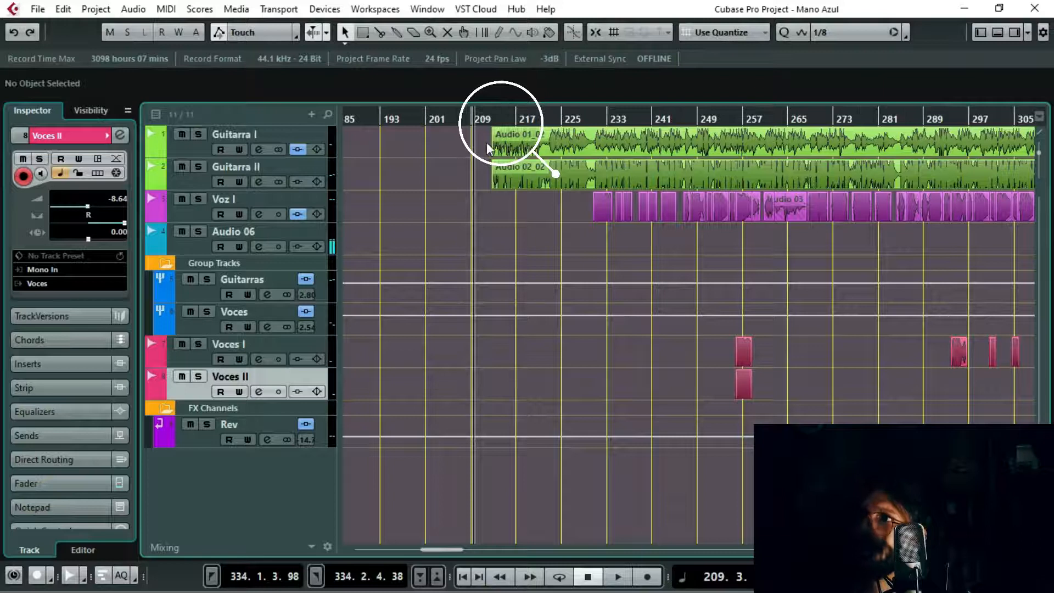
# Step: Set the left locator at the start of the second guitar section, at 212.2.4.25
pyautogui.click(492, 100)
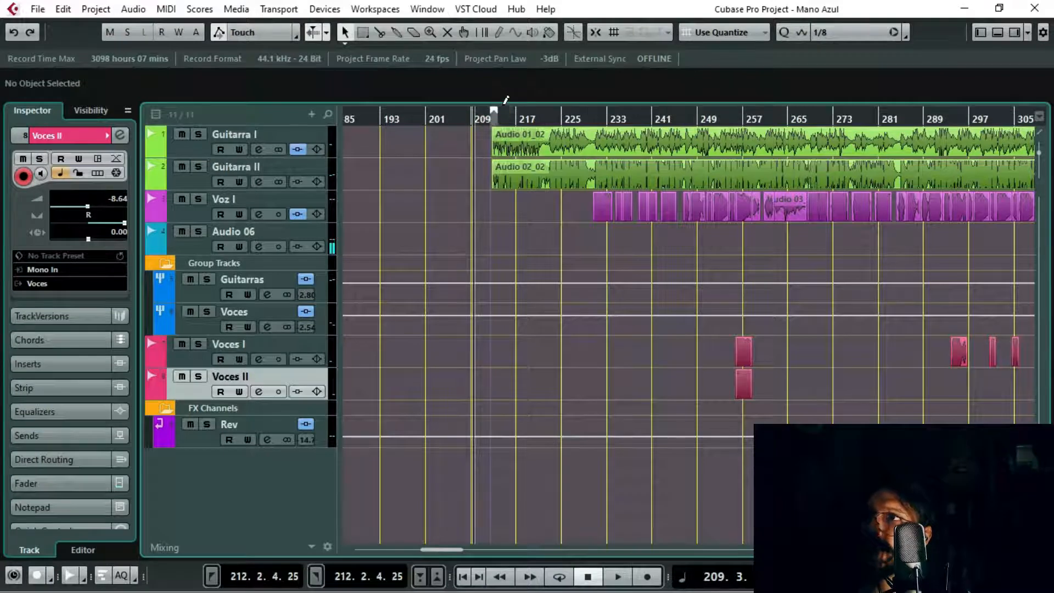
pyautogui.press('g')
pyautogui.press('g')
pyautogui.press('g')
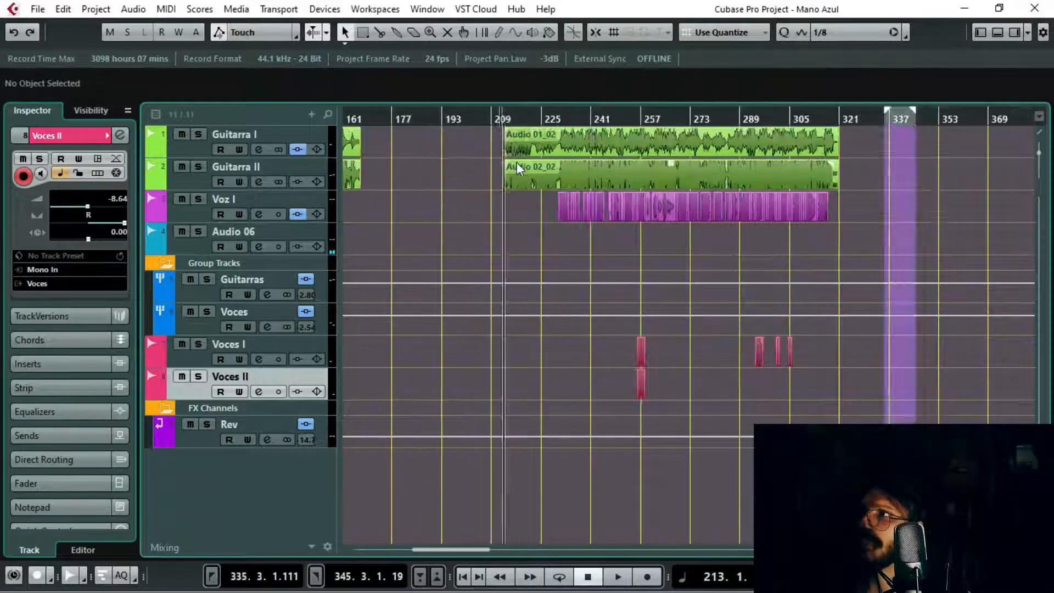
pyautogui.press('h')
pyautogui.press('h')
pyautogui.press('h')
pyautogui.press('h')
pyautogui.press('h')
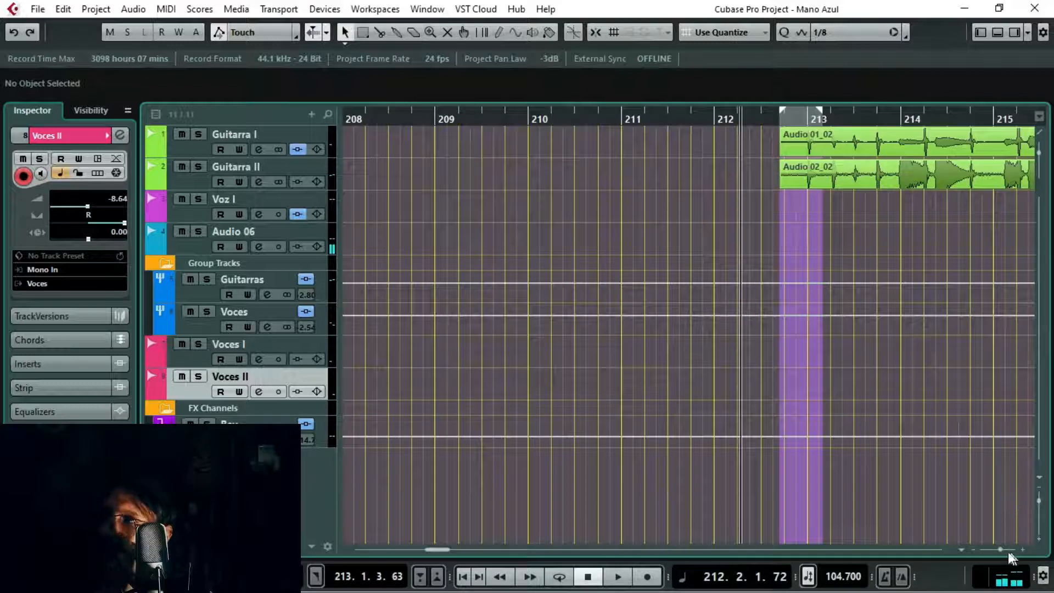
# Step: Extend the locator range over the whole second guitar section, with the right locator at 321.1.4.37
pyautogui.moveTo(1000, 549)
pyautogui.mouseDown()
pyautogui.moveTo(977, 556)
pyautogui.moveTo(1001, 555)
pyautogui.moveTo(989, 554)
pyautogui.mouseUp()
pyautogui.press('super')
pyautogui.click(644, 236)
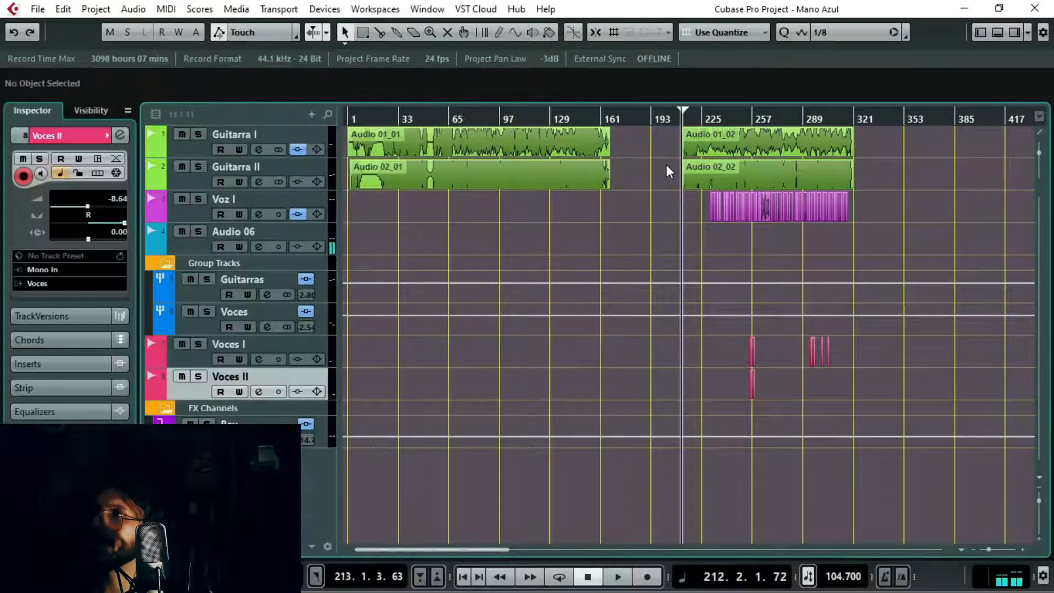
pyautogui.scroll(3, 666, 166)
pyautogui.click(744, 114)
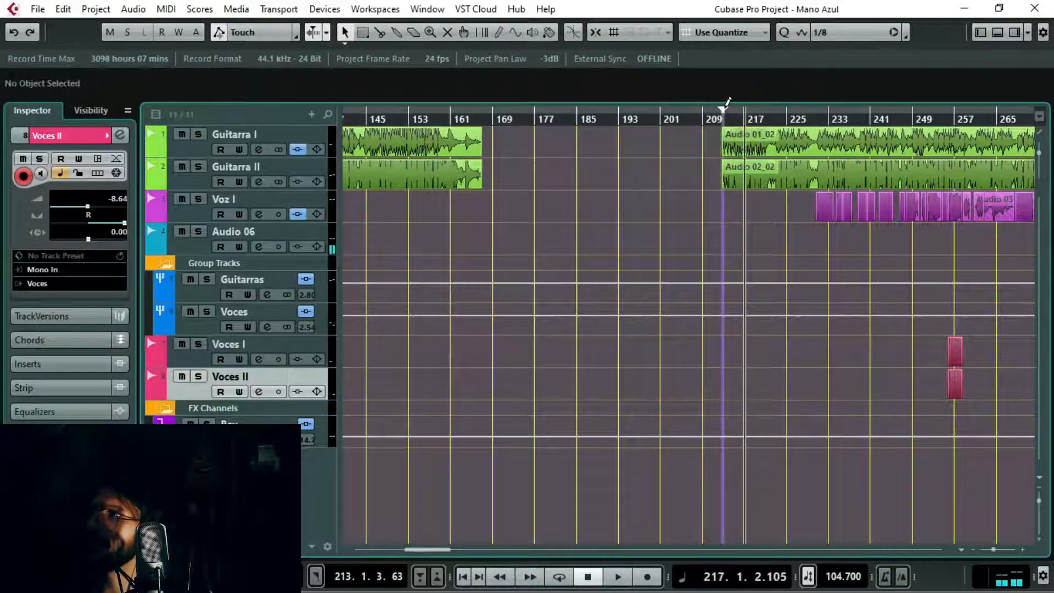
pyautogui.hscroll(5, 724, 109)
pyautogui.moveTo(445, 110); pyautogui.dragTo(1011, 109)
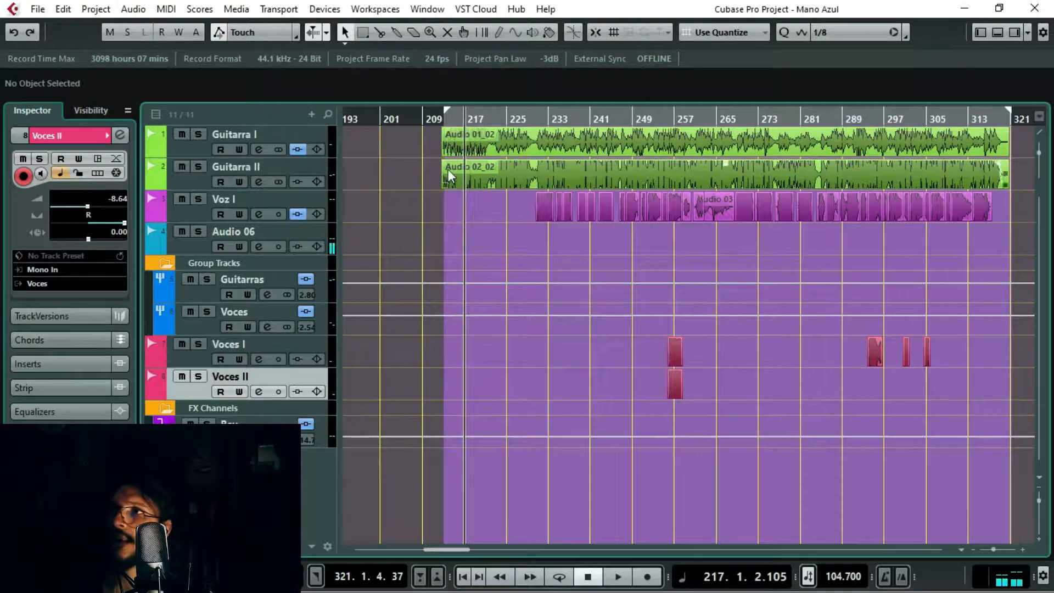
# Step: Adjust the left locator near the first guitar hit, enable snap, and align it exactly to 213.1.1.0
pyautogui.scroll(10, 445, 168)
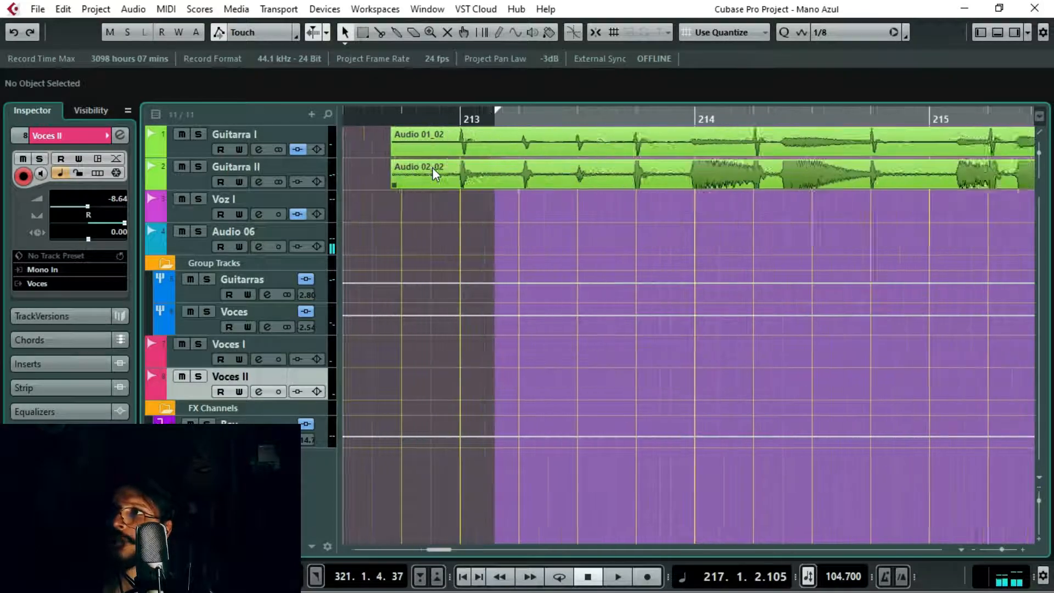
pyautogui.scroll(1, 433, 167)
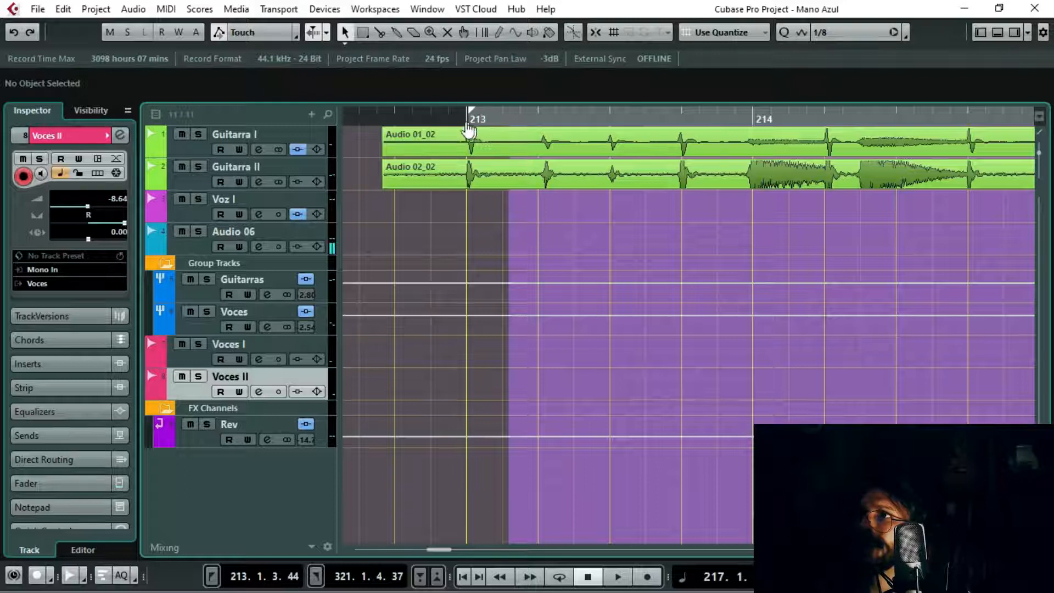
pyautogui.moveTo(470, 122); pyautogui.dragTo(496, 116)
pyautogui.scroll(3, 463, 180)
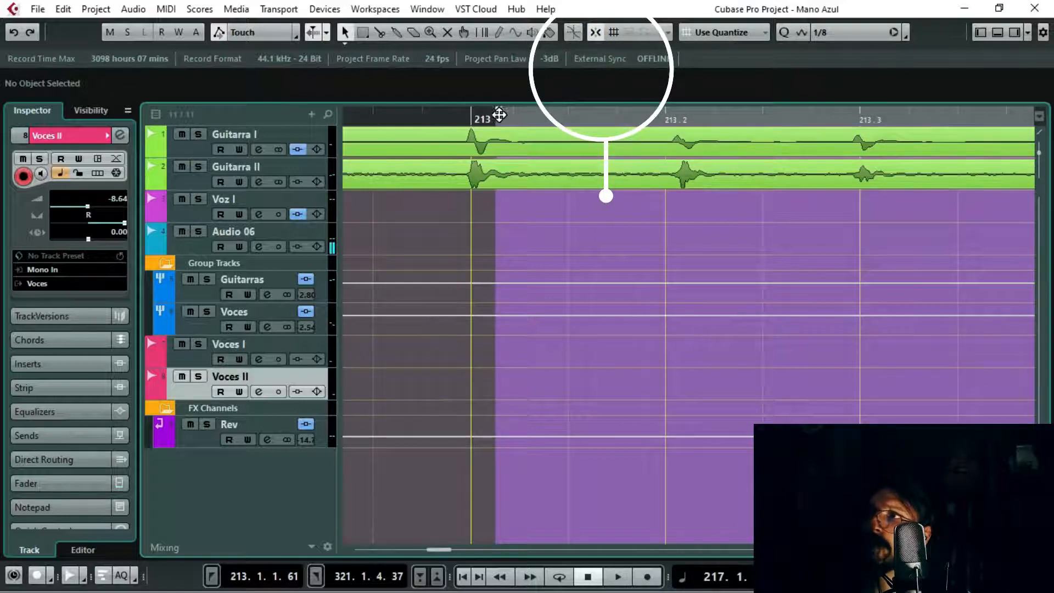
pyautogui.moveTo(496, 112); pyautogui.dragTo(469, 125)
pyautogui.moveTo(466, 116); pyautogui.dragTo(471, 117)
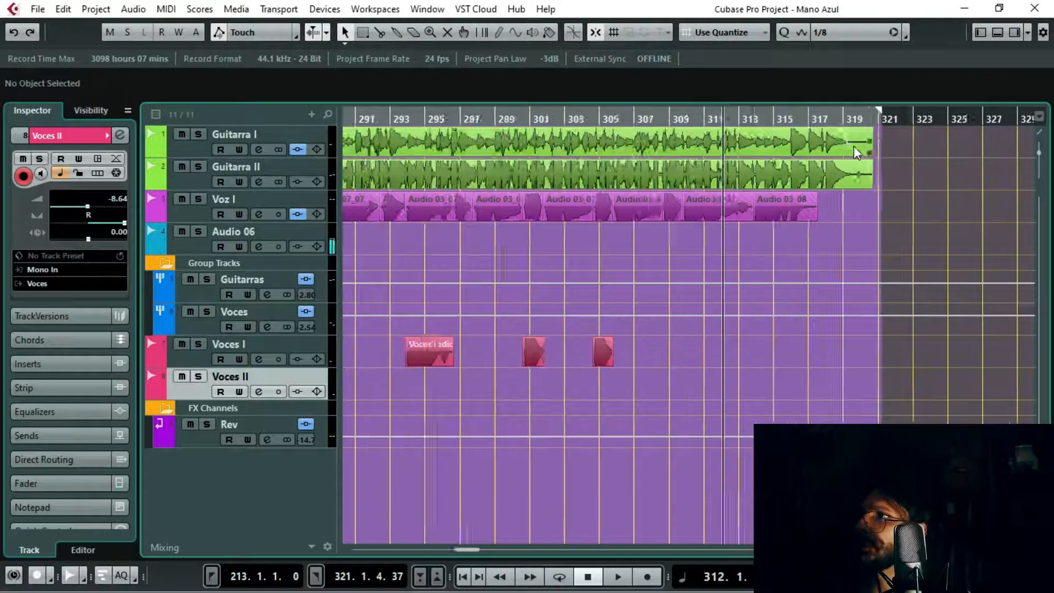
# Step: Snap the right locator to 320.1.1.0 and move the playback cursor back to about bar 244
pyautogui.scroll(4, 887, 117)
pyautogui.moveTo(901, 116)
pyautogui.mouseDown()
pyautogui.moveTo(690, 137)
pyautogui.moveTo(800, 142)
pyautogui.mouseUp()
pyautogui.click(437, 116)
pyautogui.moveTo(438, 116); pyautogui.dragTo(489, 269)
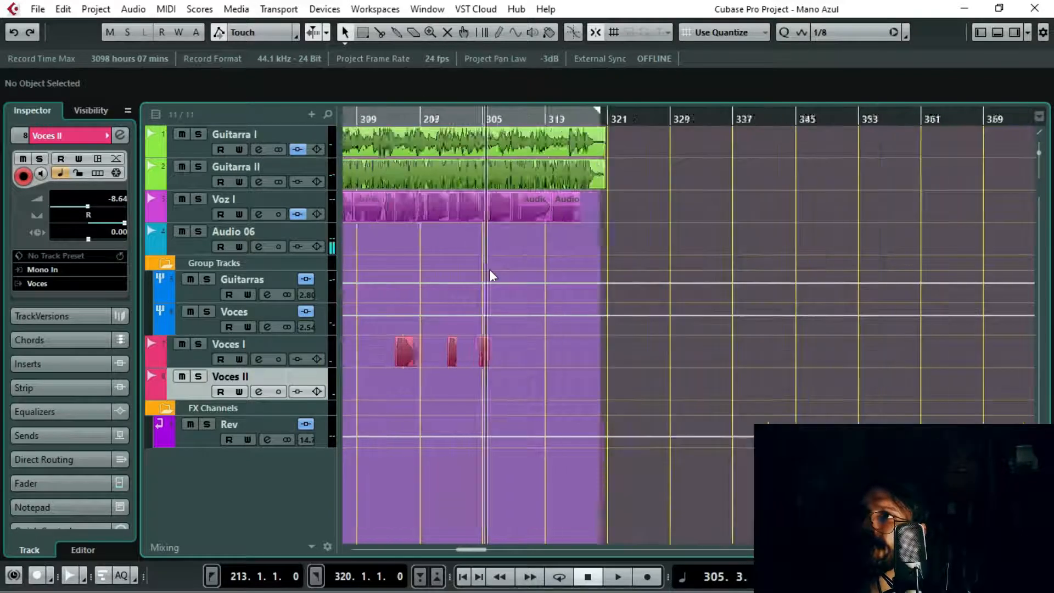
pyautogui.scroll(-3, 489, 269)
pyautogui.moveTo(388, 119); pyautogui.dragTo(532, 158)
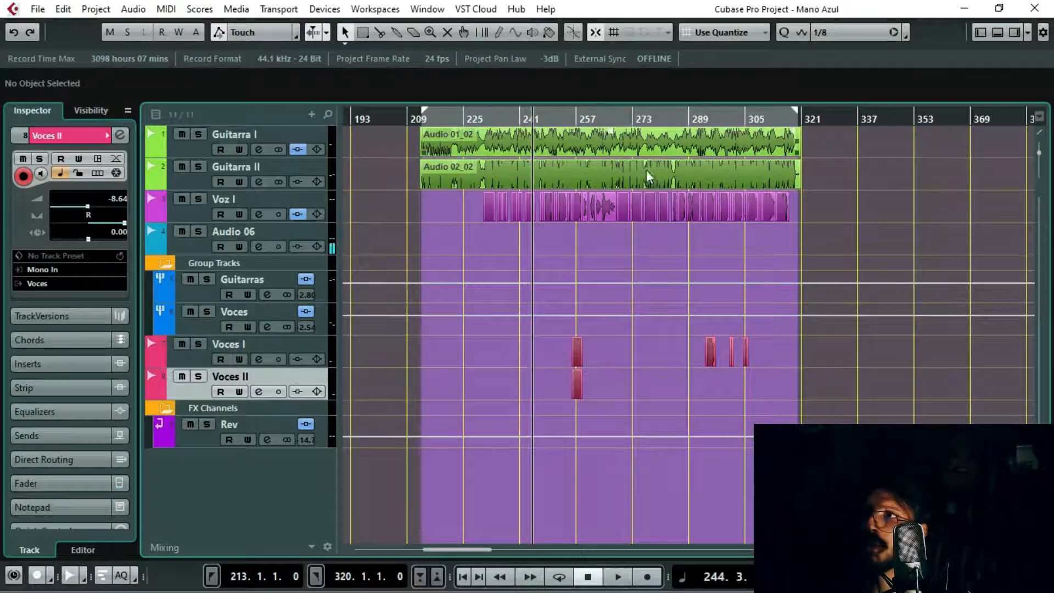
# Step: Play the song and relocate playback to around the first Voz I clips
pyautogui.scroll(2, 580, 196)
pyautogui.press('space')
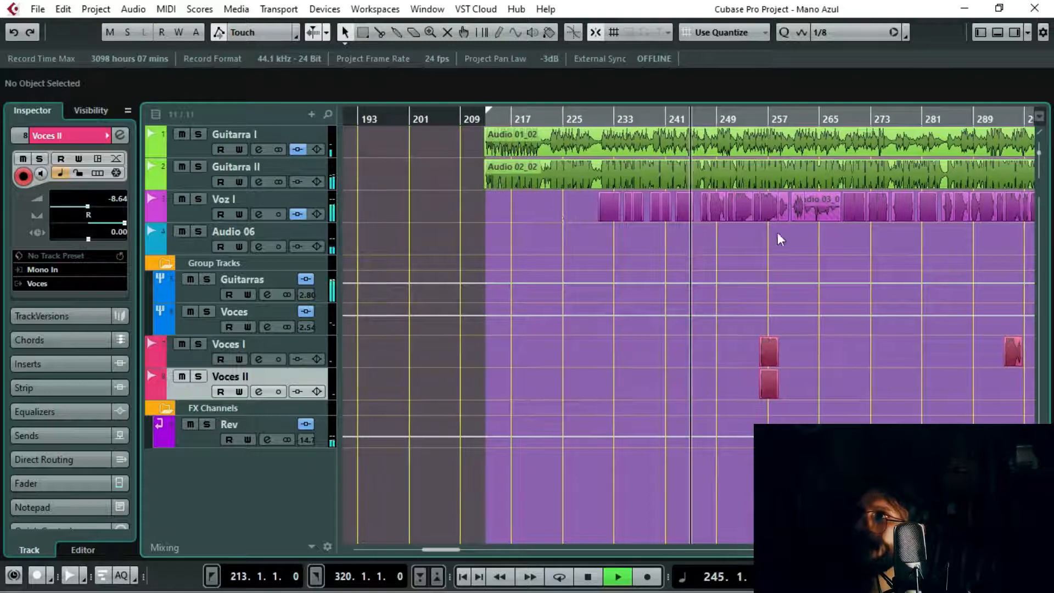
pyautogui.click(627, 119)
pyautogui.click(592, 125)
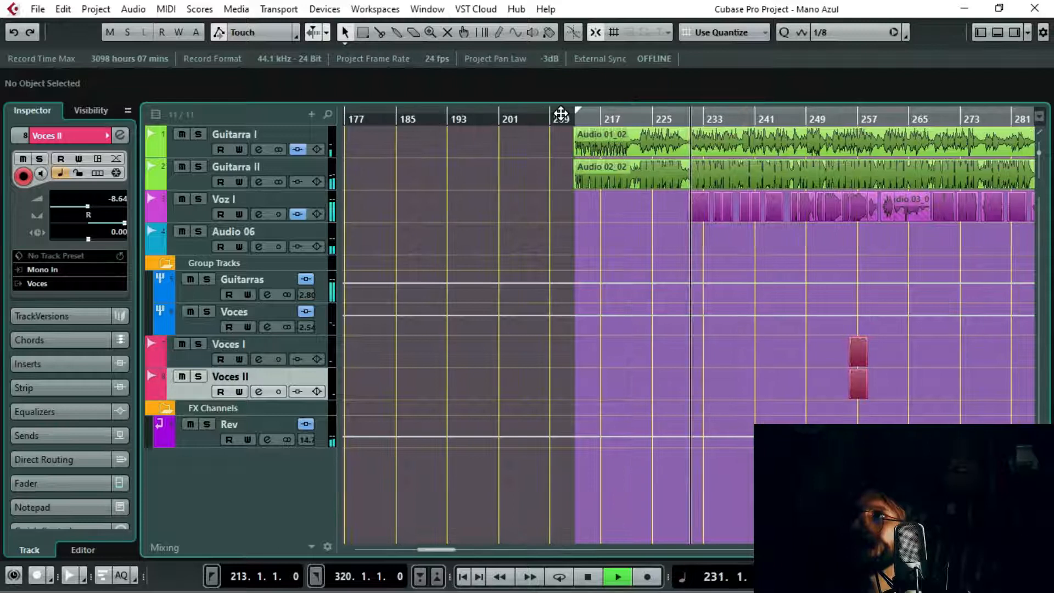
# Step: Narrow the locator range to the first Voz I phrases, from 230.4.3.0 to 237.3.1.0
pyautogui.moveTo(572, 110); pyautogui.dragTo(687, 150)
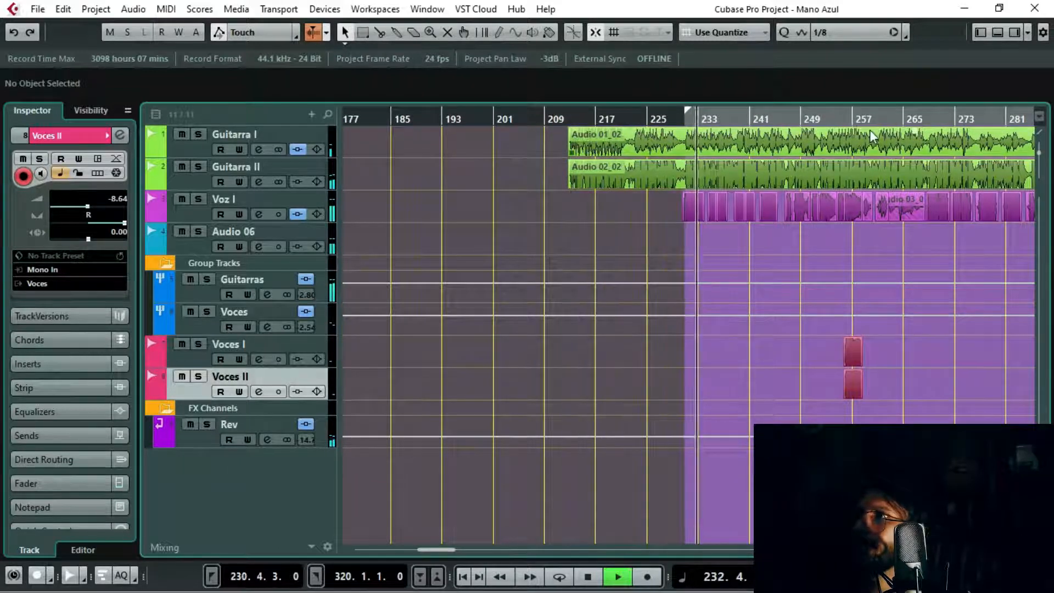
pyautogui.scroll(-3, 873, 137)
pyautogui.moveTo(961, 109)
pyautogui.mouseDown()
pyautogui.moveTo(879, 132)
pyautogui.moveTo(698, 141)
pyautogui.moveTo(626, 167)
pyautogui.moveTo(630, 223)
pyautogui.mouseUp()
pyautogui.scroll(6, 814, 137)
pyautogui.moveTo(376, 117); pyautogui.dragTo(367, 118)
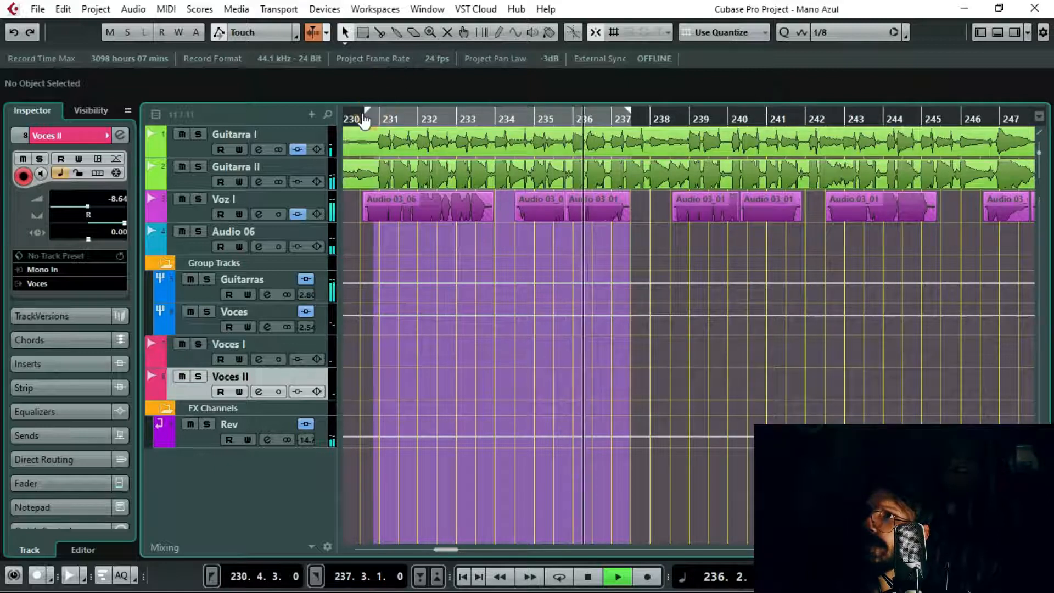
# Step: Move the left locator to 230.3.3.0 at the start of the first Voz I clip and play from it
pyautogui.scroll(3, 380, 137)
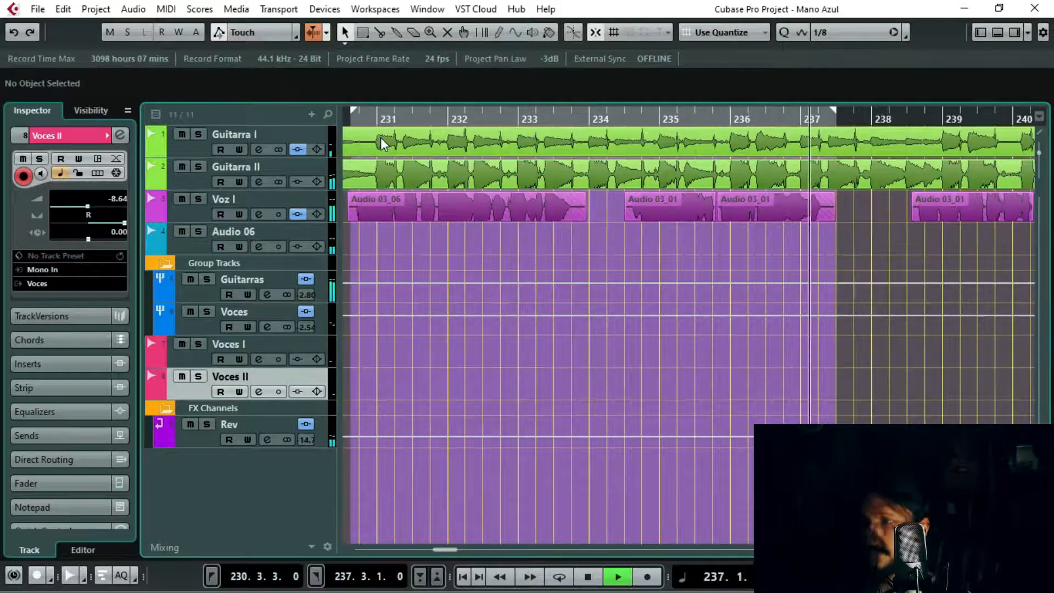
pyautogui.press('KP_1')
pyautogui.press('space')
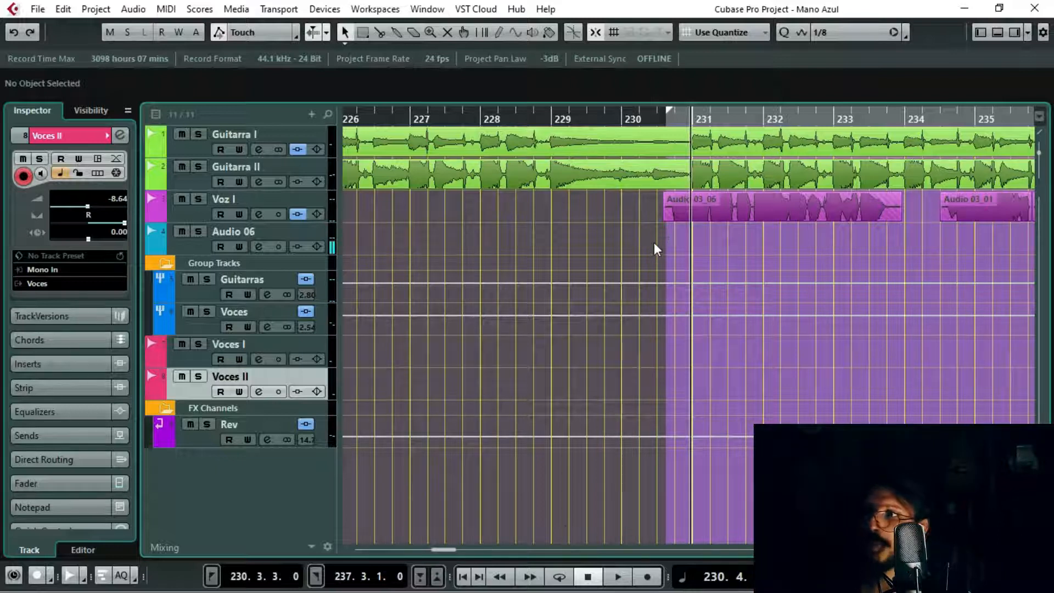
# Step: Enable cycle mode and play from about bar 237 so playback loops back to the left locator
pyautogui.click(559, 577)
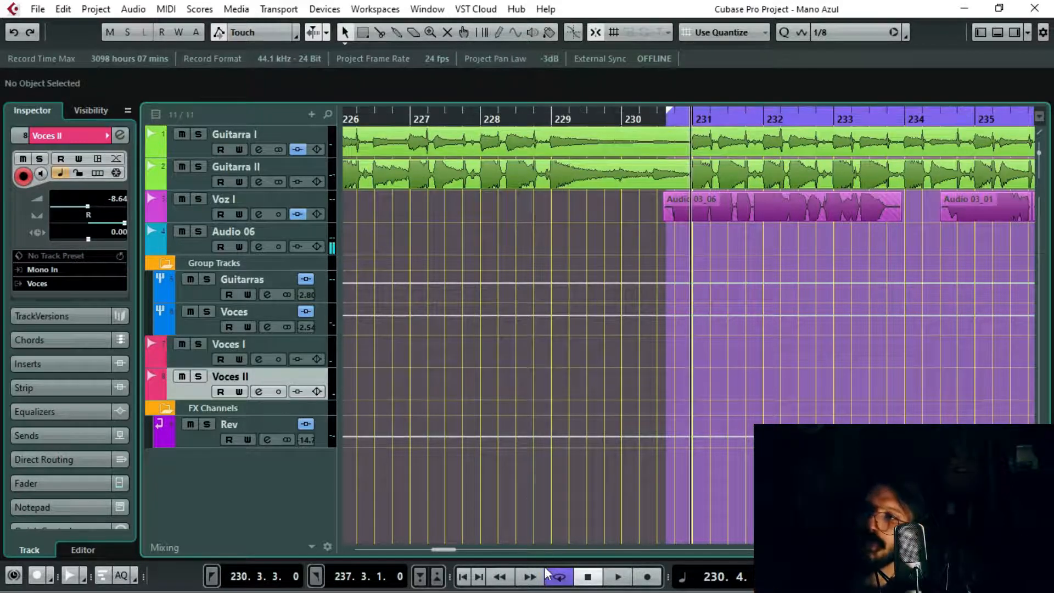
pyautogui.click(549, 574)
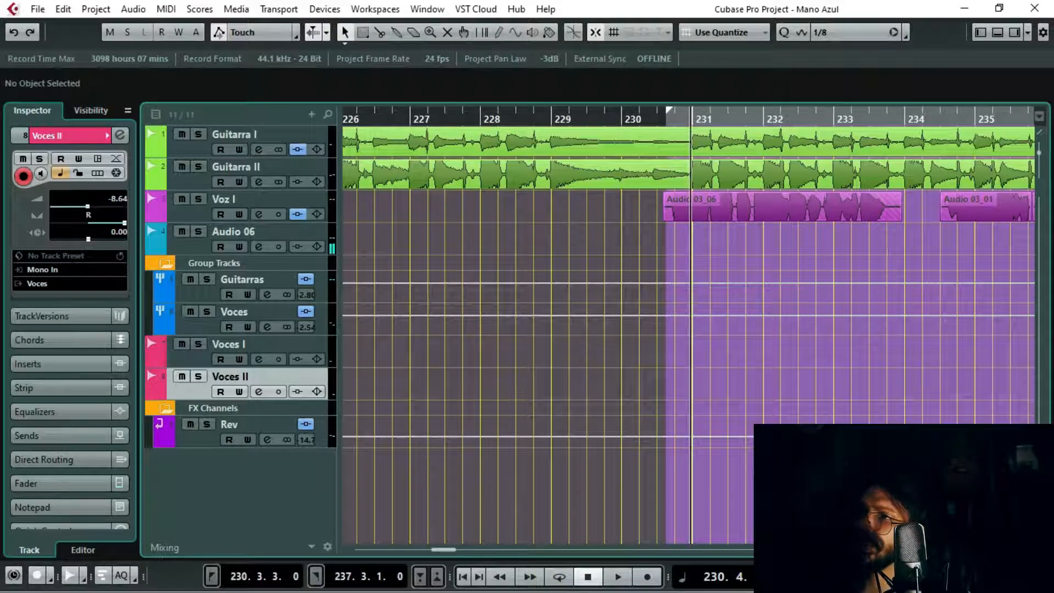
pyautogui.click(757, 113)
pyautogui.press('space')
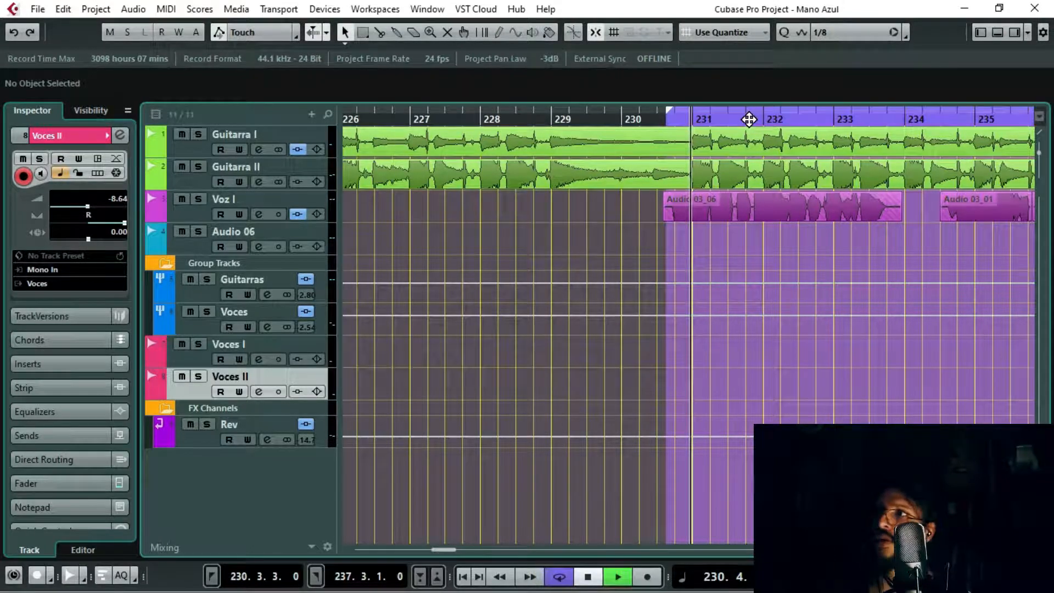
pyautogui.moveTo(958, 117); pyautogui.dragTo(821, 129)
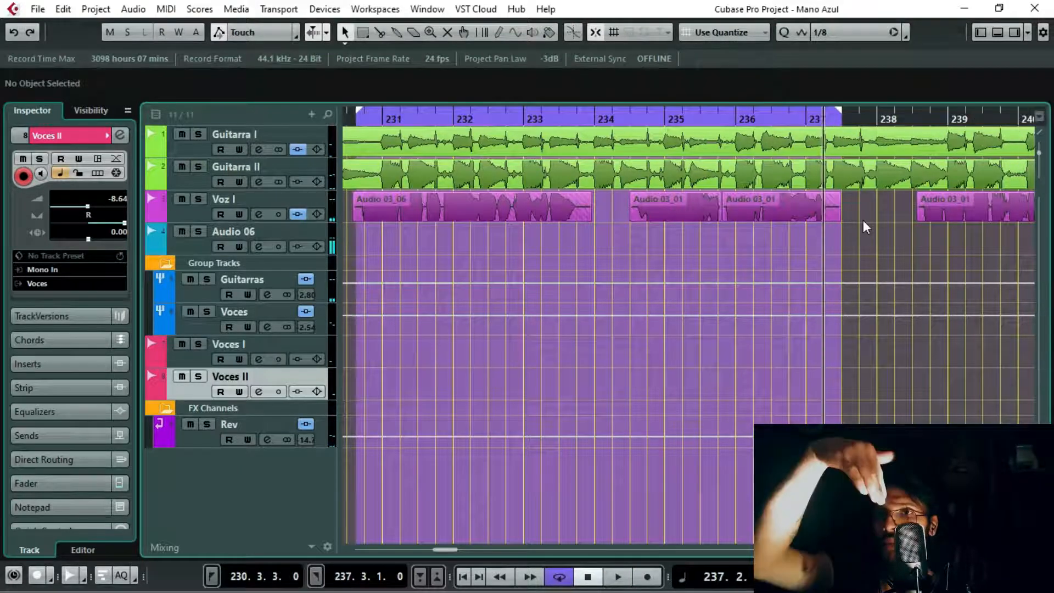
pyautogui.press('space')
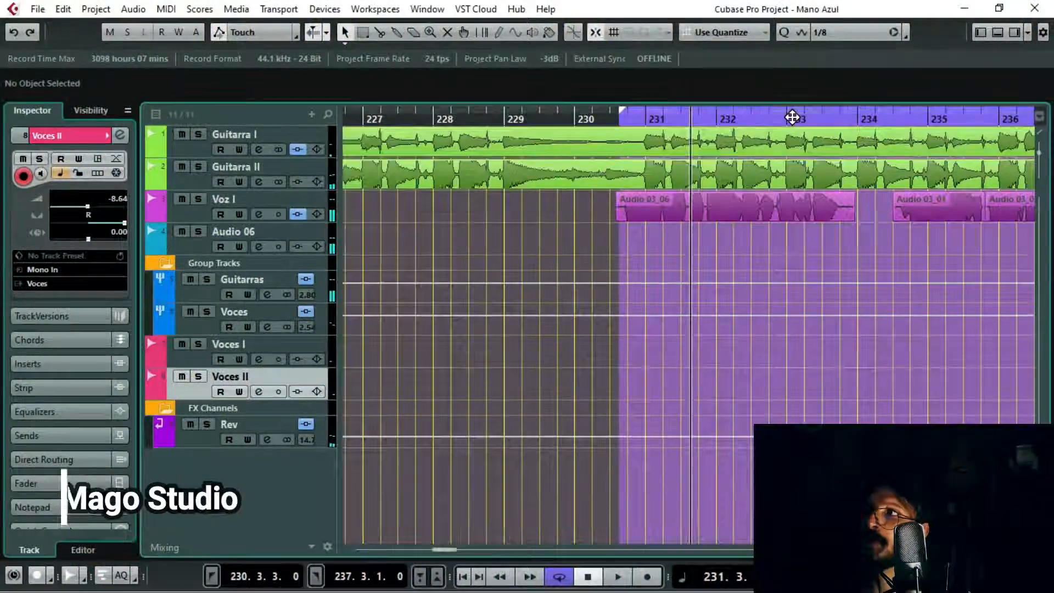
# Step: Disable cycle mode, place the cursor late in bar 236, and play past the right locator
pyautogui.moveTo(793, 118)
pyautogui.mouseDown()
pyautogui.moveTo(1044, 107)
pyautogui.moveTo(917, 114)
pyautogui.moveTo(912, 125)
pyautogui.moveTo(672, 122)
pyautogui.mouseUp()
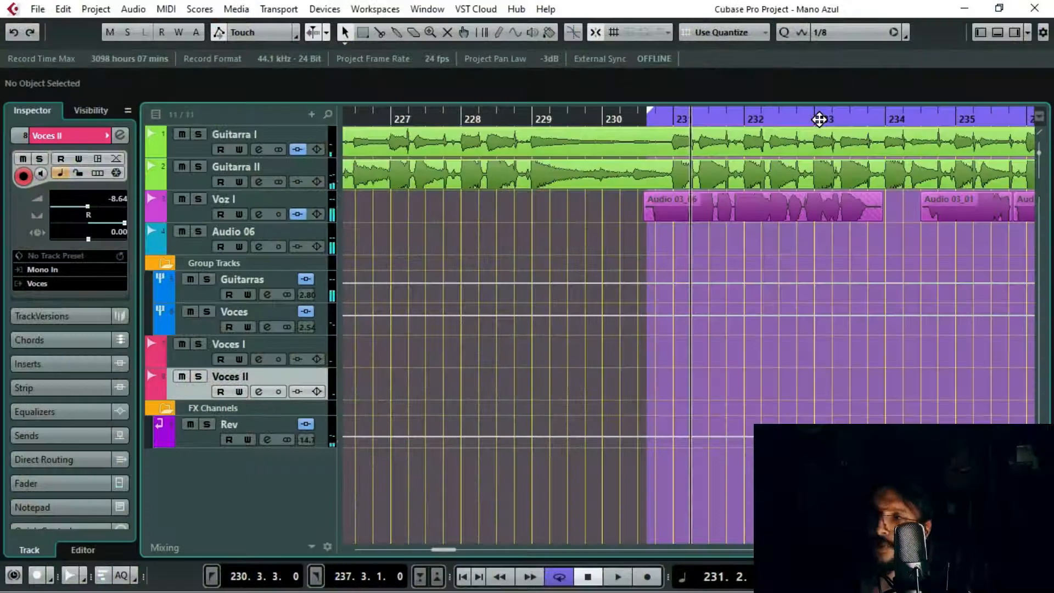
pyautogui.moveTo(819, 119); pyautogui.dragTo(885, 121)
pyautogui.moveTo(1015, 115); pyautogui.dragTo(773, 117)
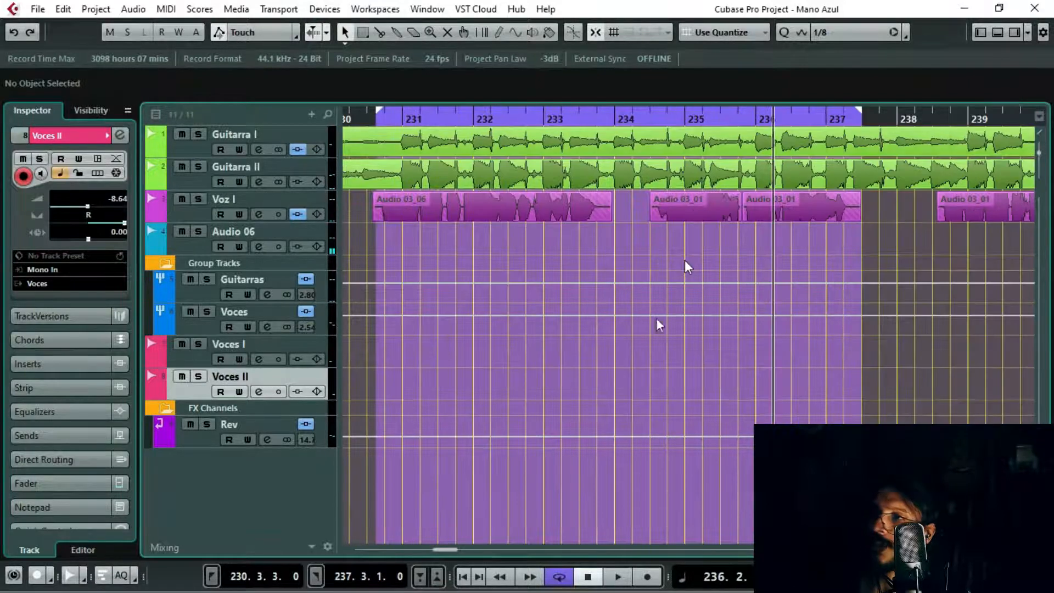
pyautogui.click(557, 577)
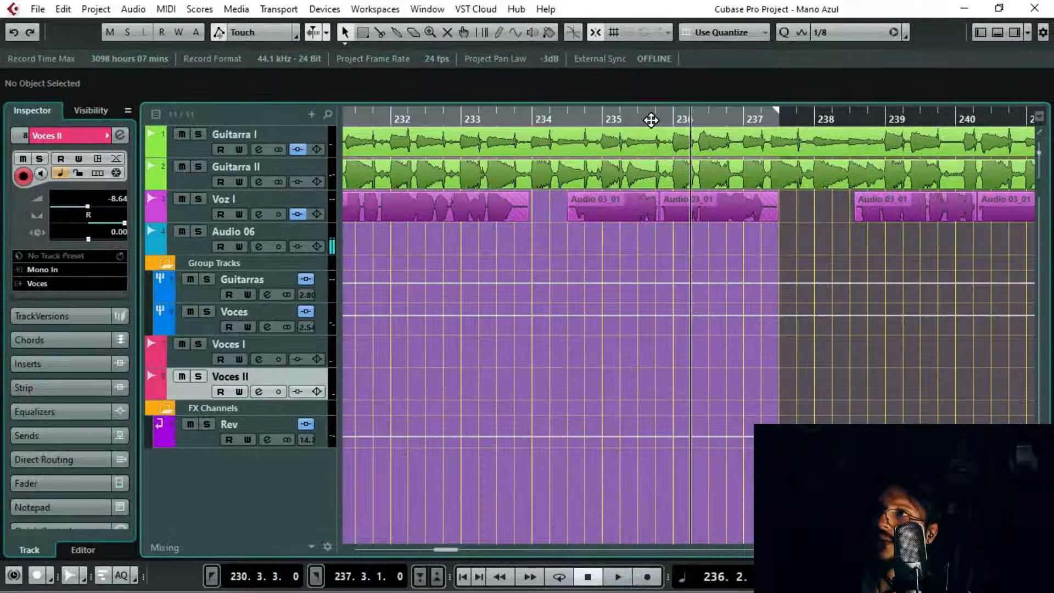
pyautogui.moveTo(716, 120); pyautogui.dragTo(726, 121)
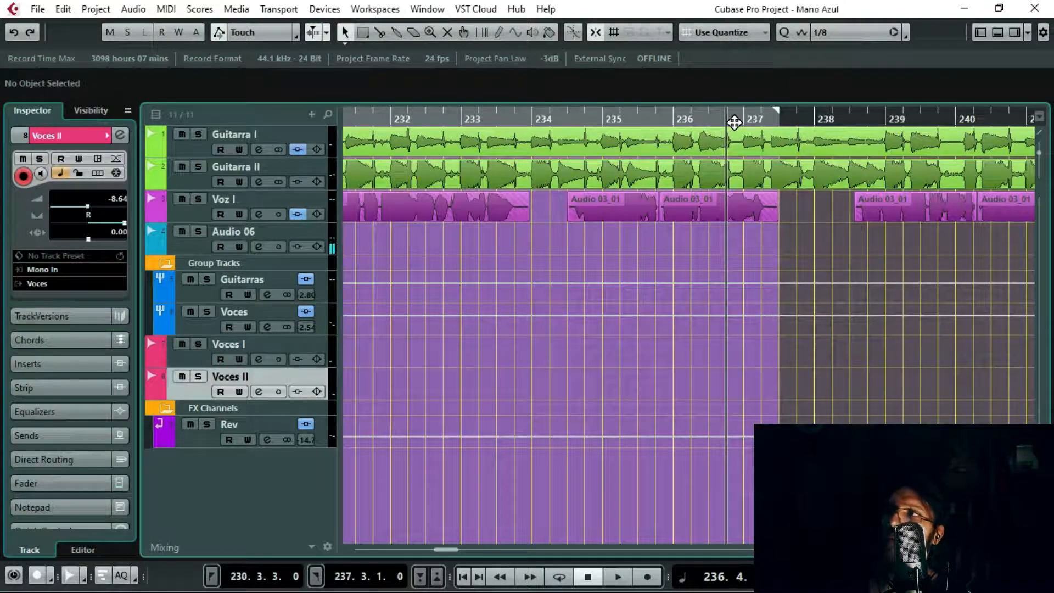
pyautogui.press('space')
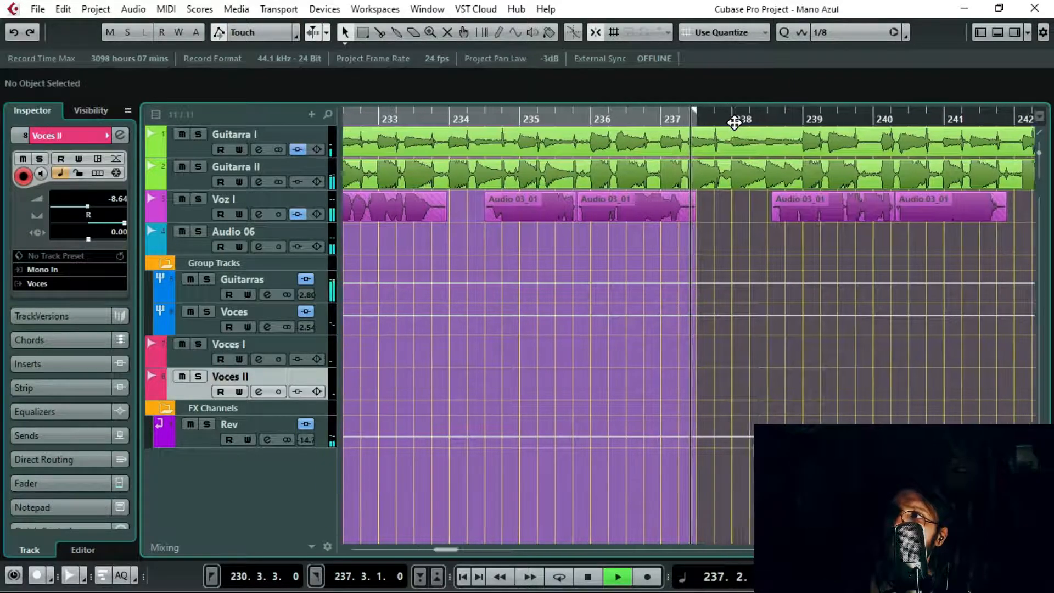
pyautogui.press('space')
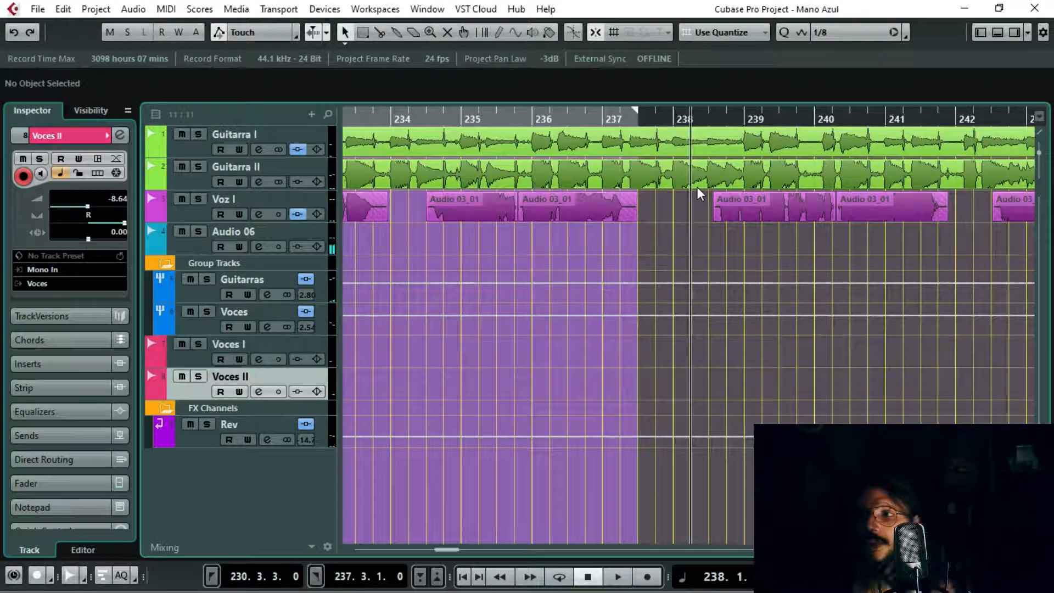
# Step: Move the cursor to about bar 234, turn cycle mode on, and play the looped section
pyautogui.moveTo(428, 113); pyautogui.dragTo(653, 139)
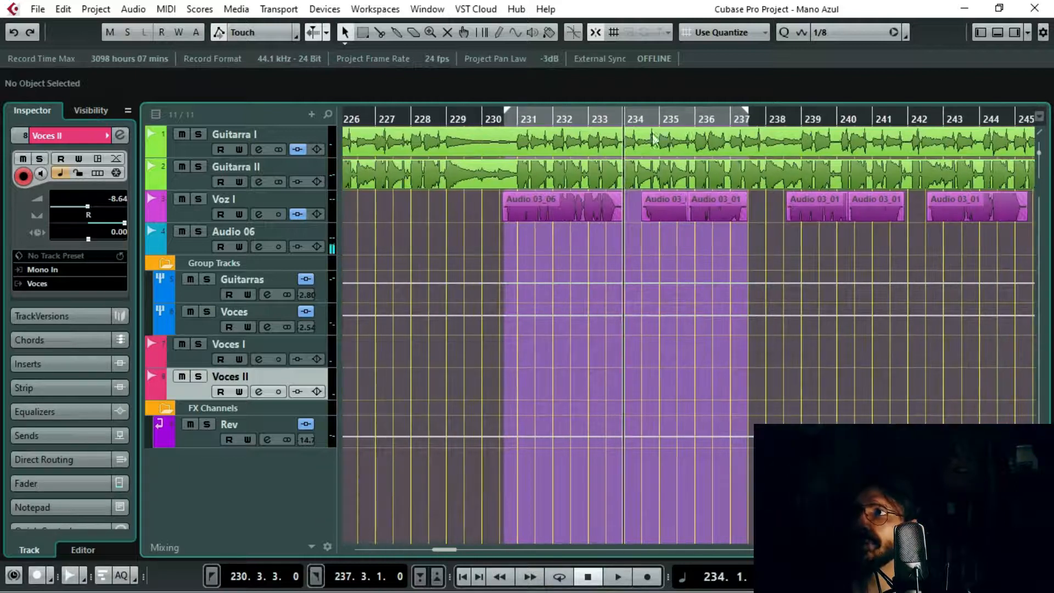
pyautogui.click(560, 578)
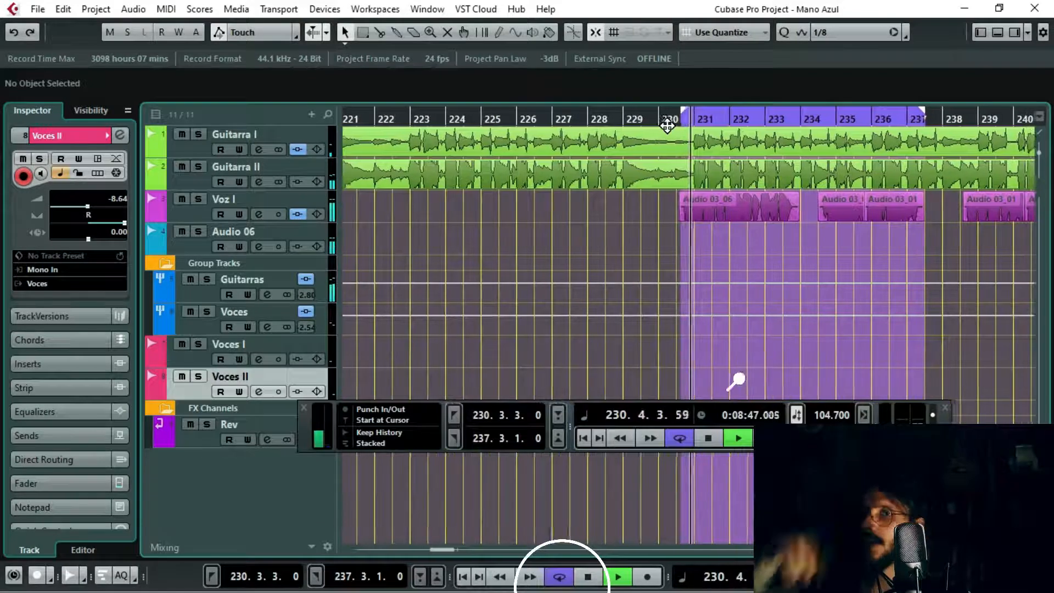
pyautogui.press('space')
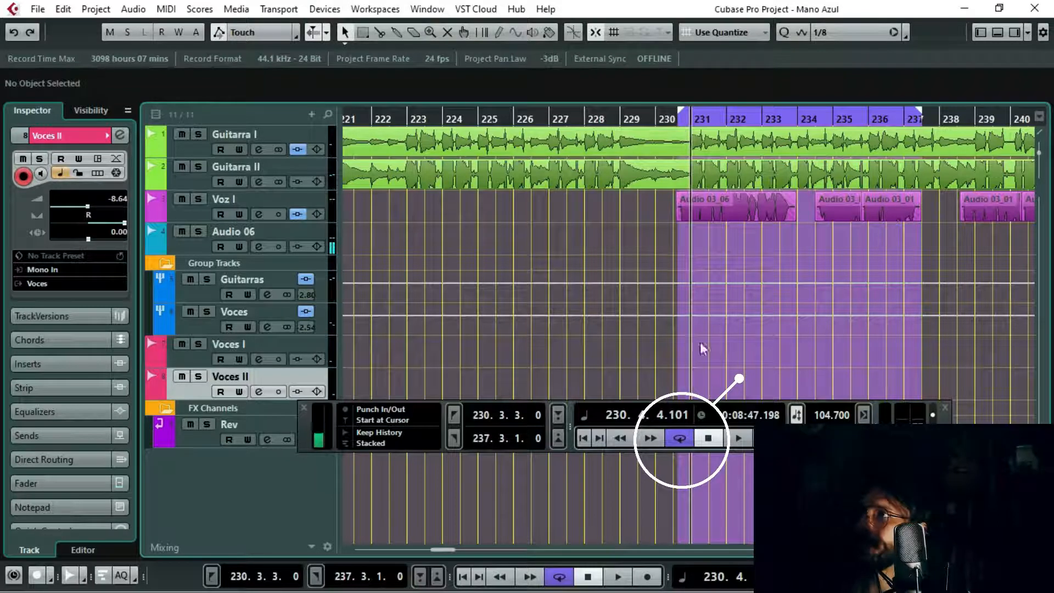
# Step: Place the cursor beyond the cycle range at 248.1.3.0 and start playback there
pyautogui.click(997, 117)
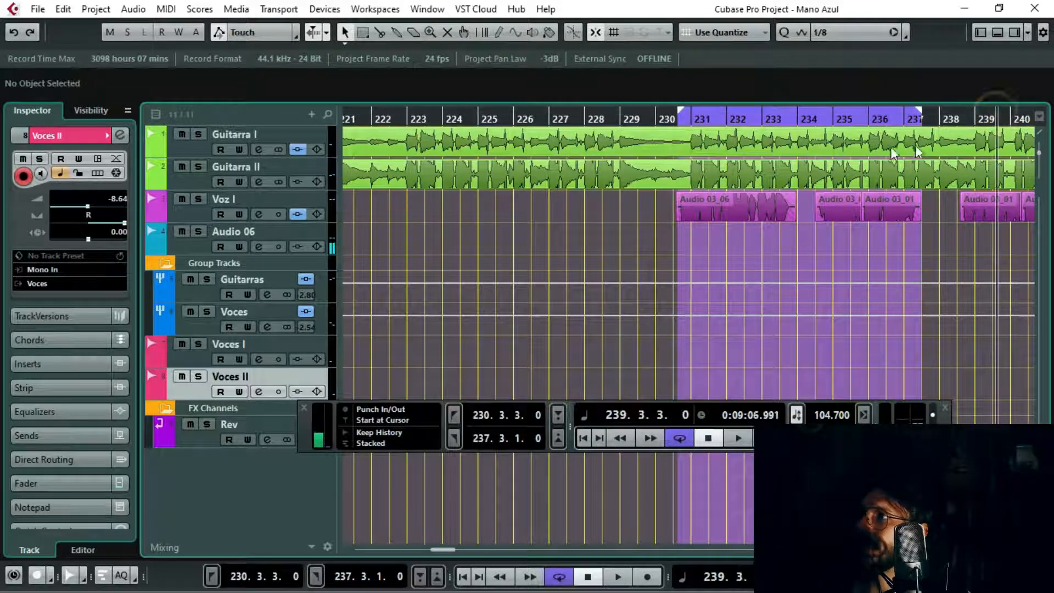
pyautogui.moveTo(1025, 116); pyautogui.dragTo(877, 140)
pyautogui.press('space')
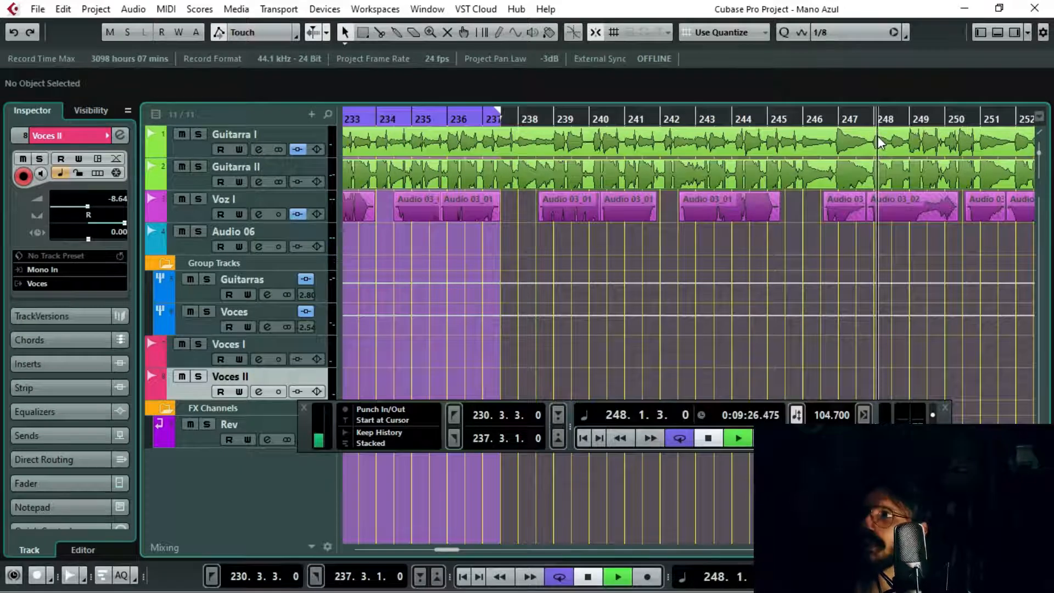
# Step: Stop playback and jump the cursor to the left locator, followed by the right locator
pyautogui.press('space')
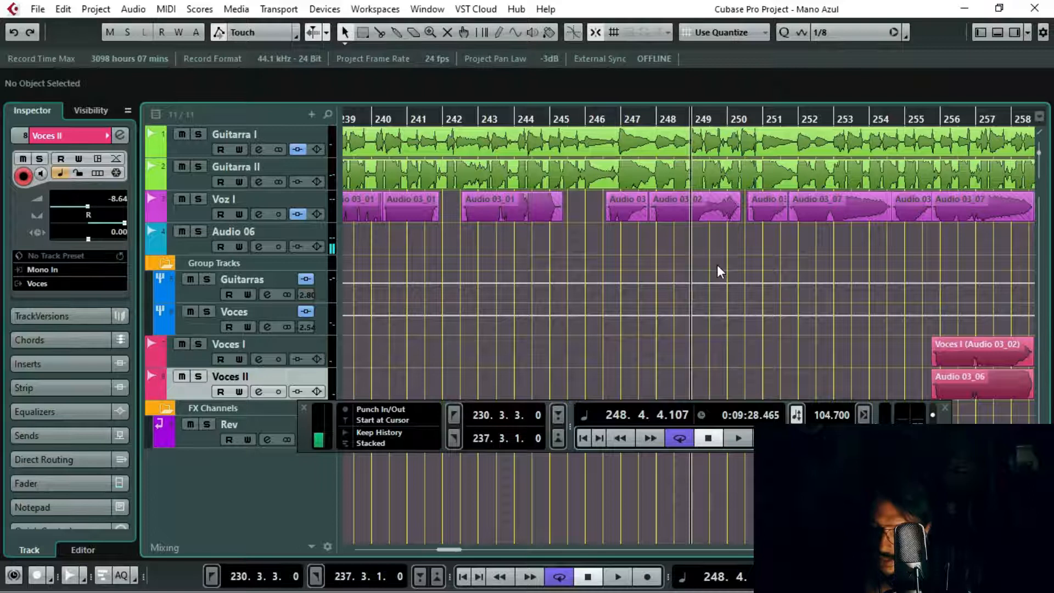
pyautogui.press('KP_1')
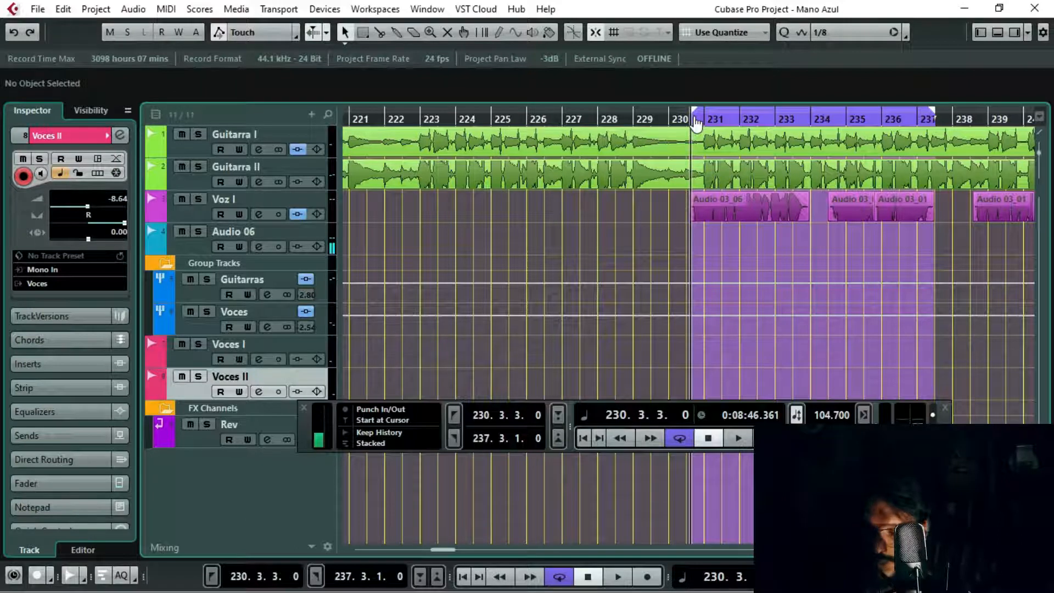
pyautogui.press('KP_2')
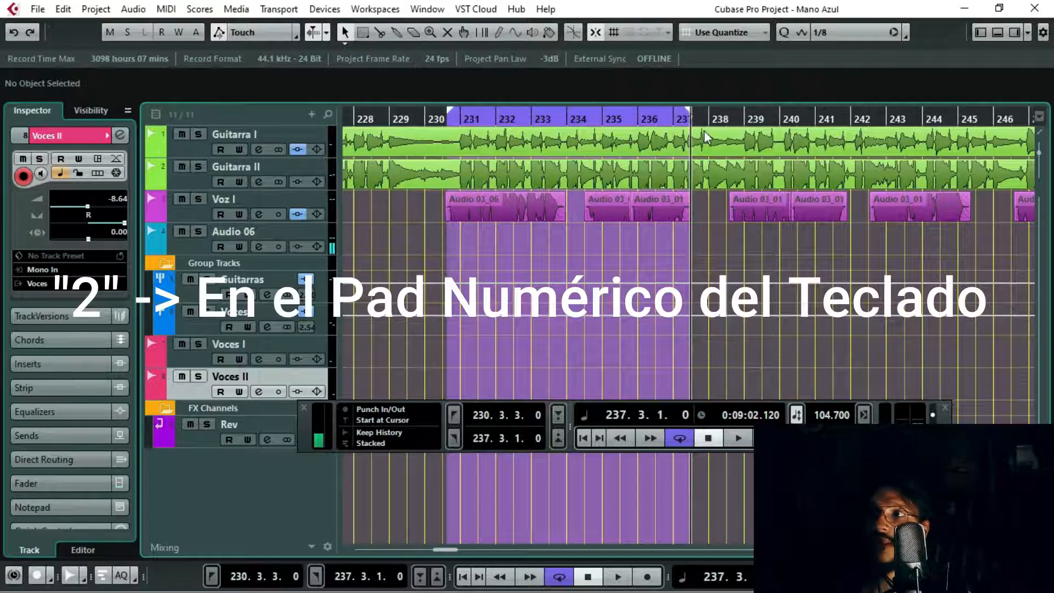
# Step: Open the MixConsole, return playback to the left locator, and stop it
pyautogui.press('F3')
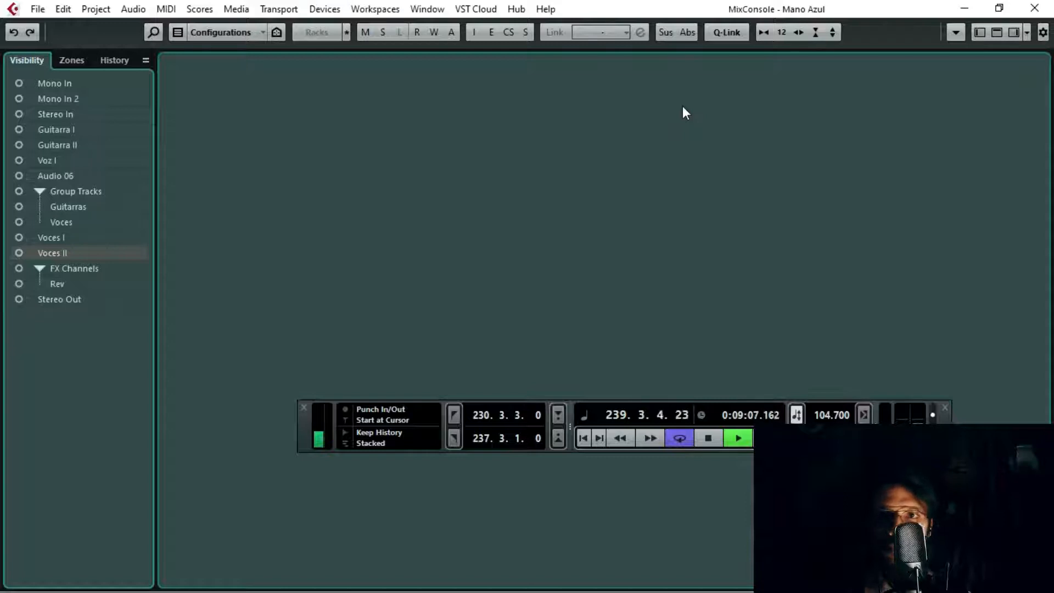
pyautogui.press('KP_1')
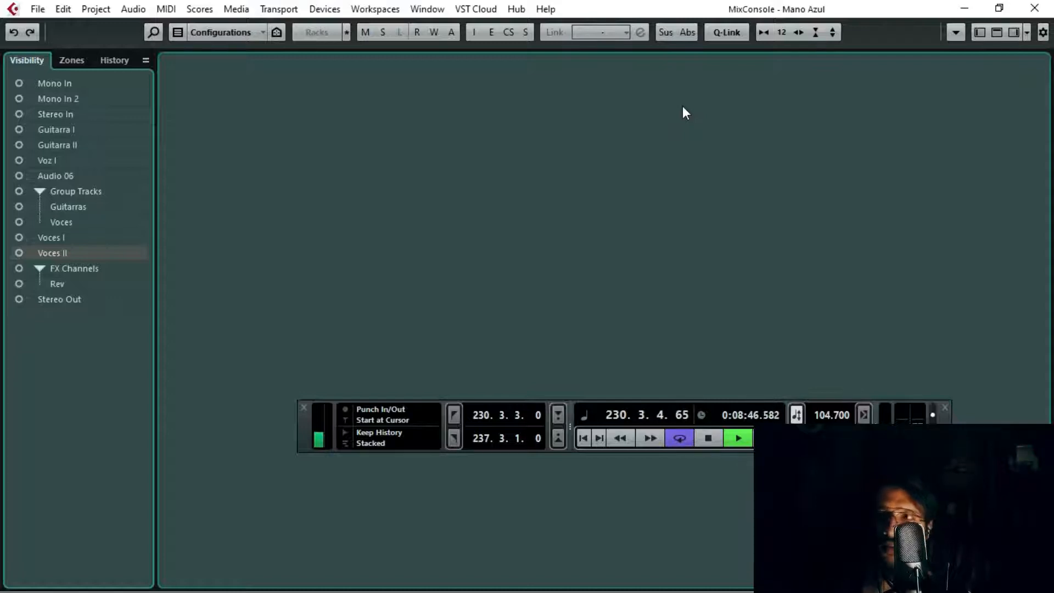
pyautogui.press('space')
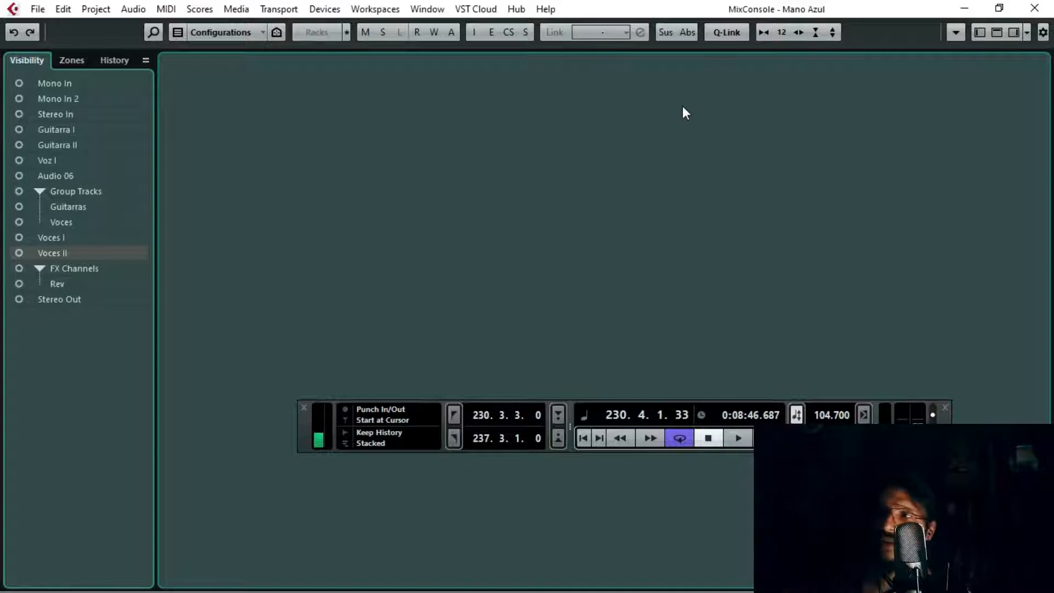
# Step: Close the floating transport and toggle the mixer's channel visibility list off and back on
pyautogui.click(945, 407)
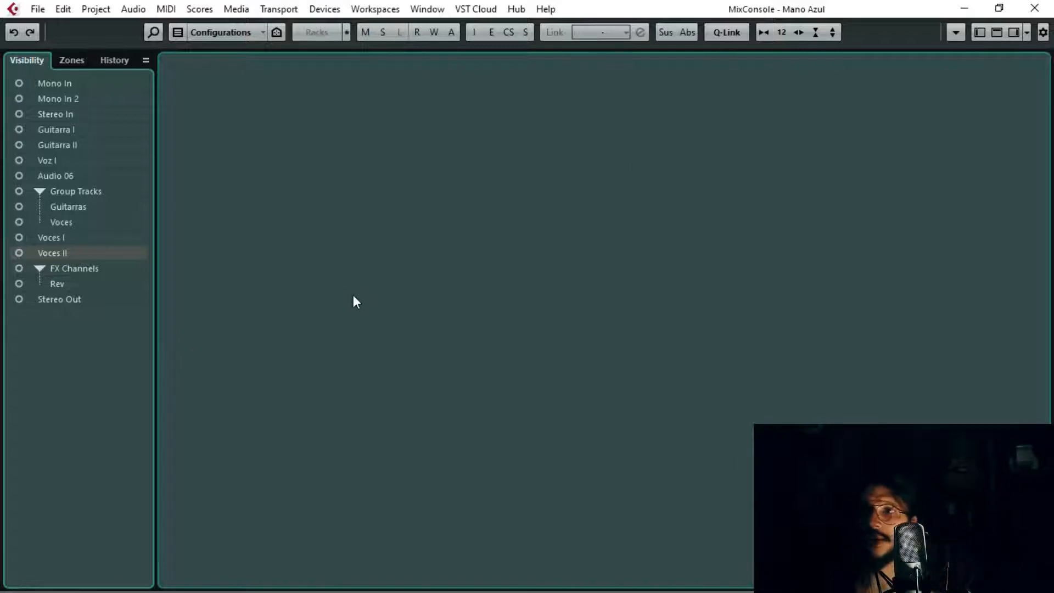
pyautogui.click(977, 31)
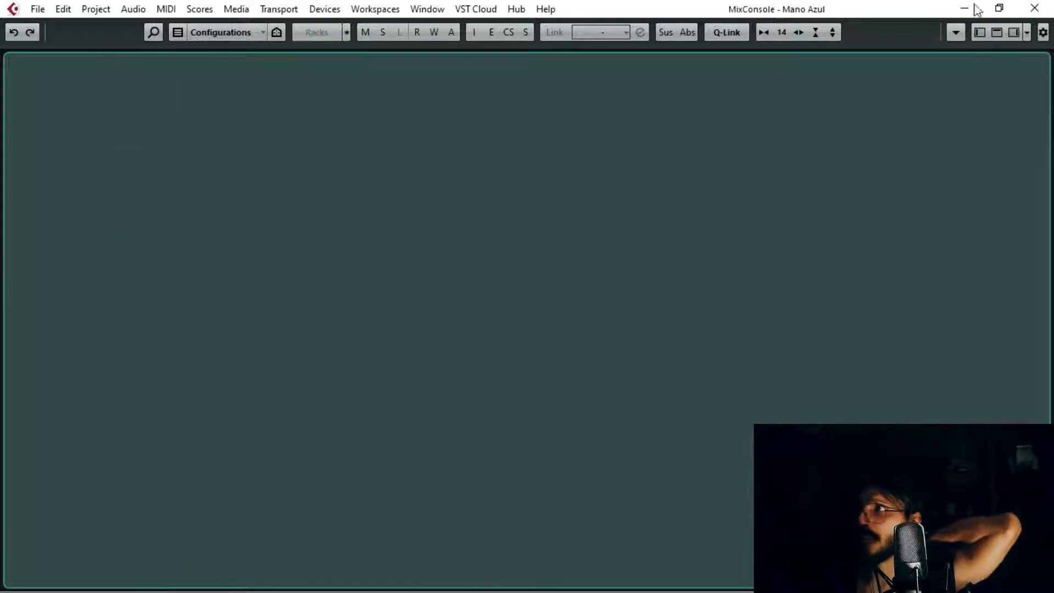
pyautogui.click(979, 33)
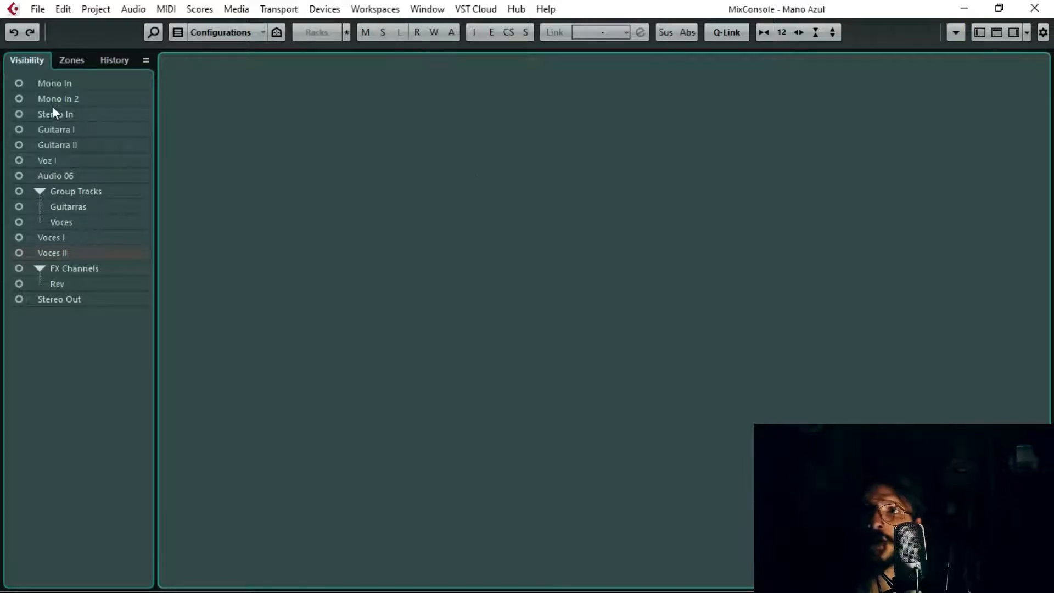
# Step: Show the Guitarra I, Guitarra II and Voz I channels in the mixer, leaving Audio 06 hidden
pyautogui.click(18, 129)
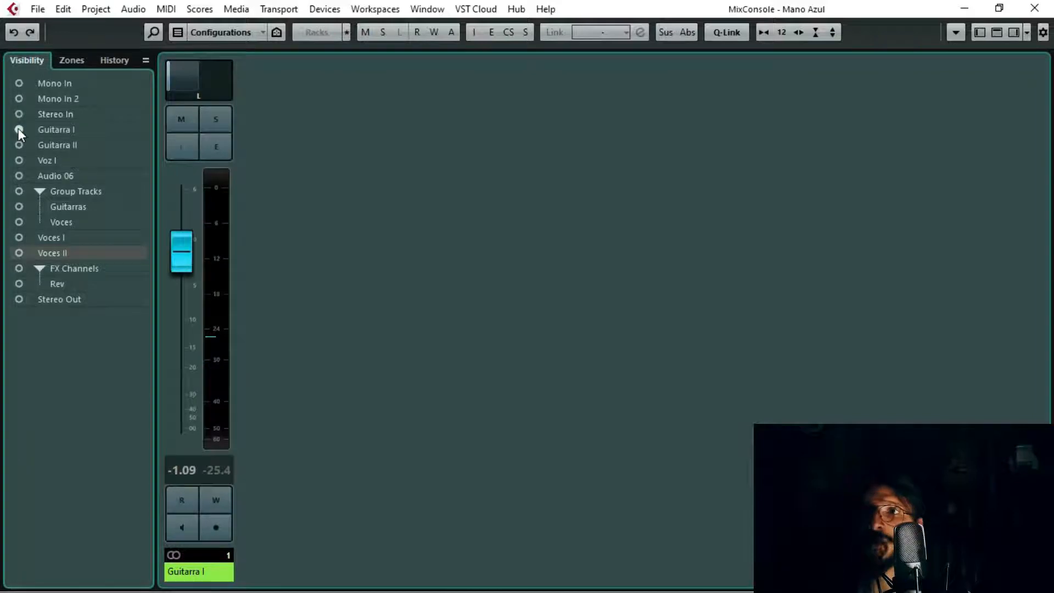
pyautogui.click(18, 145)
pyautogui.click(19, 160)
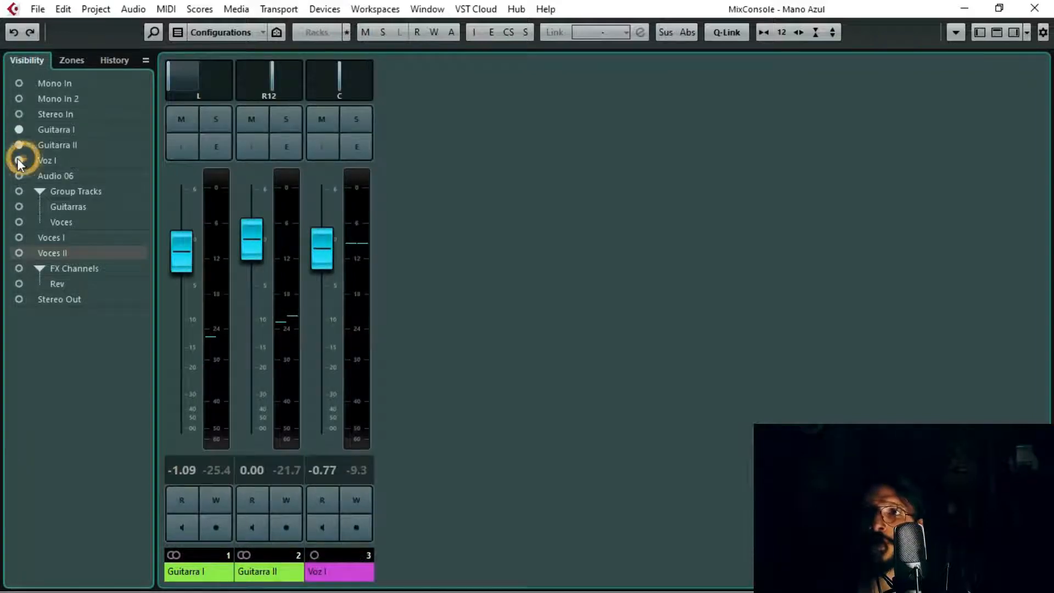
pyautogui.click(62, 175)
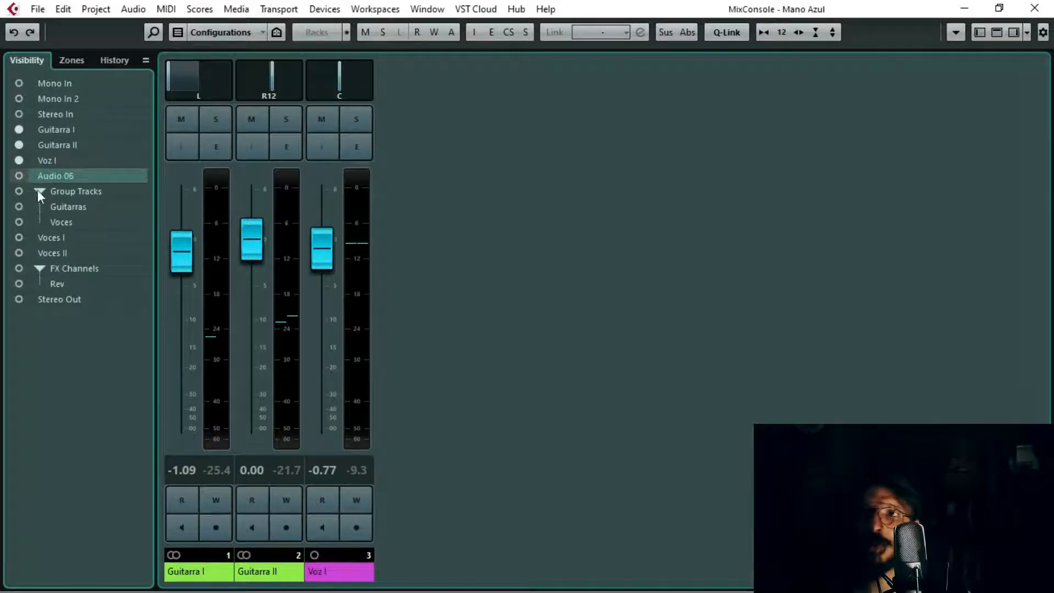
# Step: Show the Group Tracks, Voces I, Voces II, FX Channels and Stereo Out channels, and restore the mixer window from its maximized size
pyautogui.click(19, 192)
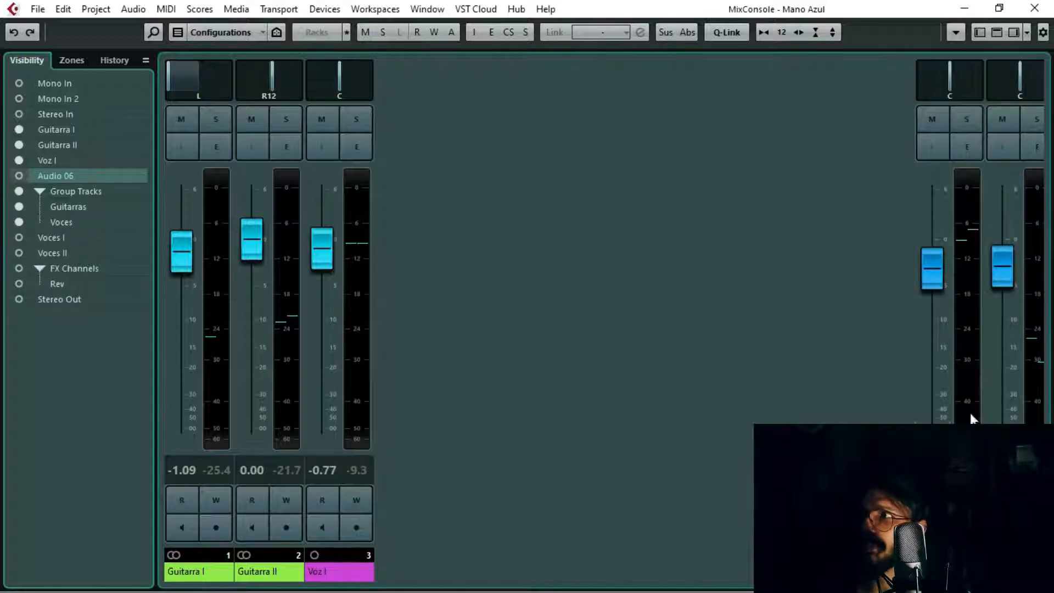
pyautogui.click(18, 238)
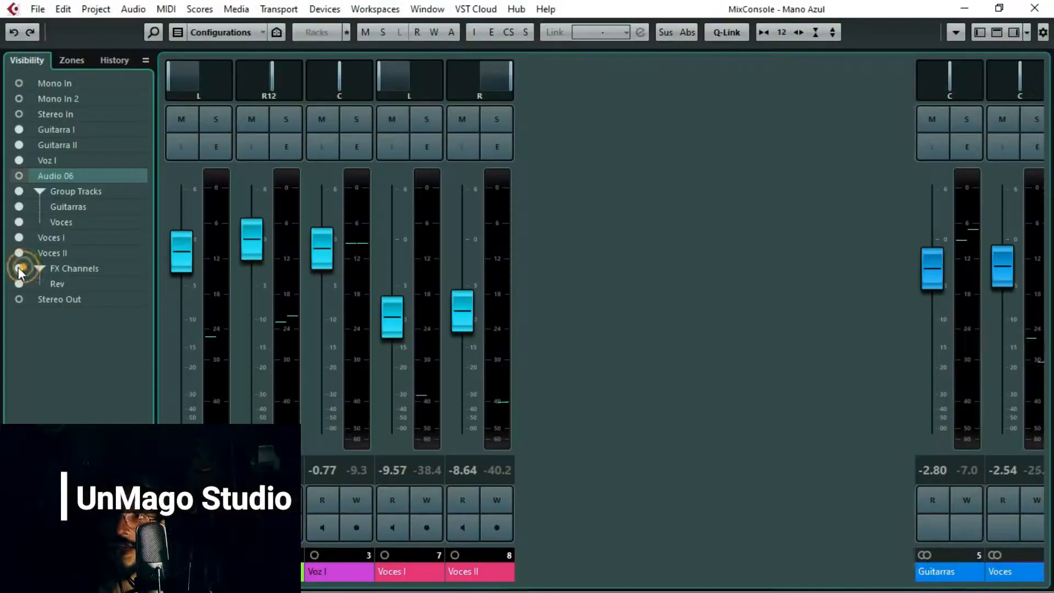
pyautogui.click(18, 267)
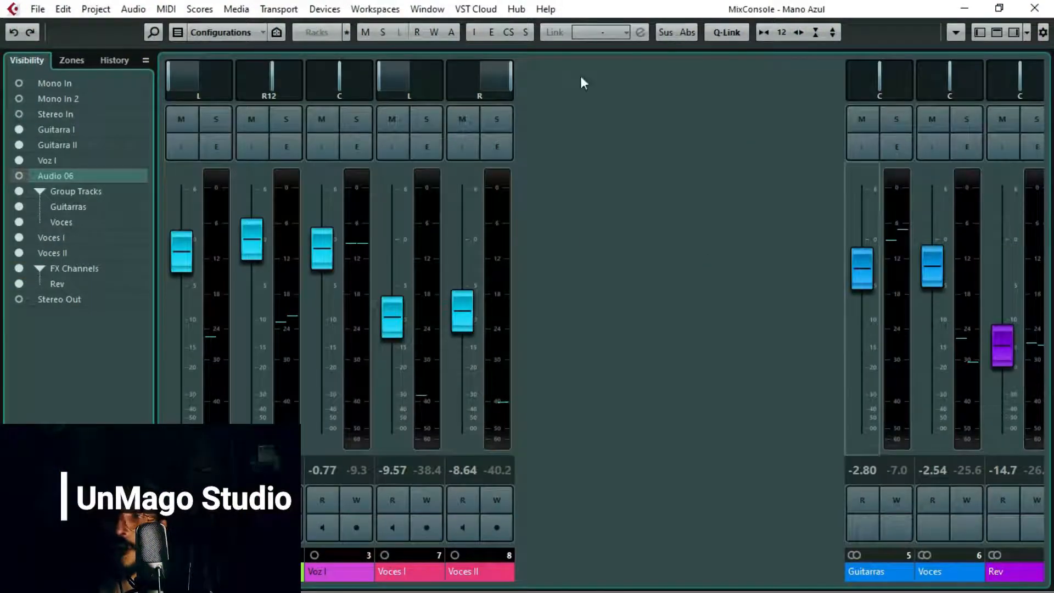
pyautogui.click(19, 300)
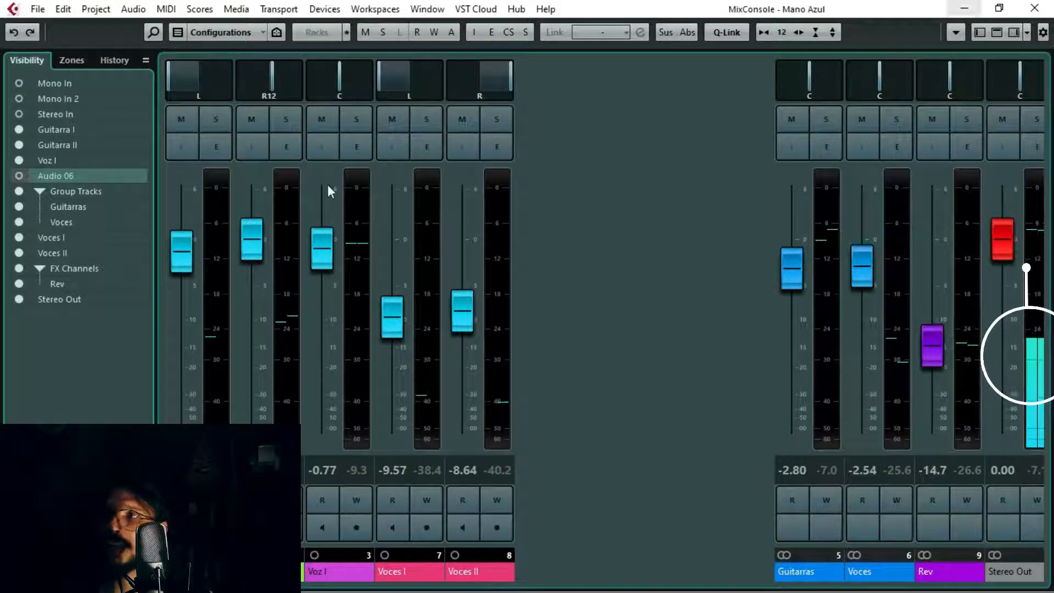
pyautogui.click(999, 8)
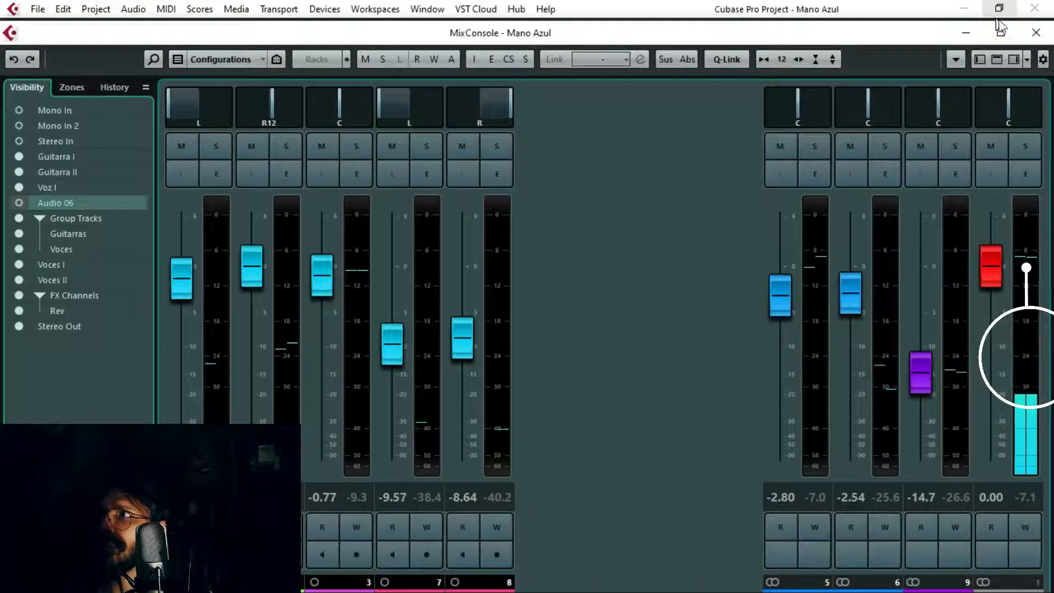
# Step: Maximize the mixer window and toggle the channel visibility list, leaving it hidden
pyautogui.click(1000, 32)
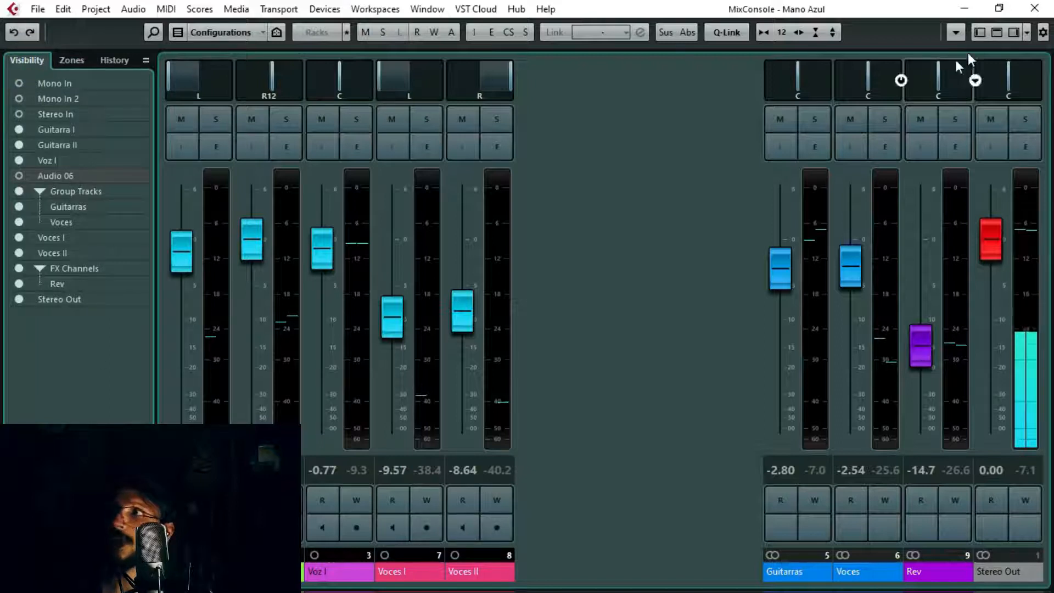
pyautogui.click(980, 30)
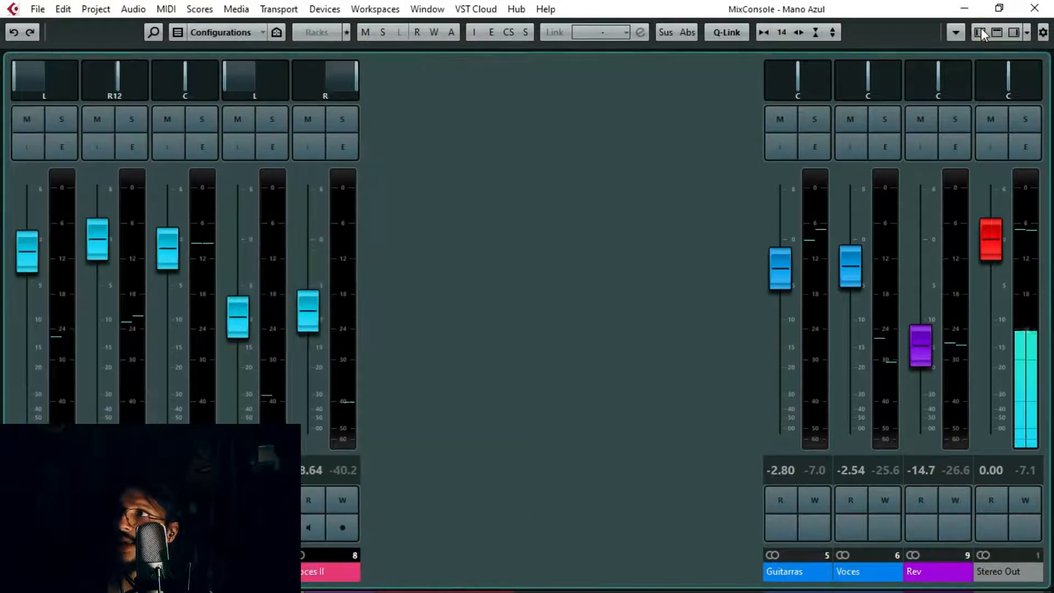
pyautogui.click(981, 29)
pyautogui.click(979, 28)
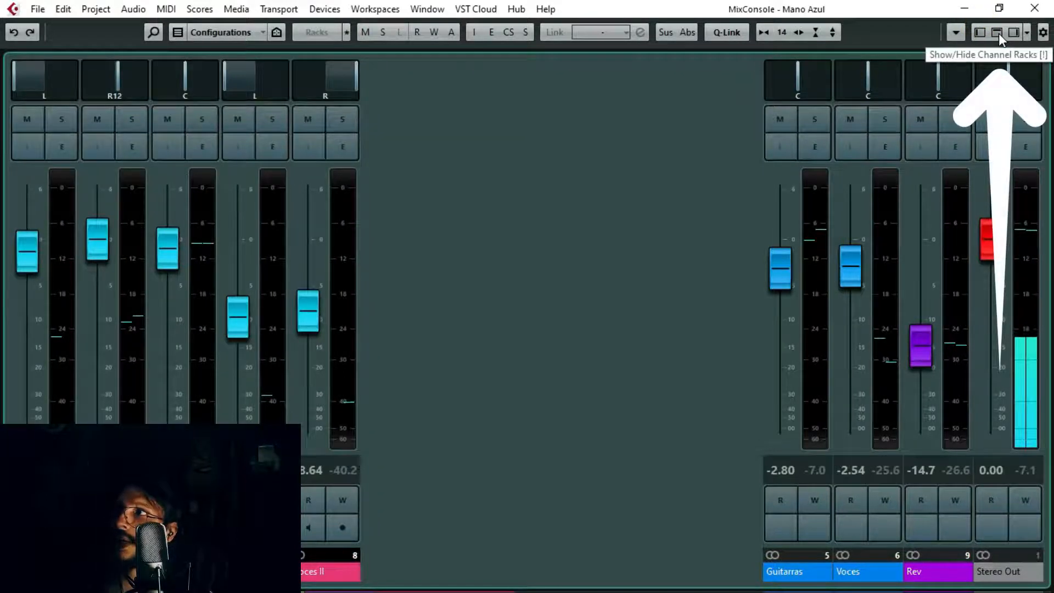
# Step: Show the channel racks, look through the routing, pre and insert sections, and hide the racks again
pyautogui.click(998, 33)
pyautogui.click(996, 33)
pyautogui.click(993, 35)
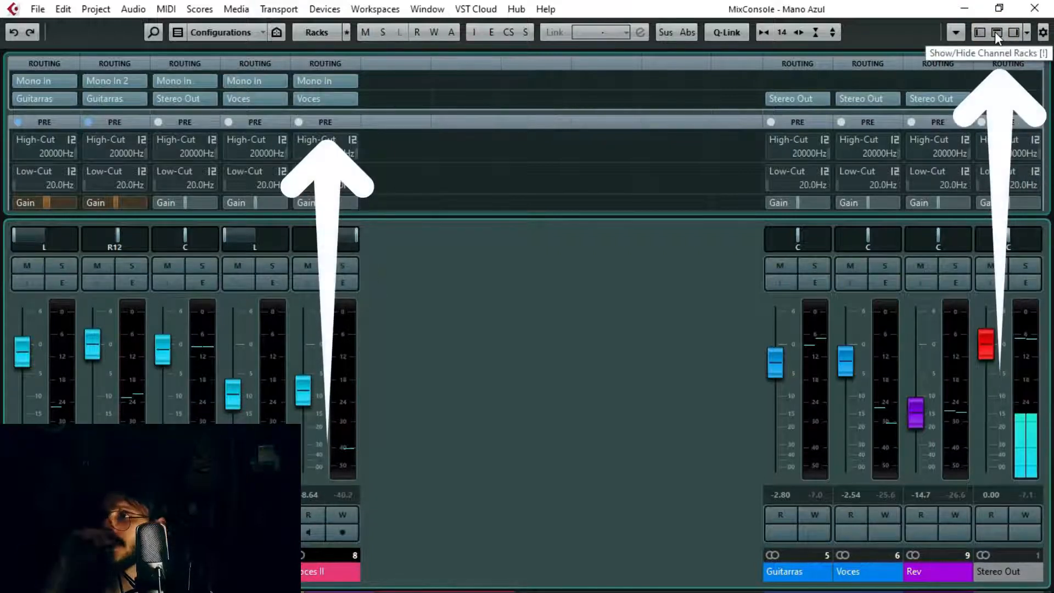
pyautogui.scroll(-3, 508, 144)
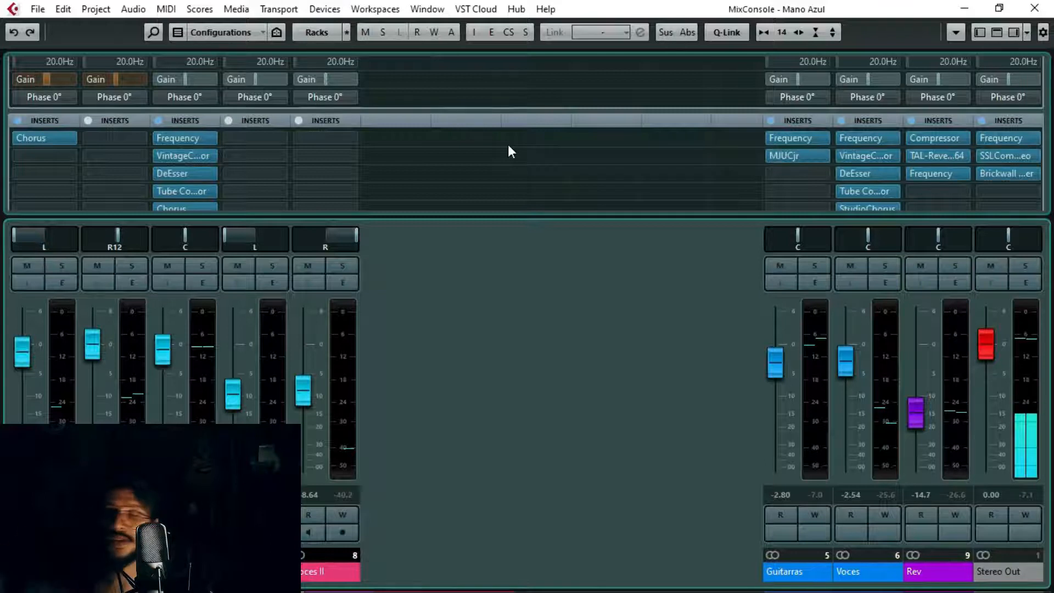
pyautogui.click(995, 34)
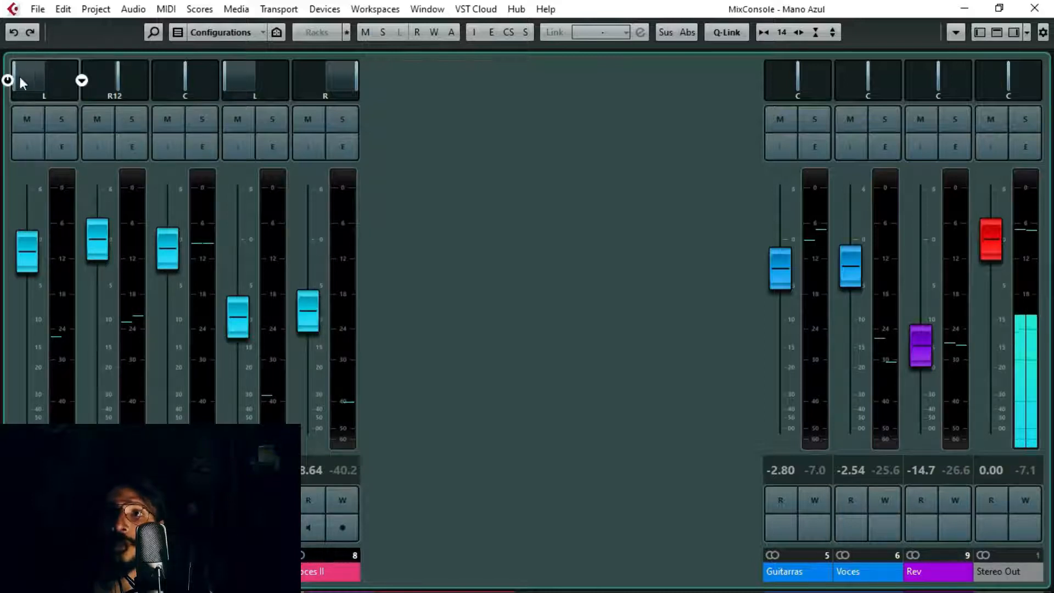
# Step: Try the pan control of Guitarra I at full left and the mutes on Guitarra II and Voz I
pyautogui.moveTo(23, 77)
pyautogui.mouseDown()
pyautogui.moveTo(75, 77)
pyautogui.moveTo(14, 77)
pyautogui.mouseUp()
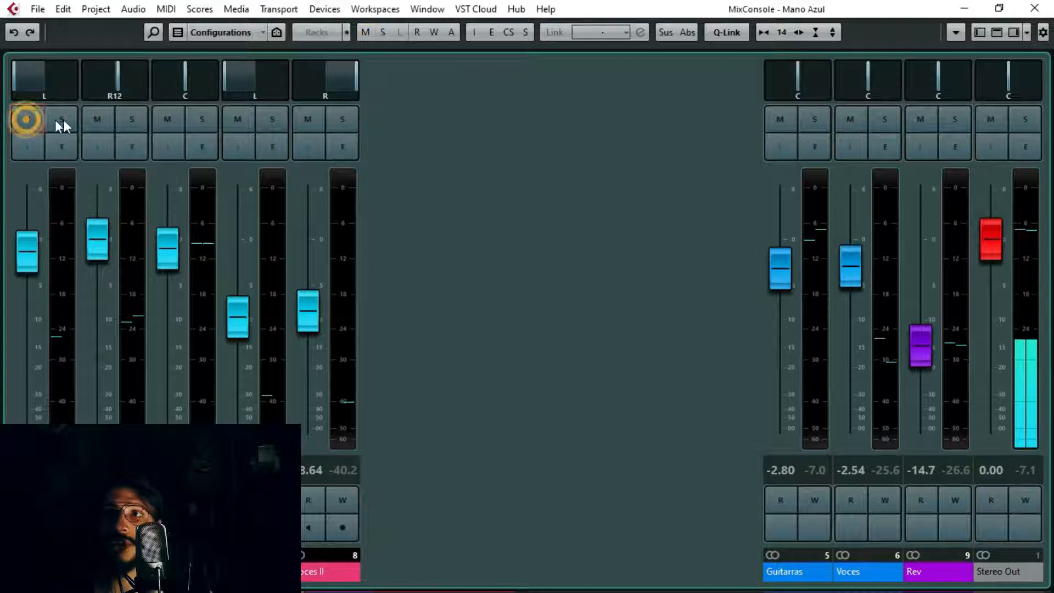
pyautogui.click(93, 120)
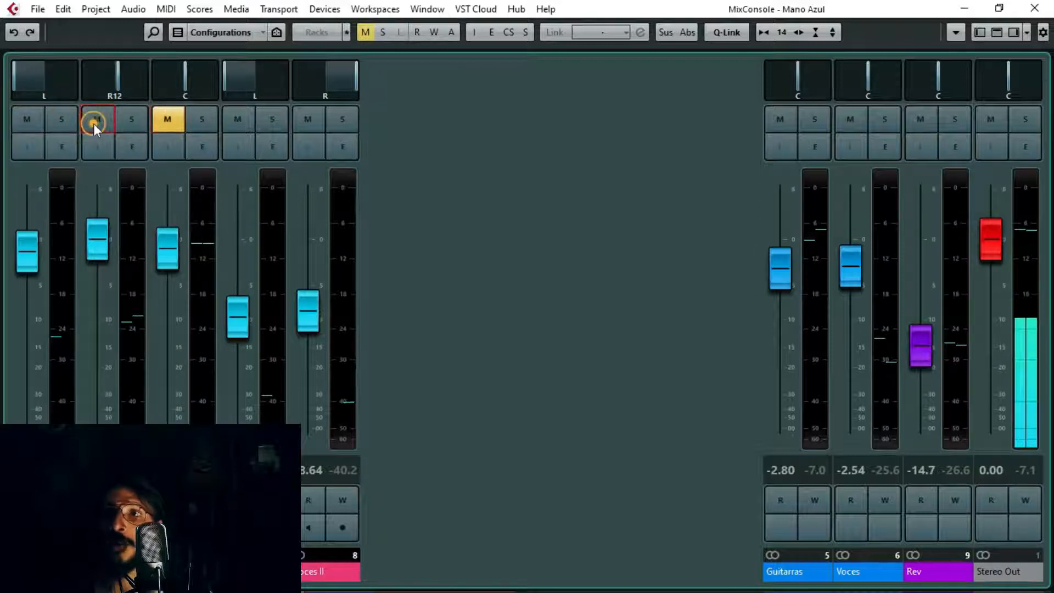
pyautogui.click(170, 117)
# Step: Solo Guitarra II, Guitarra I and Voz I, and play the soloed channels
pyautogui.click(142, 121)
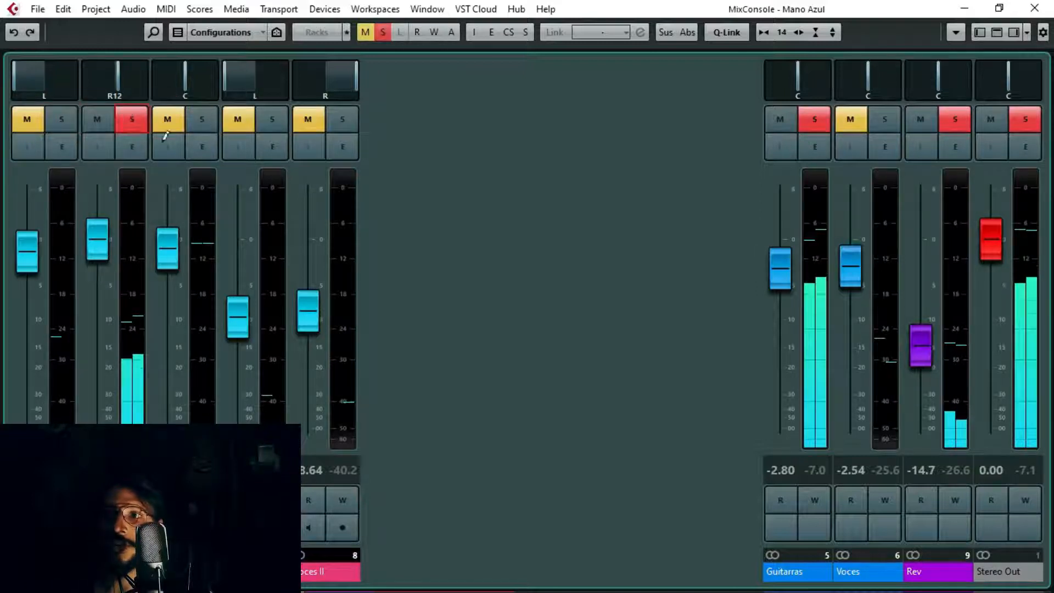
pyautogui.click(58, 117)
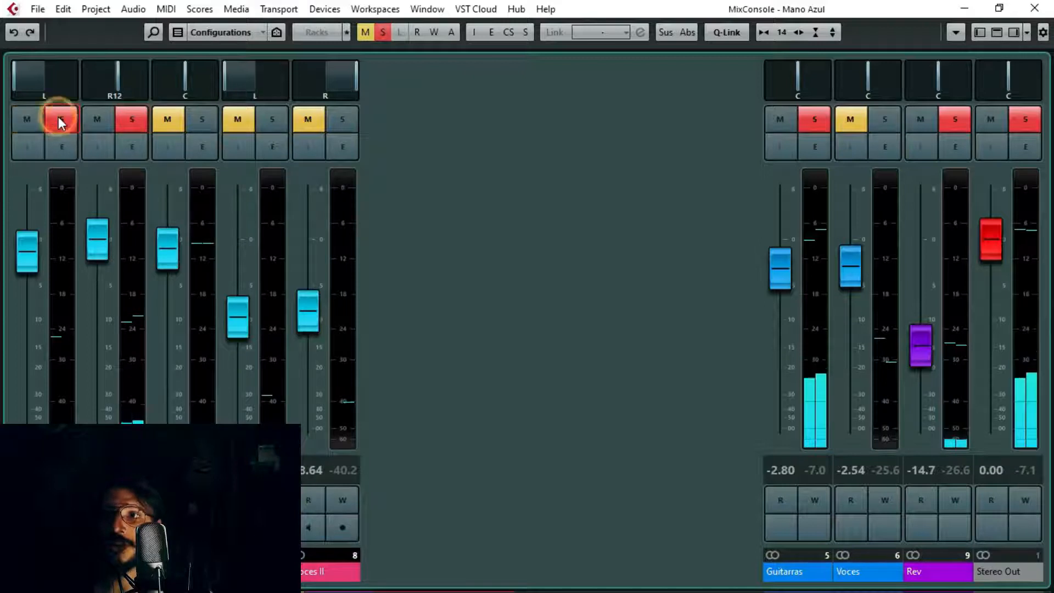
pyautogui.click(199, 116)
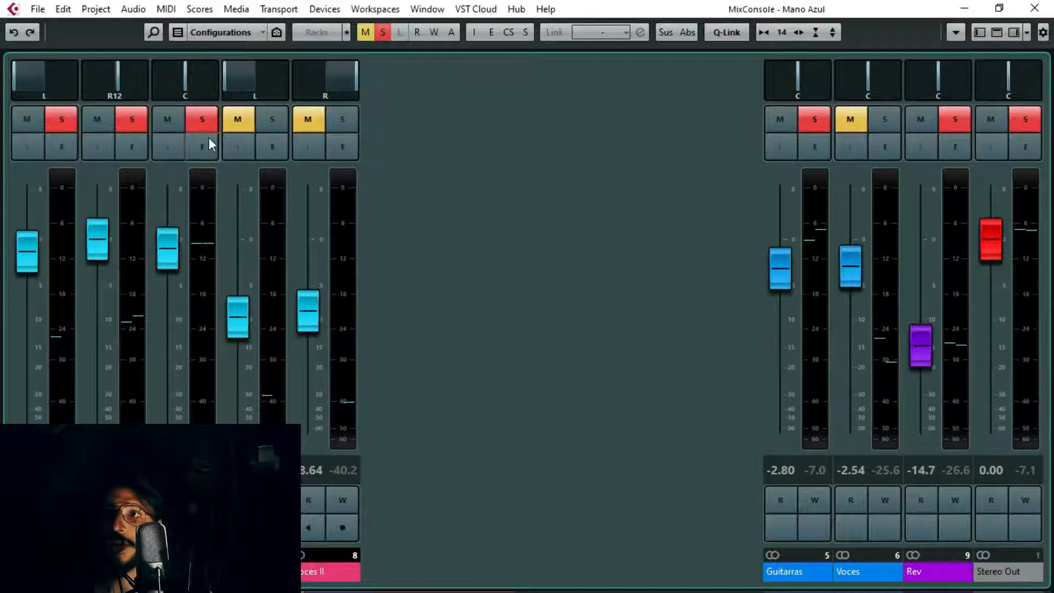
pyautogui.press('space')
# Step: Mute Guitarra II and Guitarra I to hear Voz I alone, and deactivate all solos in the mixer
pyautogui.press('space')
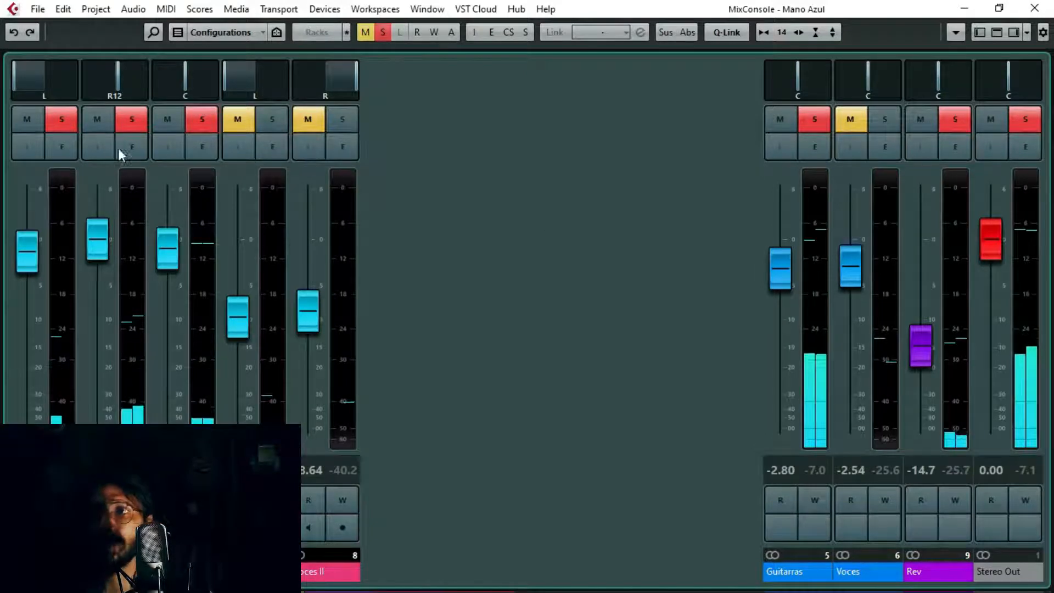
pyautogui.click(98, 119)
pyautogui.click(27, 119)
pyautogui.press('space')
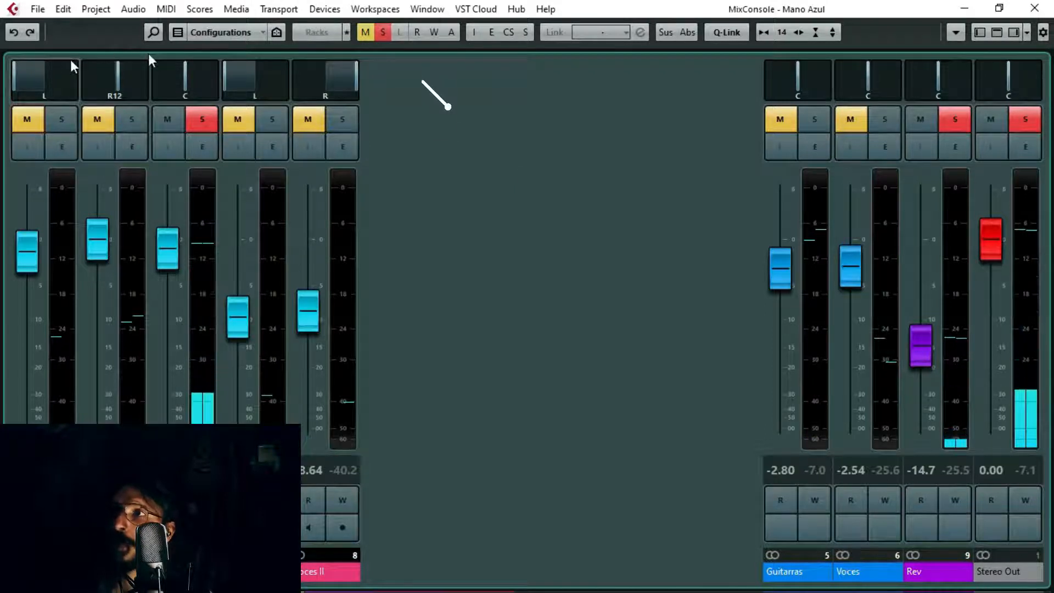
pyautogui.click(381, 33)
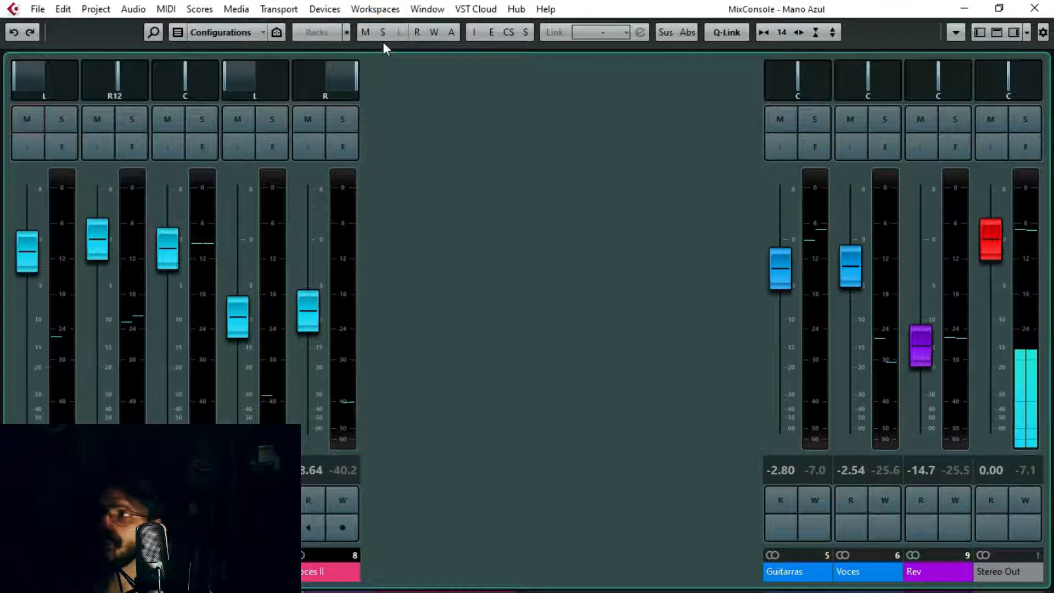
# Step: Show the channel racks down to the insert slots and solo the Guitarra I and Guitarra II channels
pyautogui.click(996, 33)
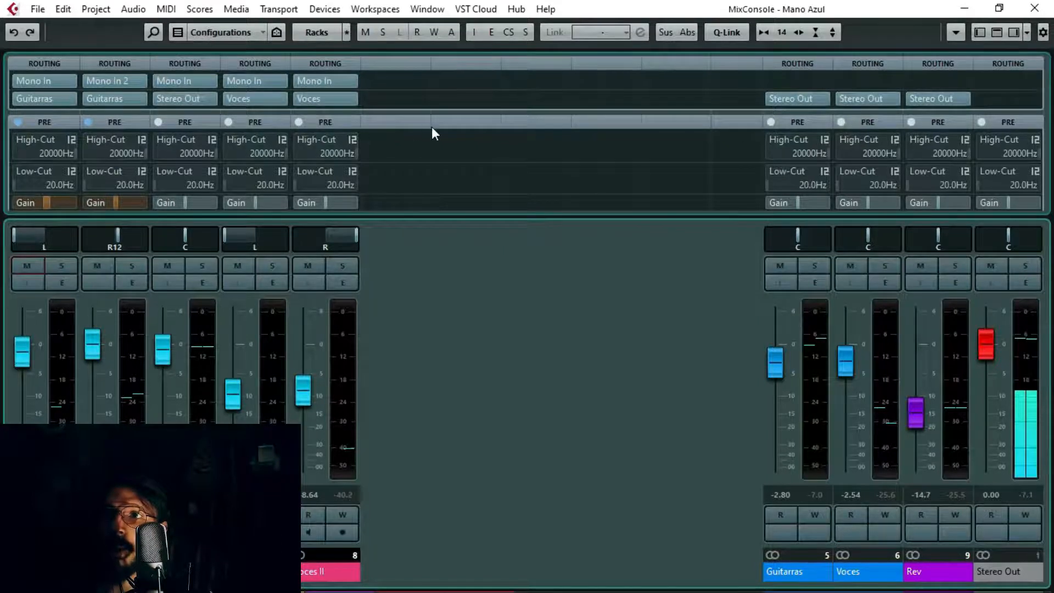
pyautogui.scroll(-3, 431, 129)
pyautogui.scroll(-1, 434, 136)
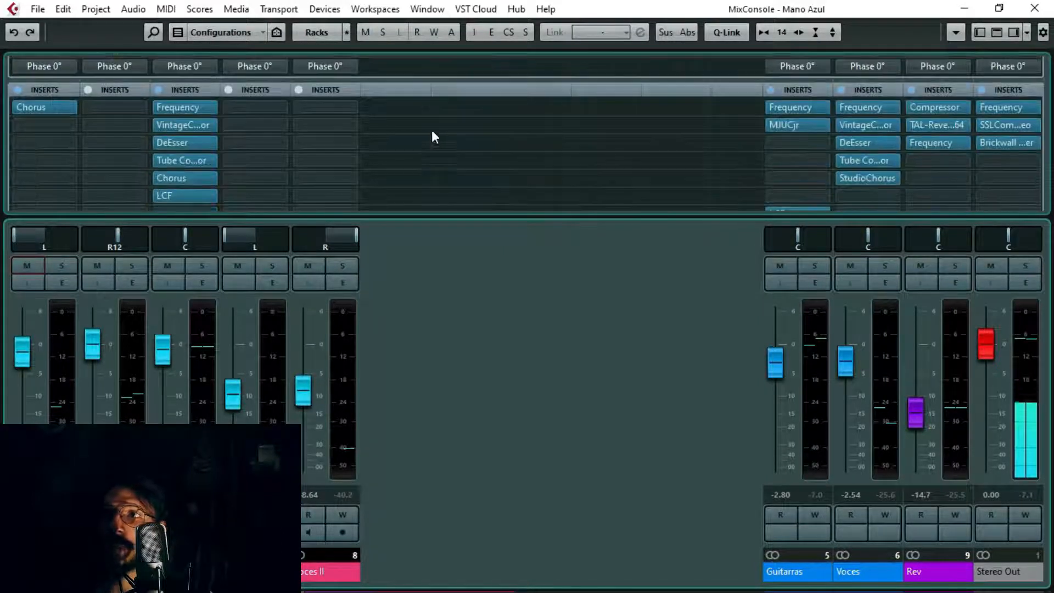
pyautogui.scroll(4, 288, 117)
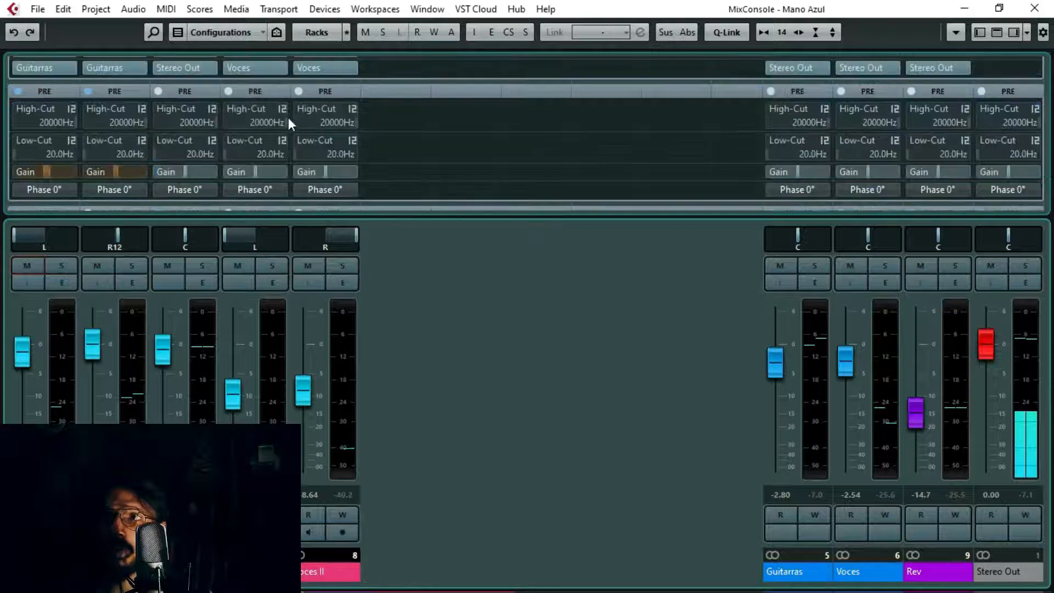
pyautogui.scroll(1, 471, 165)
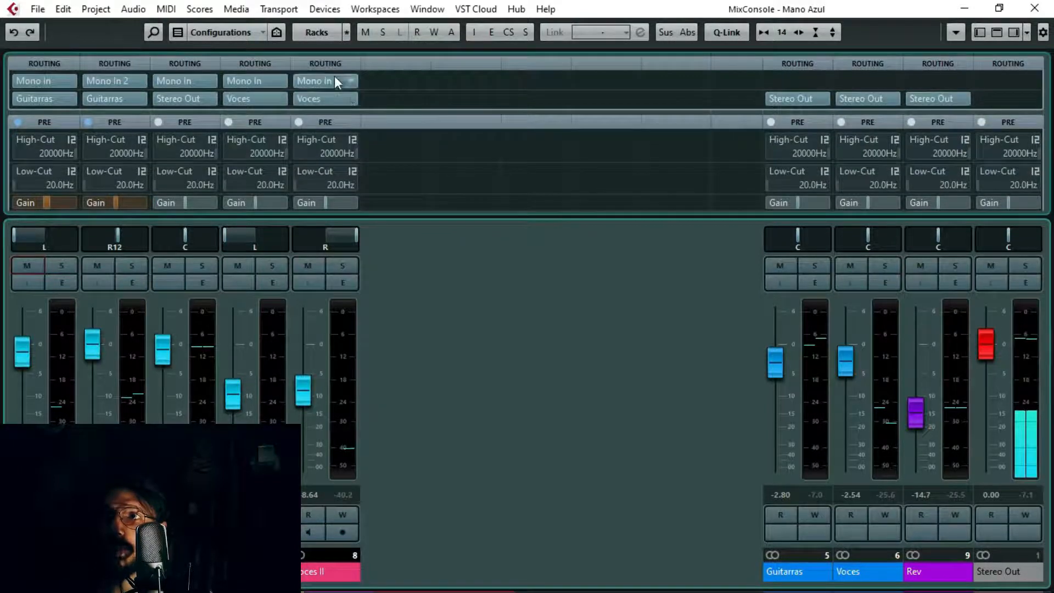
pyautogui.scroll(-4, 427, 144)
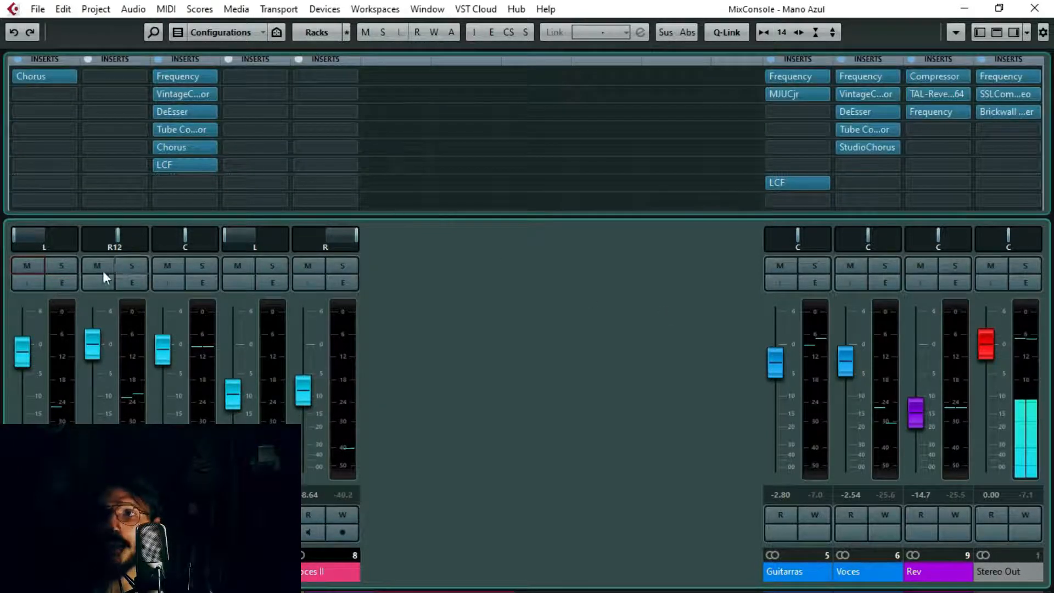
pyautogui.click(63, 266)
pyautogui.click(131, 267)
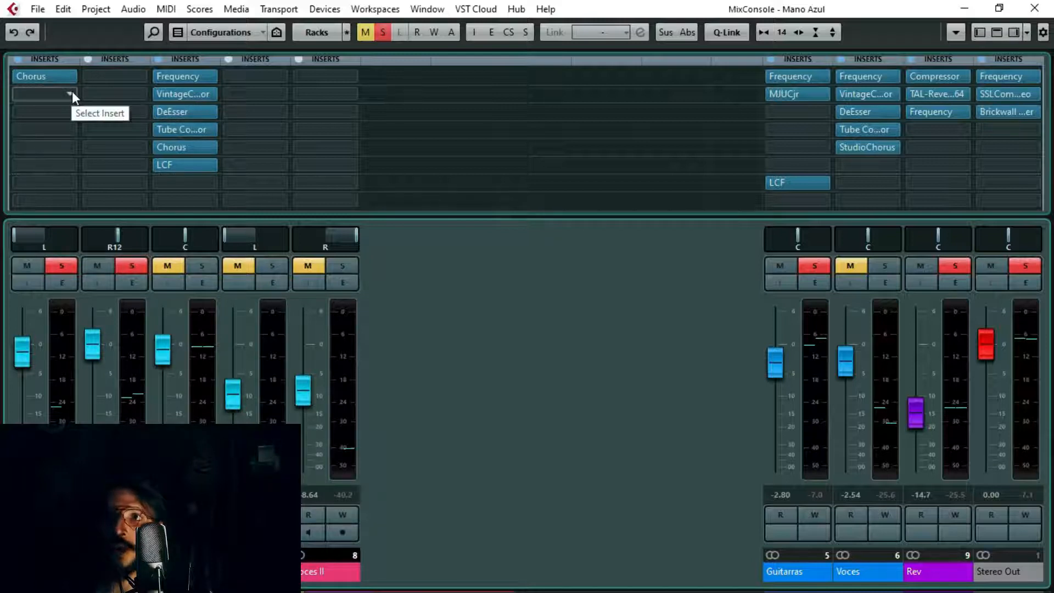
# Step: Collapse and expand the Inserts rack, leaving its slots shown
pyautogui.click(63, 58)
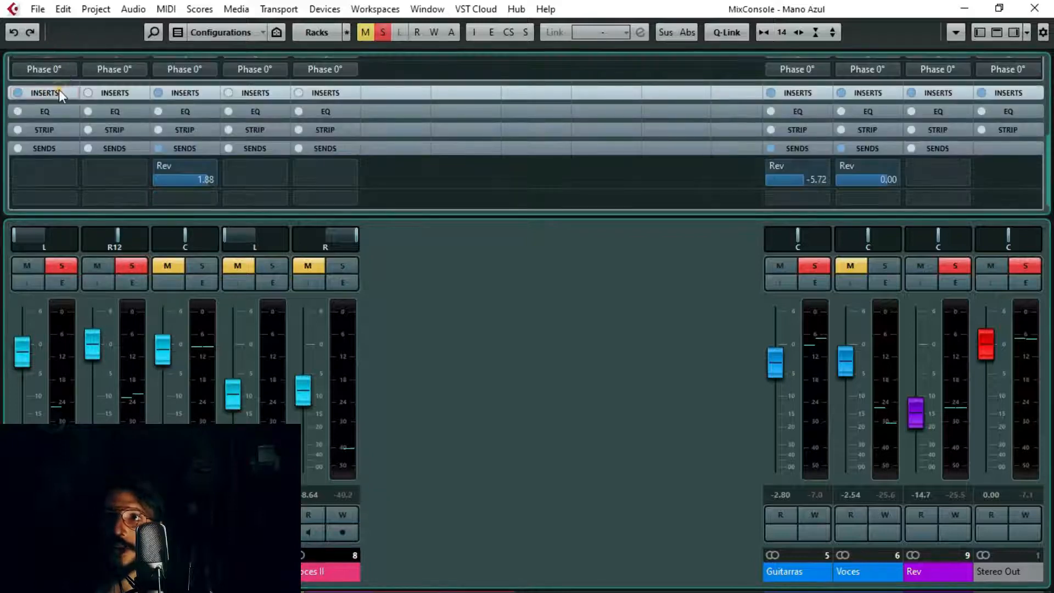
pyautogui.click(59, 93)
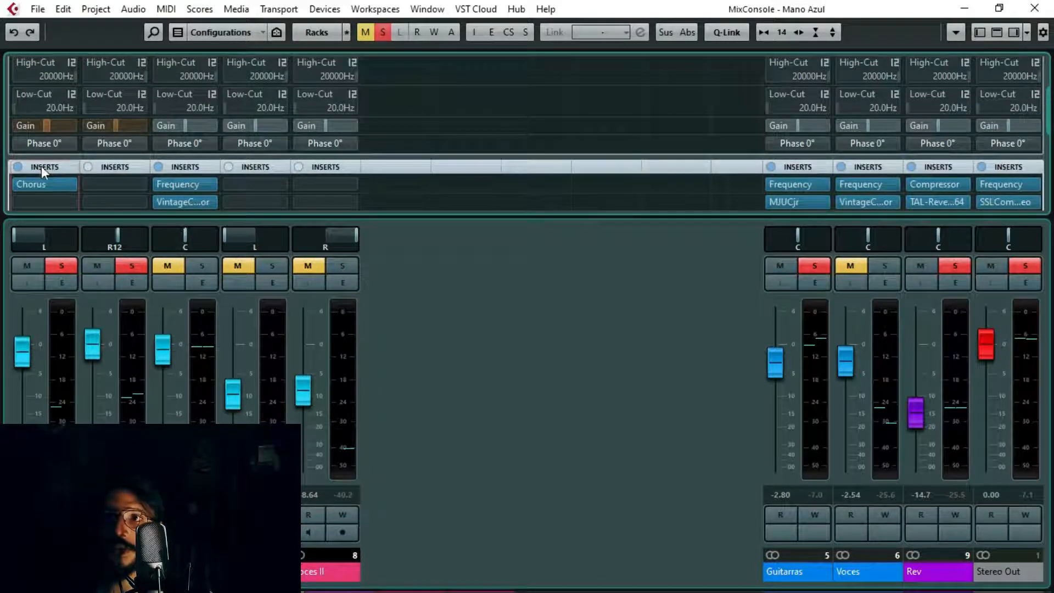
pyautogui.click(41, 166)
pyautogui.click(47, 166)
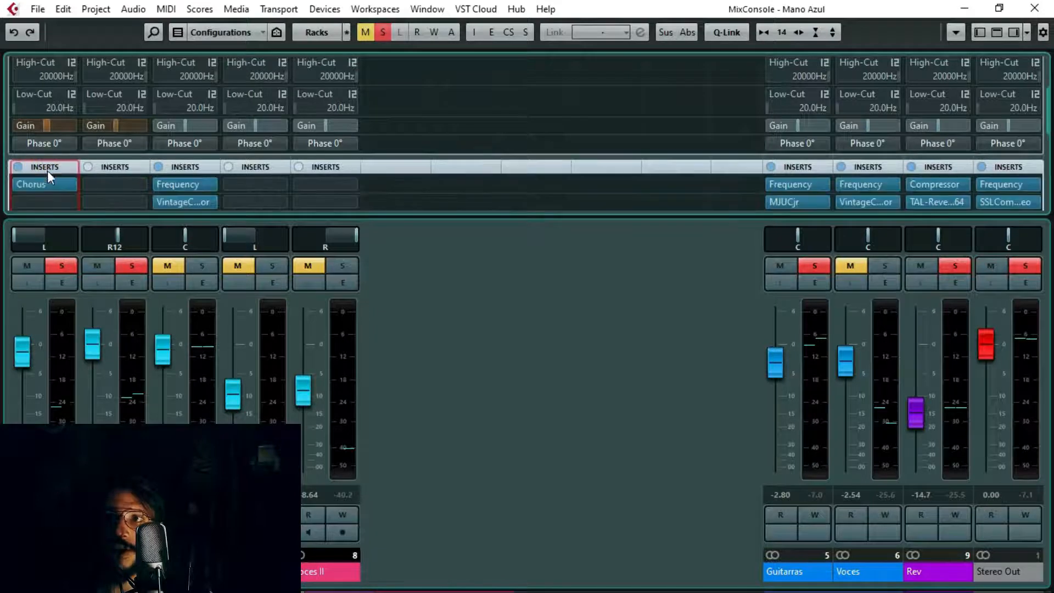
# Step: Load StereoDelay from the Delay effects into the second insert slot of Guitarra I and close its plug-in window
pyautogui.scroll(-3, 458, 81)
pyautogui.click(68, 82)
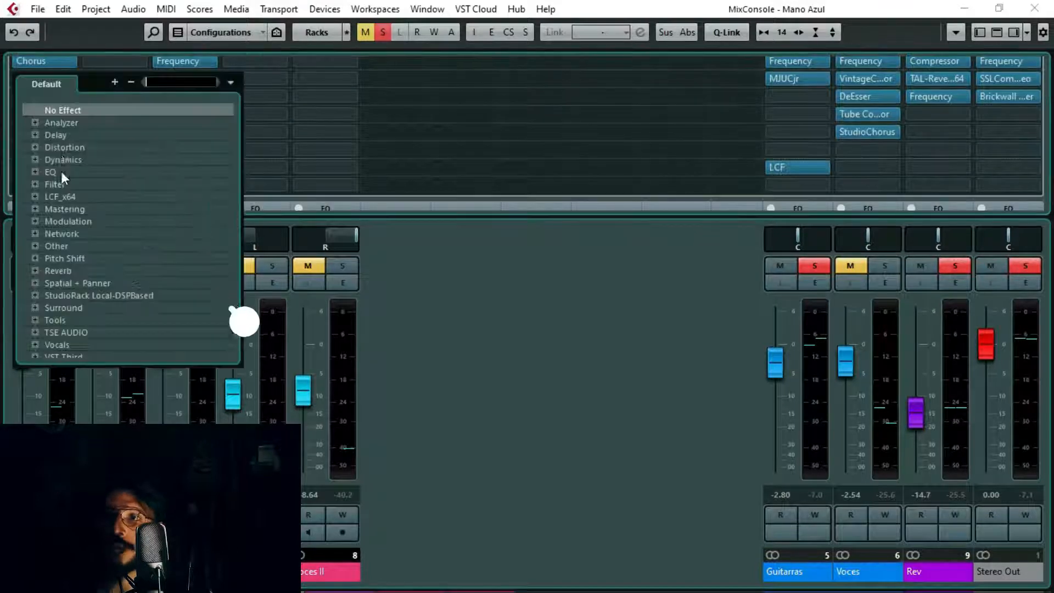
pyautogui.scroll(-6, 60, 197)
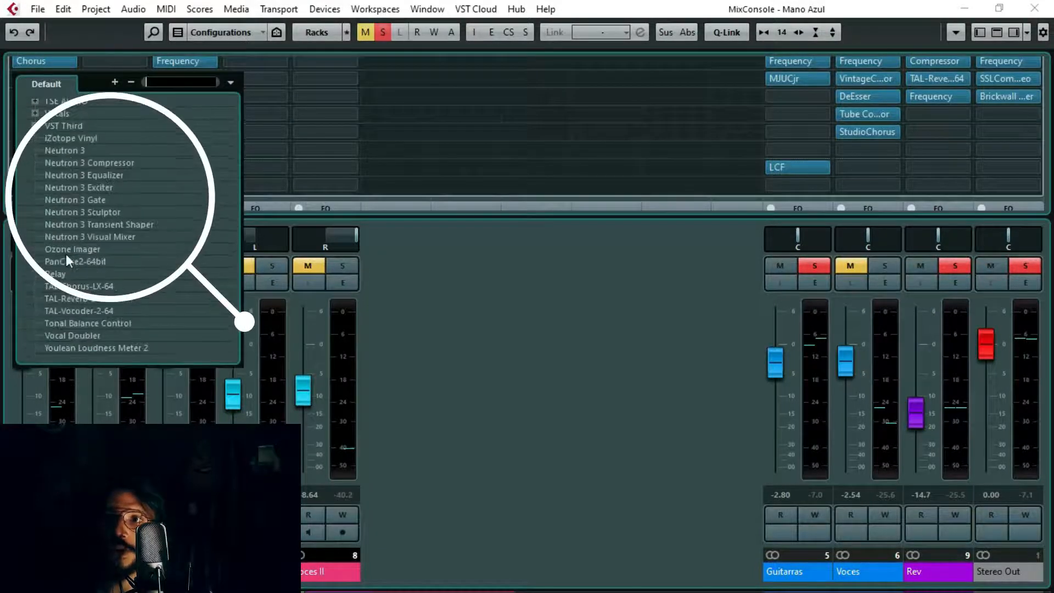
pyautogui.scroll(8, 65, 318)
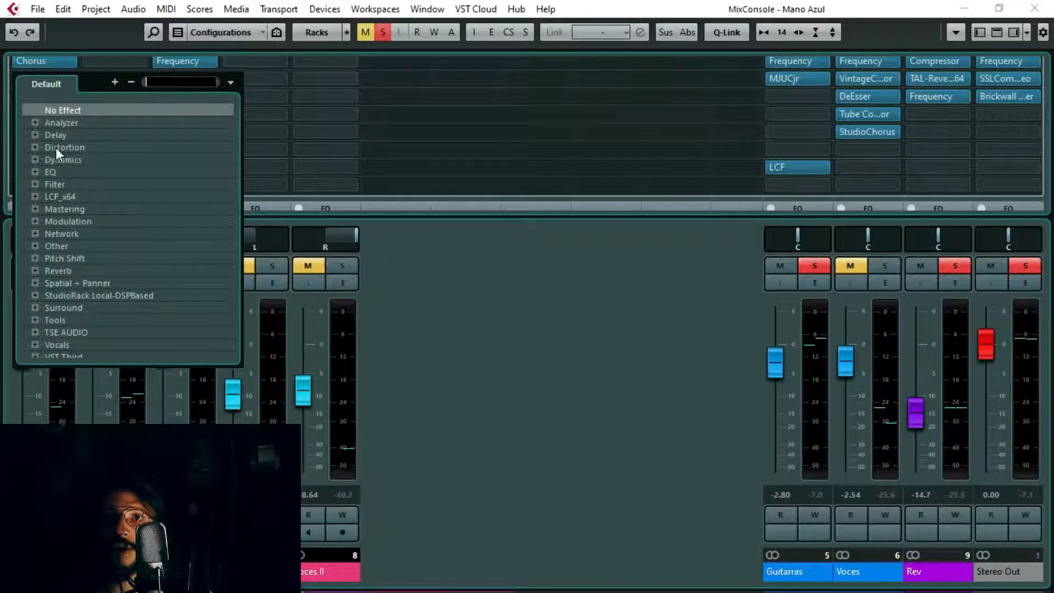
pyautogui.click(64, 134)
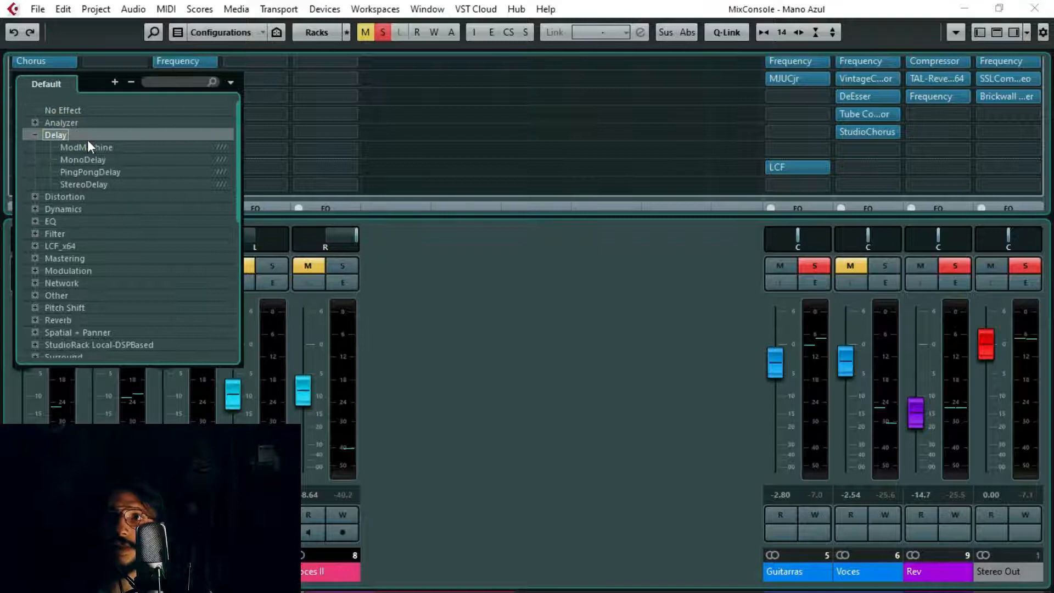
pyautogui.click(88, 183)
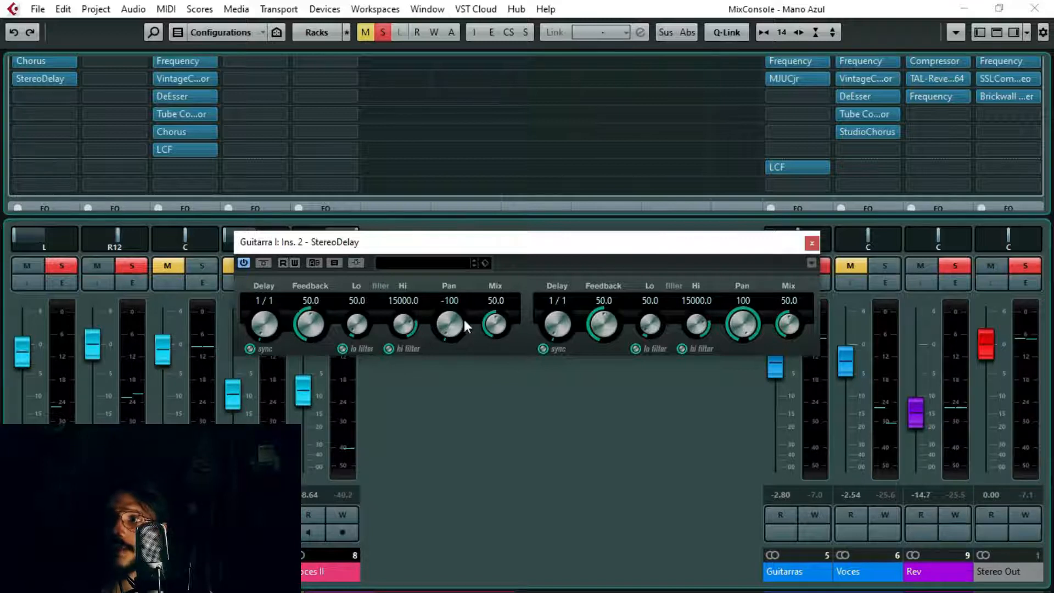
pyautogui.click(811, 242)
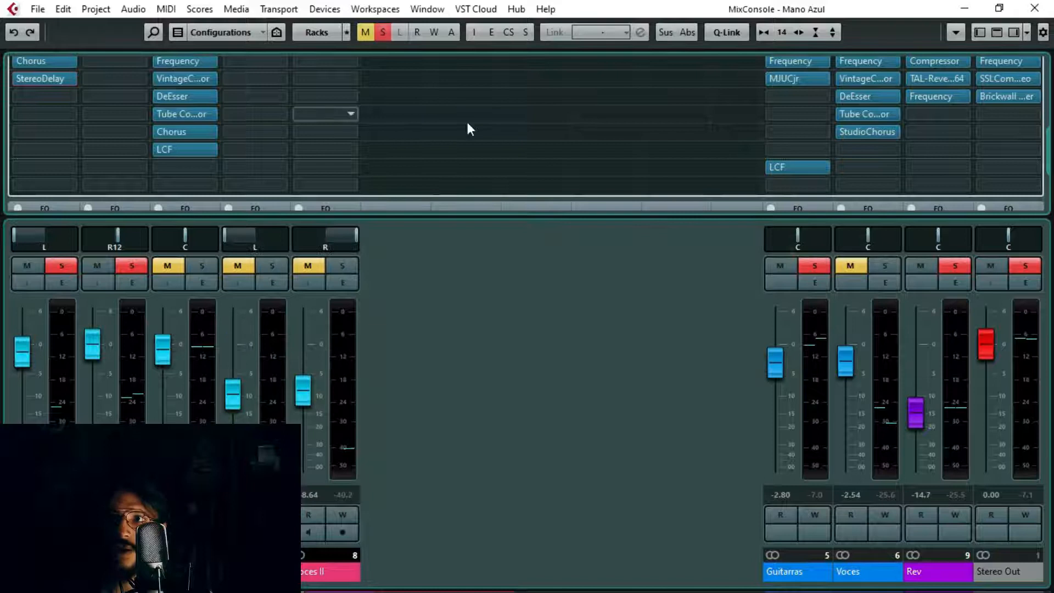
# Step: Load MonoDelay from the Delay effects into the first insert slot of Guitarra II and close its plug-in window
pyautogui.scroll(1, 105, 82)
pyautogui.moveTo(66, 107)
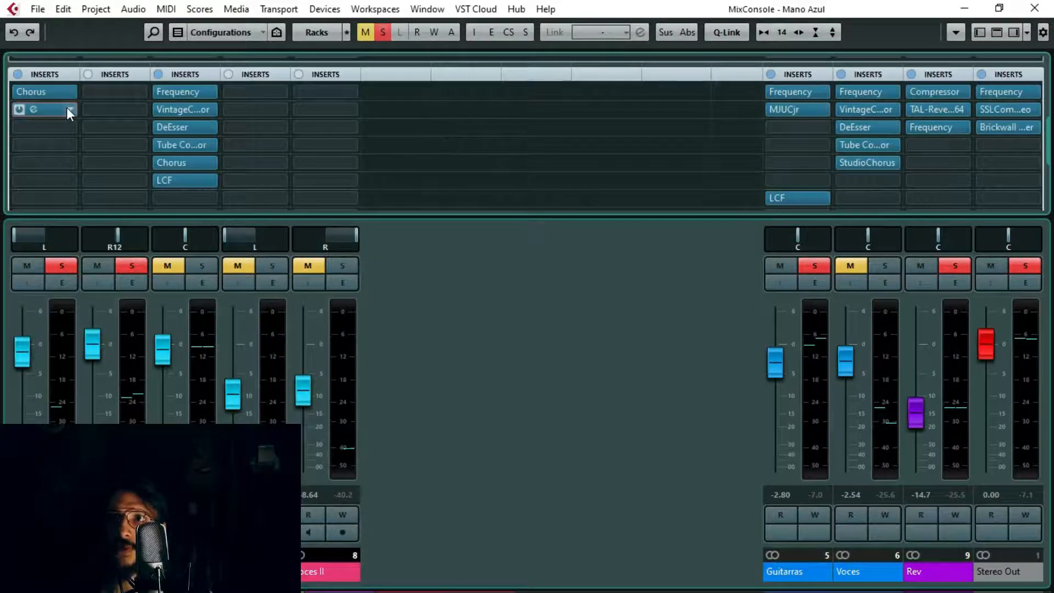
pyautogui.click(142, 93)
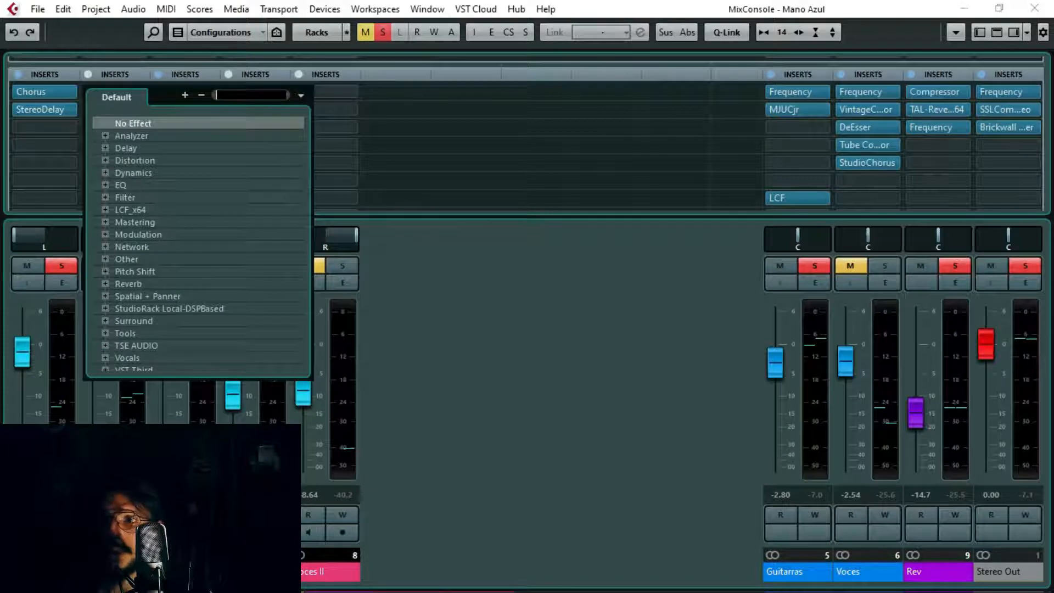
pyautogui.click(125, 148)
pyautogui.click(153, 173)
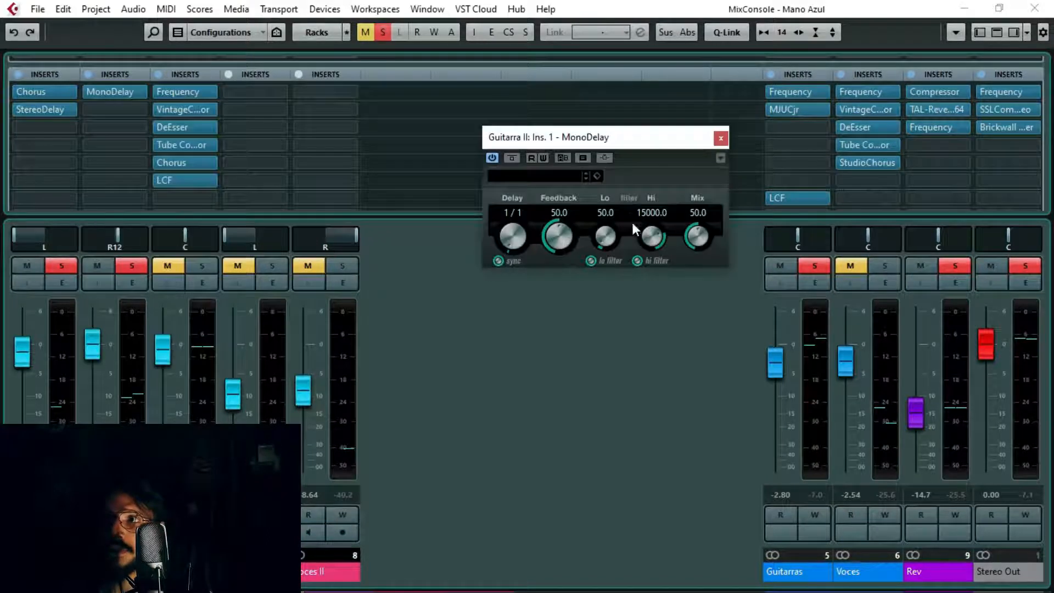
pyautogui.click(720, 138)
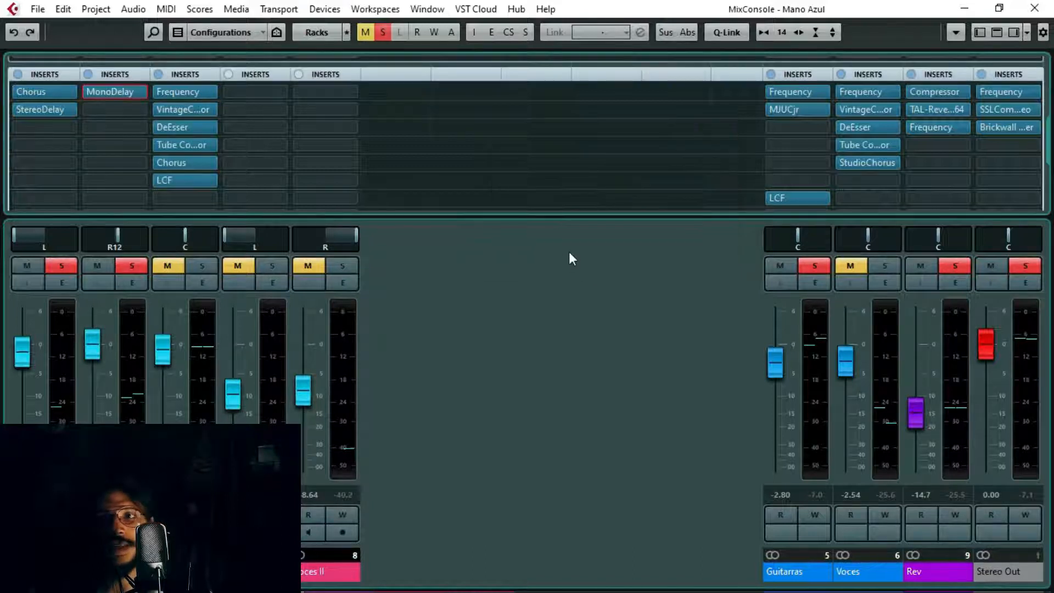
# Step: Start playback and set the first delay time of Guitarra I's StereoDelay to 1/8
pyautogui.press('space')
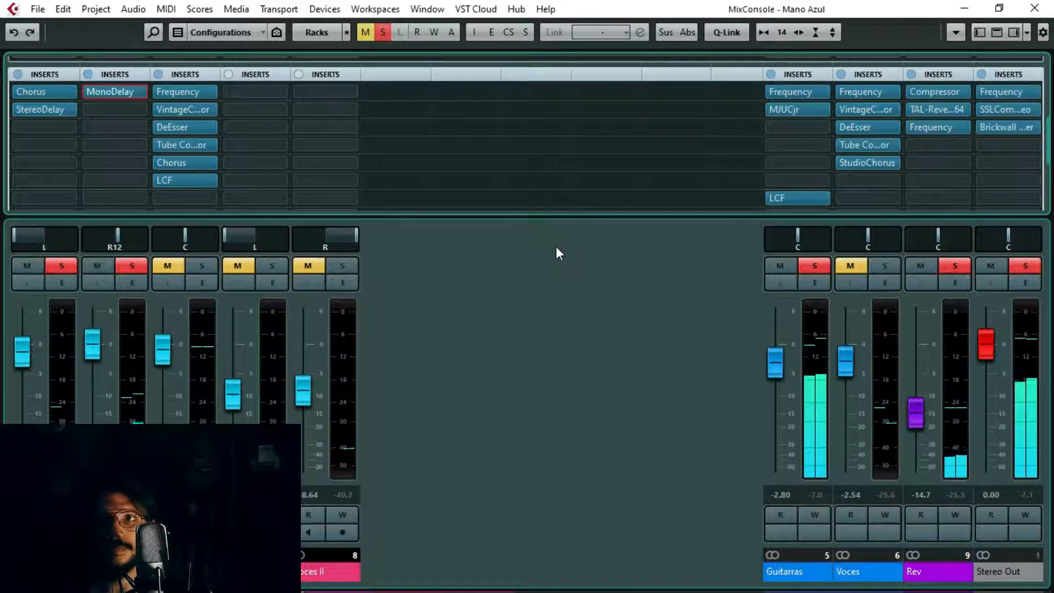
pyautogui.click(42, 106)
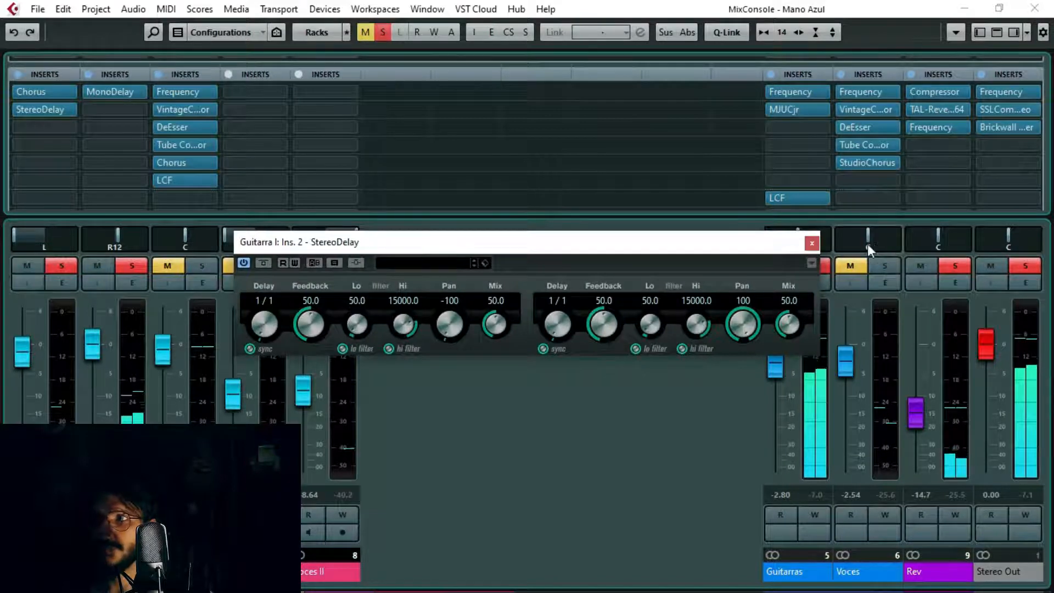
pyautogui.click(810, 243)
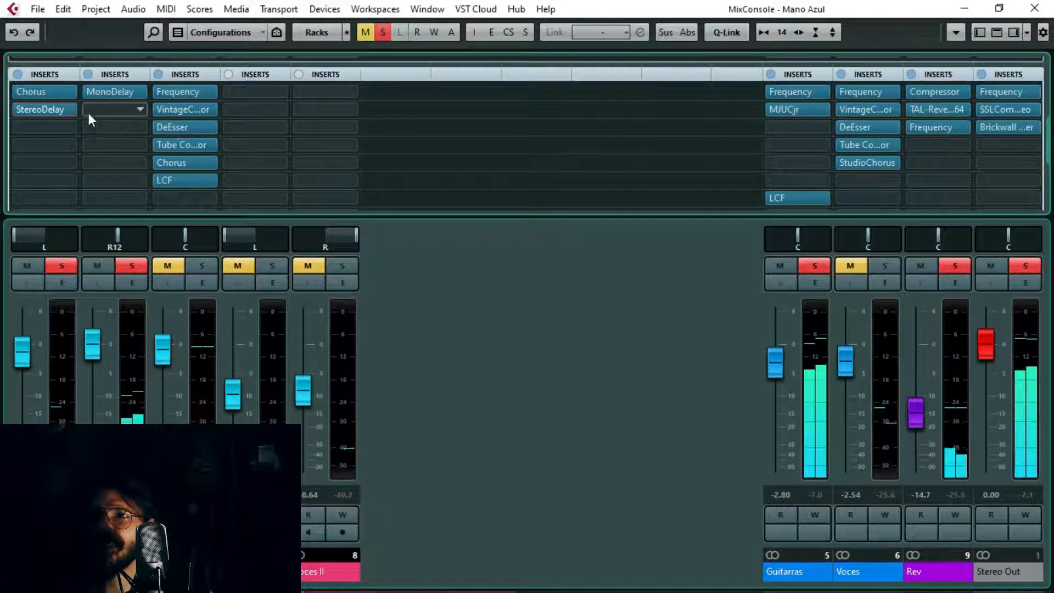
pyautogui.click(36, 110)
pyautogui.moveTo(260, 320); pyautogui.dragTo(262, 304)
# Step: Set Guitarra II's MonoDelay time to 1/2, raise the second delay time in Guitarra I's StereoDelay, and close both plug-in windows
pyautogui.click(112, 92)
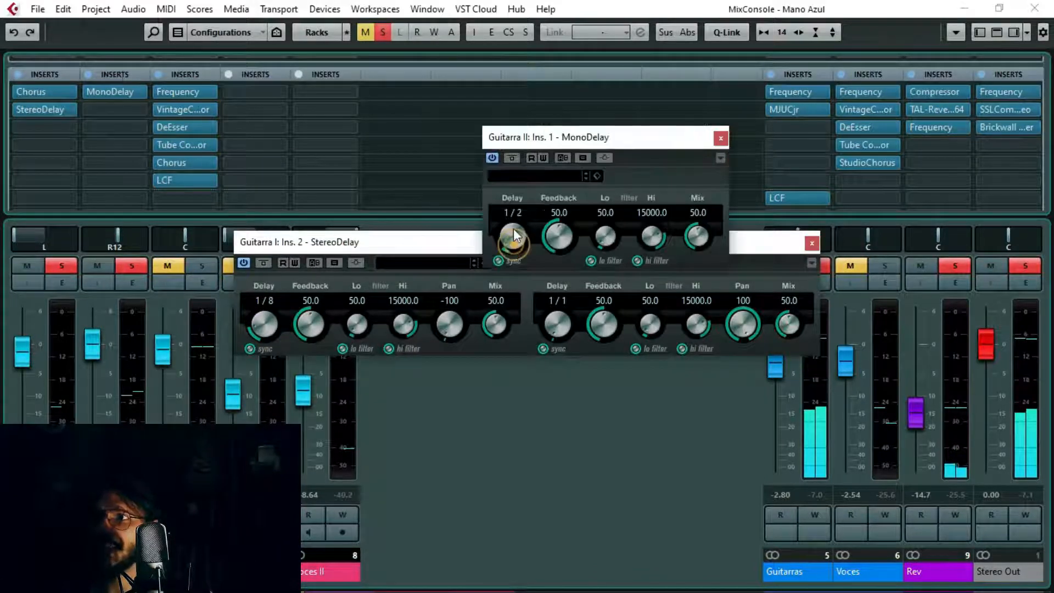
pyautogui.click(722, 137)
pyautogui.moveTo(557, 322); pyautogui.dragTo(561, 279)
pyautogui.click(809, 245)
# Step: View the project window, return to the MixConsole, and examine the effect categories available for Guitarra I's second insert slot
pyautogui.press('F3')
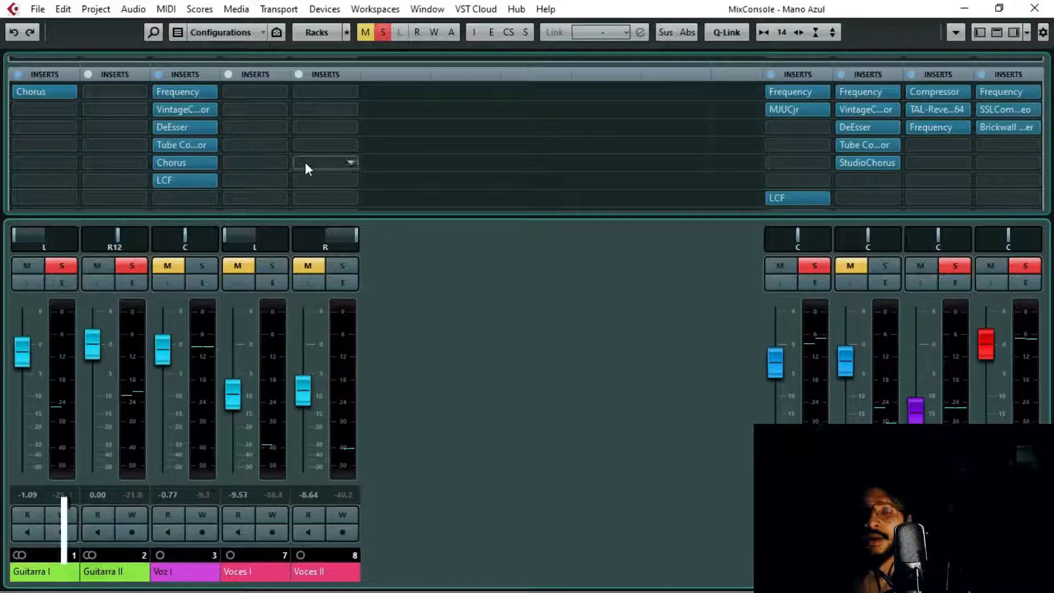
pyautogui.press('F3')
pyautogui.click(71, 107)
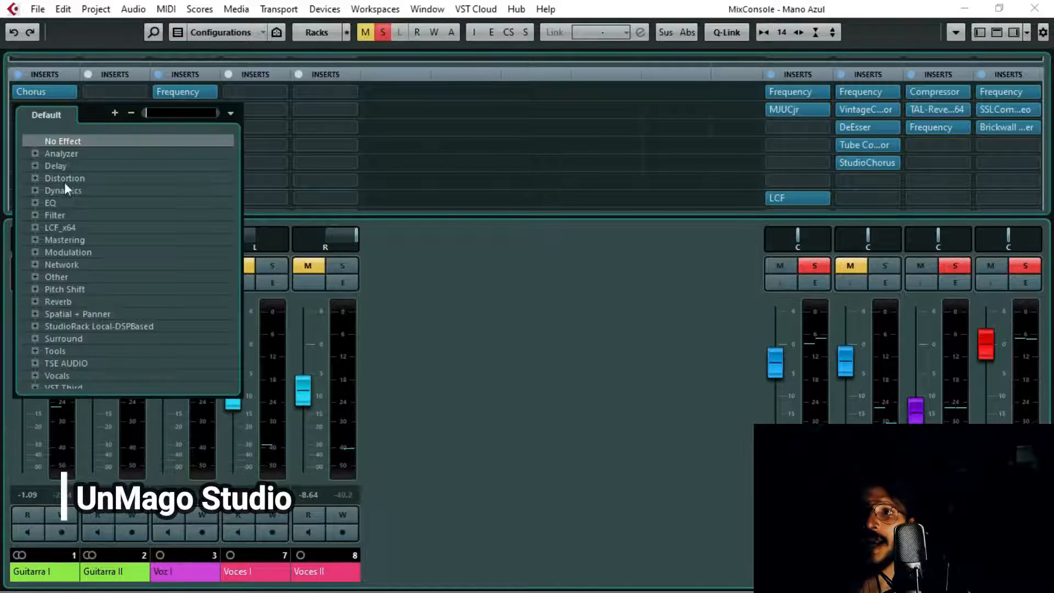
pyautogui.scroll(-7, 74, 255)
pyautogui.scroll(7, 74, 292)
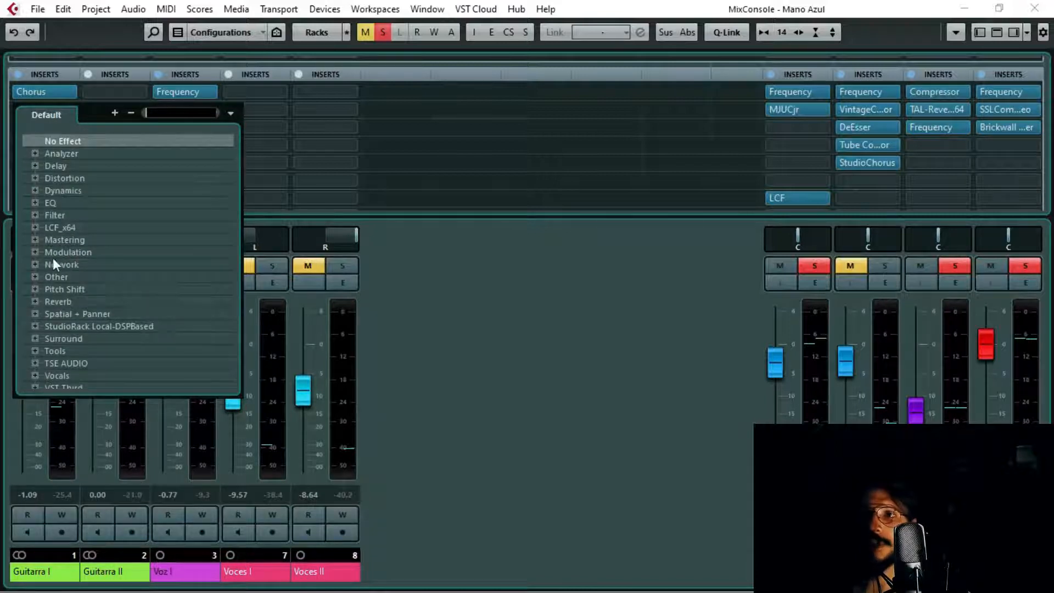
pyautogui.scroll(-6, 74, 321)
pyautogui.scroll(6, 104, 286)
pyautogui.scroll(1, 106, 282)
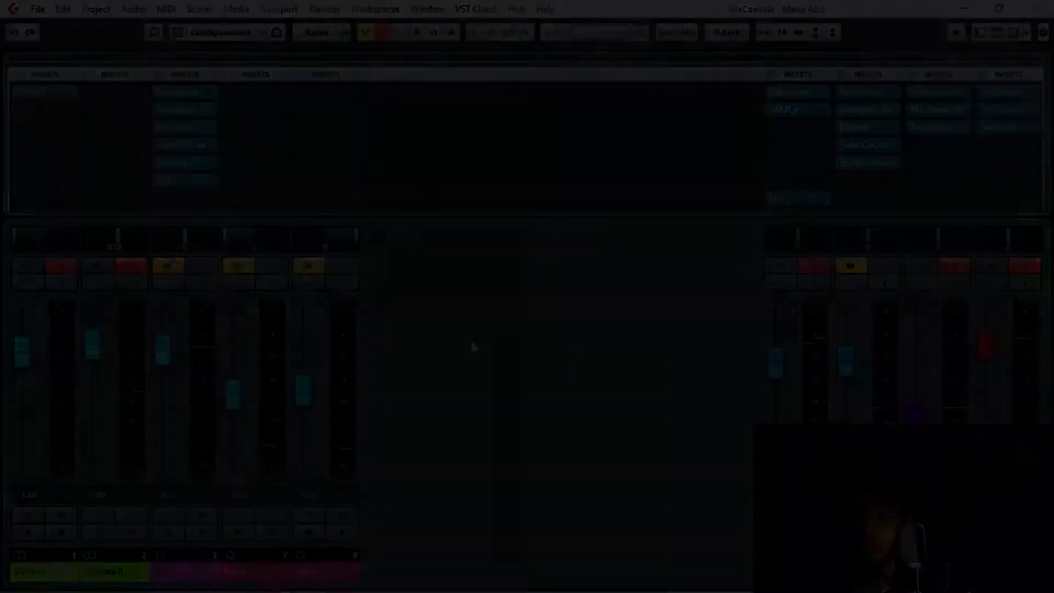
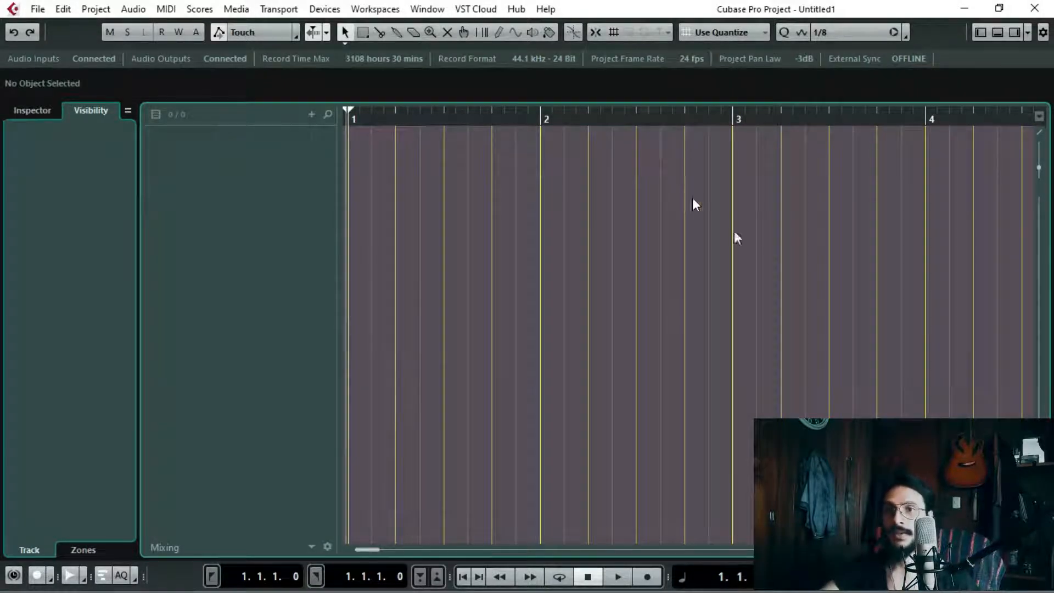
# Step: Open the VST Connections input settings and apply the MG10XU preset to the input buses
pyautogui.click(326, 10)
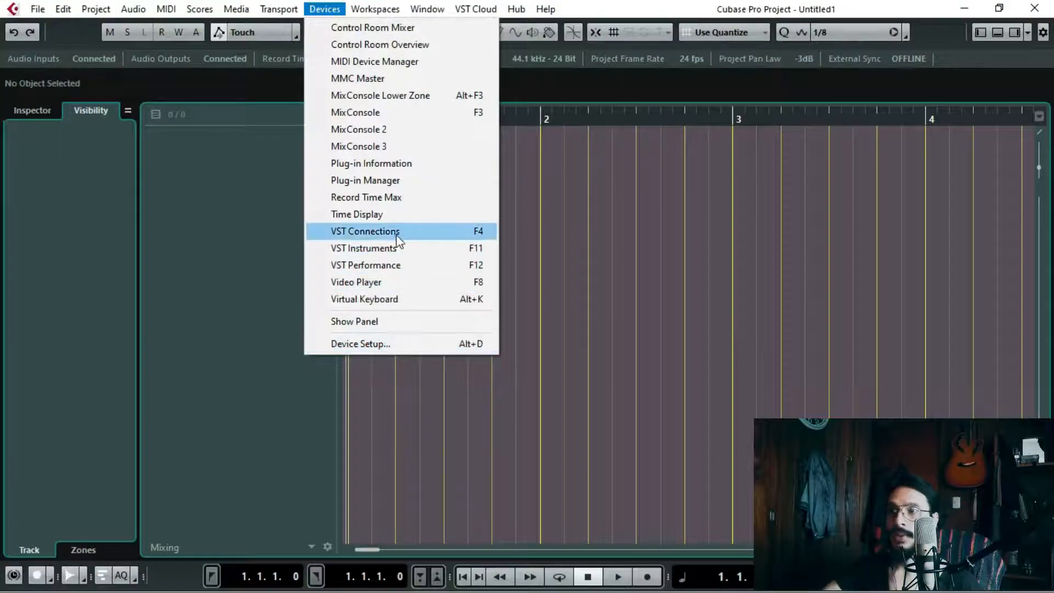
pyautogui.click(759, 244)
pyautogui.press('F4')
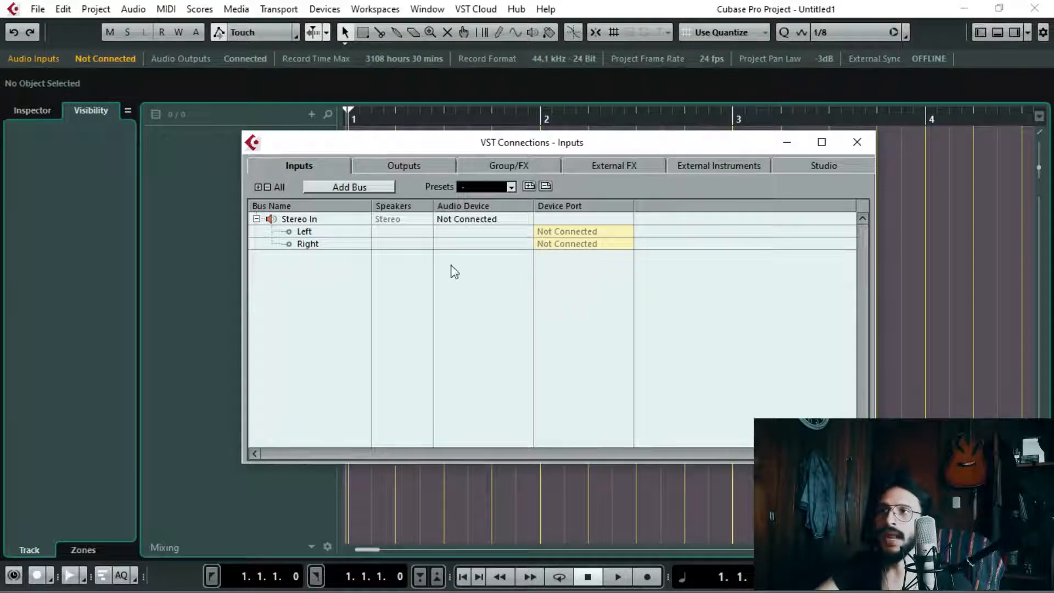
pyautogui.click(511, 187)
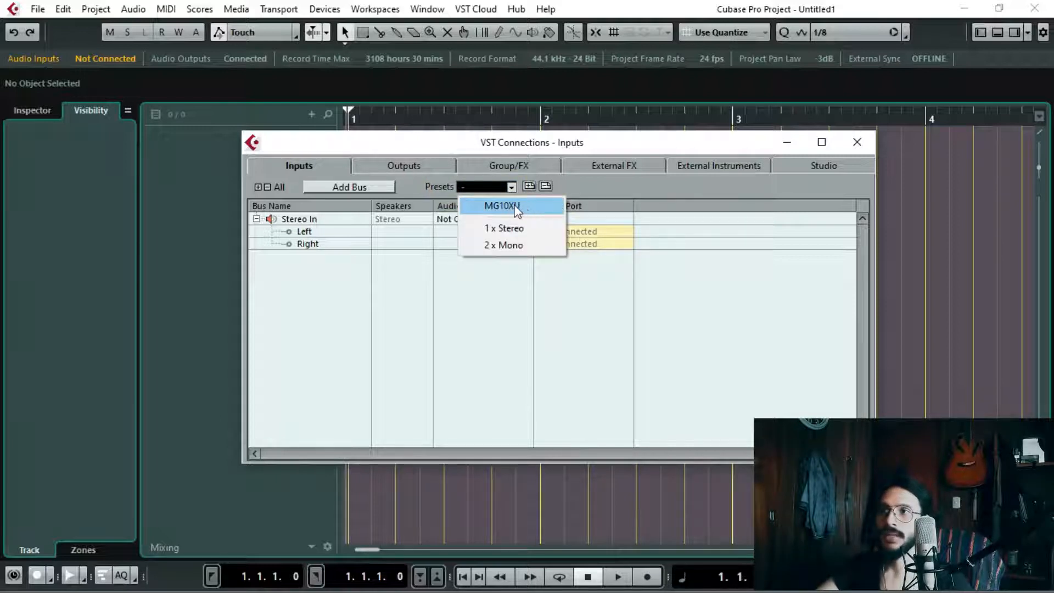
pyautogui.click(515, 208)
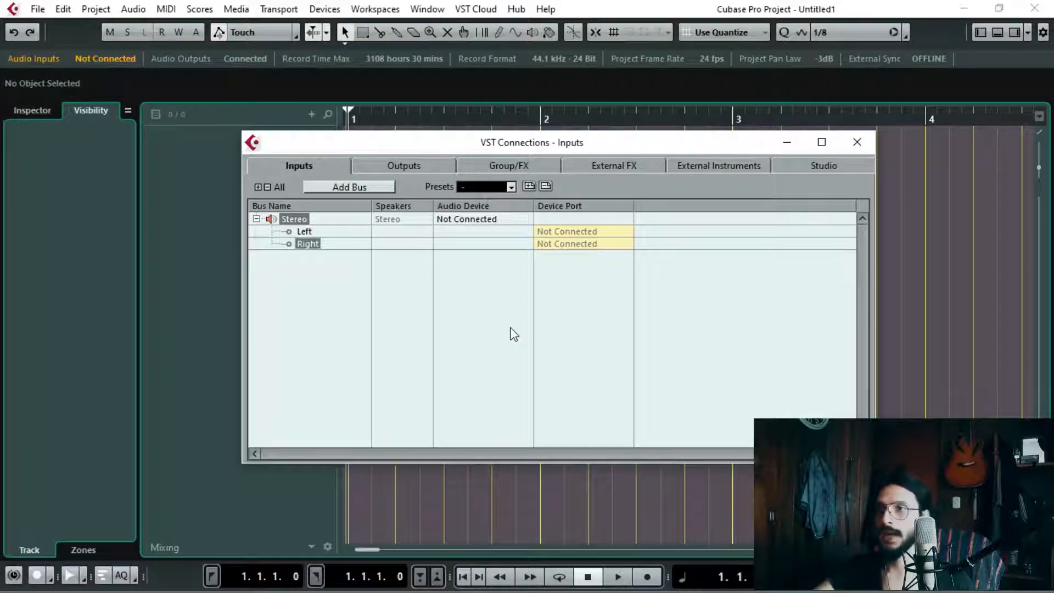
# Step: Add one mono input bus named Piano Mono
pyautogui.click(379, 185)
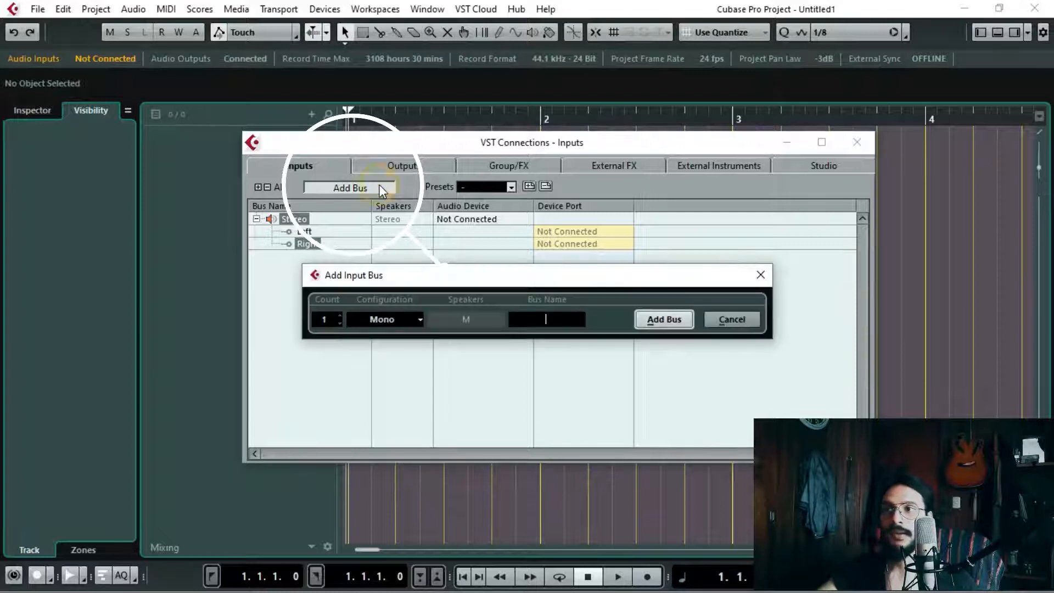
pyautogui.click(409, 322)
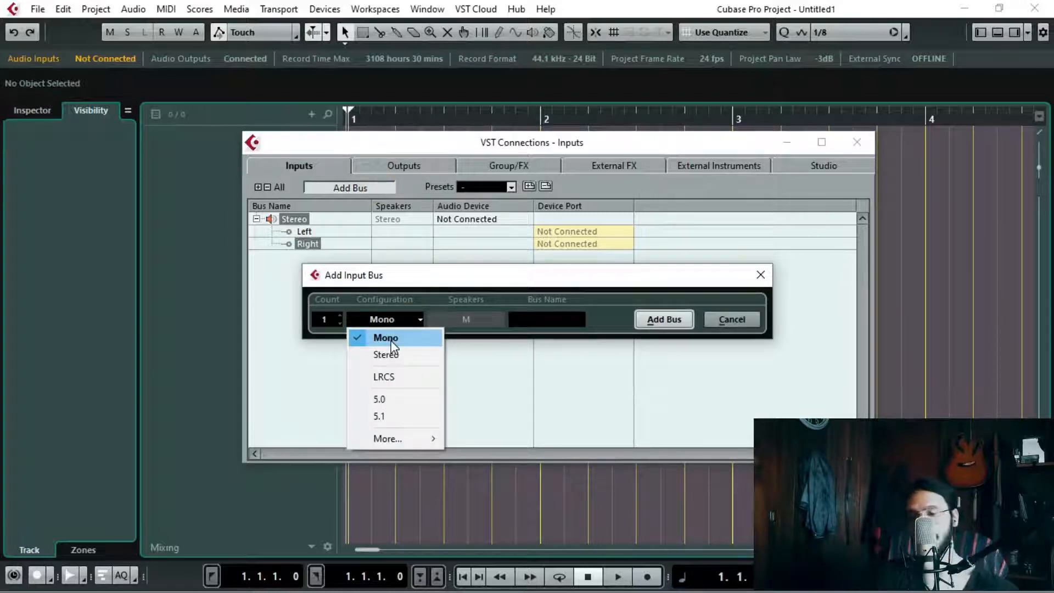
pyautogui.click(392, 339)
pyautogui.click(535, 318)
pyautogui.write('P')
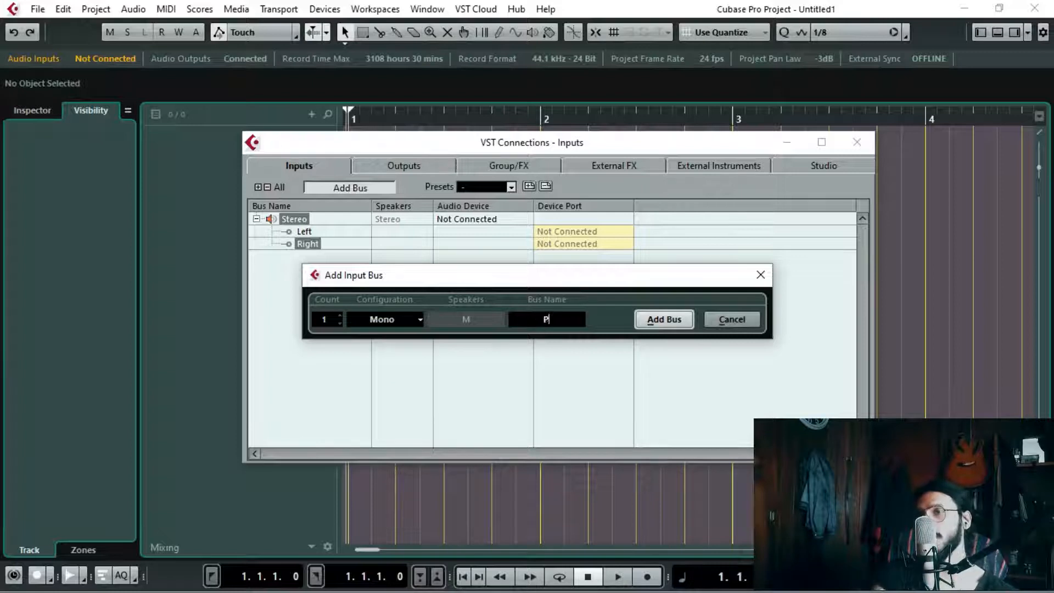
pyautogui.write('iano Mono')
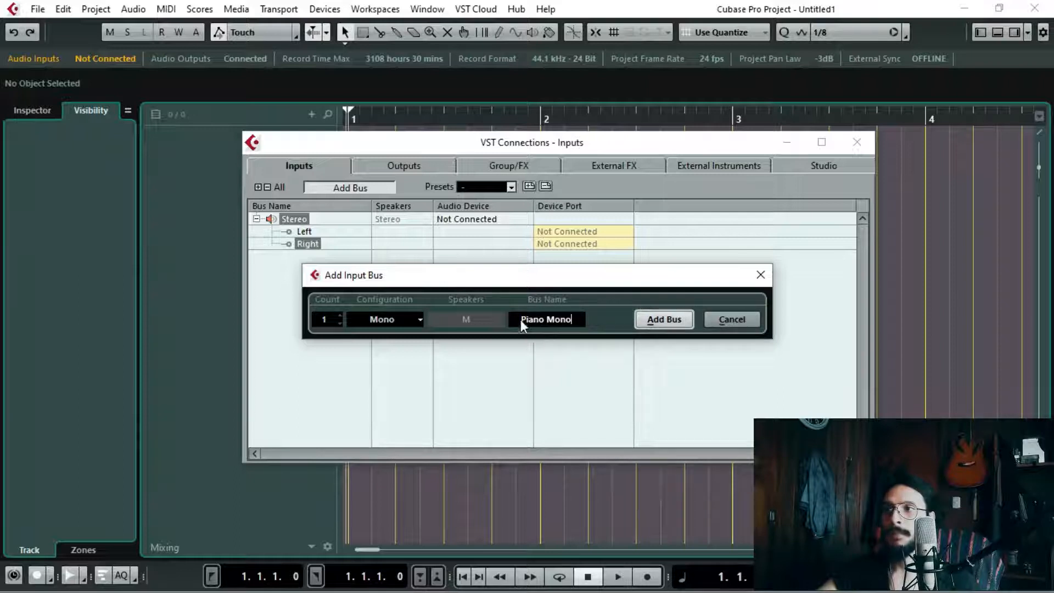
pyautogui.doubleClick(537, 319)
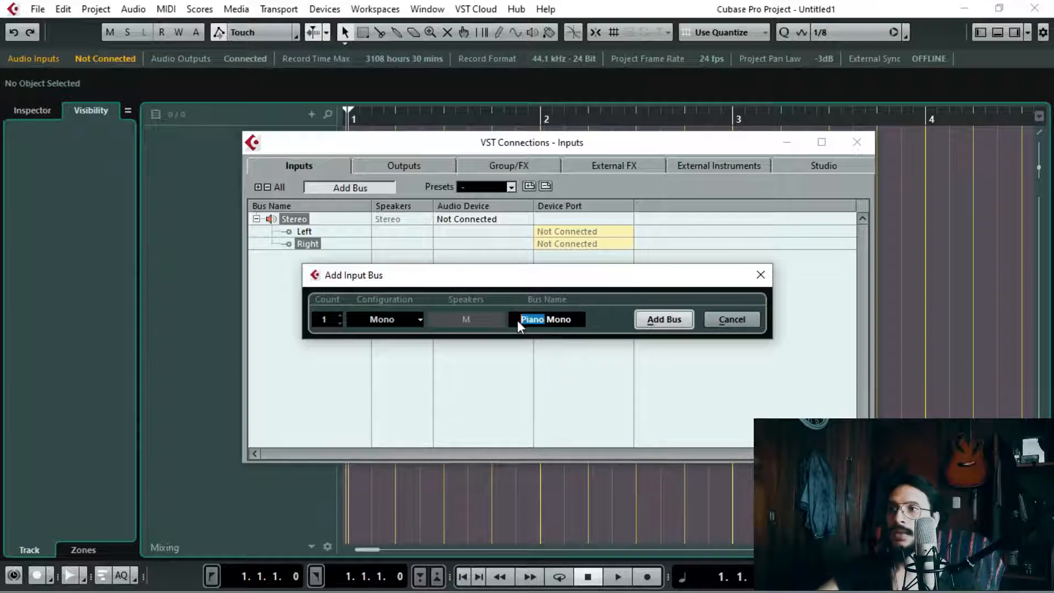
pyautogui.click(575, 320)
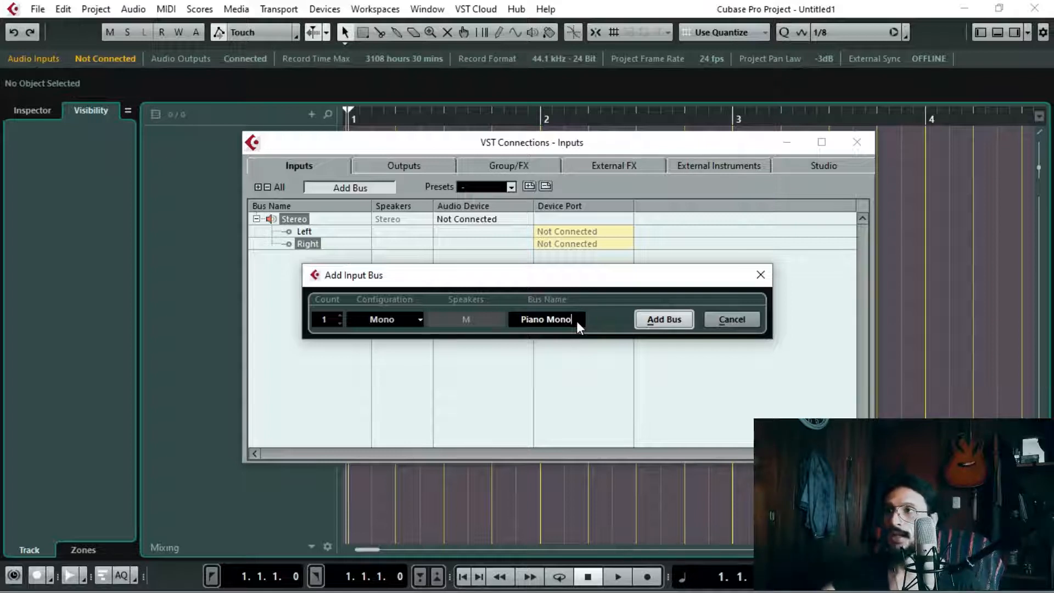
pyautogui.click(677, 321)
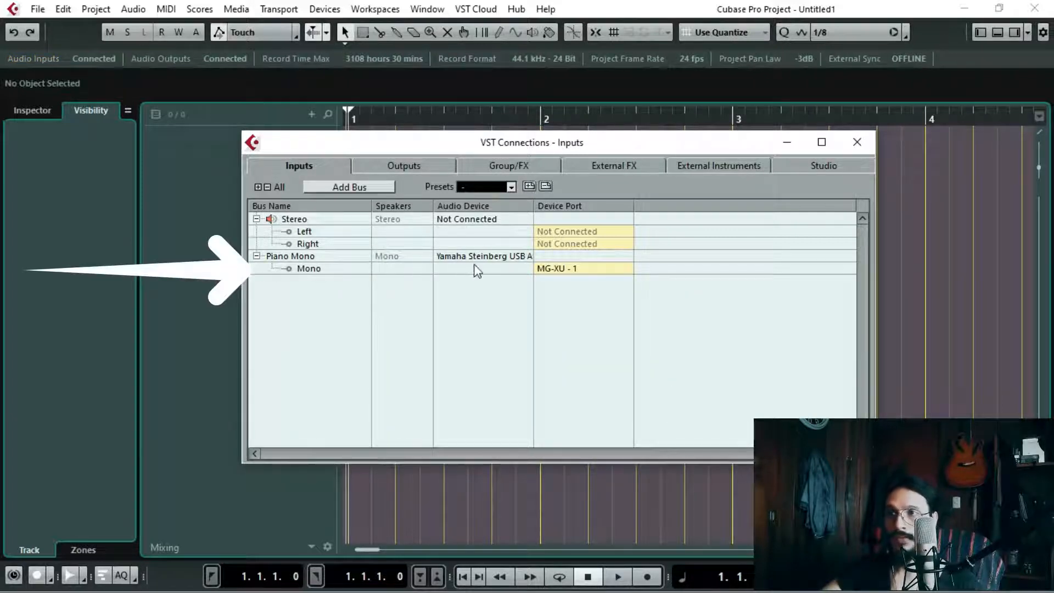
# Step: Assign device port MG-XU - 1 to the Piano Mono bus and close VST Connections
pyautogui.click(301, 257)
pyautogui.click(307, 267)
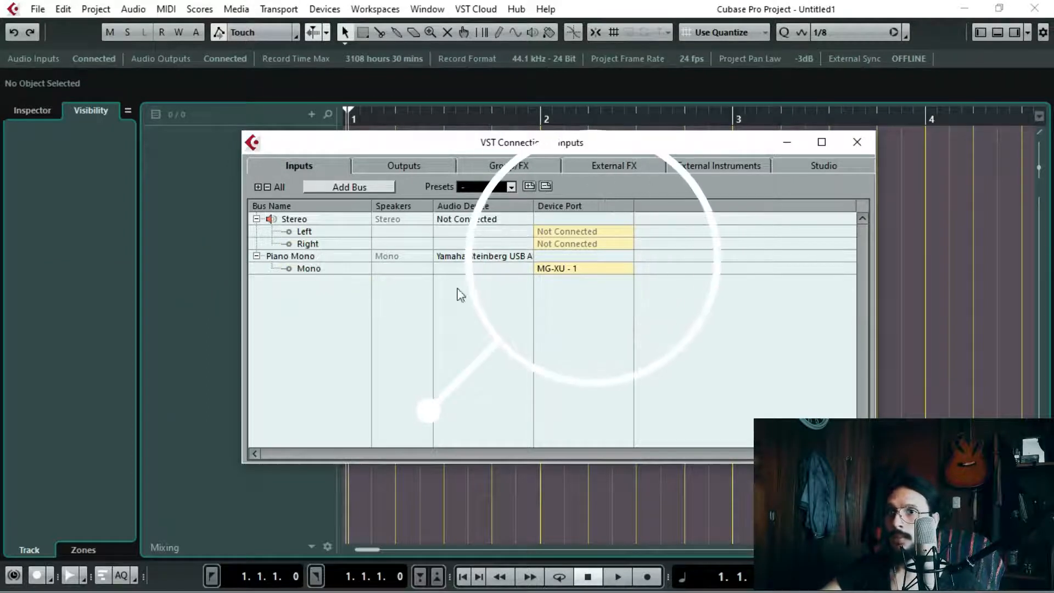
pyautogui.click(574, 270)
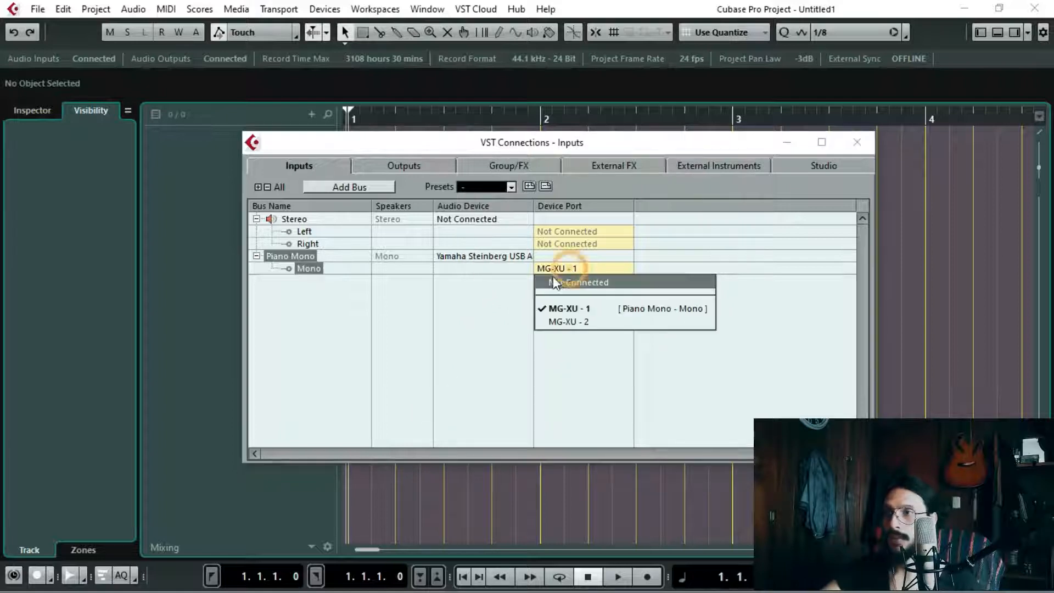
pyautogui.click(578, 310)
pyautogui.click(858, 145)
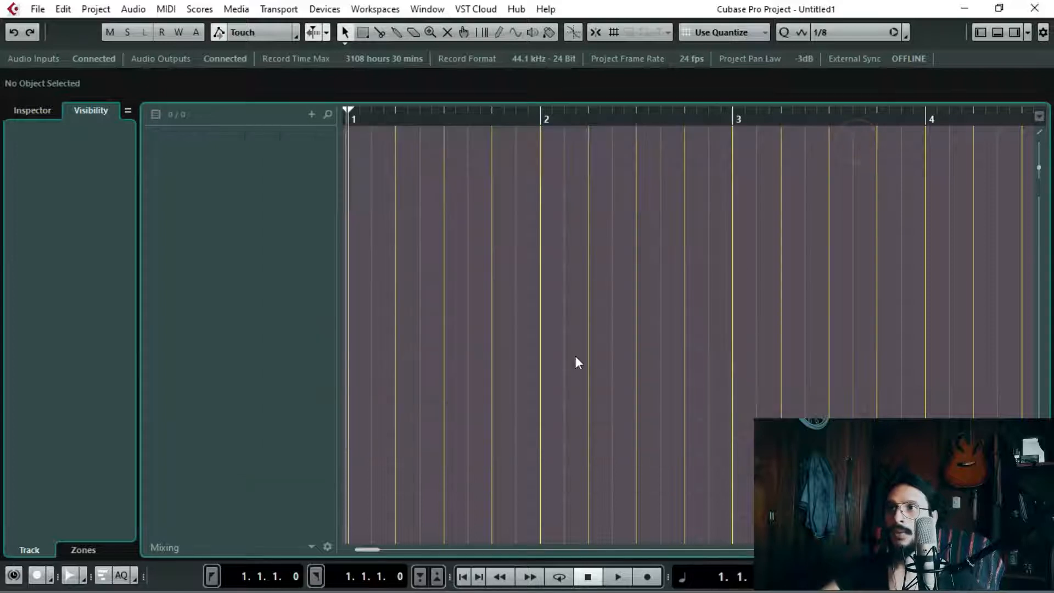
# Step: Start adding one audio track with a Mono configuration and name it Piano Mono
pyautogui.rightClick(240, 153)
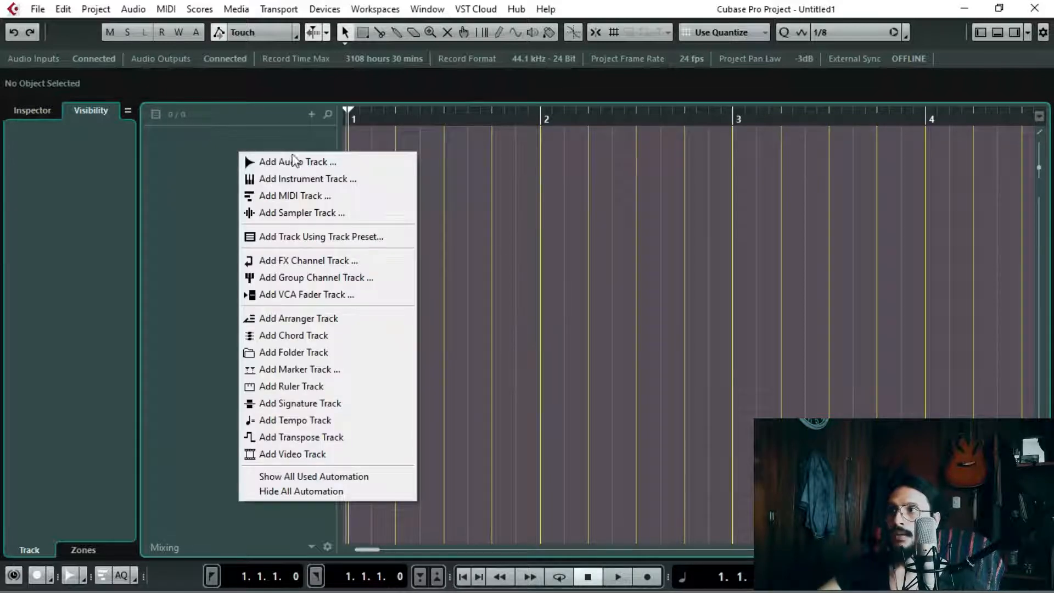
pyautogui.click(290, 161)
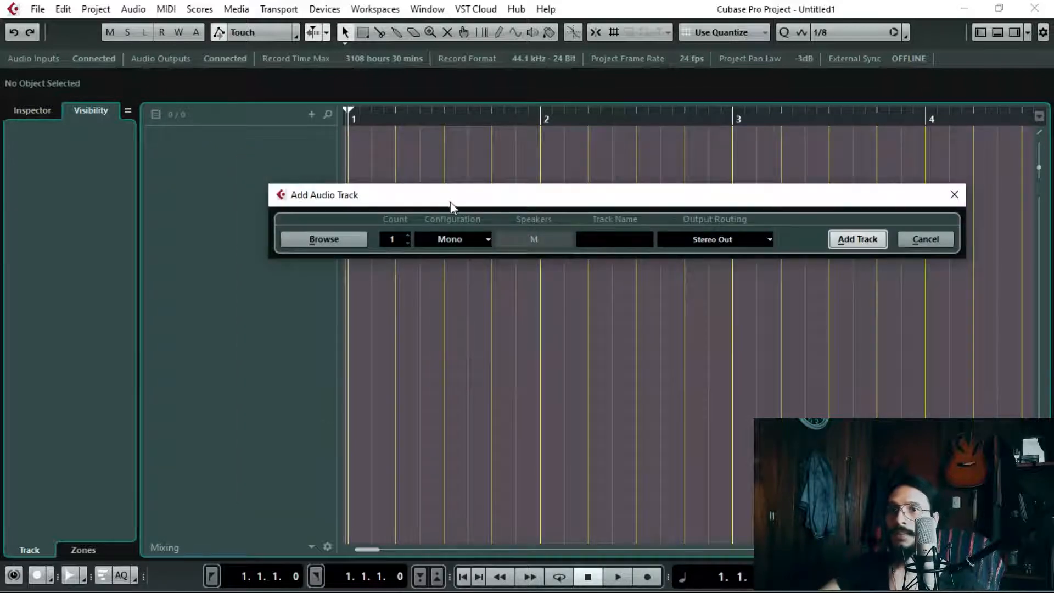
pyautogui.rightClick(267, 174)
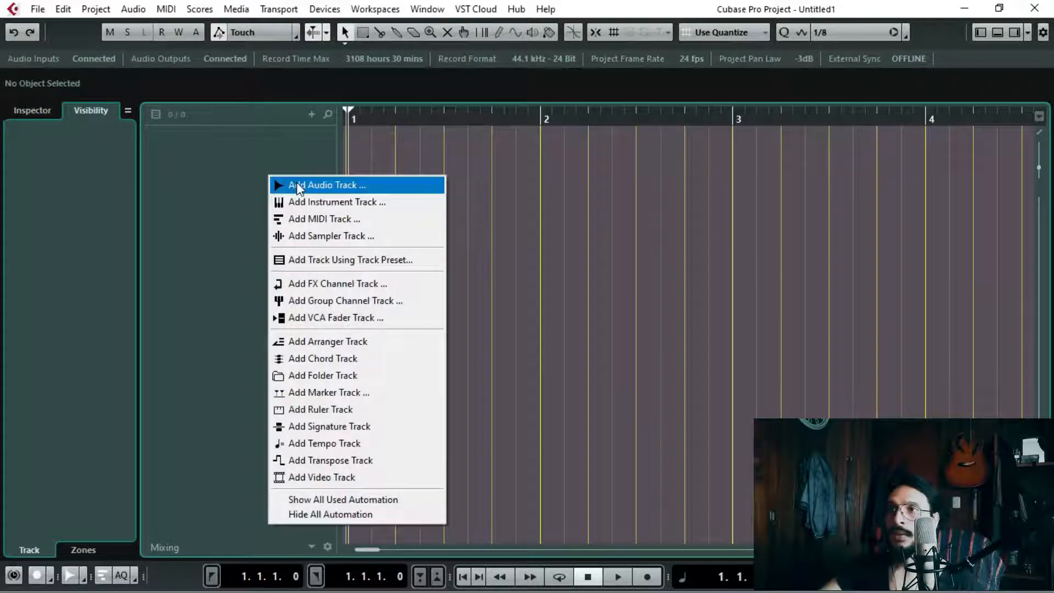
pyautogui.click(297, 182)
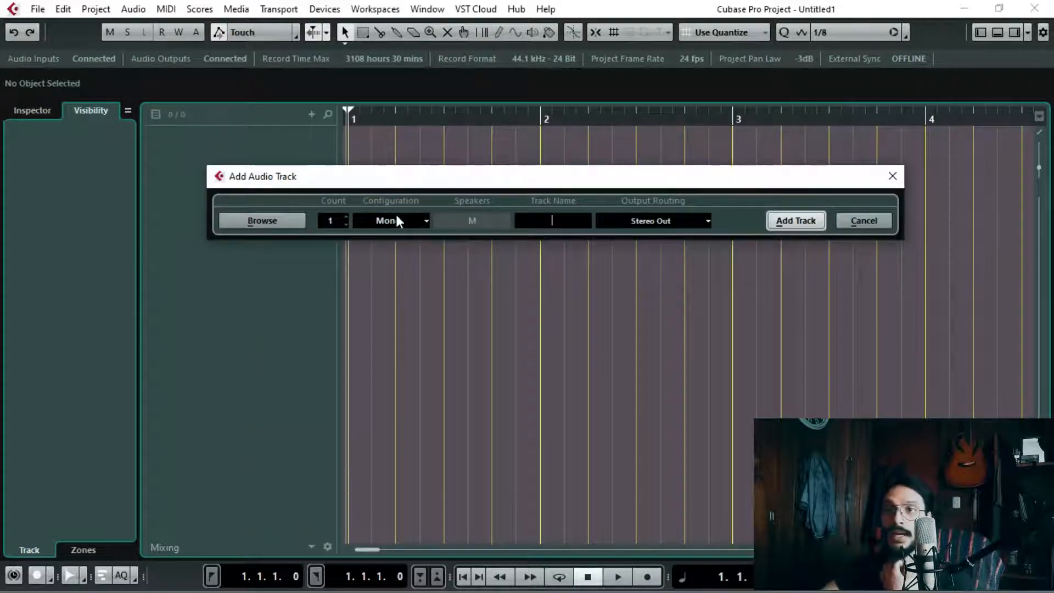
pyautogui.click(424, 225)
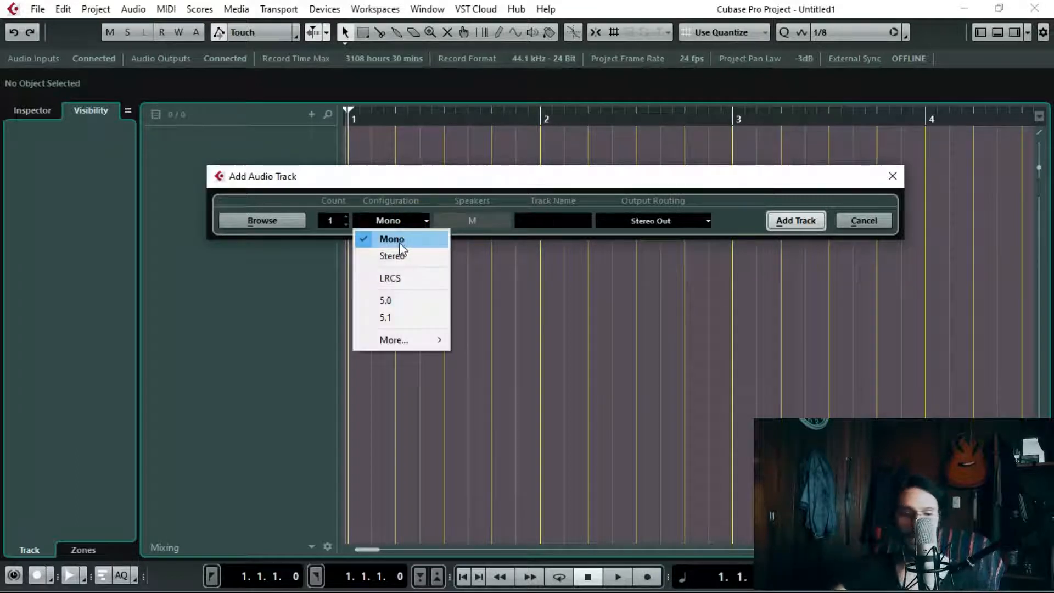
pyautogui.click(400, 242)
pyautogui.click(552, 220)
pyautogui.write('Piano Mono')
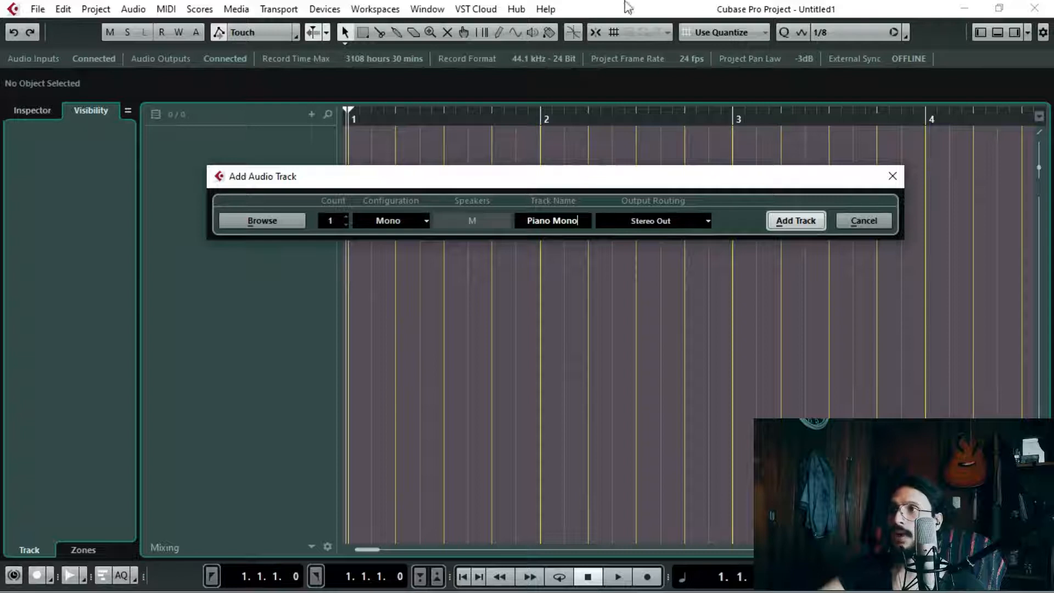
# Step: Route the new track's output to Stereo Out and add the track to the project
pyautogui.click(686, 212)
pyautogui.click(666, 286)
pyautogui.click(730, 179)
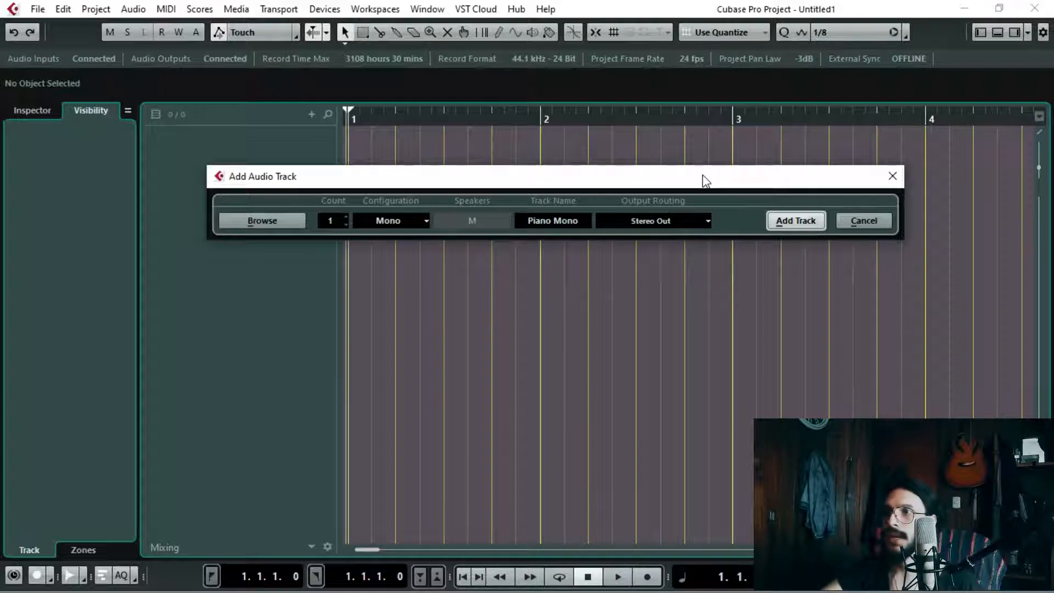
pyautogui.moveTo(716, 178); pyautogui.dragTo(728, 177)
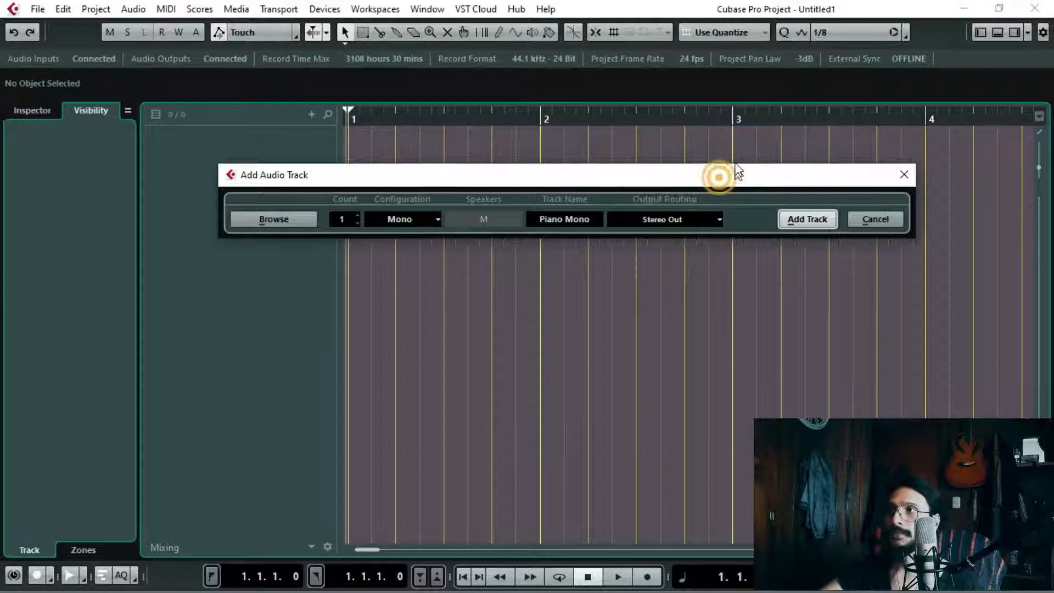
pyautogui.press('Return')
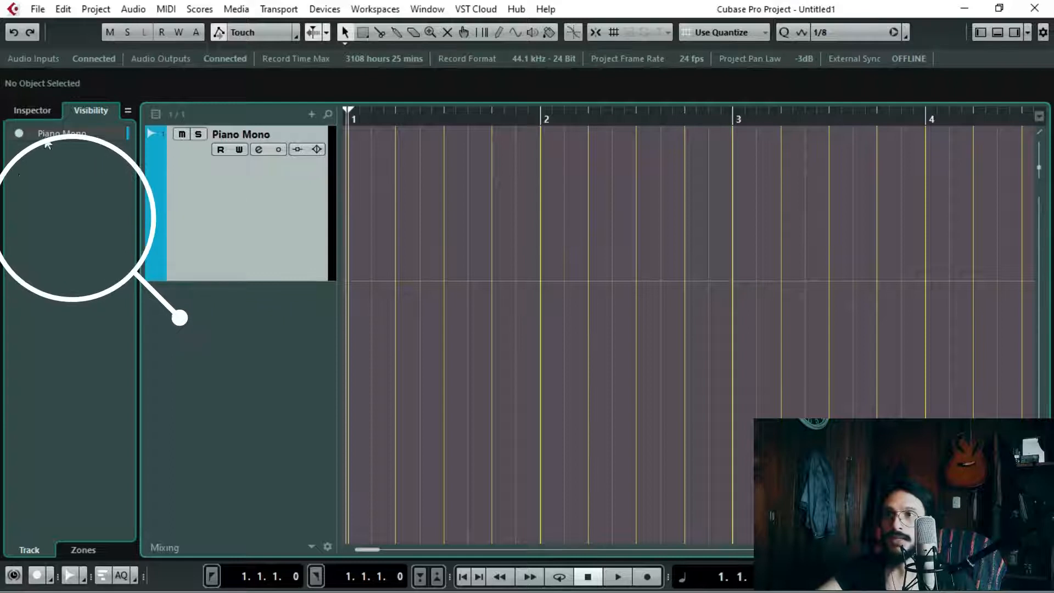
# Step: Show the Piano Mono track's Inspector settings and set its input routing to the Piano Mono bus
pyautogui.click(94, 168)
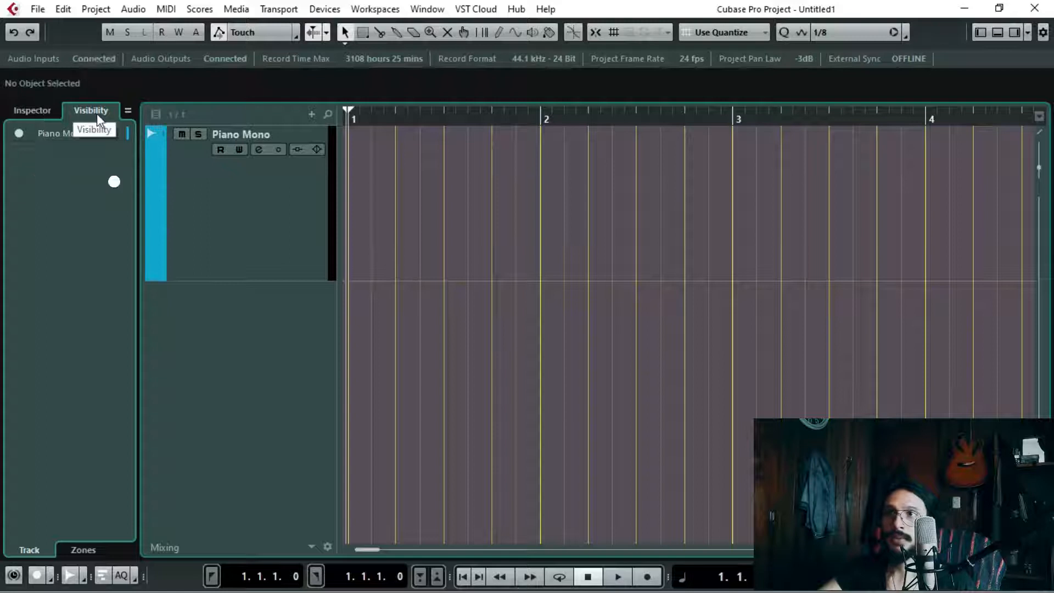
pyautogui.click(25, 109)
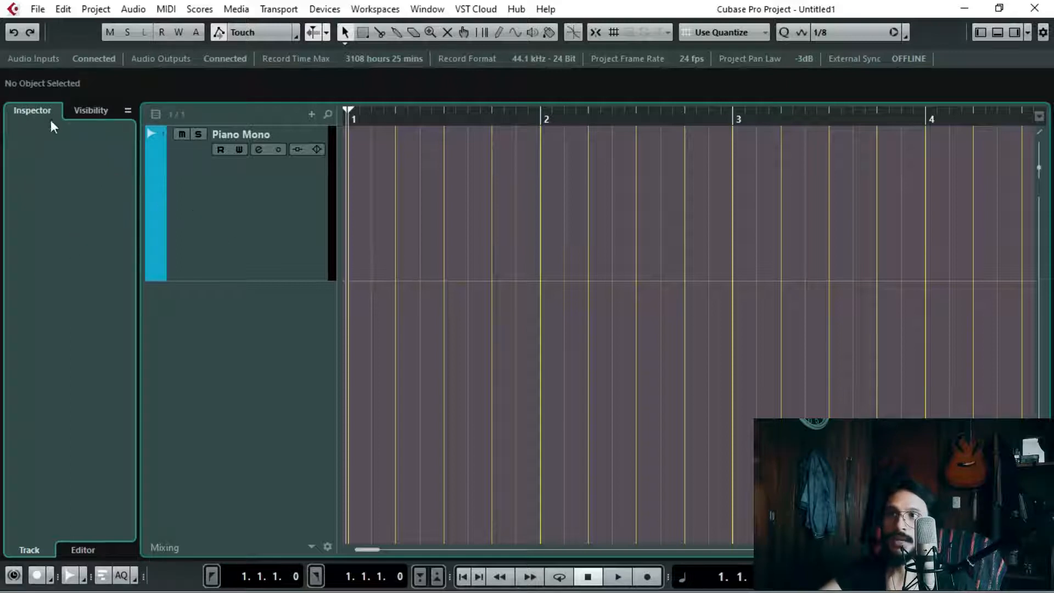
pyautogui.click(218, 175)
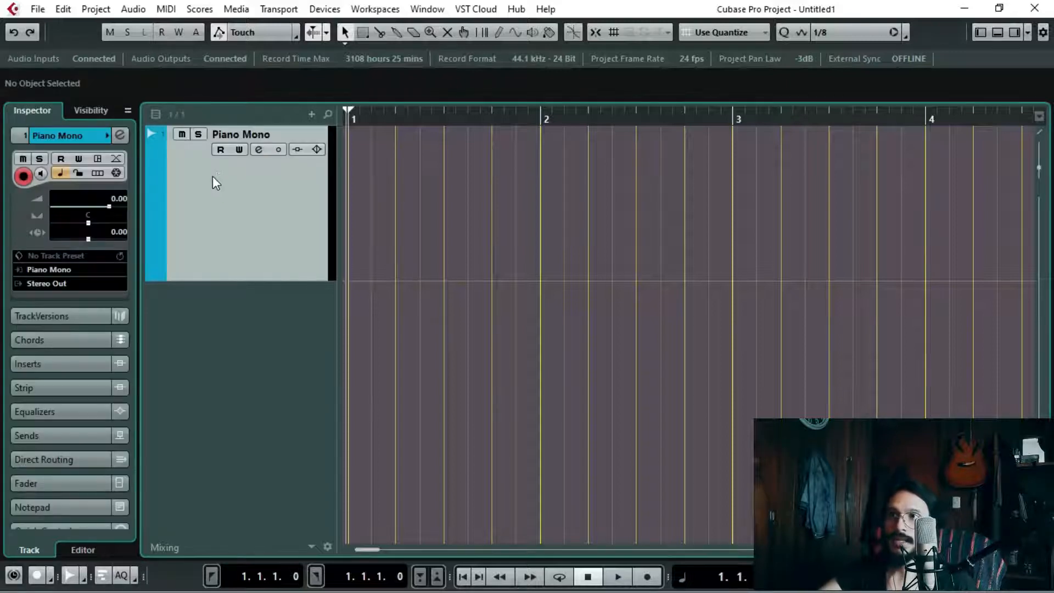
pyautogui.click(91, 110)
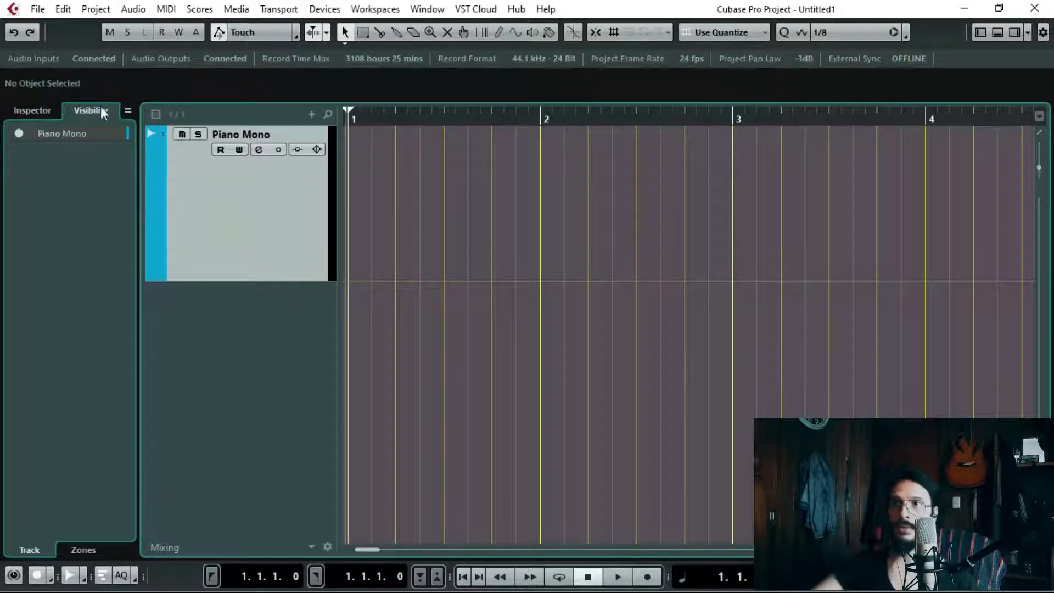
pyautogui.click(30, 108)
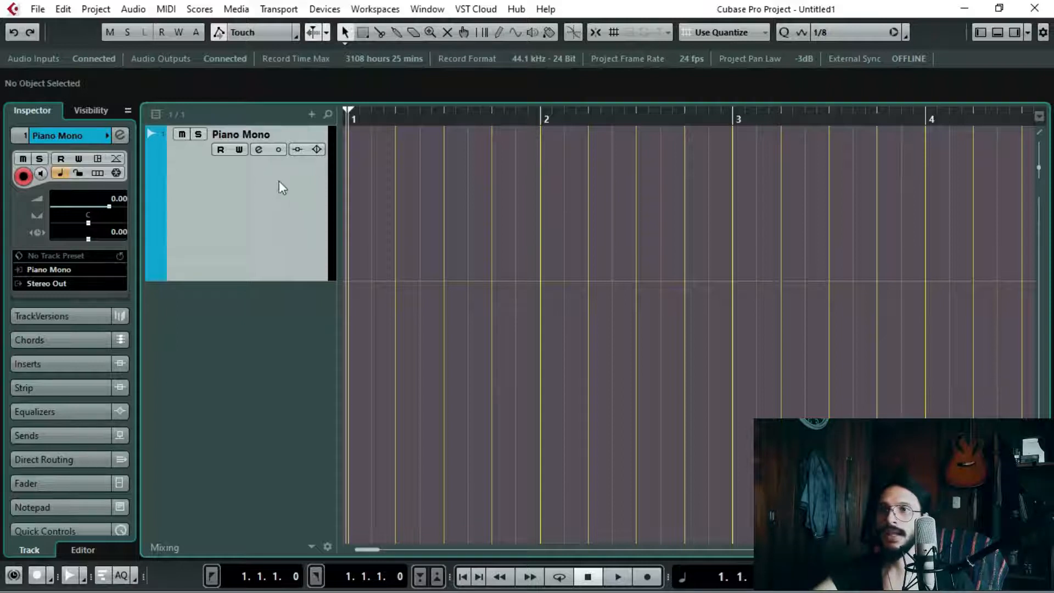
pyautogui.click(37, 271)
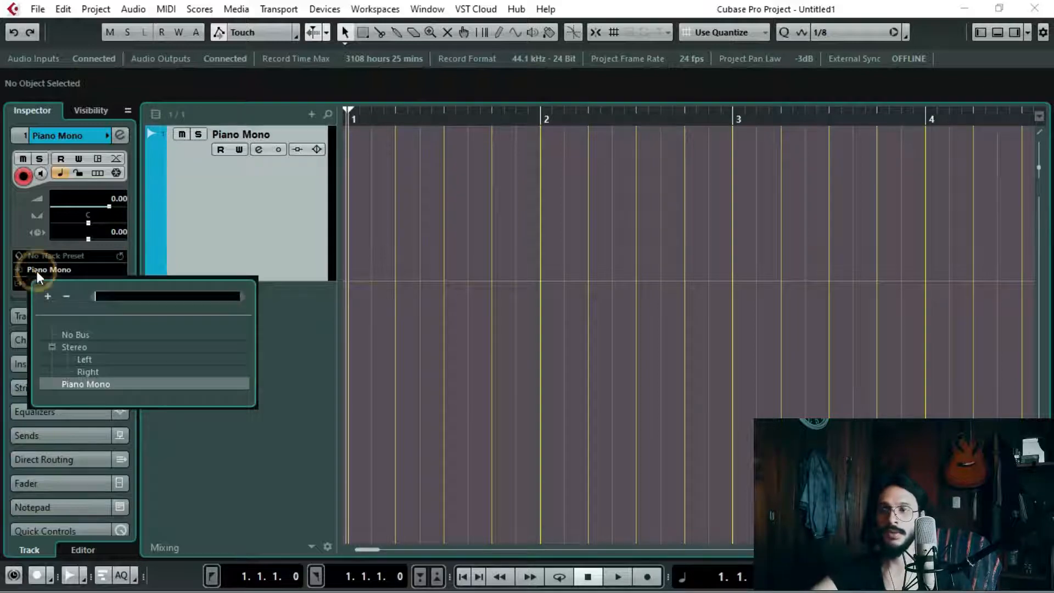
pyautogui.click(105, 383)
# Step: Record a take on the Piano Mono track up to about bar 11, and move the cursor back through the recorded waveform
pyautogui.click(264, 220)
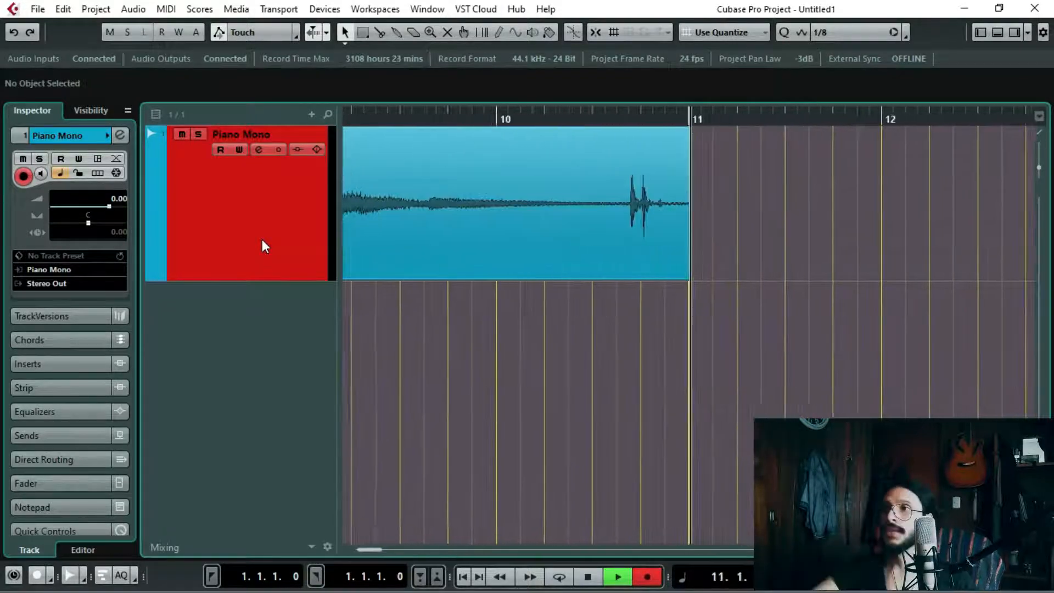
pyautogui.press('space')
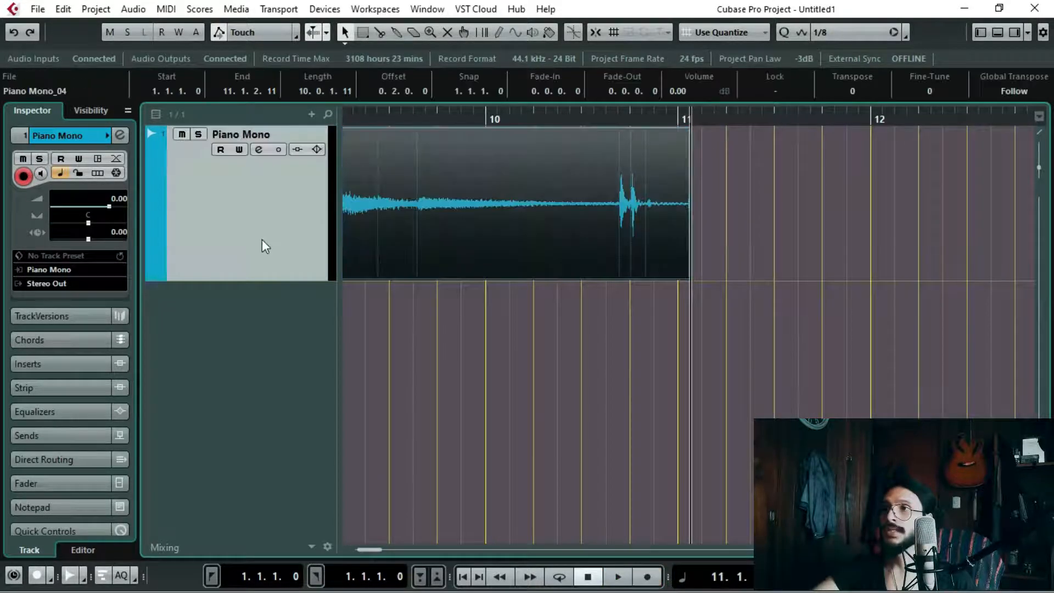
pyautogui.press('KP_Subtract')
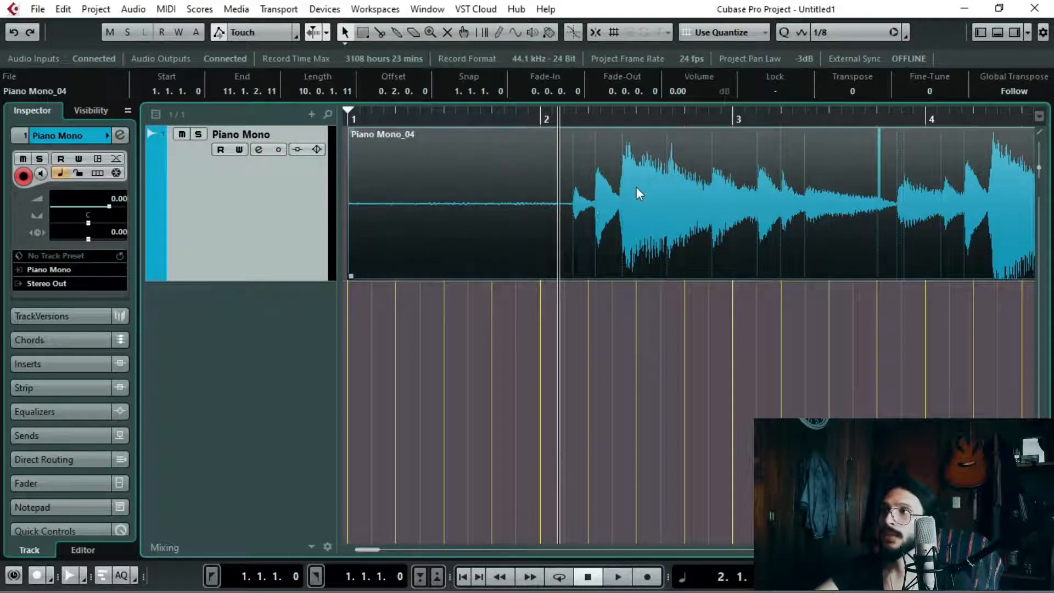
pyautogui.moveTo(690, 116); pyautogui.dragTo(528, 164)
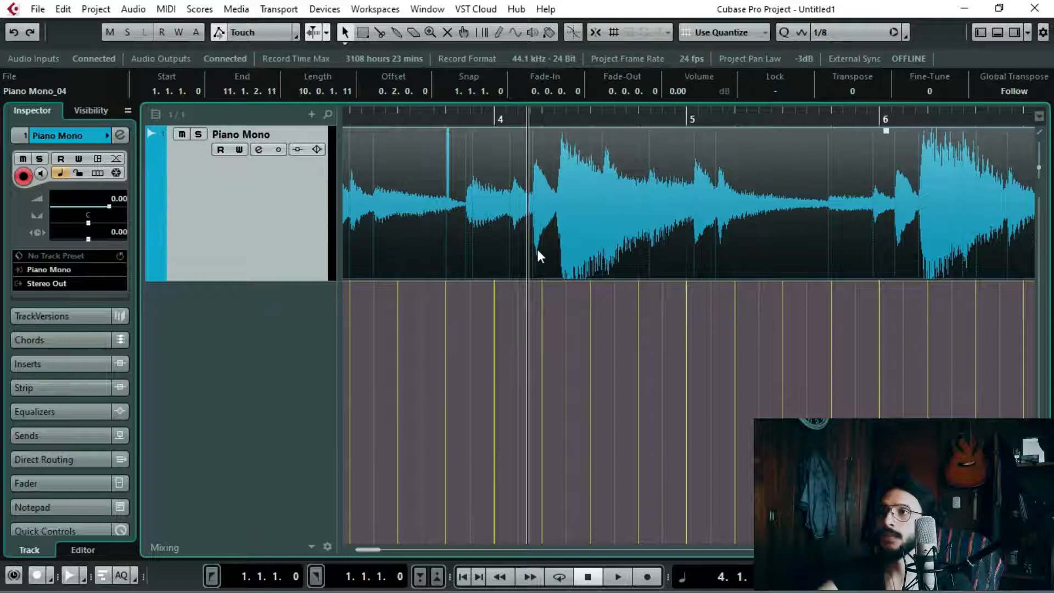
pyautogui.moveTo(509, 119); pyautogui.dragTo(452, 170)
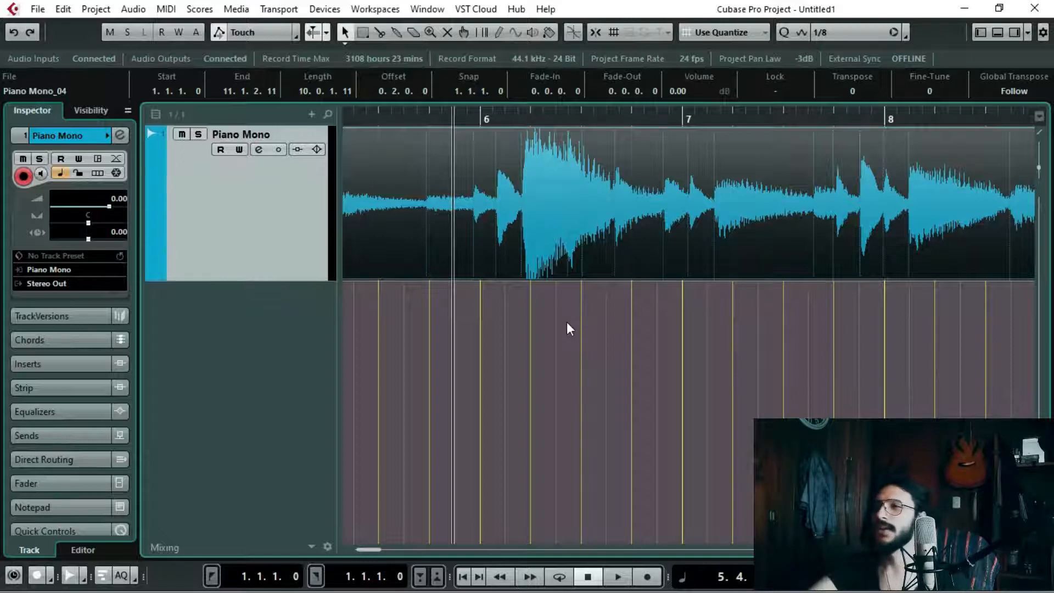
pyautogui.rightClick(234, 323)
pyautogui.click(307, 252)
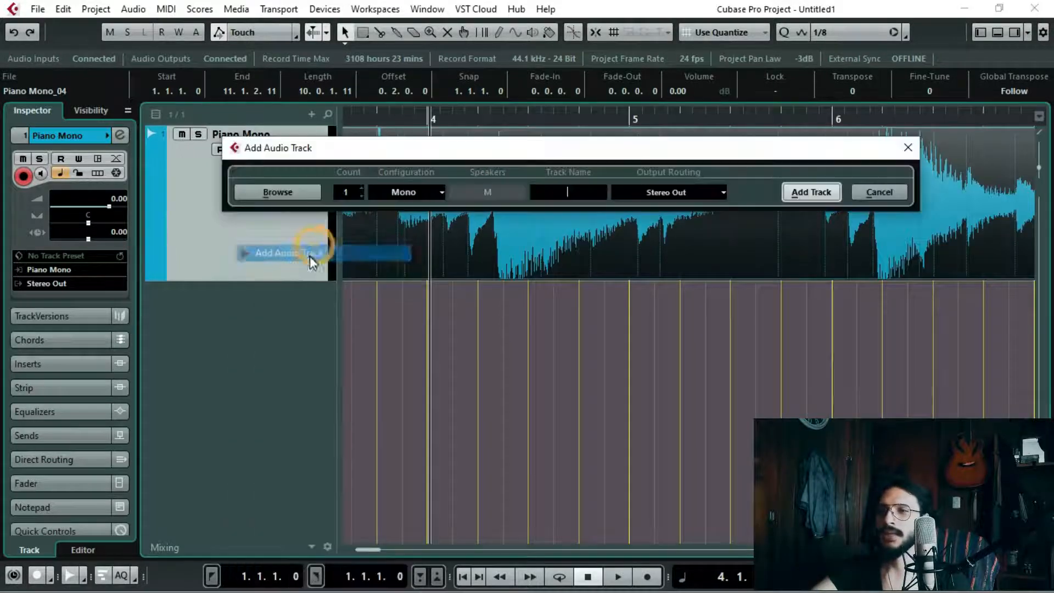
pyautogui.moveTo(431, 147); pyautogui.dragTo(414, 361)
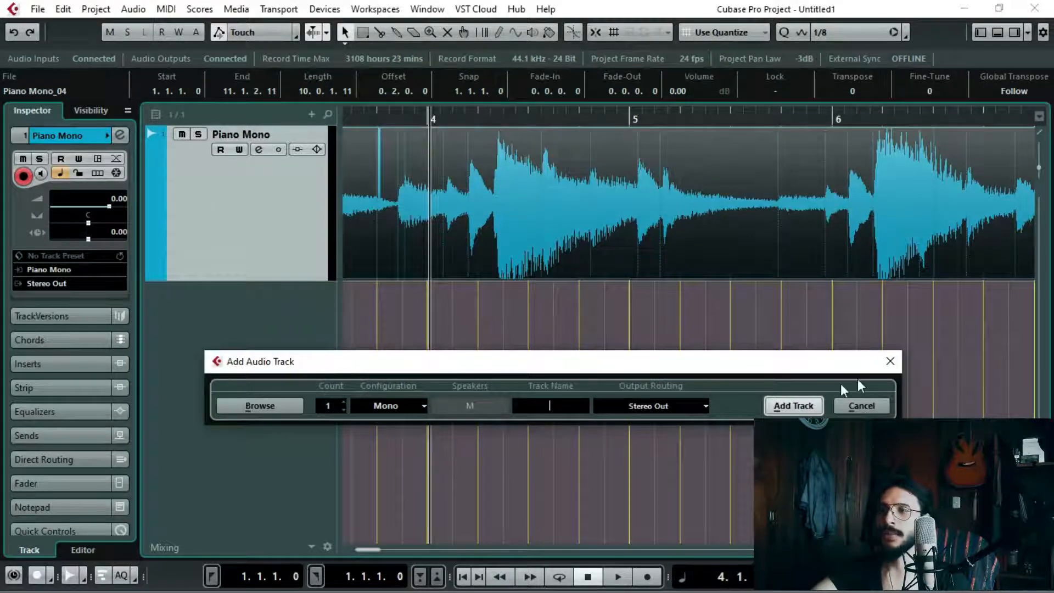
pyautogui.click(886, 366)
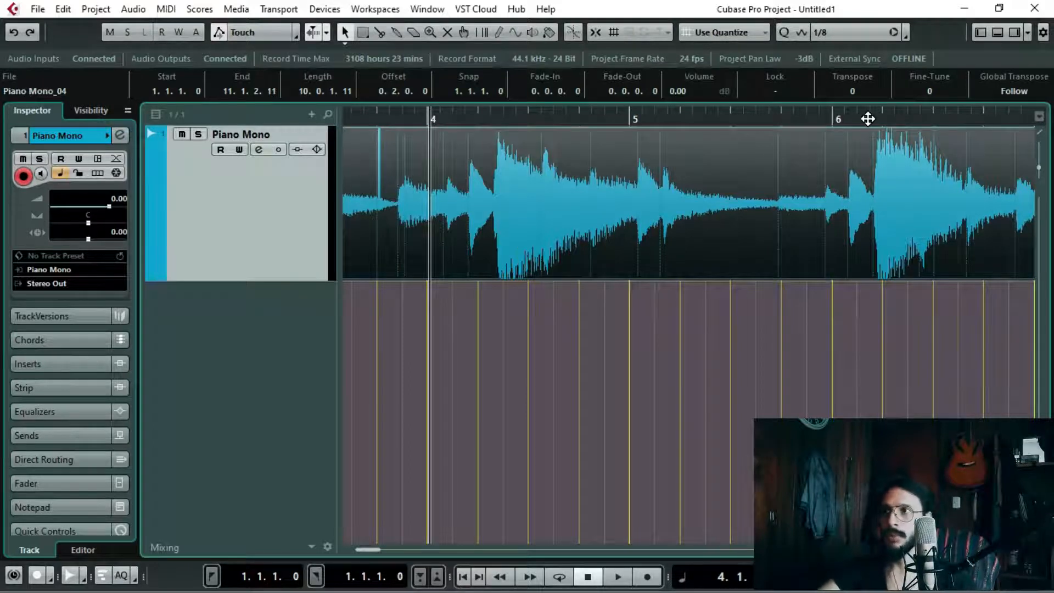
# Step: Return the cursor to the project start and open the VST Connections input bus settings
pyautogui.press('.')
pyautogui.press('space')
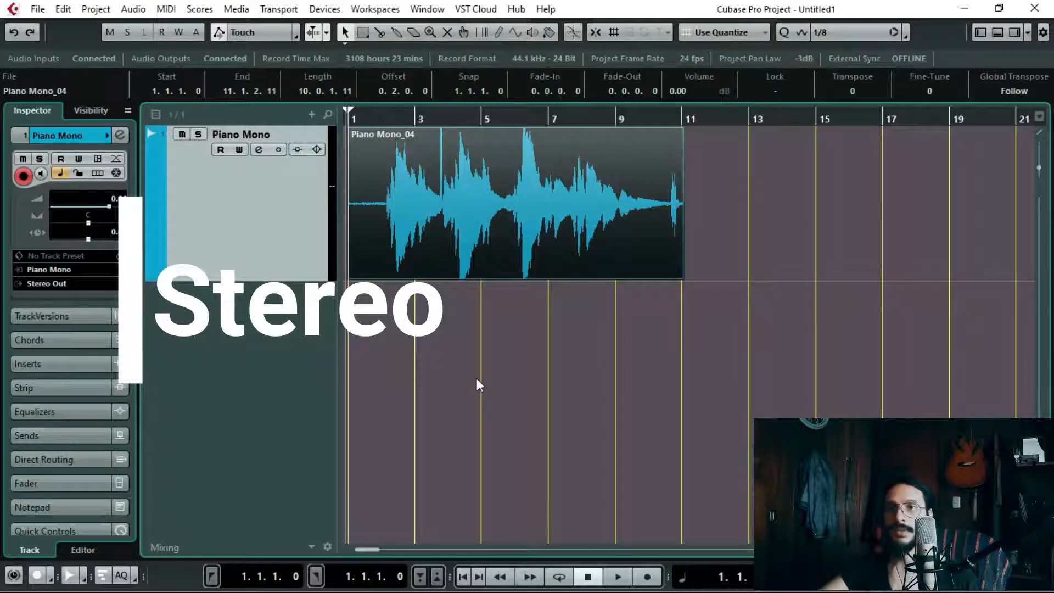
pyautogui.click(325, 9)
pyautogui.click(784, 378)
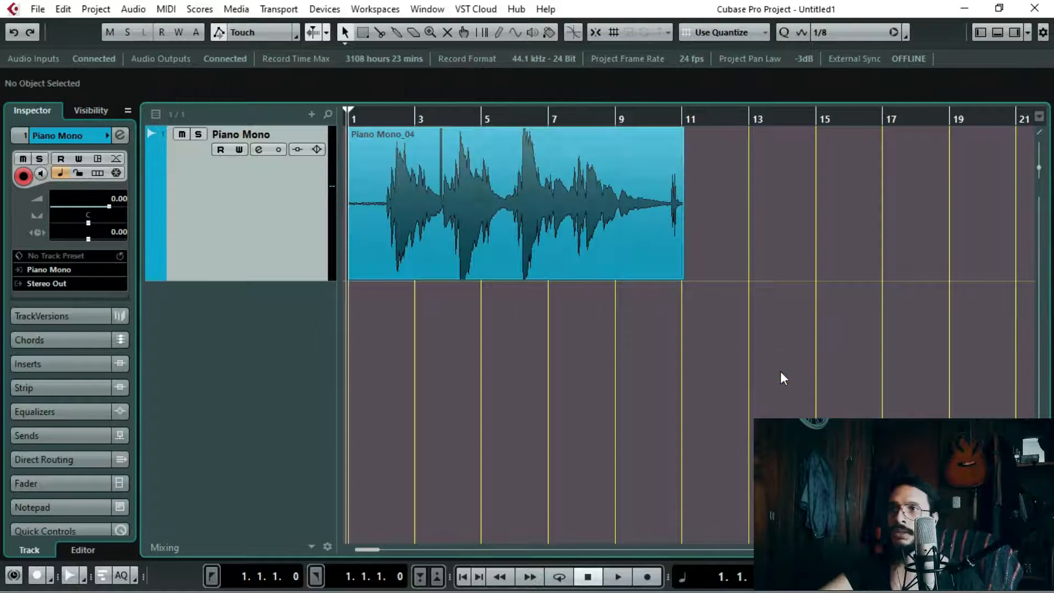
pyautogui.press('F4')
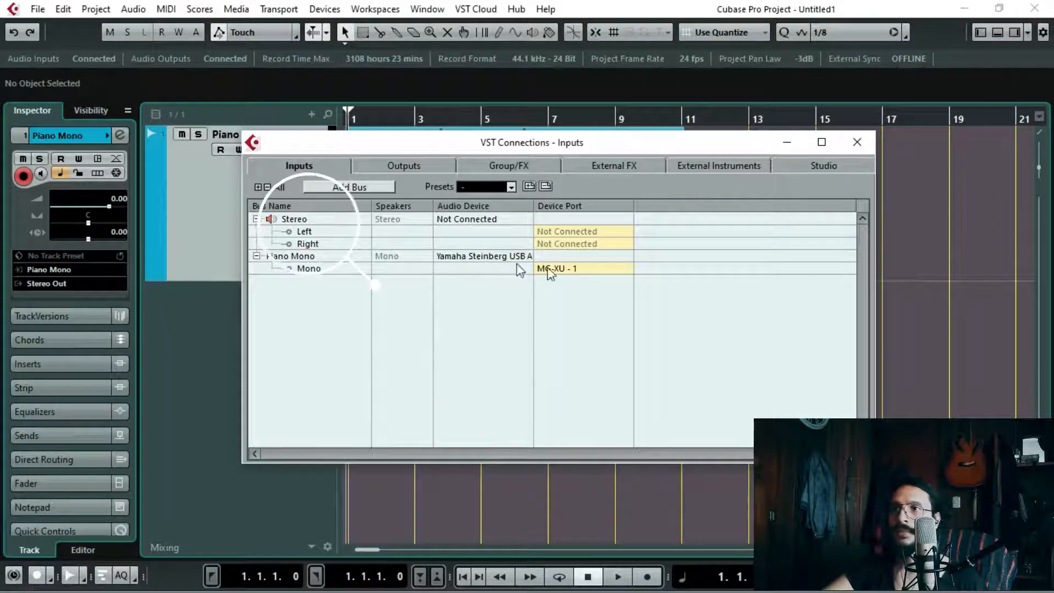
# Step: Connect the Stereo input bus's Left channel to MG-XU - 1 and its Right channel to MG-XU - 2, and close VST Connections
pyautogui.click(300, 222)
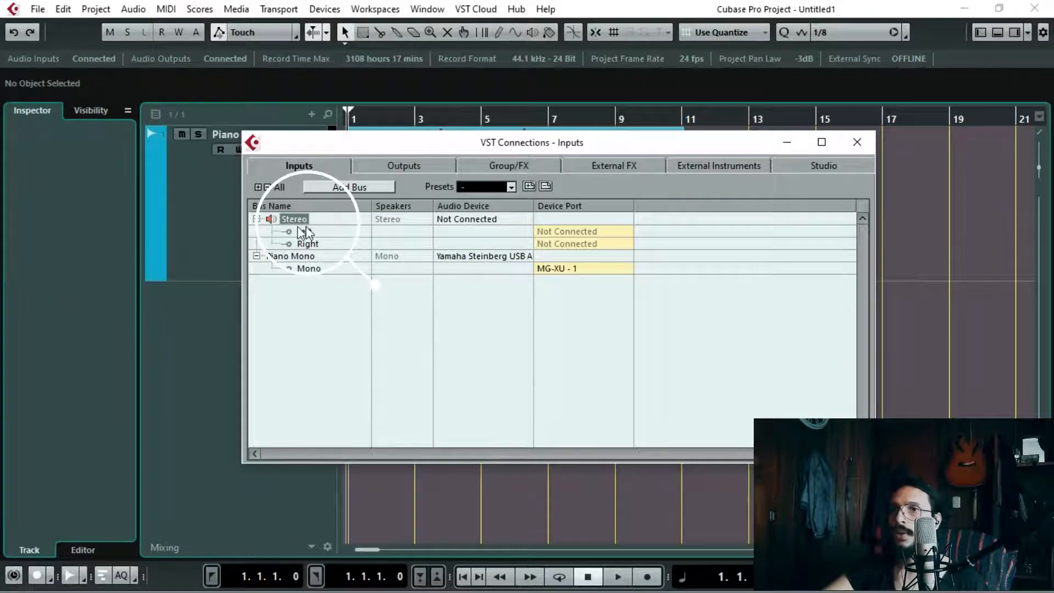
pyautogui.click(561, 231)
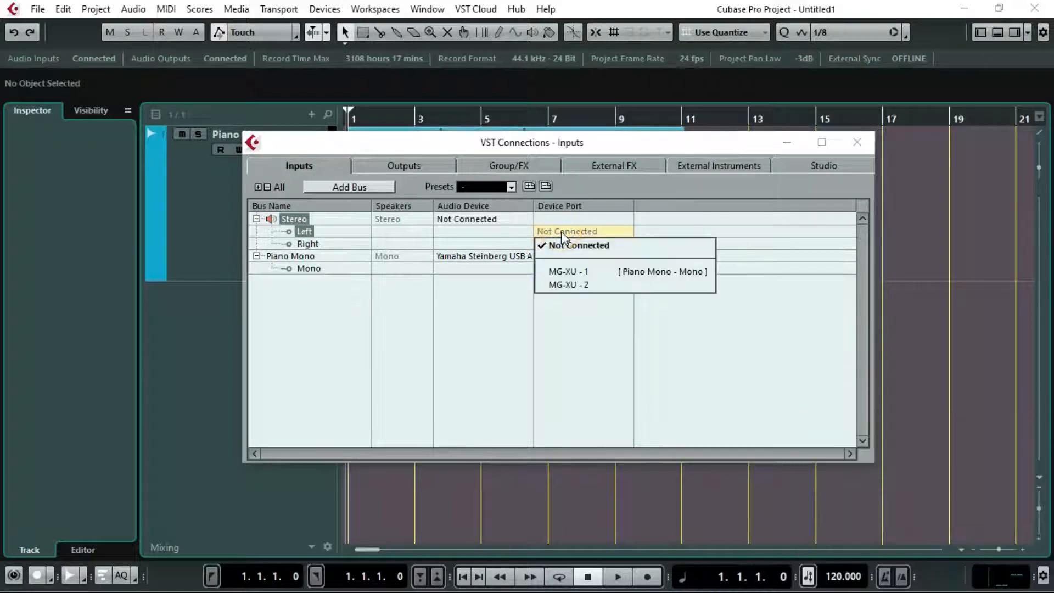
pyautogui.click(568, 271)
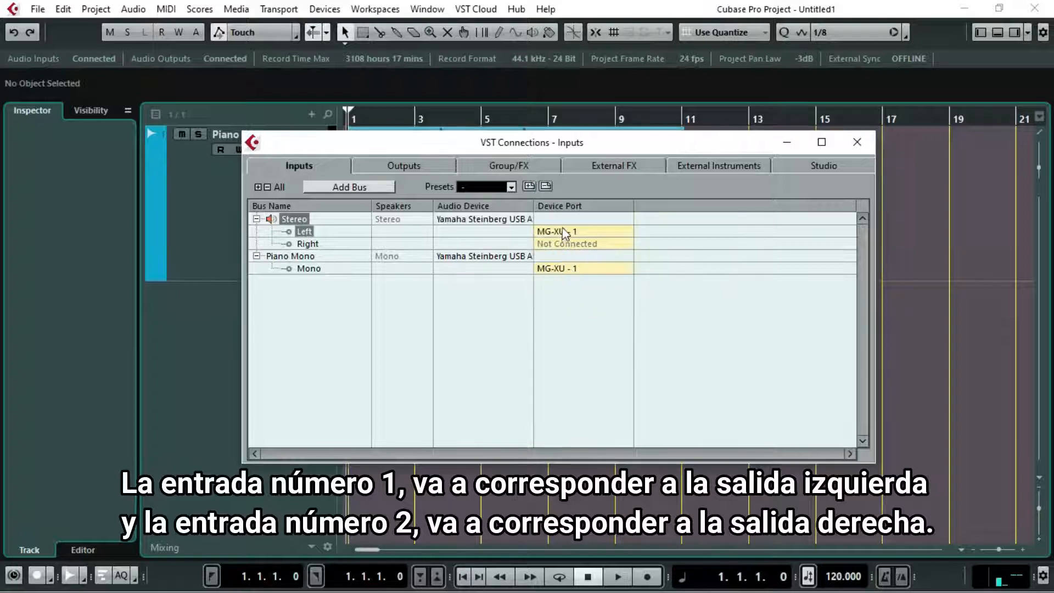
pyautogui.click(561, 244)
pyautogui.click(582, 297)
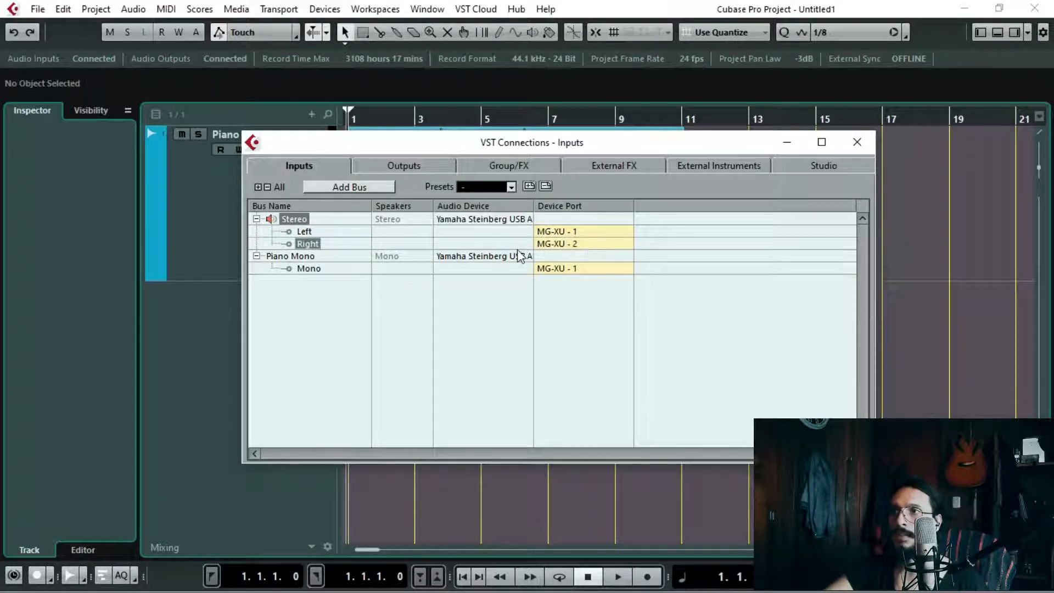
pyautogui.click(569, 235)
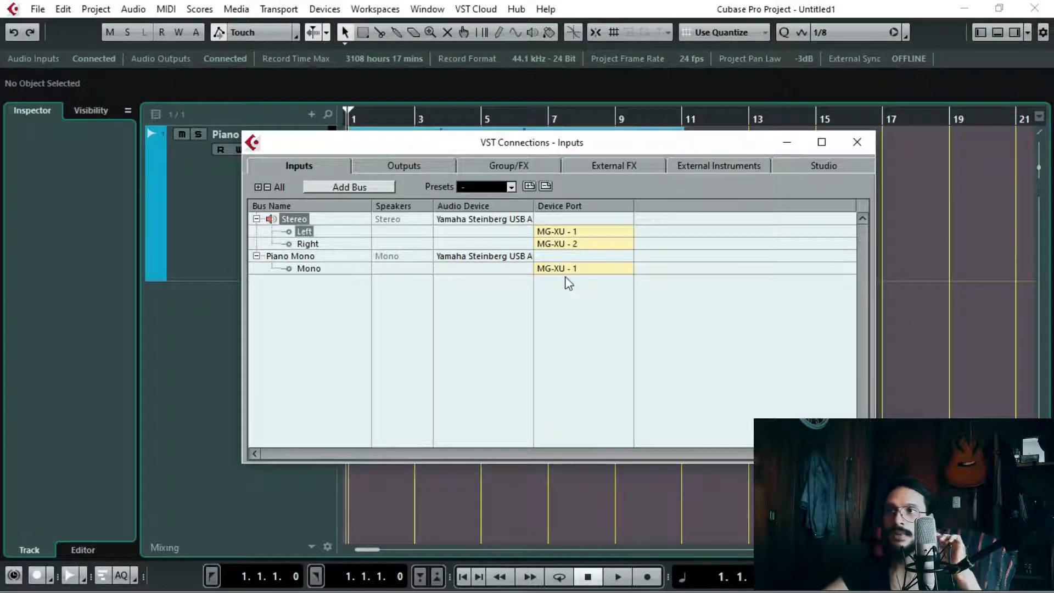
pyautogui.click(332, 341)
pyautogui.press('F4')
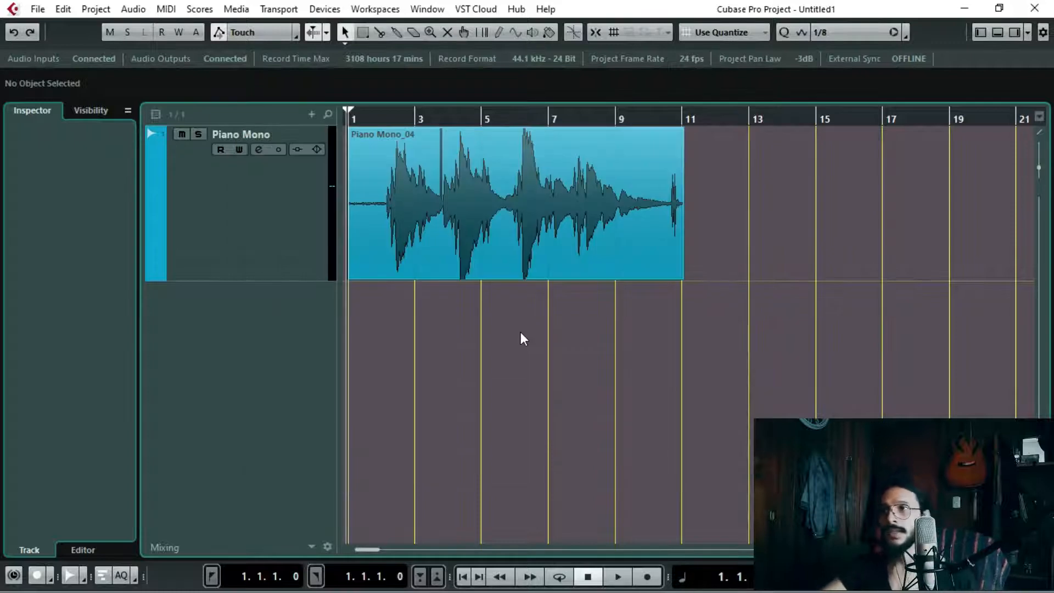
# Step: Add one audio track with a Stereo configuration, named Piano Stereo and routed to Stereo Out
pyautogui.rightClick(256, 324)
pyautogui.click(222, 314)
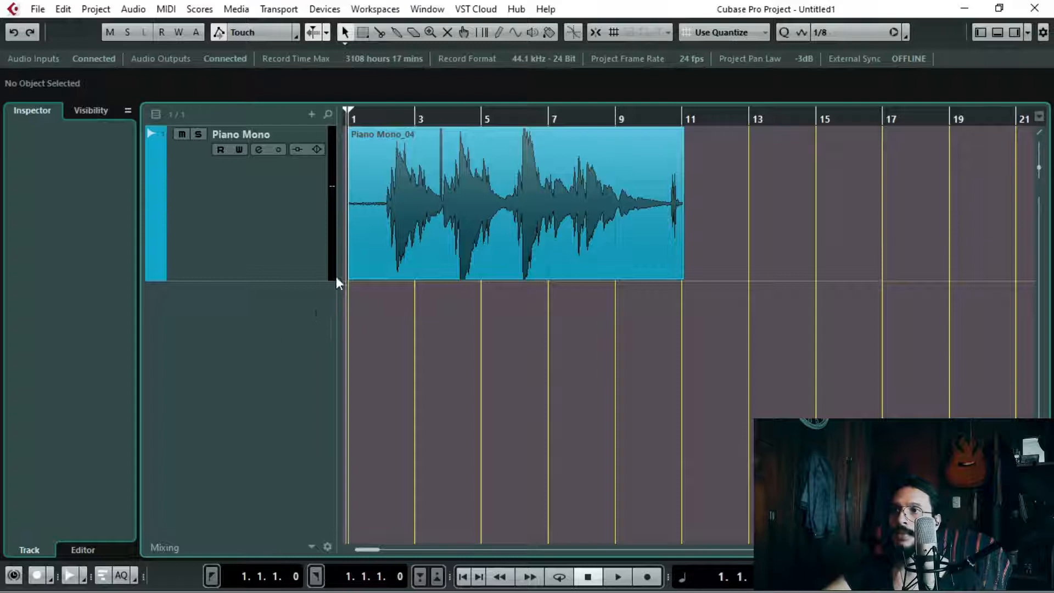
pyautogui.rightClick(203, 318)
pyautogui.click(264, 249)
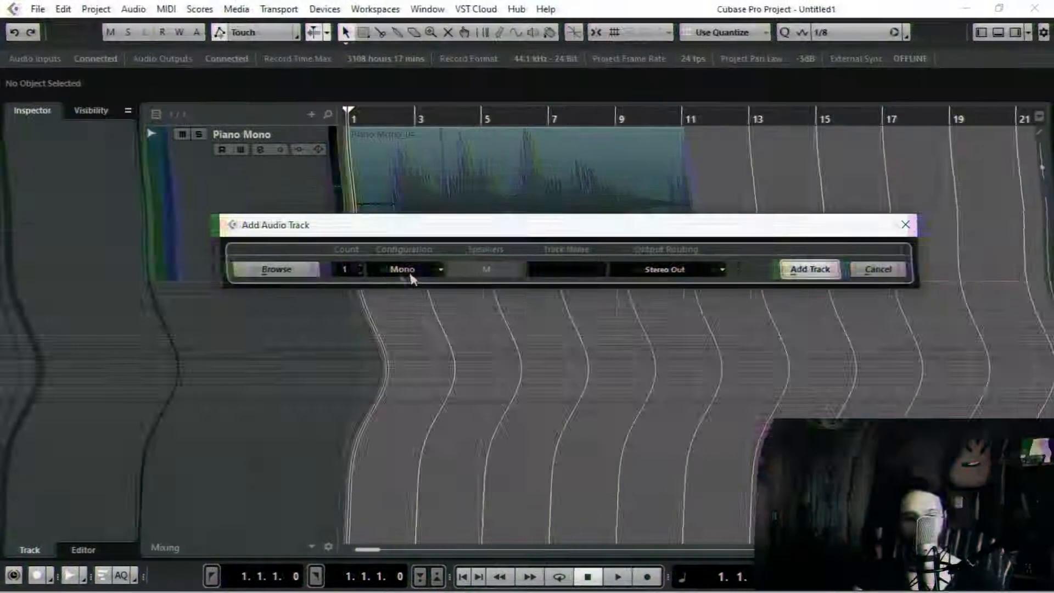
pyautogui.click(394, 269)
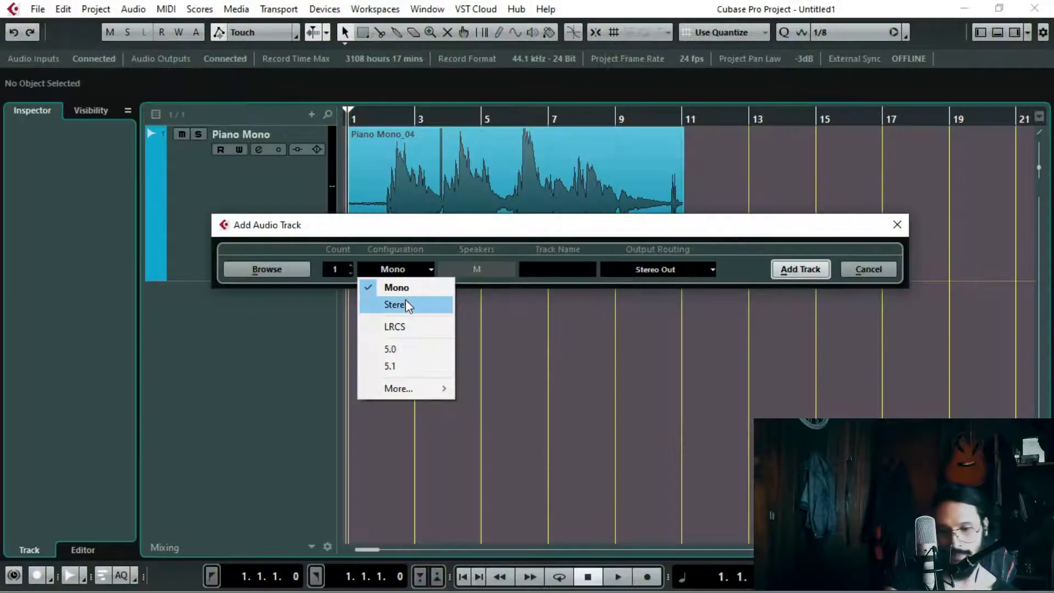
pyautogui.click(405, 303)
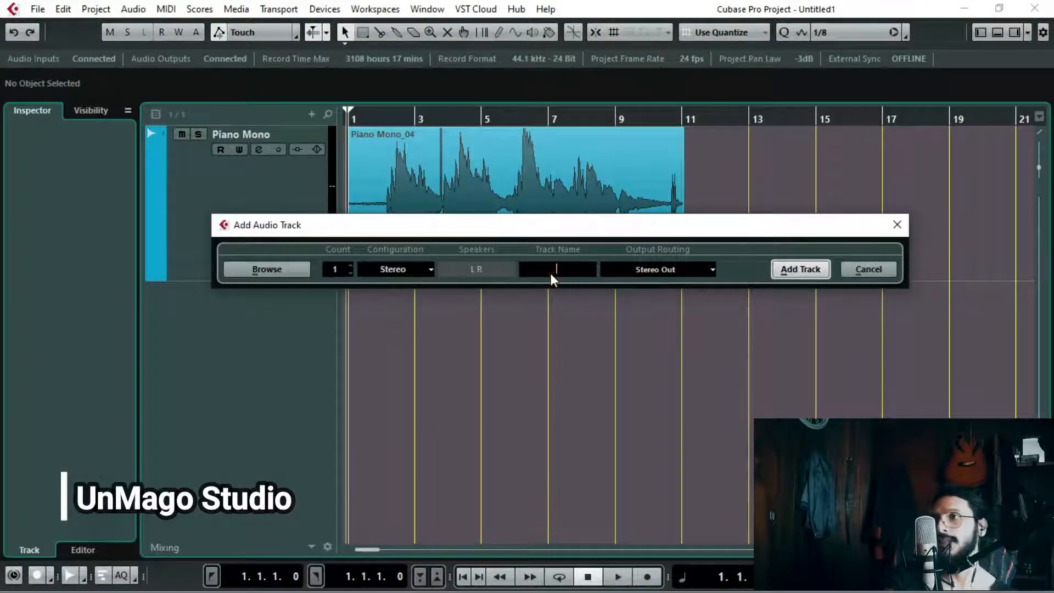
pyautogui.write('Piano Stereo')
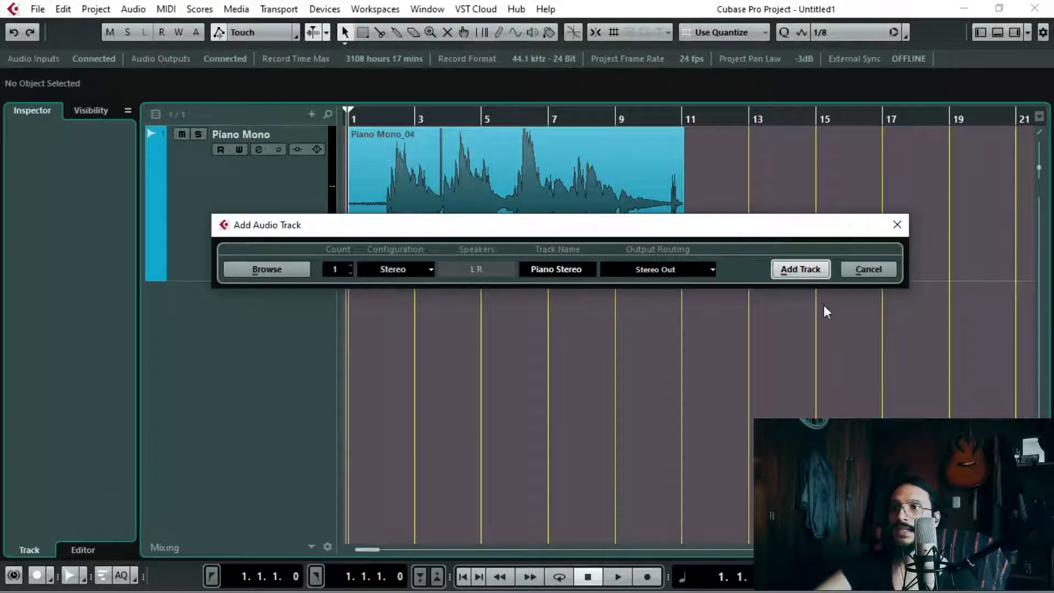
pyautogui.click(805, 271)
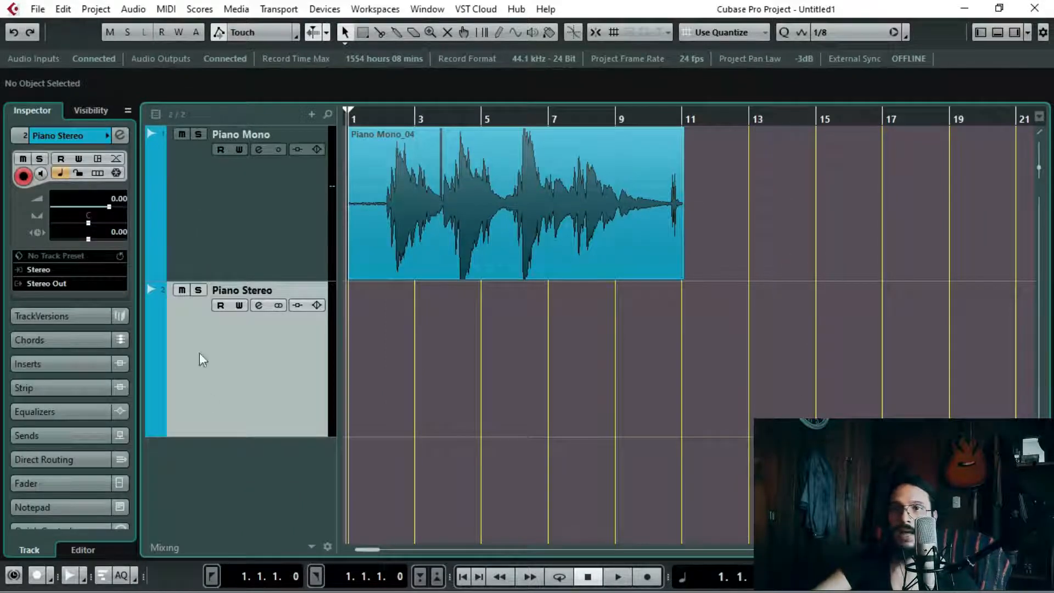
# Step: Select the Piano Stereo track and check that its input routing uses the Stereo bus
pyautogui.click(285, 195)
pyautogui.click(255, 370)
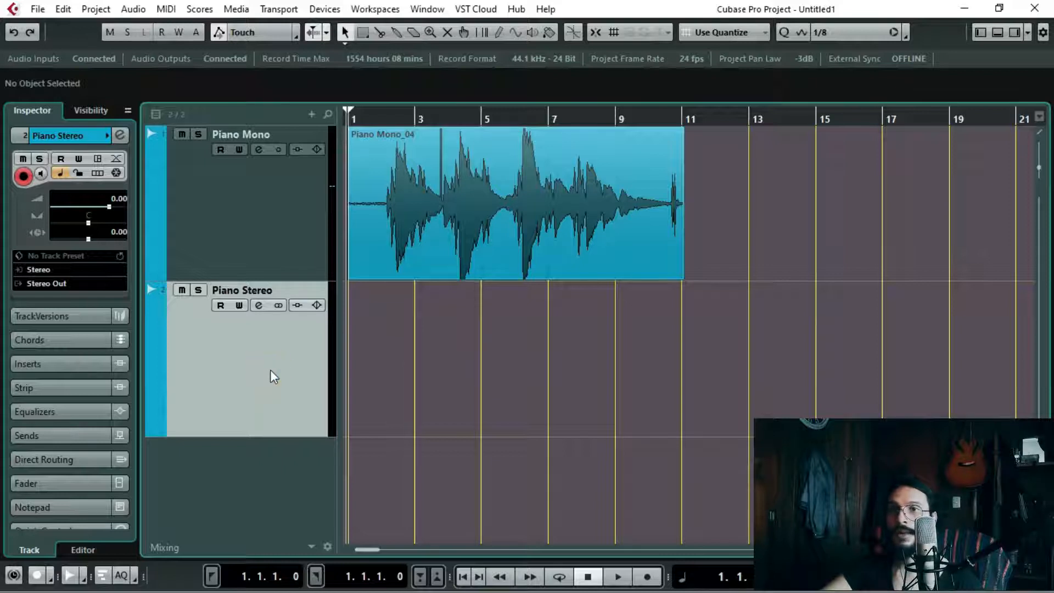
pyautogui.click(39, 271)
pyautogui.click(79, 346)
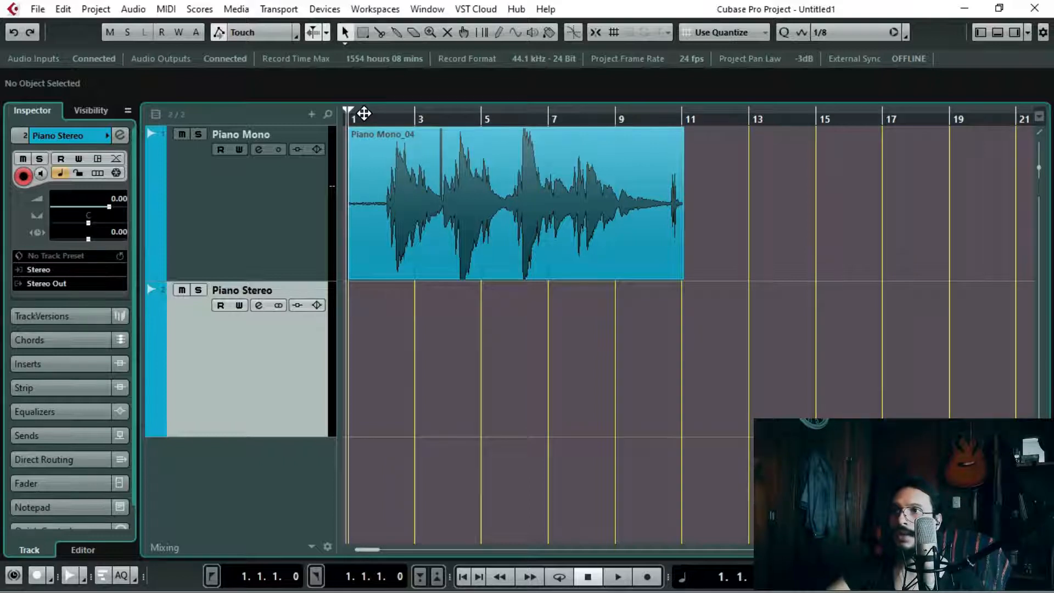
# Step: Review the device ports assigned to the Stereo input bus in VST Connections, and close the window
pyautogui.click(327, 10)
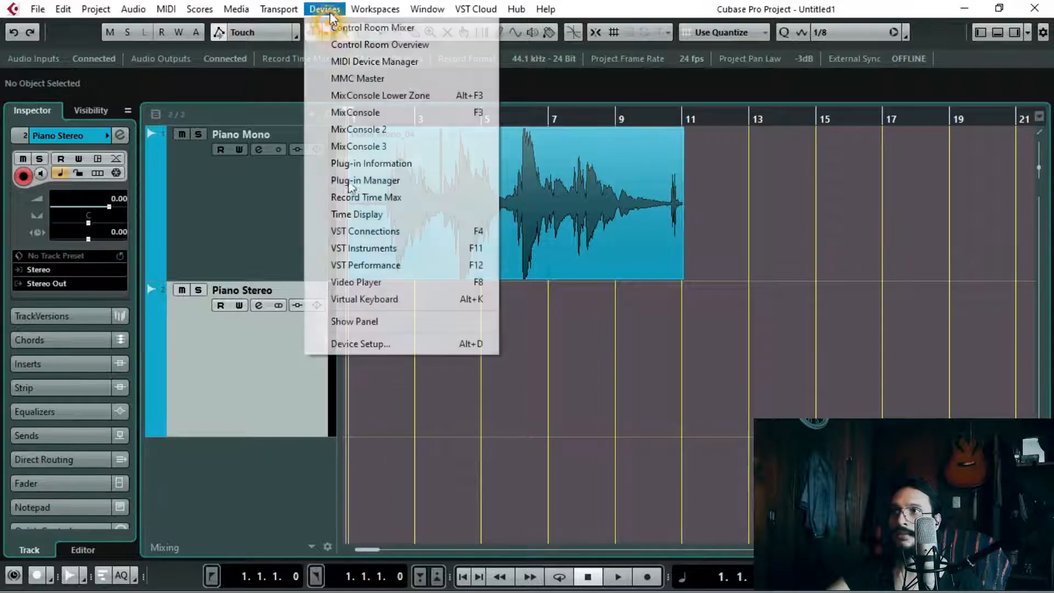
pyautogui.click(367, 232)
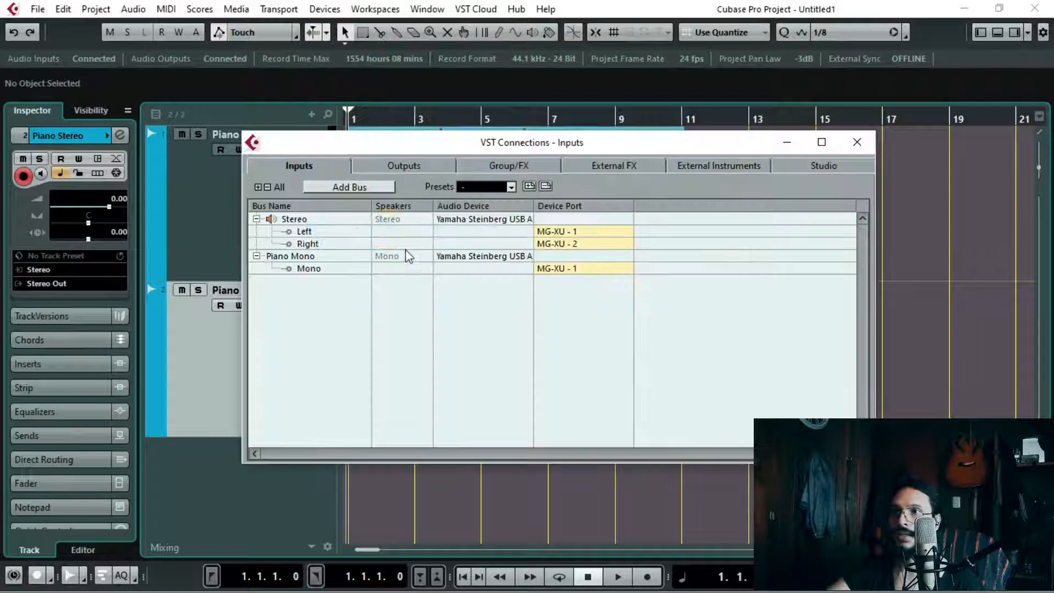
pyautogui.click(293, 219)
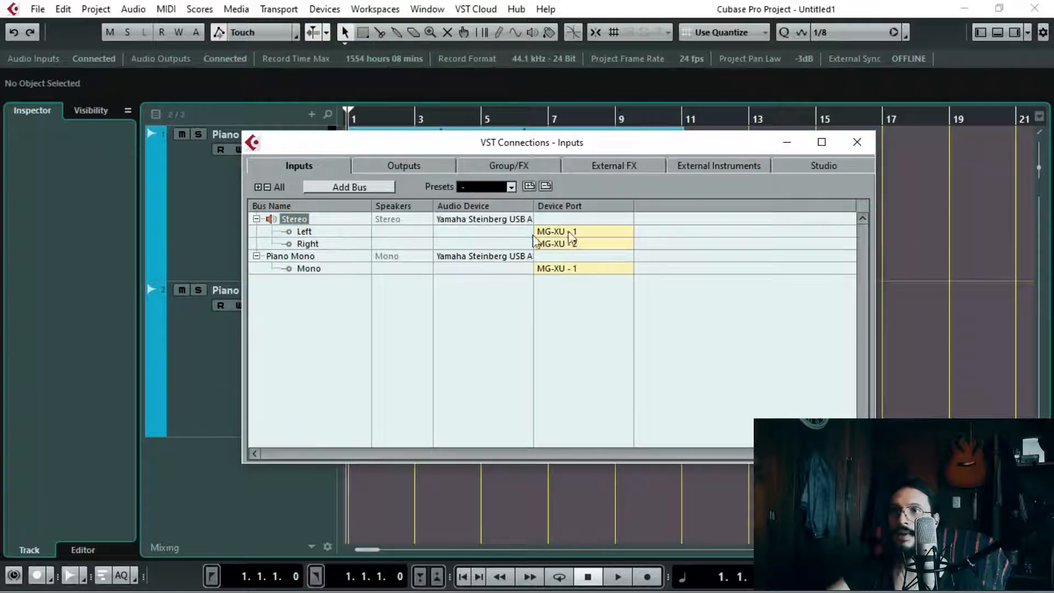
pyautogui.click(856, 143)
# Step: Mute the Piano Mono track, record a take on the Piano Stereo track up to about bar 16, and return to the project start
pyautogui.click(297, 364)
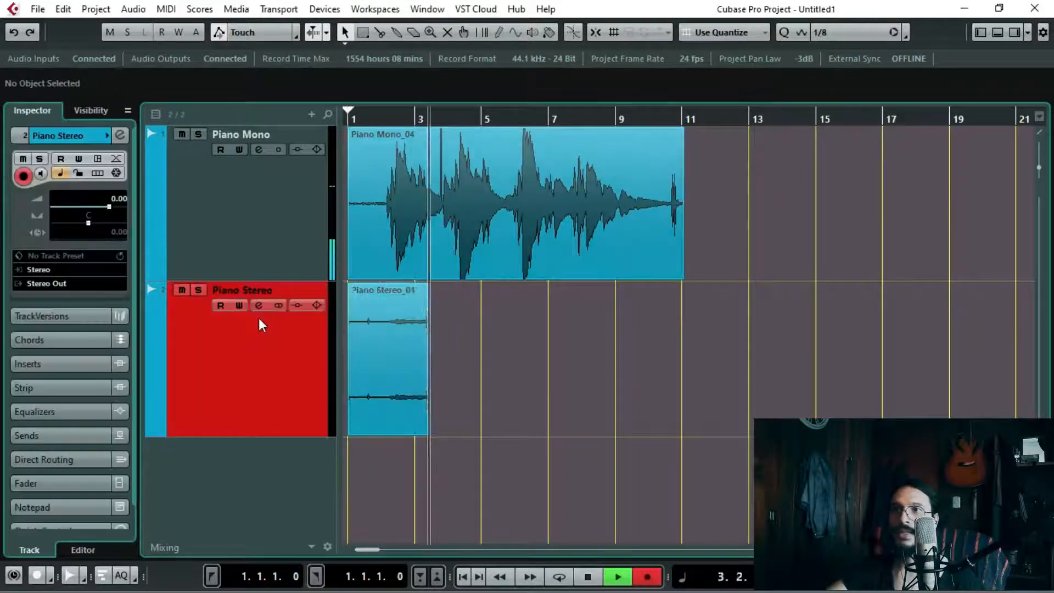
pyautogui.press('space')
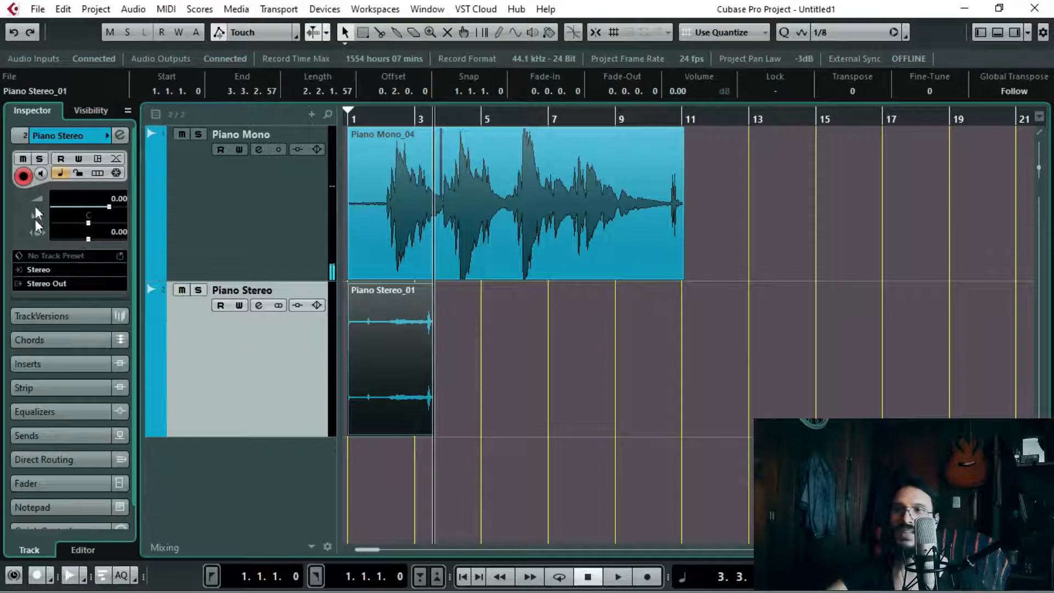
pyautogui.click(185, 134)
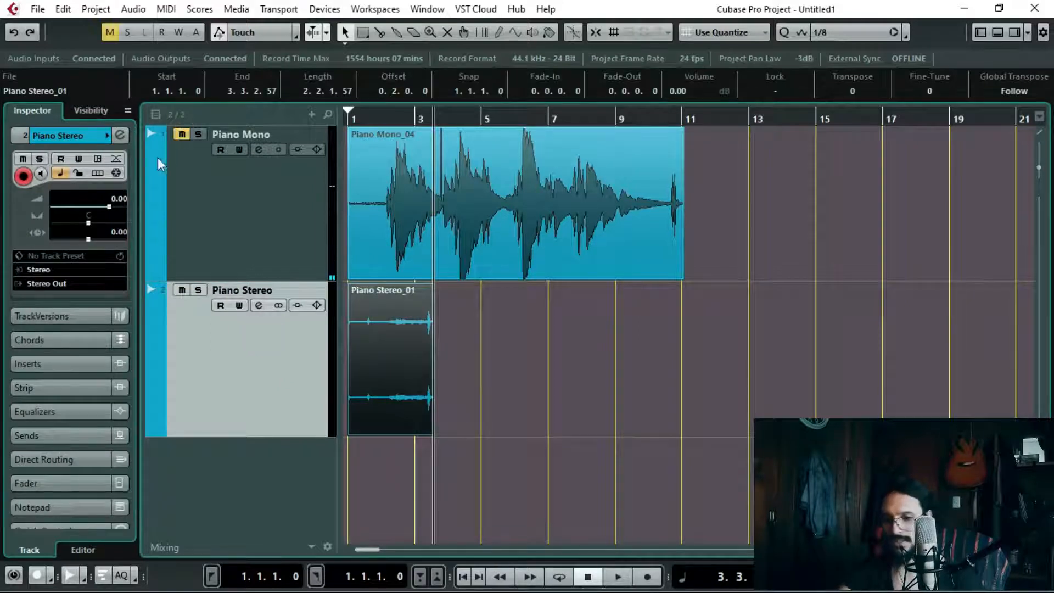
pyautogui.press('KP_Multiply')
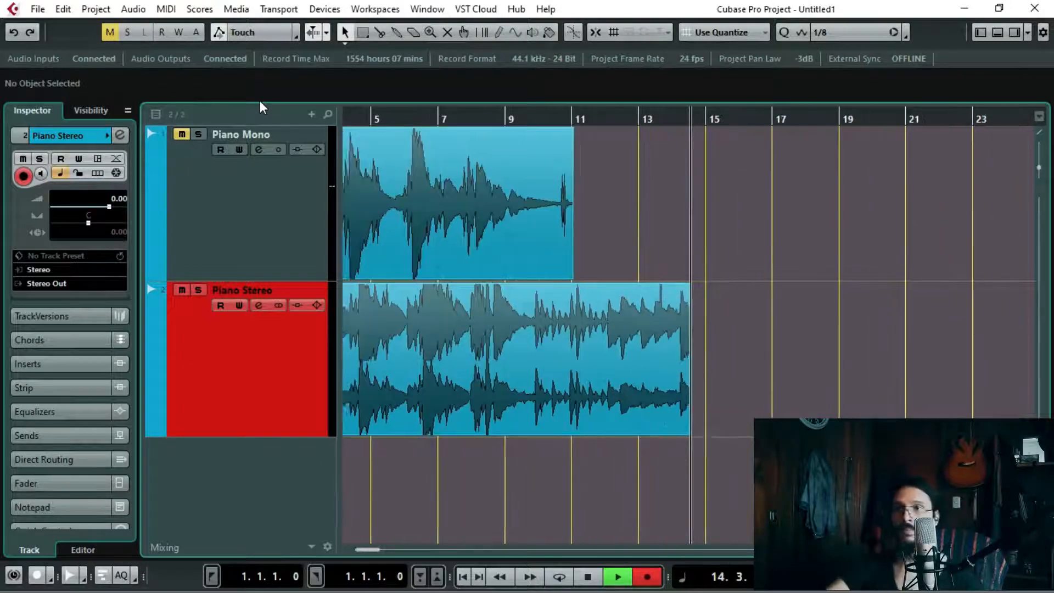
pyautogui.press('space')
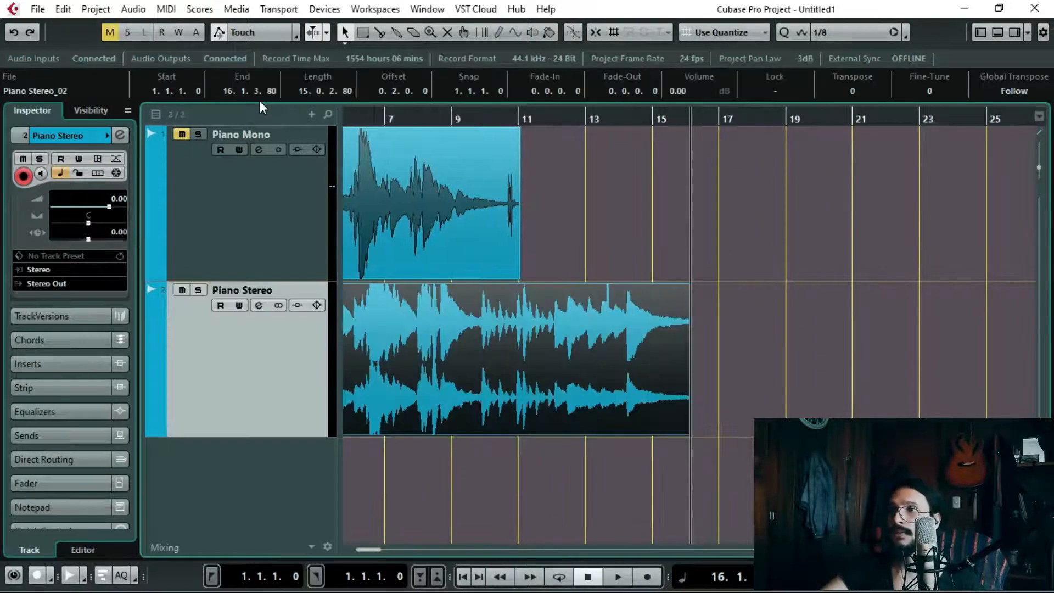
pyautogui.press('Home')
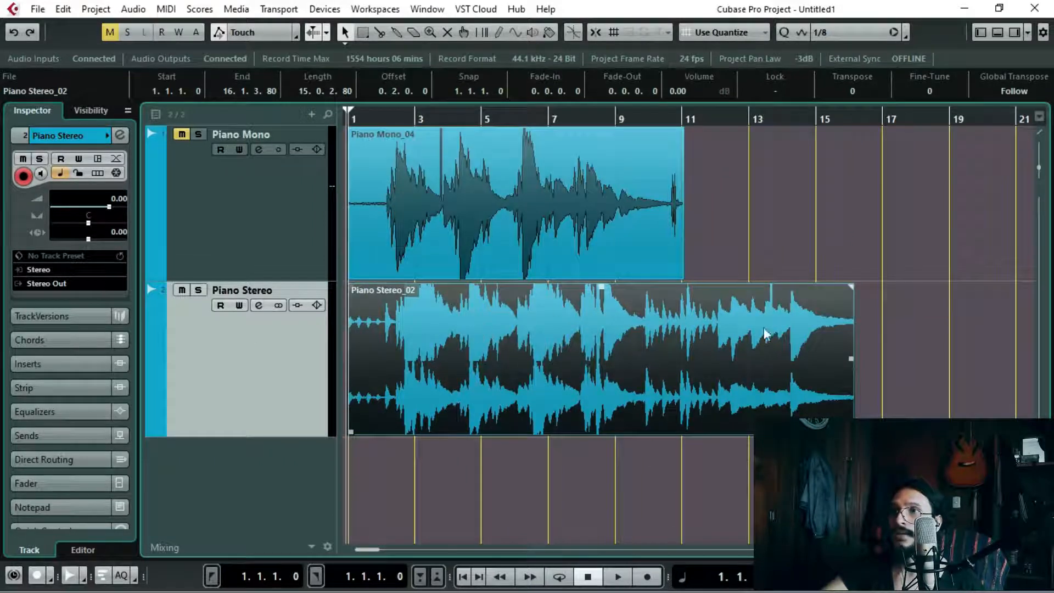
# Step: Reduce the waveform display zoom and compare the recordings on the Piano Mono and Piano Stereo tracks
pyautogui.moveTo(1038, 167); pyautogui.dragTo(1038, 173)
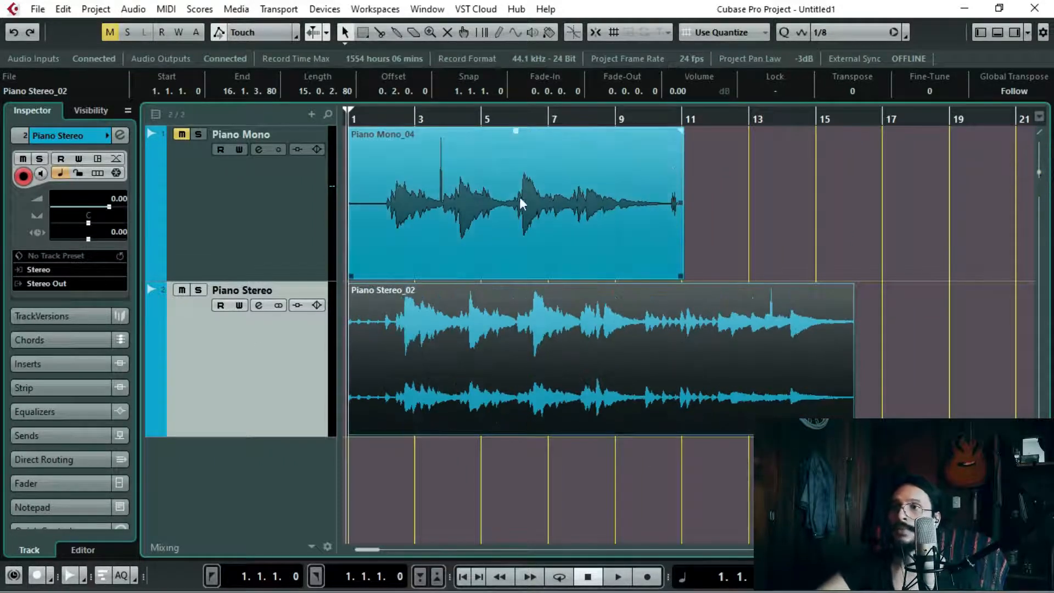
pyautogui.click(278, 226)
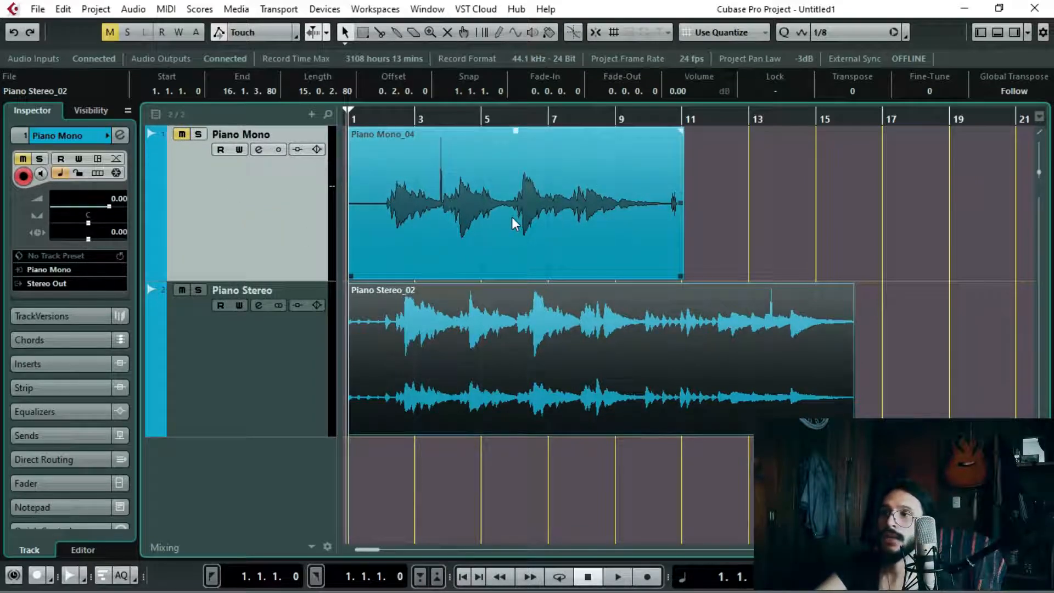
pyautogui.click(243, 415)
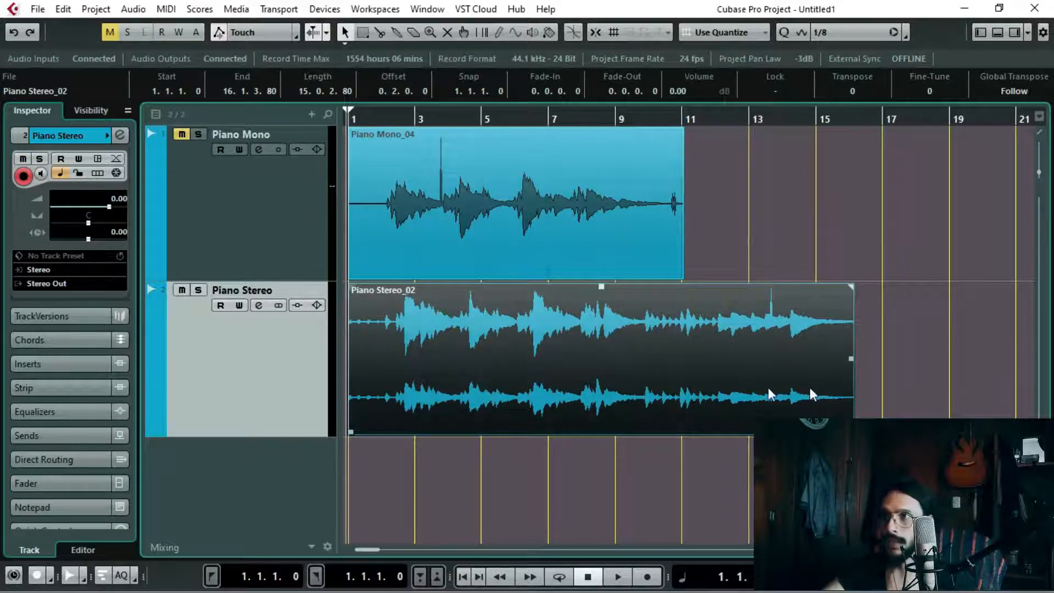
# Step: Enlarge the Piano Stereo track's height and zoom in around bars 2 to 6 to examine its left and right channel waveforms
pyautogui.press('h')
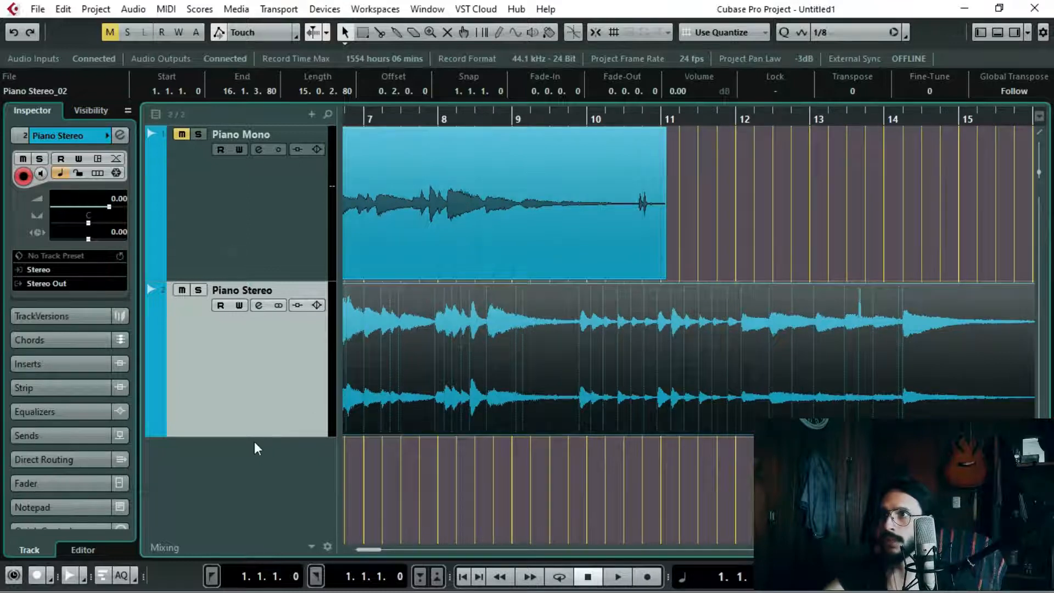
pyautogui.moveTo(253, 436); pyautogui.dragTo(252, 543)
pyautogui.scroll(-2, 559, 291)
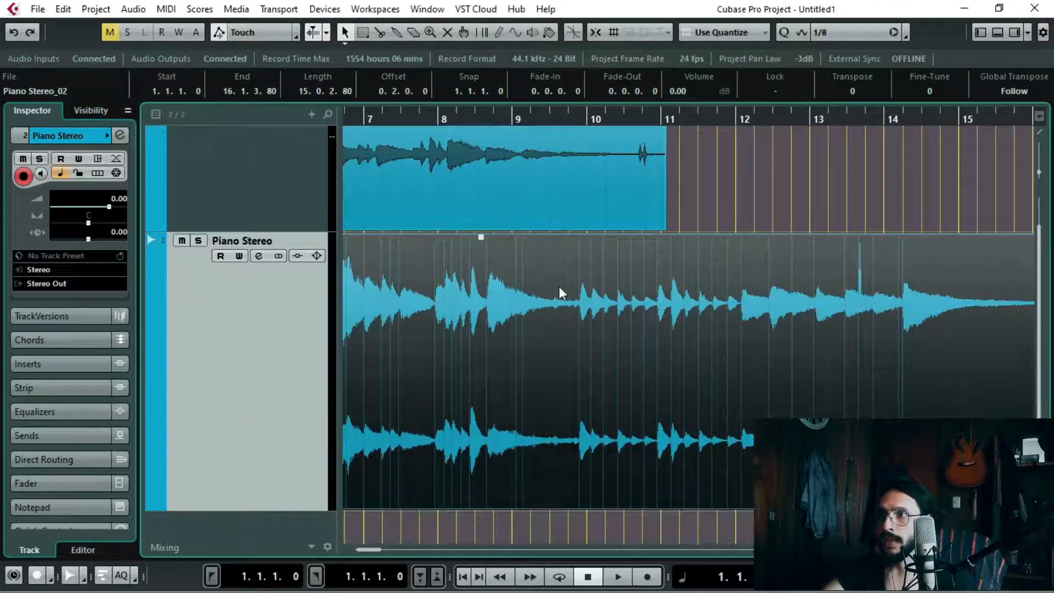
pyautogui.keyDown('ctrl'); pyautogui.scroll(3, 420, 331); pyautogui.keyUp('ctrl')
pyautogui.click(1007, 214)
pyautogui.moveTo(508, 113); pyautogui.dragTo(471, 296)
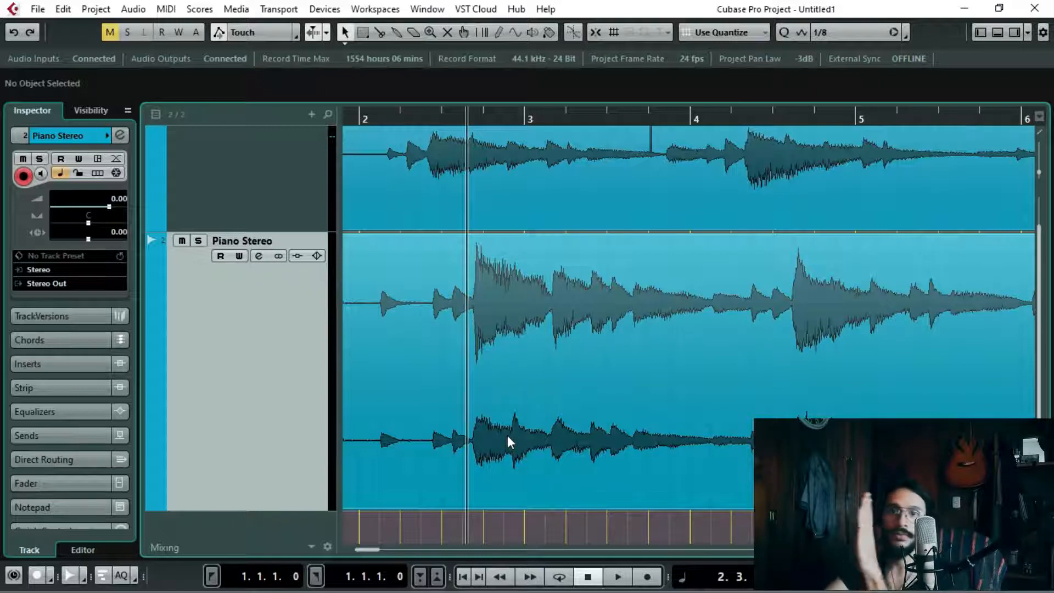
# Step: Solo the Piano Mono track and listen to its recording up to about the middle of bar 9
pyautogui.click(220, 341)
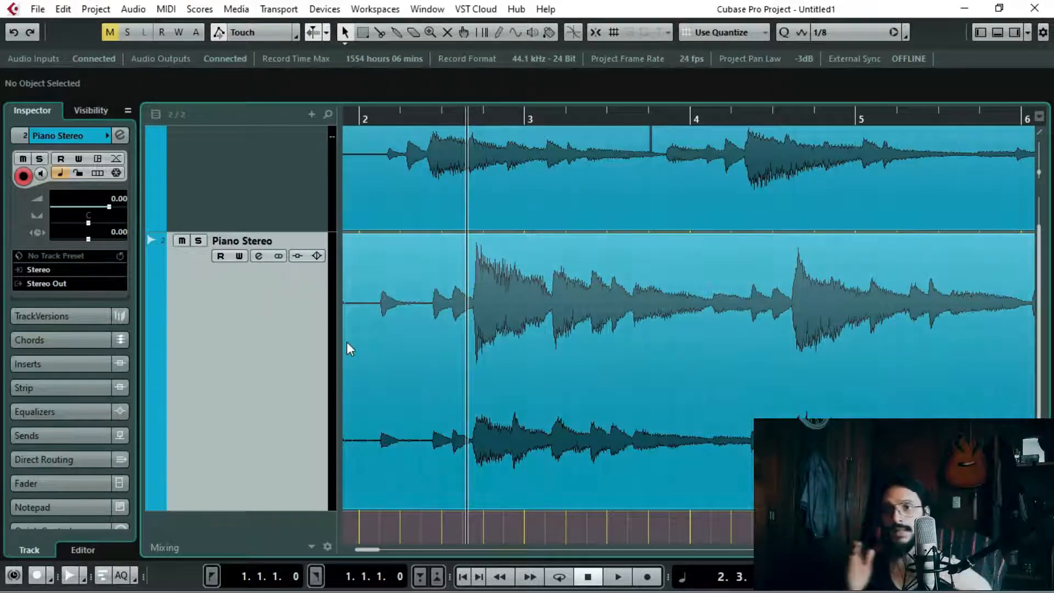
pyautogui.click(197, 134)
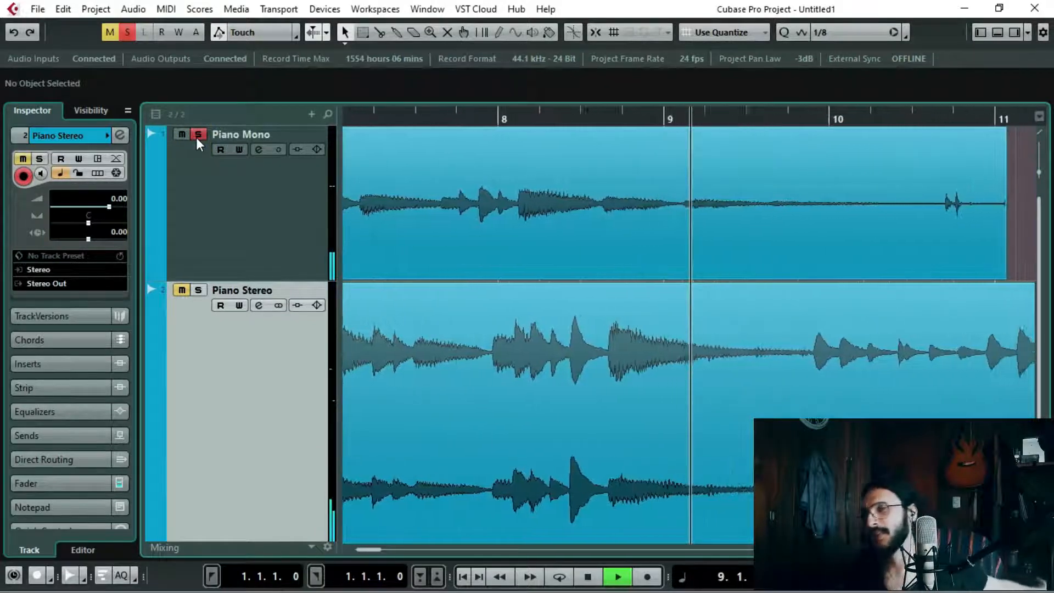
pyautogui.press('space')
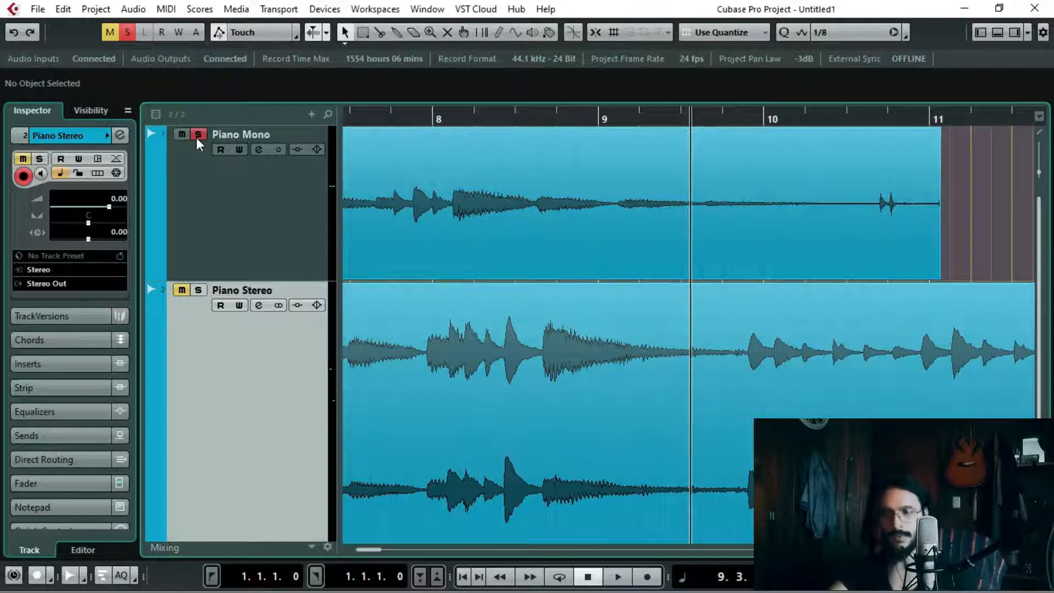
# Step: Solo the Piano Stereo track in place of the Piano Mono track
pyautogui.scroll(-1, 541, 323)
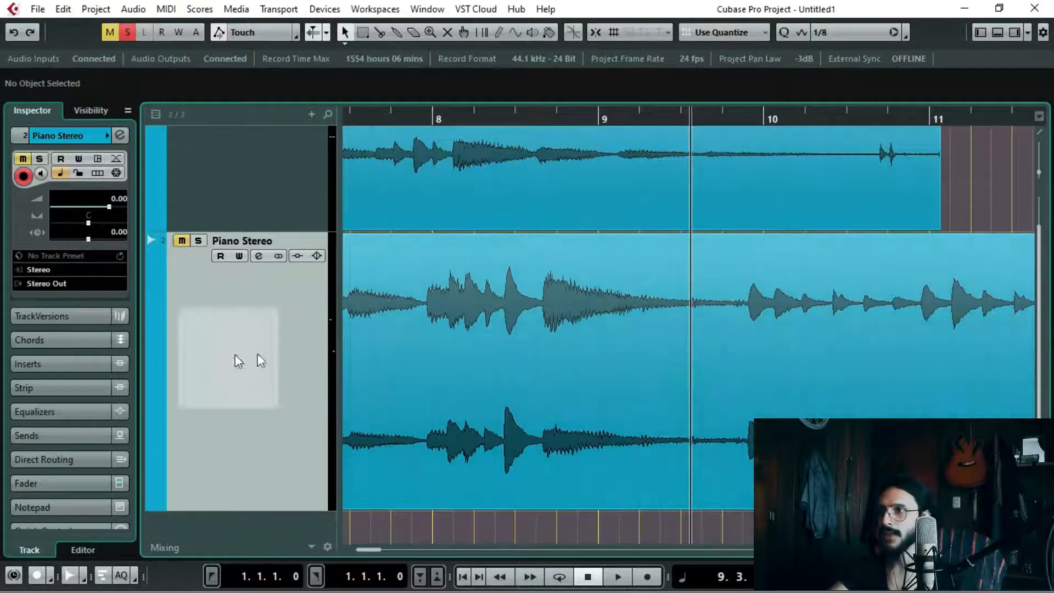
pyautogui.scroll(1, 236, 335)
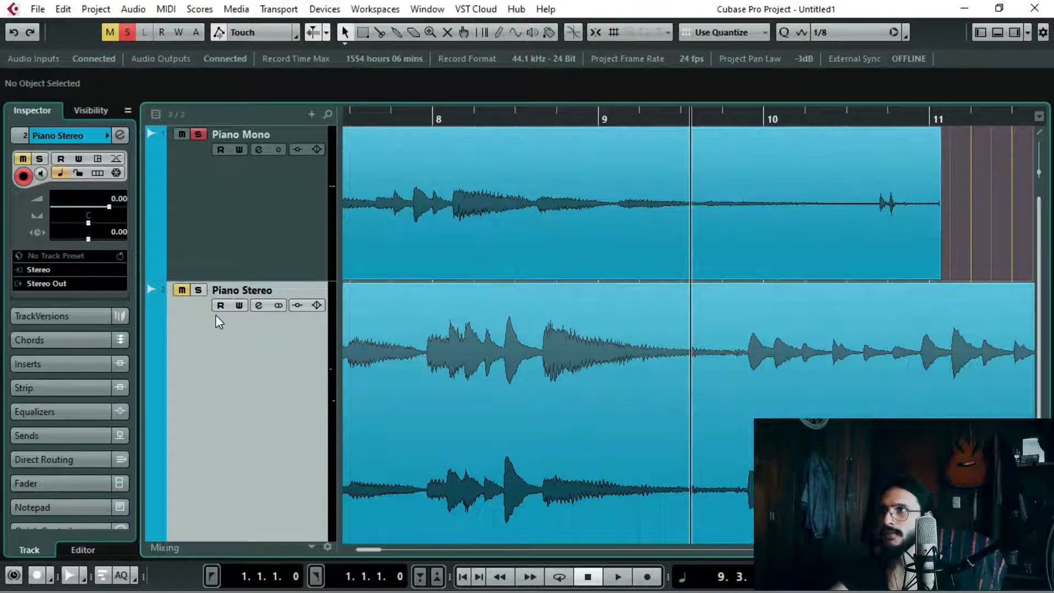
pyautogui.click(197, 289)
pyautogui.scroll(-1, 693, 378)
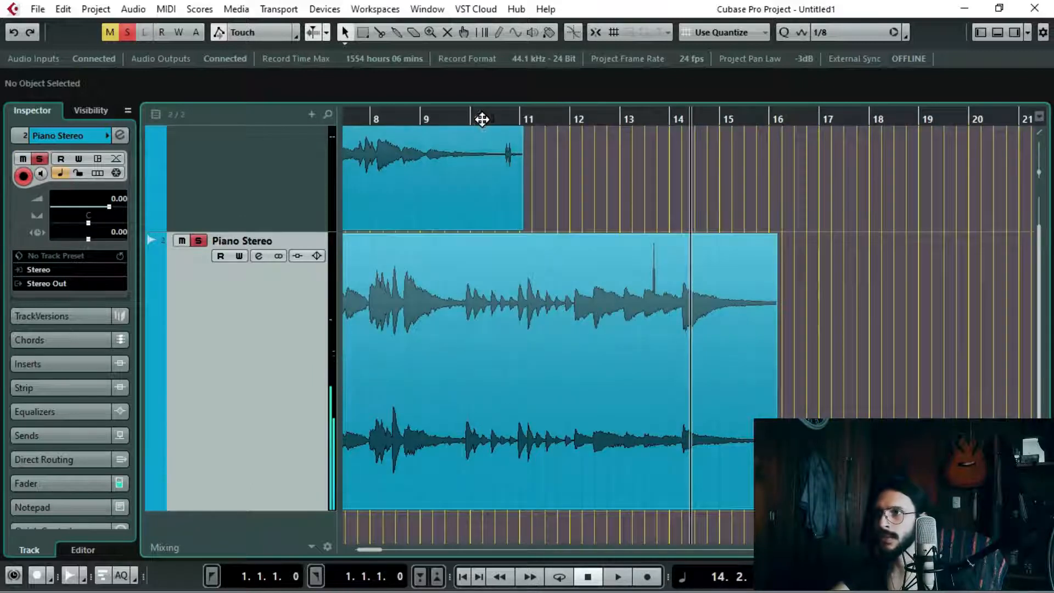
# Step: Play the Piano Stereo recording from just before bar 10 past bar 14, and move the playback cursor back to just after bar 12
pyautogui.moveTo(483, 119); pyautogui.dragTo(463, 119)
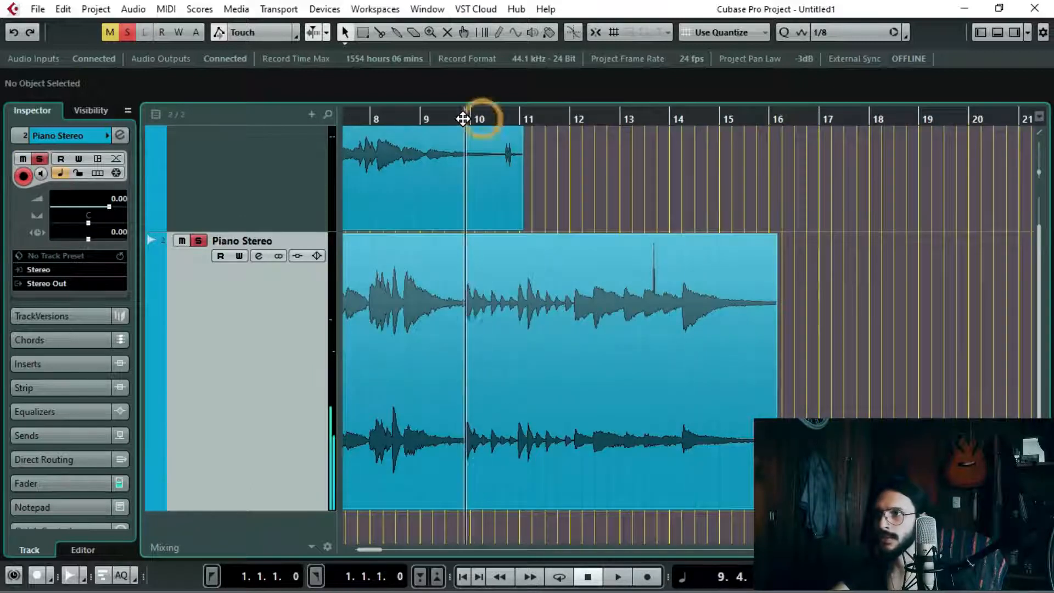
pyautogui.keyDown('ctrl'); pyautogui.scroll(3, 507, 338); pyautogui.keyUp('ctrl')
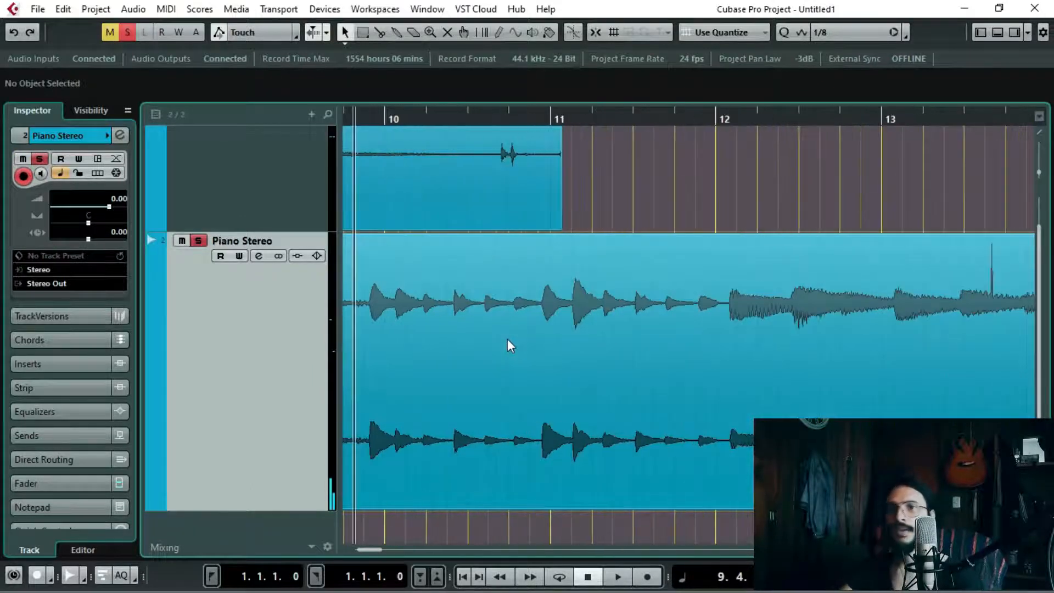
pyautogui.moveTo(373, 120); pyautogui.dragTo(569, 134)
pyautogui.click(553, 119)
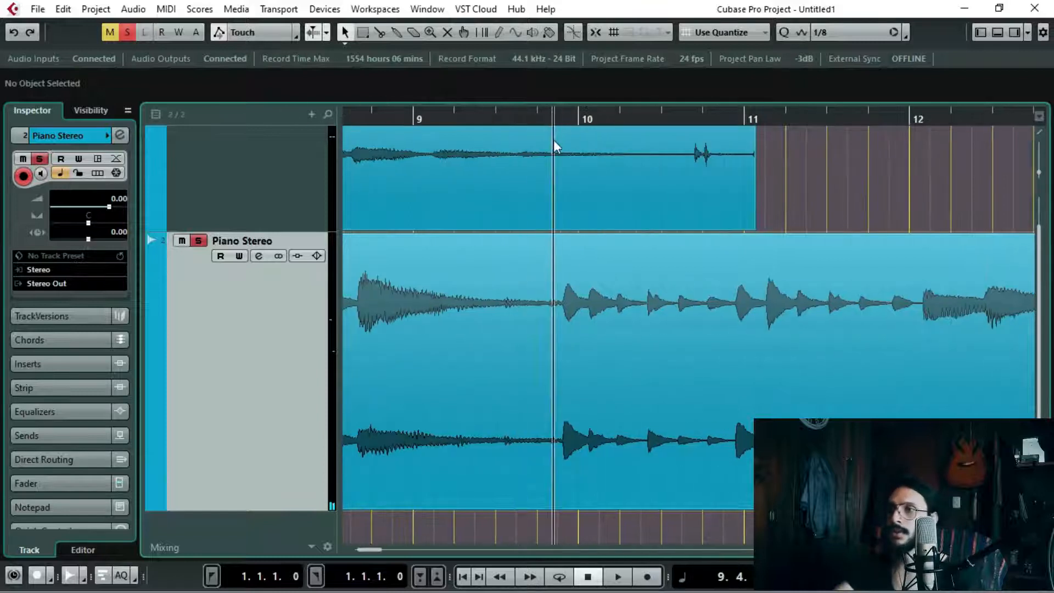
pyautogui.press('space')
pyautogui.press('space')
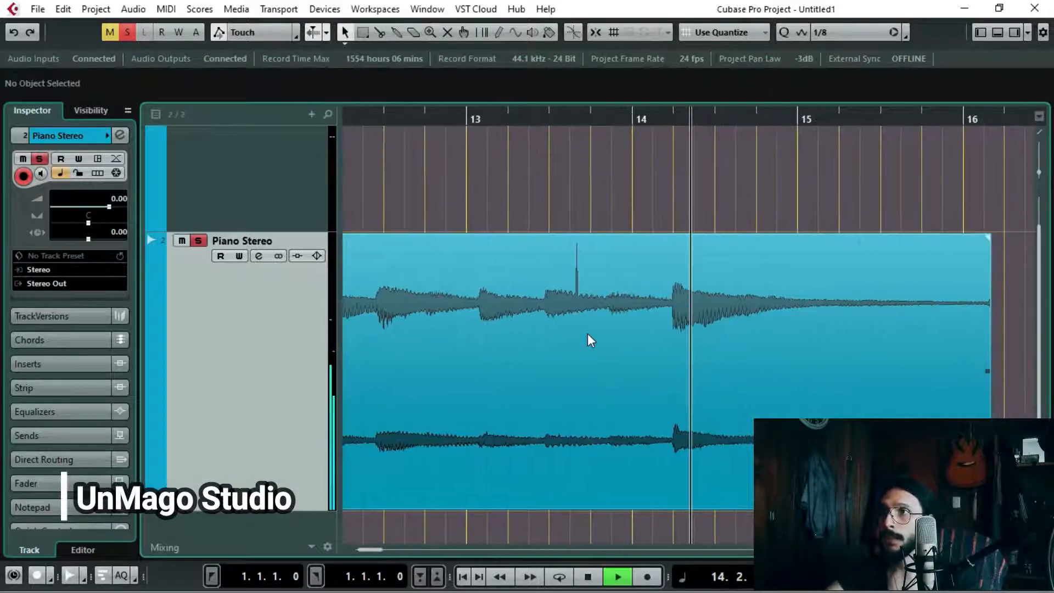
pyautogui.moveTo(496, 114); pyautogui.dragTo(378, 315)
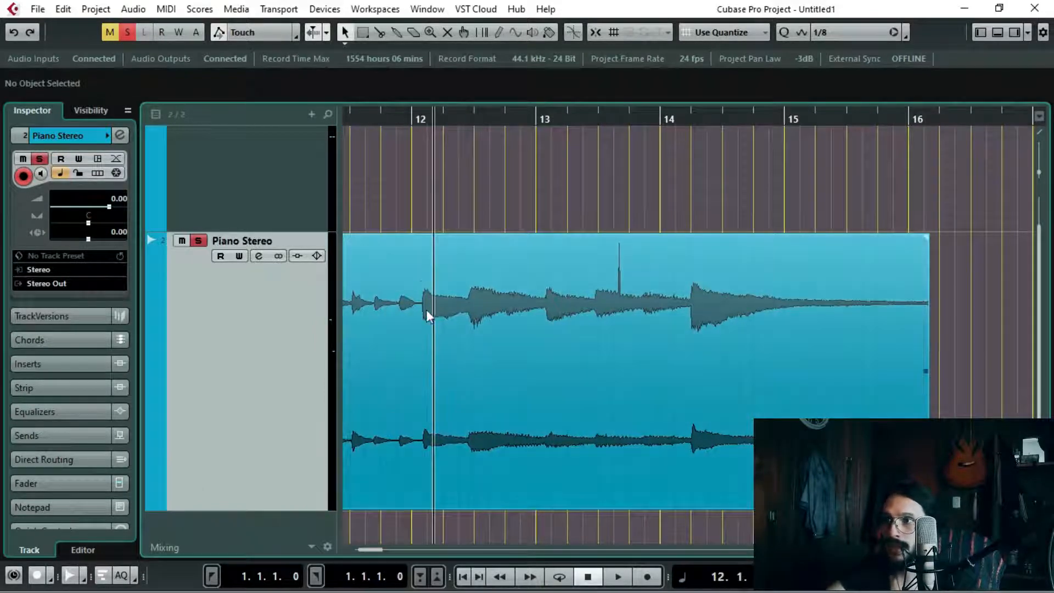
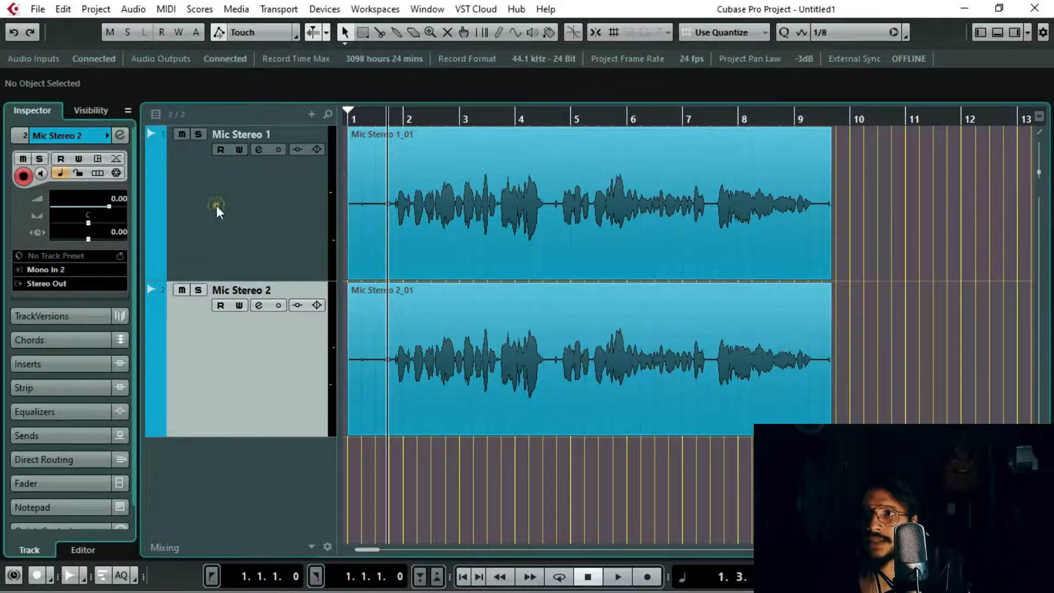
# Step: Toggle the Mic Stereo 1 channel's pre-section phase between 180° and 0°, leave it at 0°, and close its channel settings
pyautogui.click(262, 159)
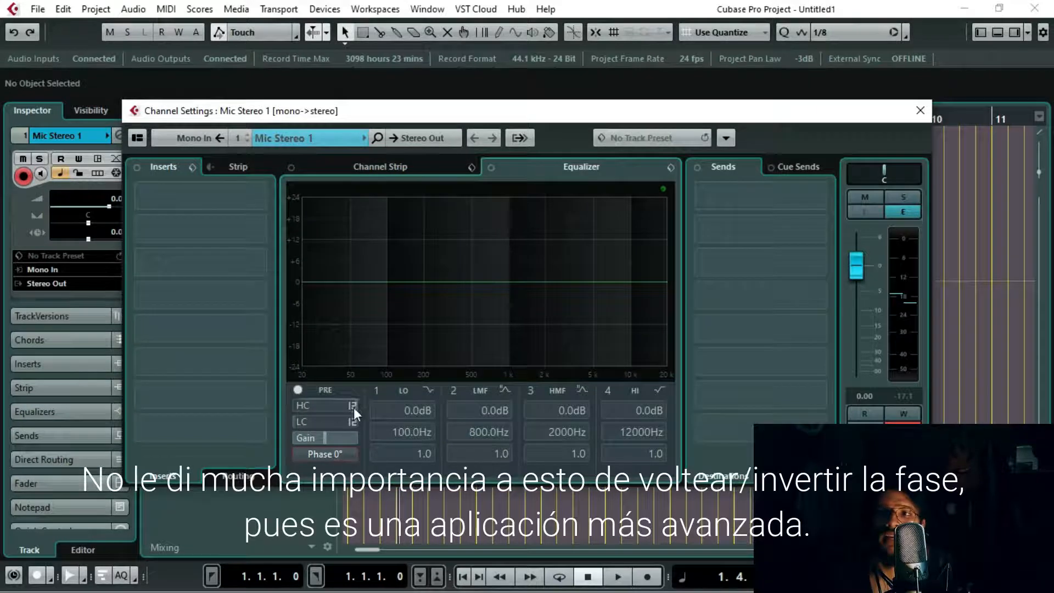
pyautogui.click(323, 459)
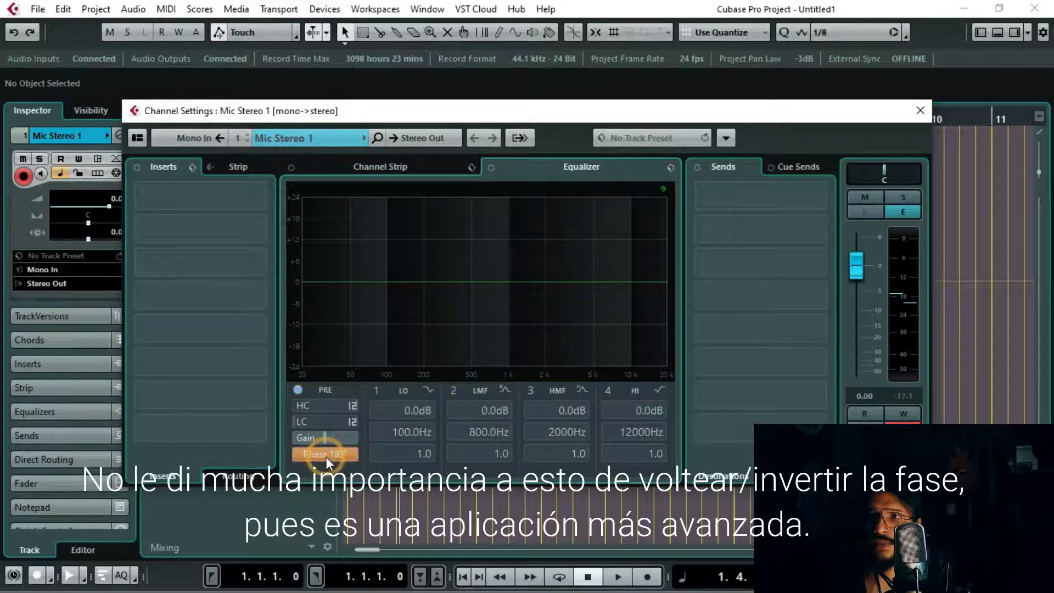
pyautogui.click(325, 455)
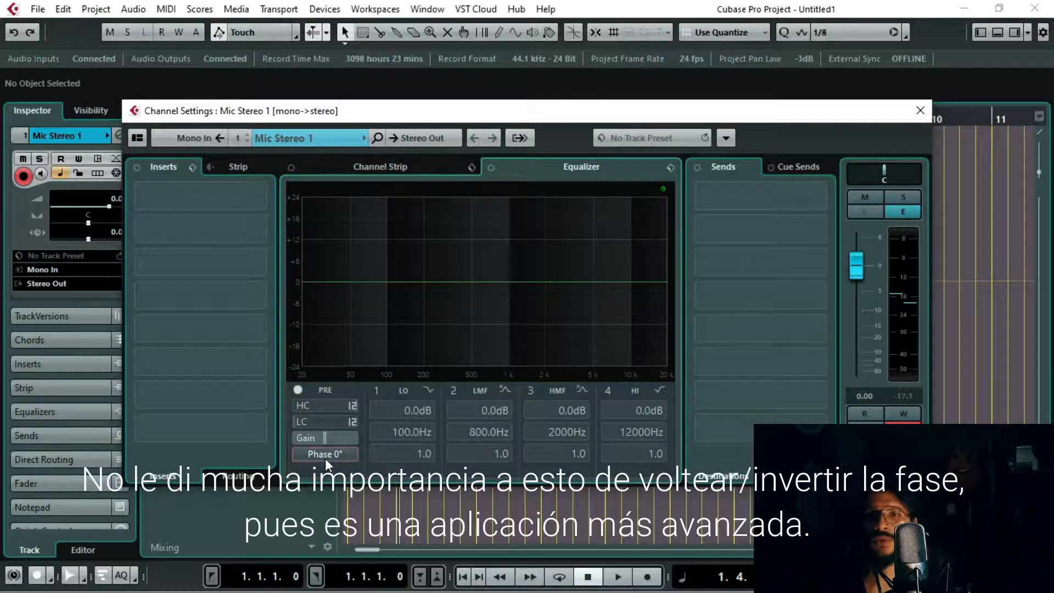
pyautogui.click(324, 456)
pyautogui.click(325, 456)
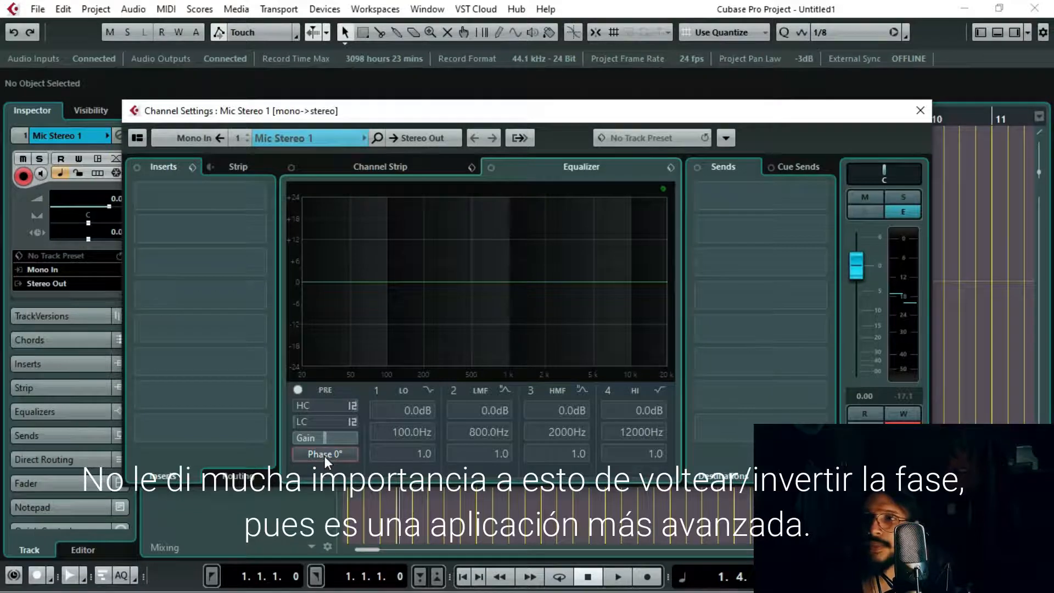
pyautogui.click(325, 456)
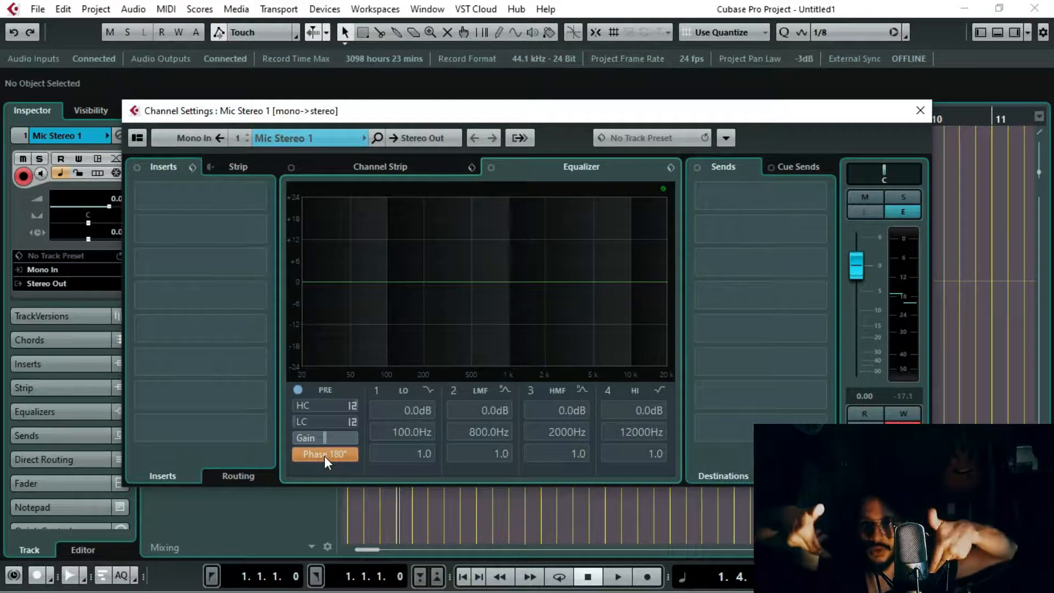
pyautogui.click(325, 454)
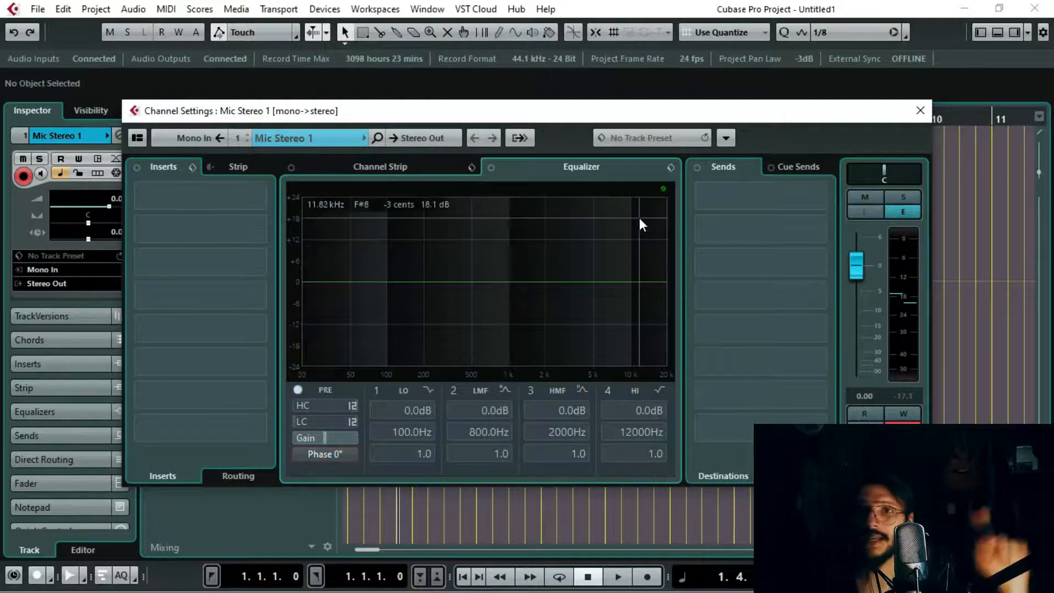
pyautogui.click(919, 111)
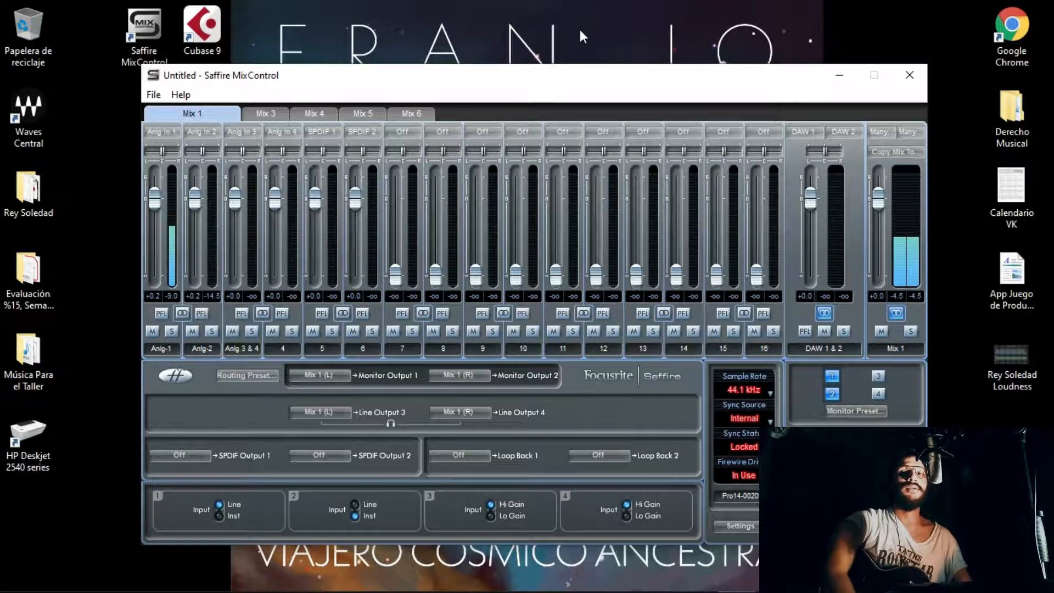
# Step: Set the ASIO buffer size to 512 in the Saffire MixControl settings
pyautogui.moveTo(564, 86); pyautogui.dragTo(565, 67)
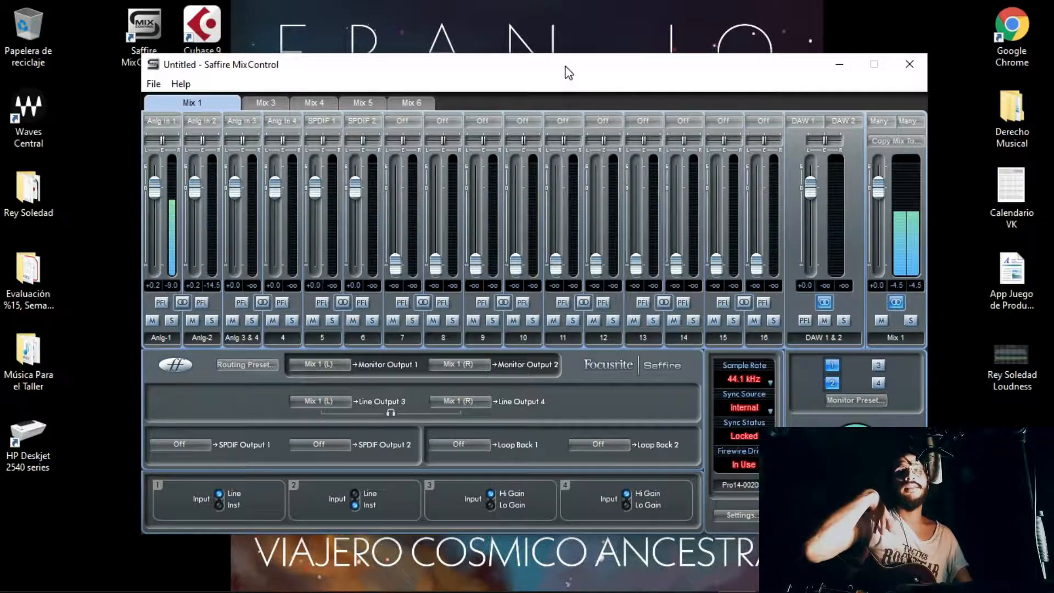
pyautogui.moveTo(560, 73)
pyautogui.mouseDown()
pyautogui.moveTo(565, 88)
pyautogui.moveTo(563, 68)
pyautogui.moveTo(551, 72)
pyautogui.mouseUp()
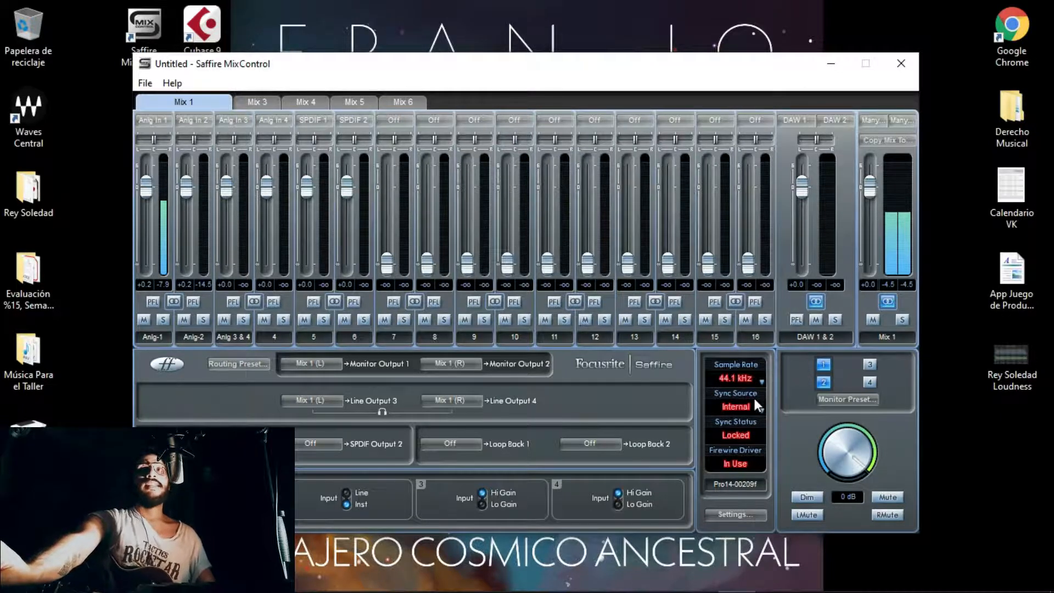
pyautogui.click(725, 516)
pyautogui.moveTo(774, 574)
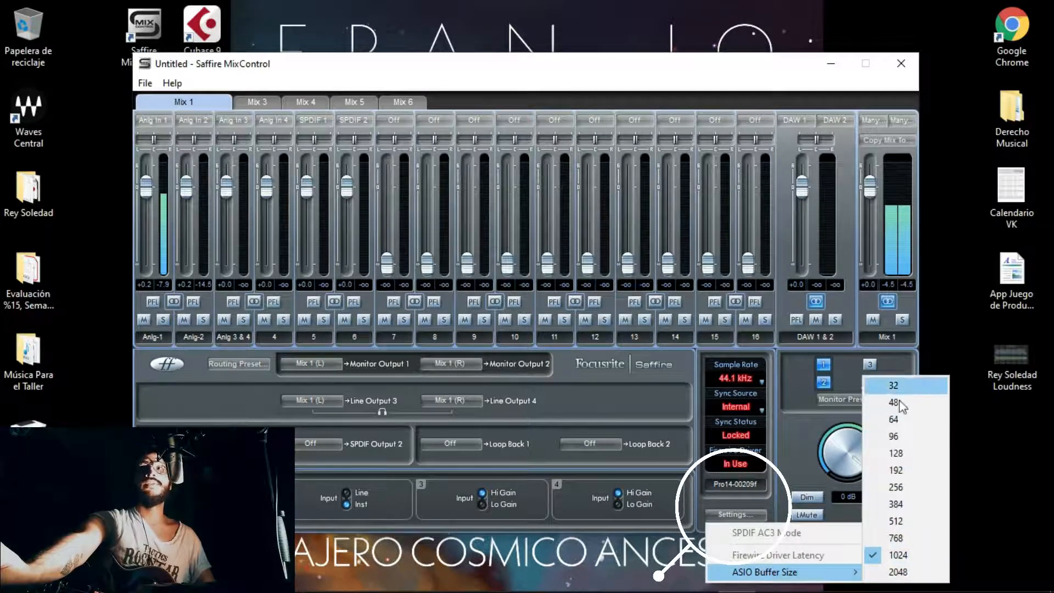
pyautogui.click(896, 521)
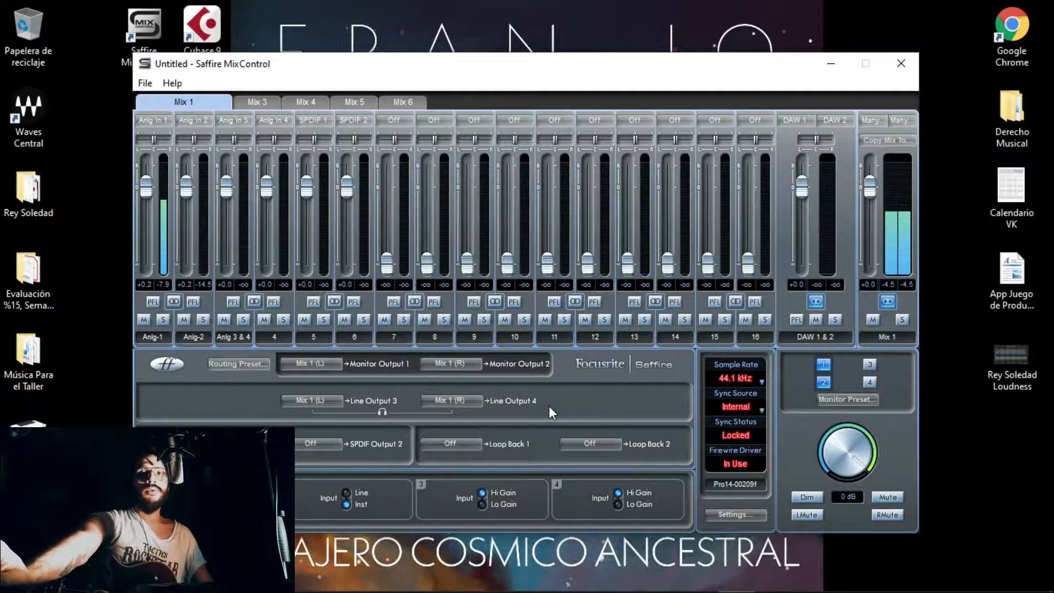
pyautogui.moveTo(582, 63)
pyautogui.mouseDown()
pyautogui.moveTo(614, 74)
pyautogui.moveTo(572, 76)
pyautogui.mouseUp()
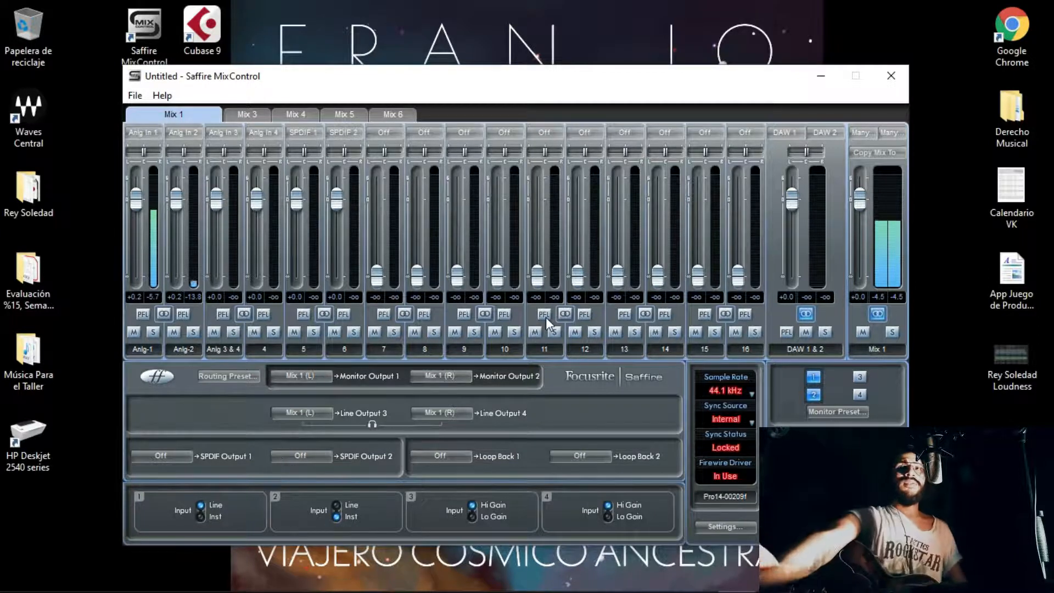
pyautogui.moveTo(576, 78)
pyautogui.mouseDown()
pyautogui.moveTo(547, 77)
pyautogui.moveTo(591, 65)
pyautogui.moveTo(581, 62)
pyautogui.mouseUp()
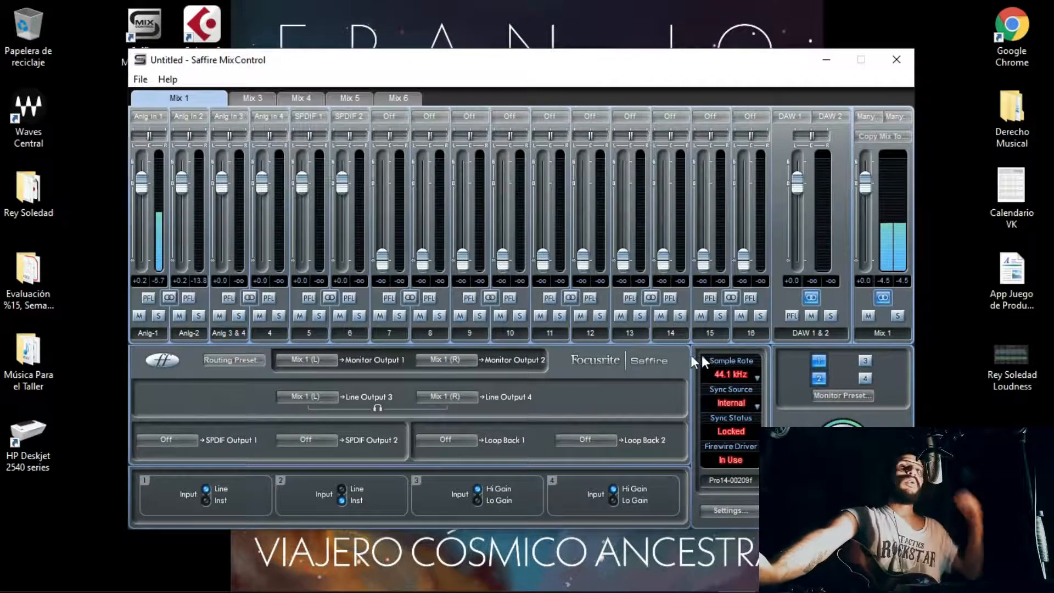
pyautogui.click(225, 360)
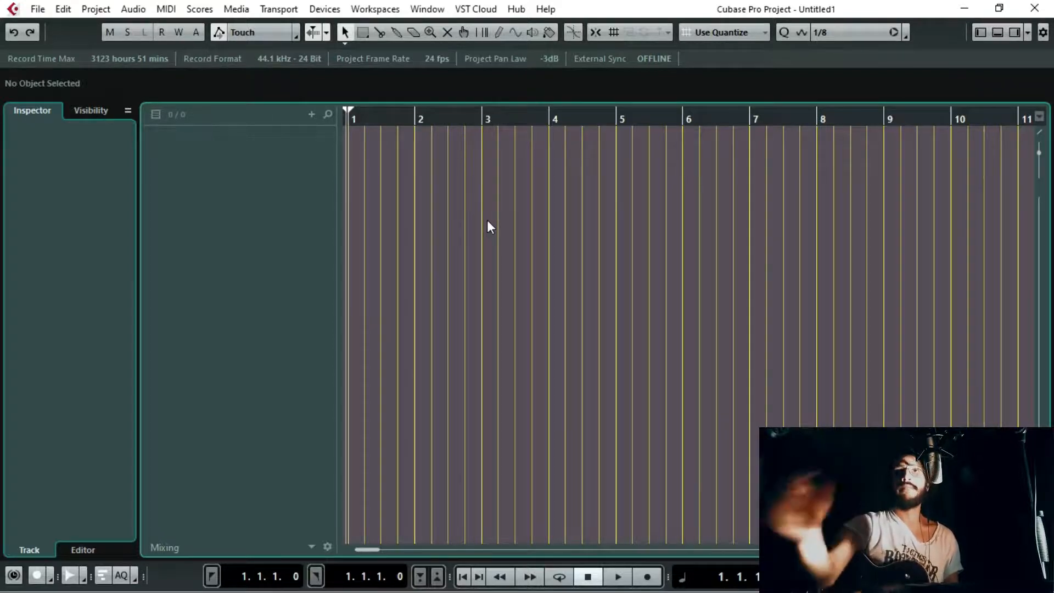
# Step: Choose ASIO Saffire as the ASIO driver for the VST Audio System in Cubase's Device Setup
pyautogui.click(331, 11)
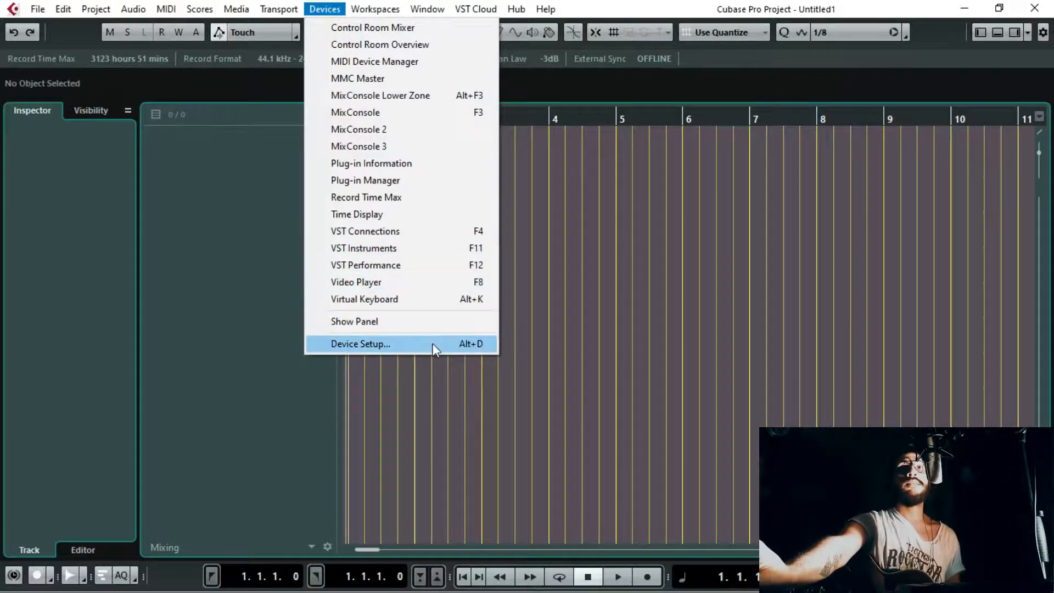
pyautogui.click(433, 344)
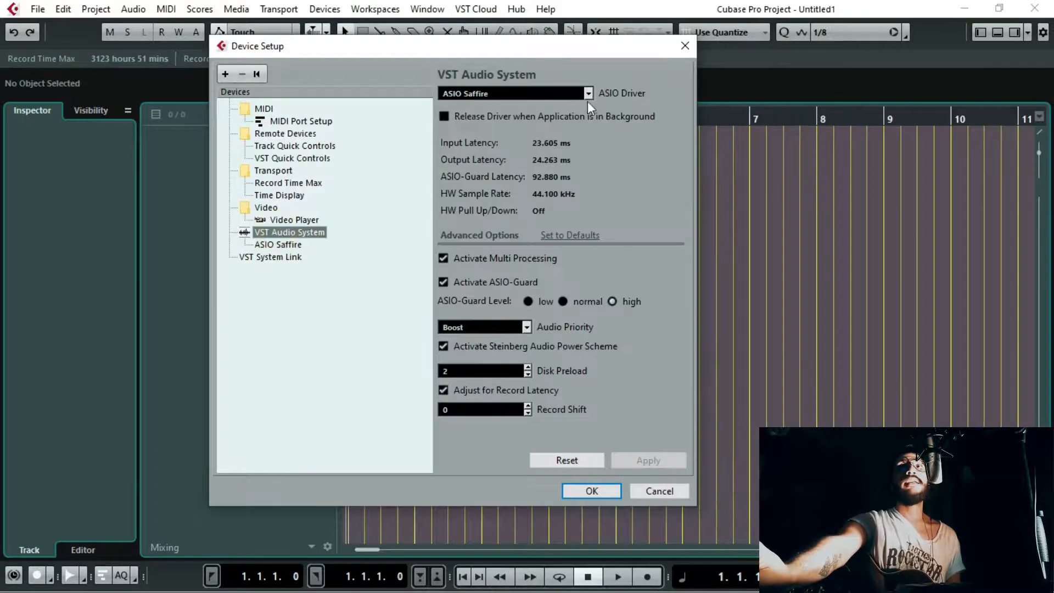
pyautogui.click(589, 93)
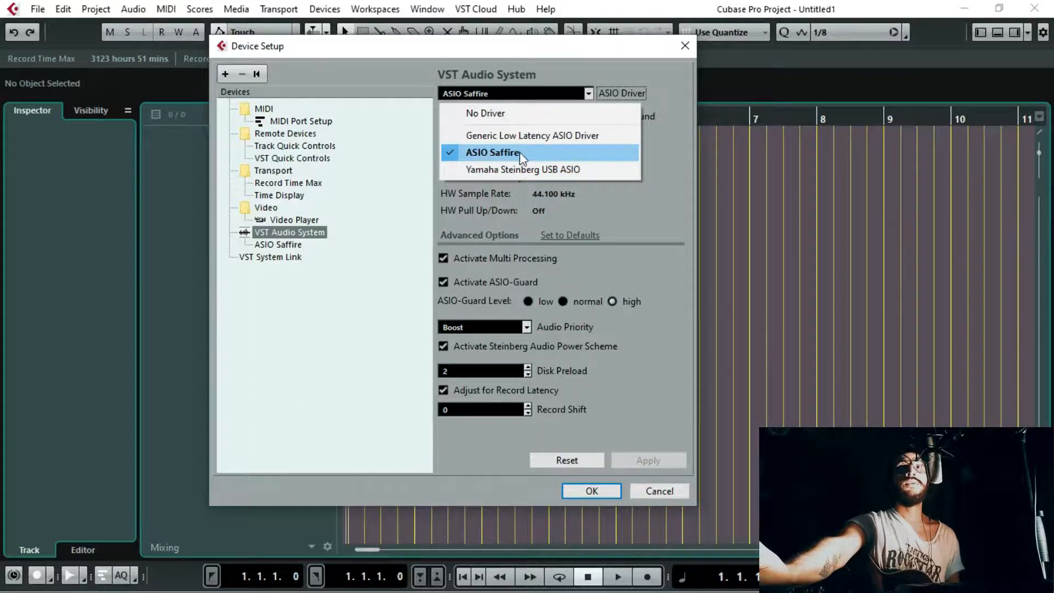
pyautogui.click(501, 155)
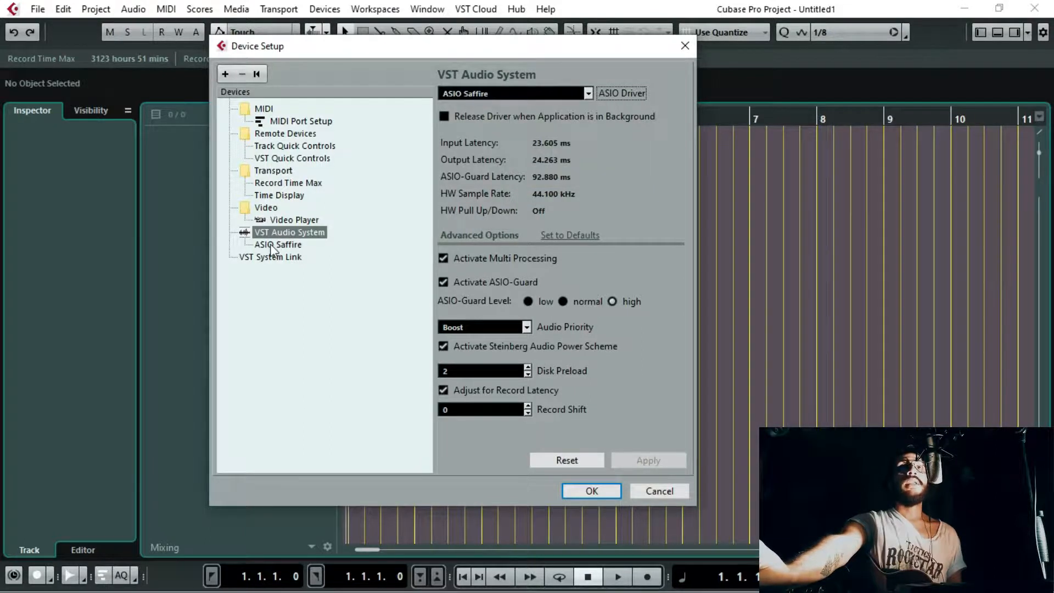
# Step: Examine the ASIO Saffire device's ports, call up its control panel, and close Device Setup
pyautogui.click(275, 245)
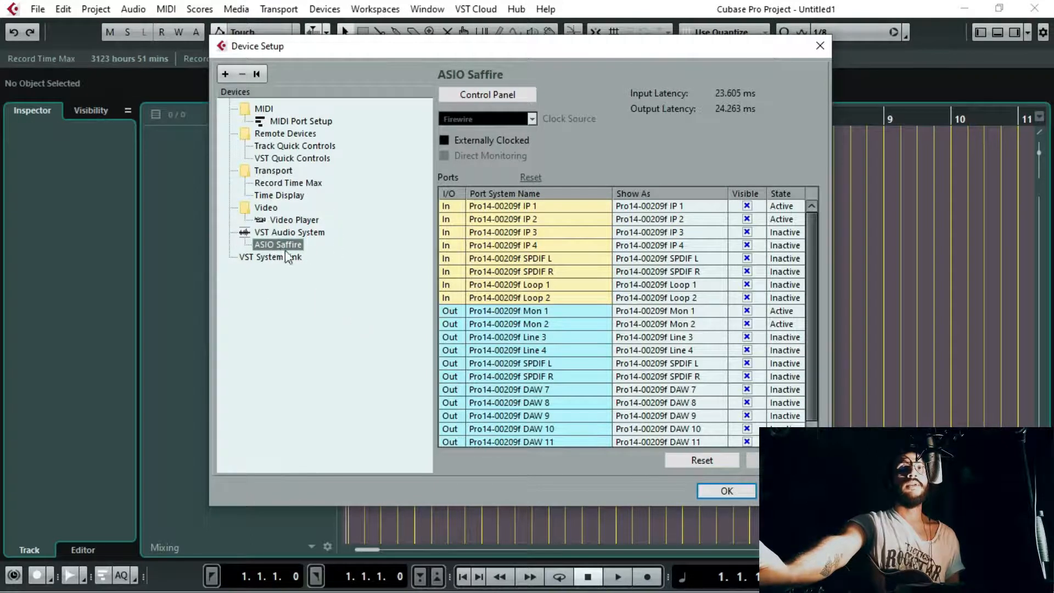
pyautogui.click(482, 95)
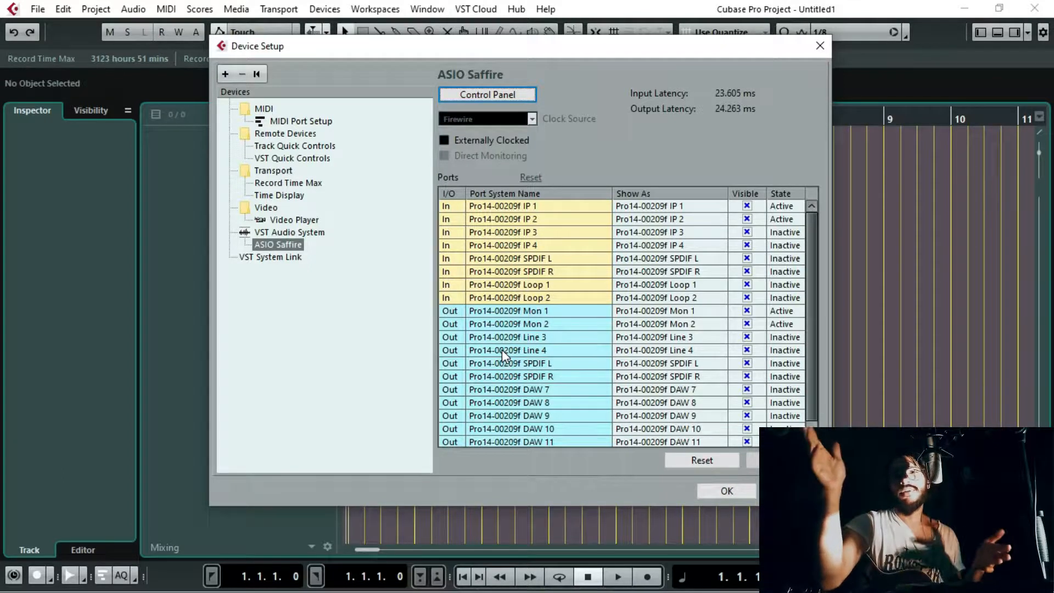
pyautogui.click(819, 46)
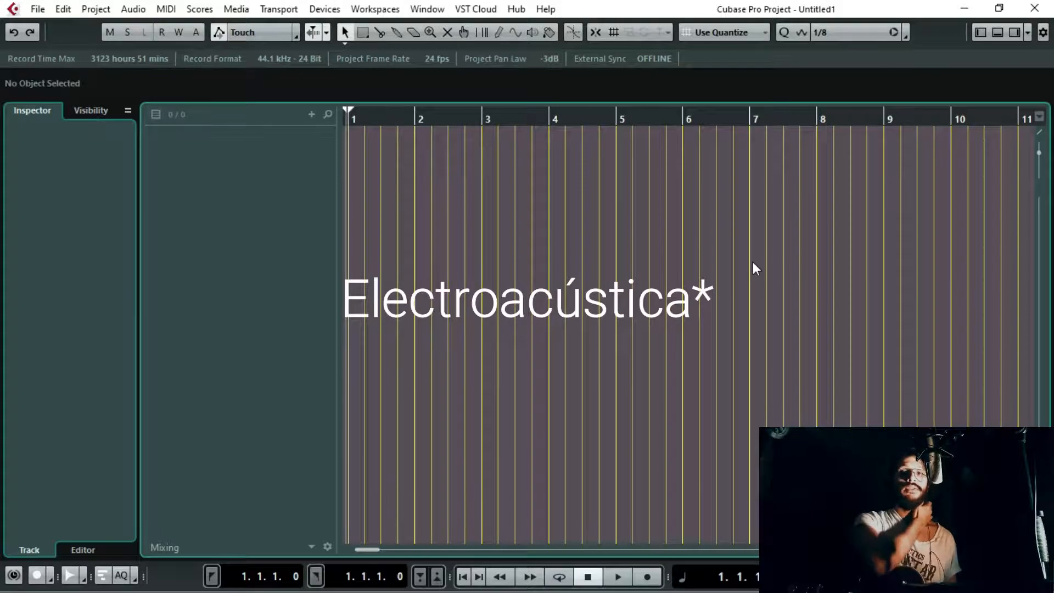
# Step: Open VST Connections and review the stereo output bus and the Stereo In bus with their device ports
pyautogui.click(324, 9)
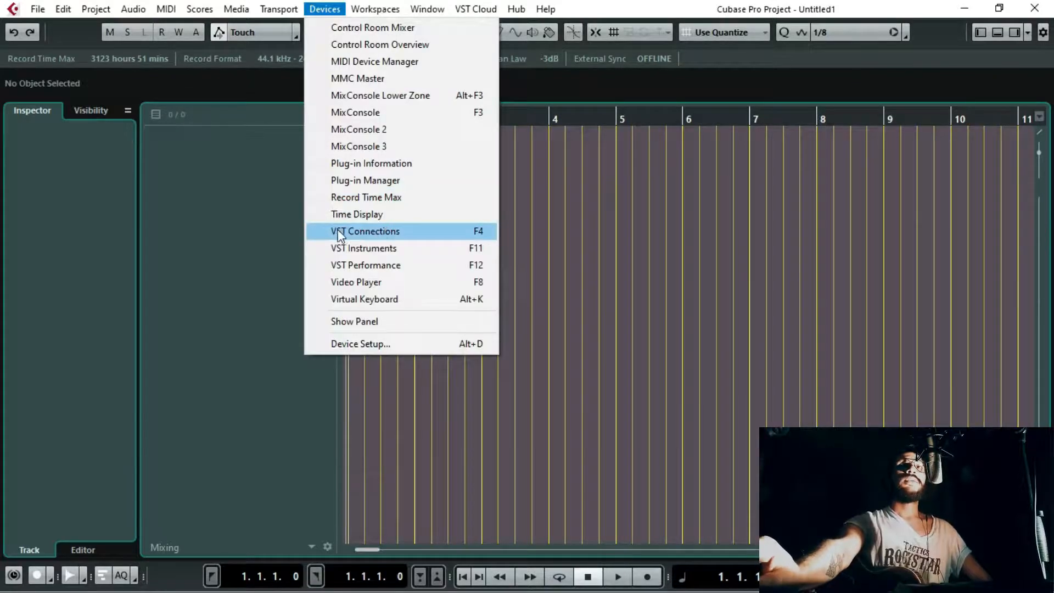
pyautogui.click(471, 236)
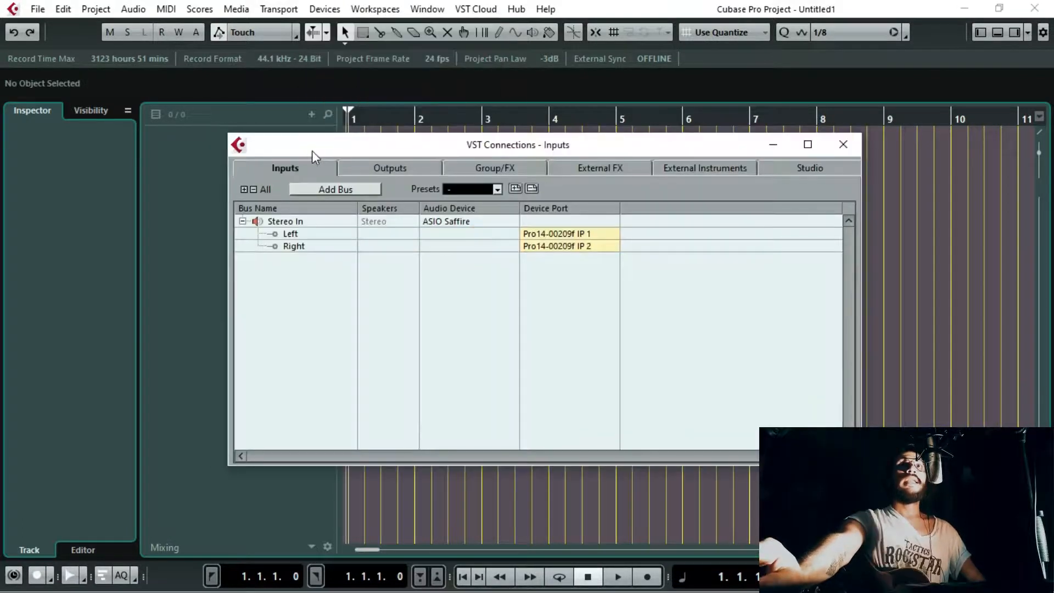
pyautogui.click(416, 169)
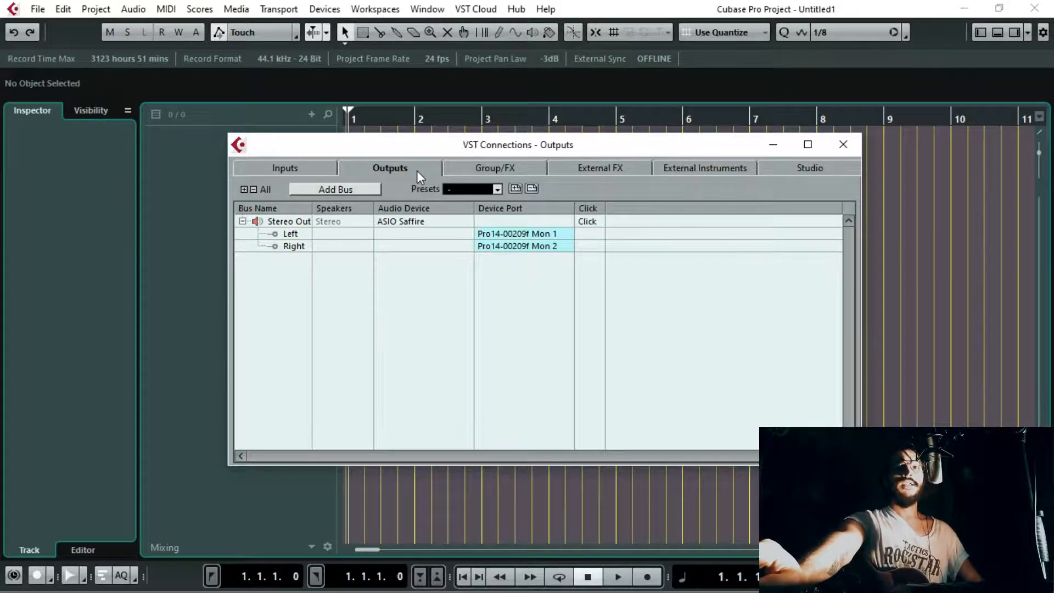
pyautogui.click(285, 167)
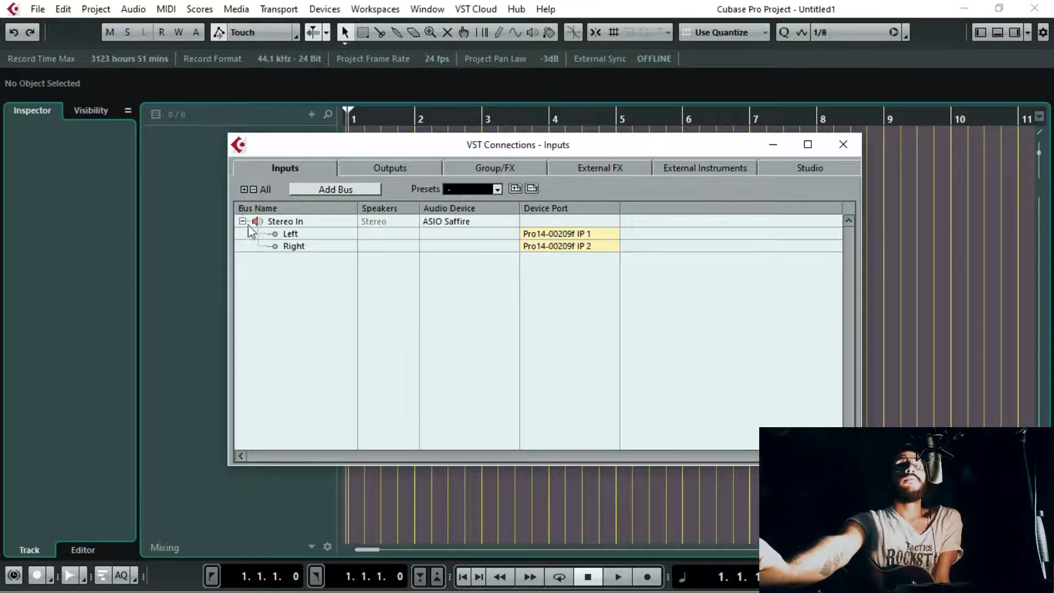
pyautogui.click(300, 219)
pyautogui.click(302, 325)
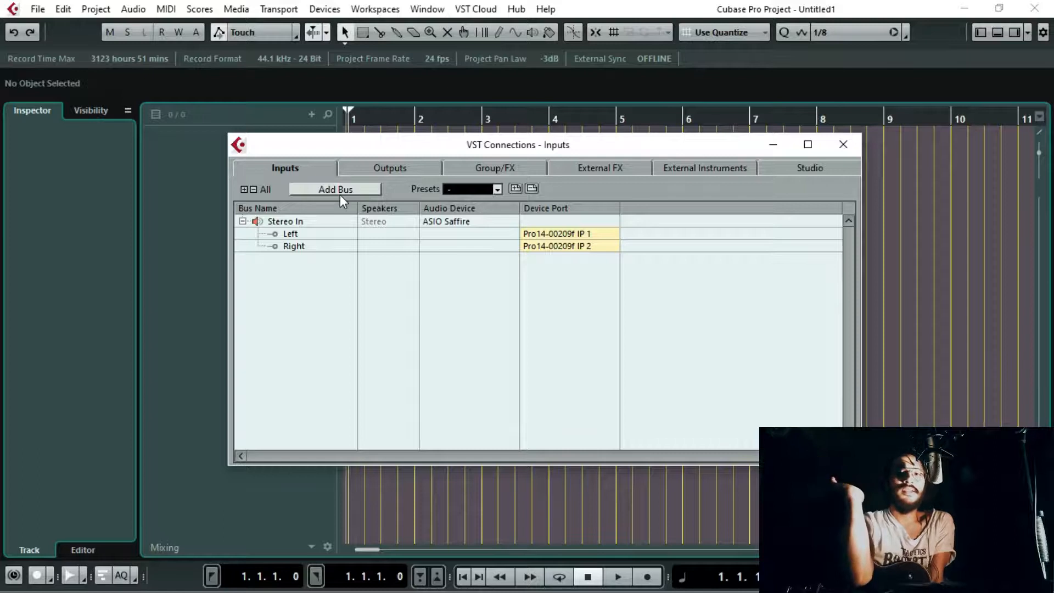
pyautogui.click(291, 224)
pyautogui.click(305, 291)
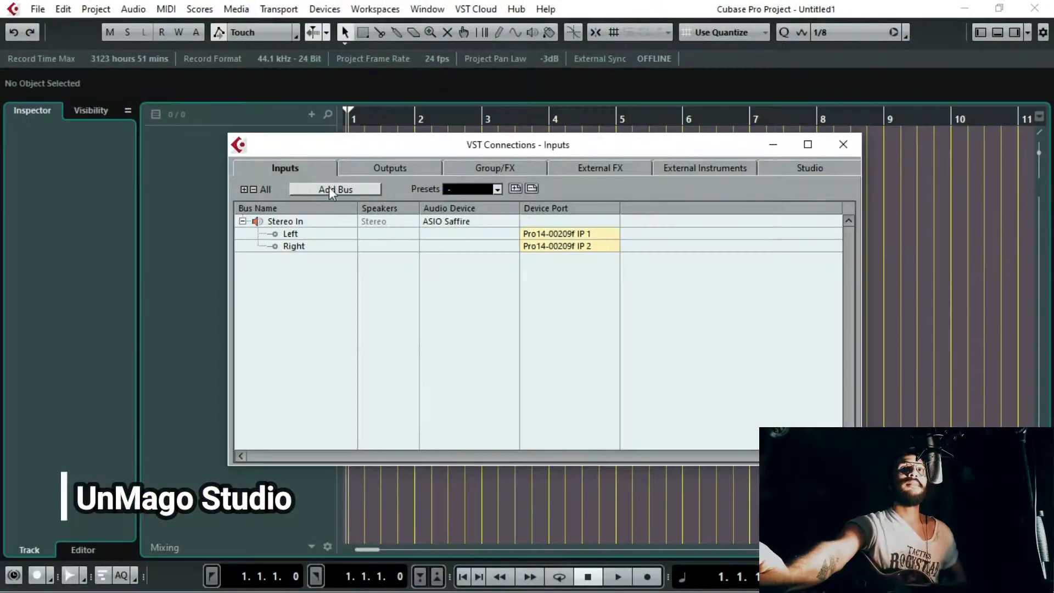
# Step: Add two mono input buses with the bus name left blank
pyautogui.click(341, 189)
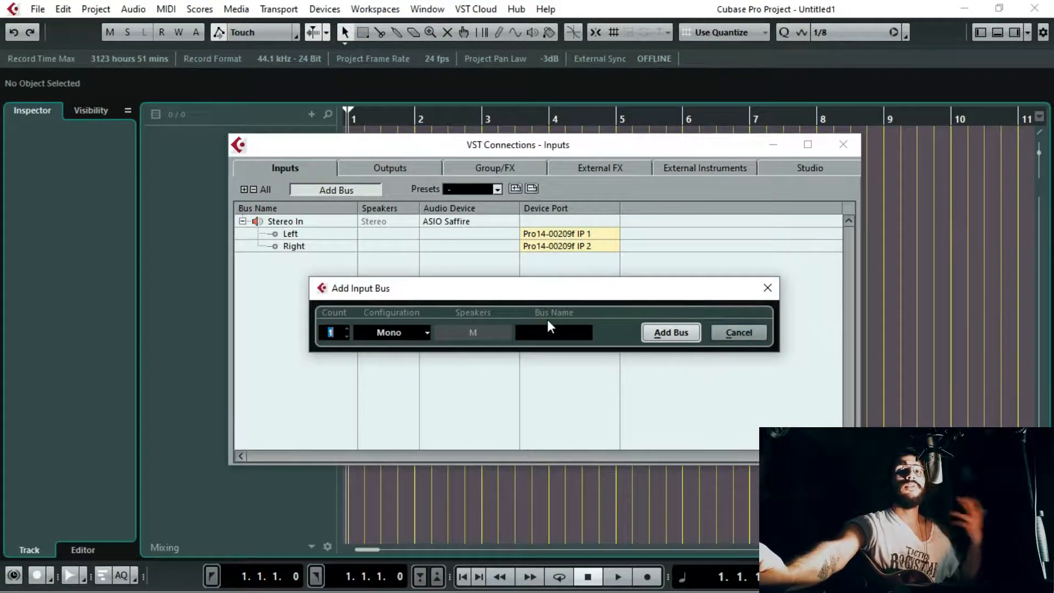
pyautogui.moveTo(538, 300); pyautogui.dragTo(532, 287)
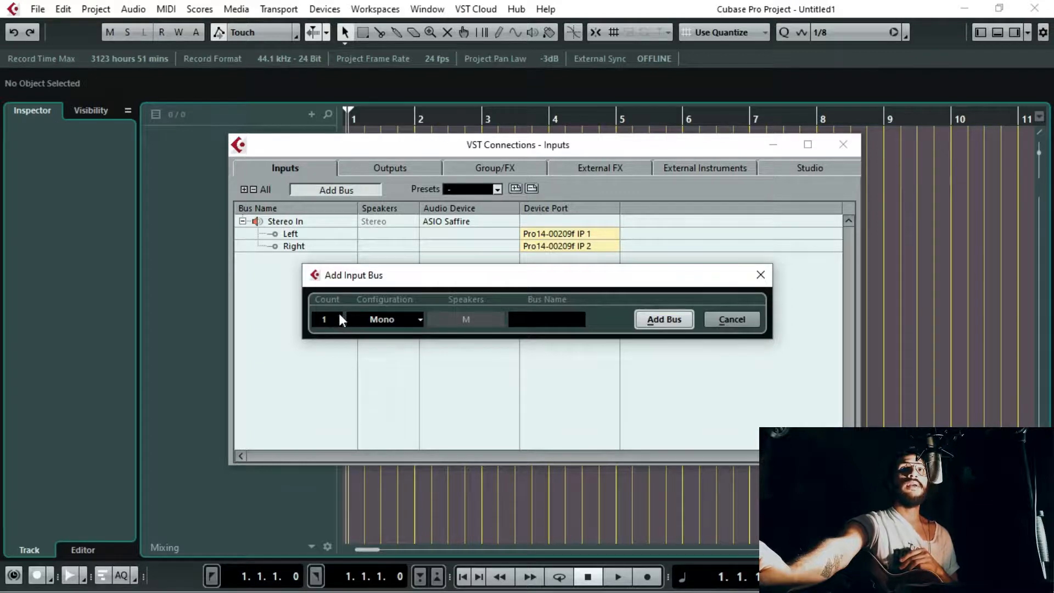
pyautogui.click(421, 318)
pyautogui.click(542, 318)
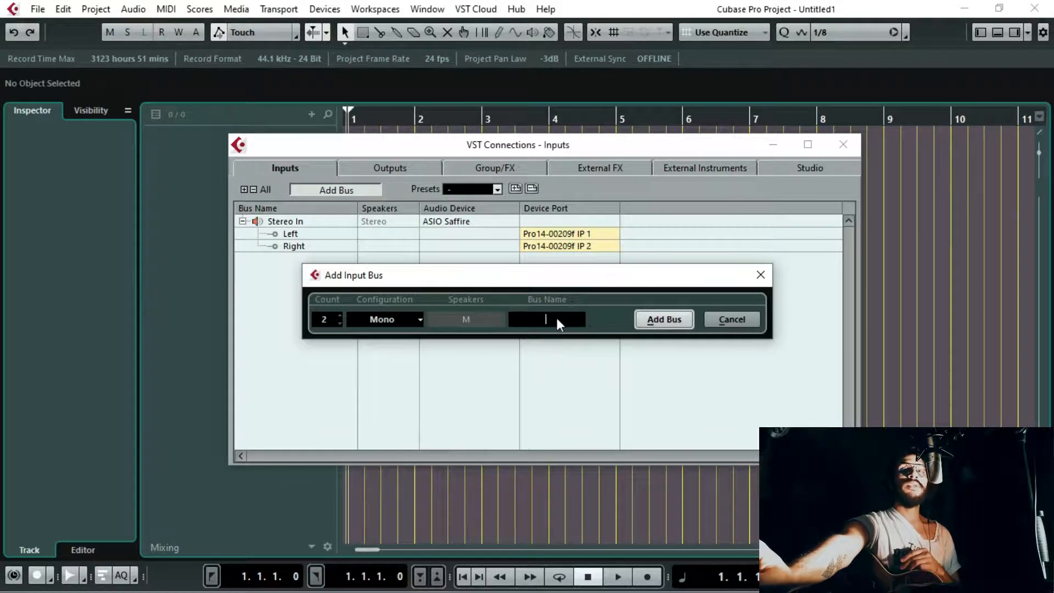
pyautogui.click(661, 321)
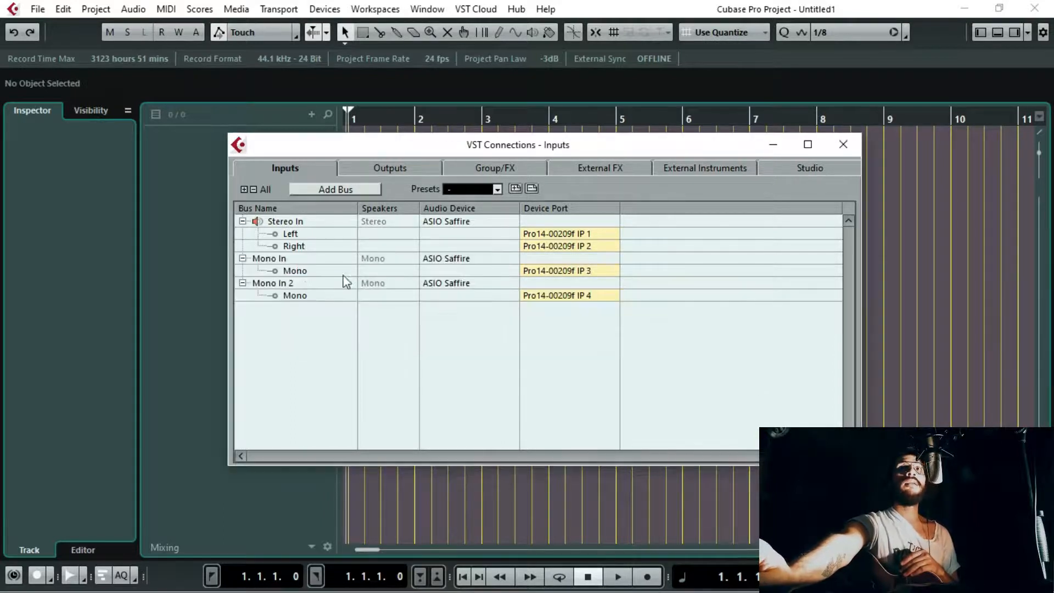
# Step: Examine the Mono In, Mono In 2 and Stereo In buses and their assigned device ports
pyautogui.click(292, 262)
pyautogui.click(294, 282)
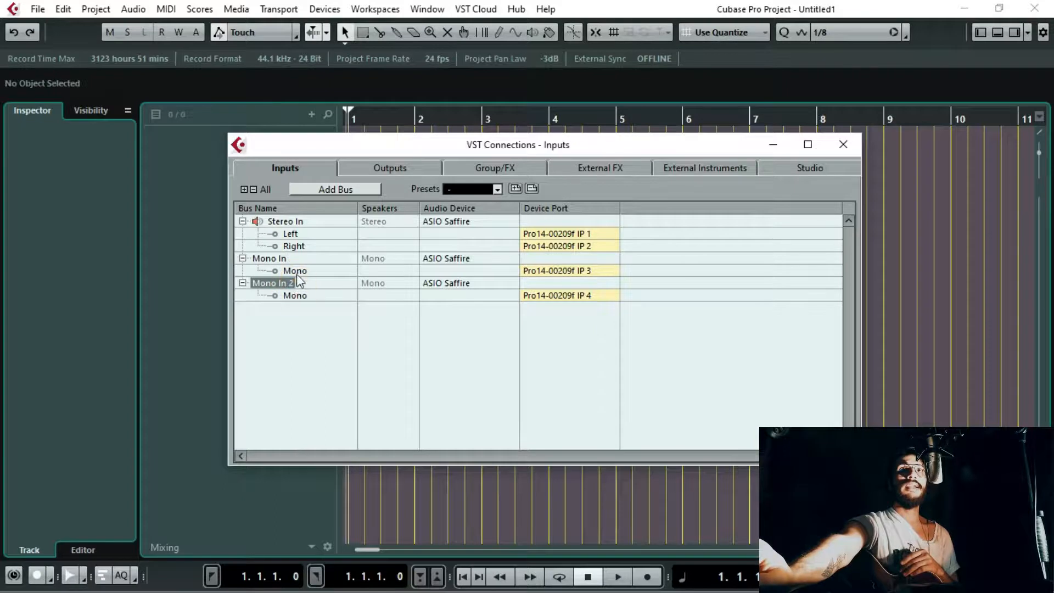
pyautogui.click(279, 259)
pyautogui.click(281, 272)
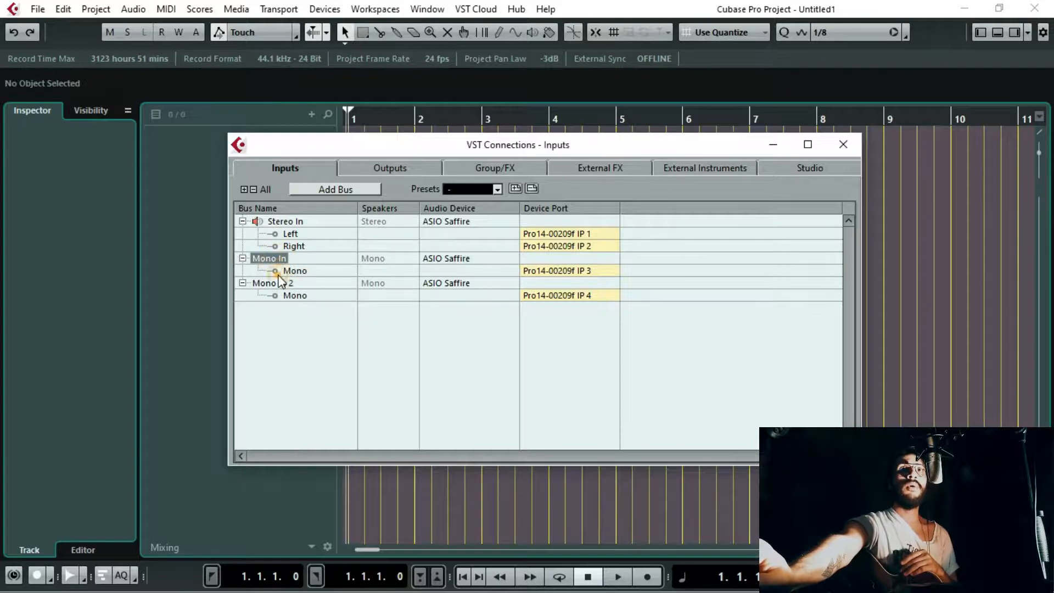
pyautogui.click(275, 284)
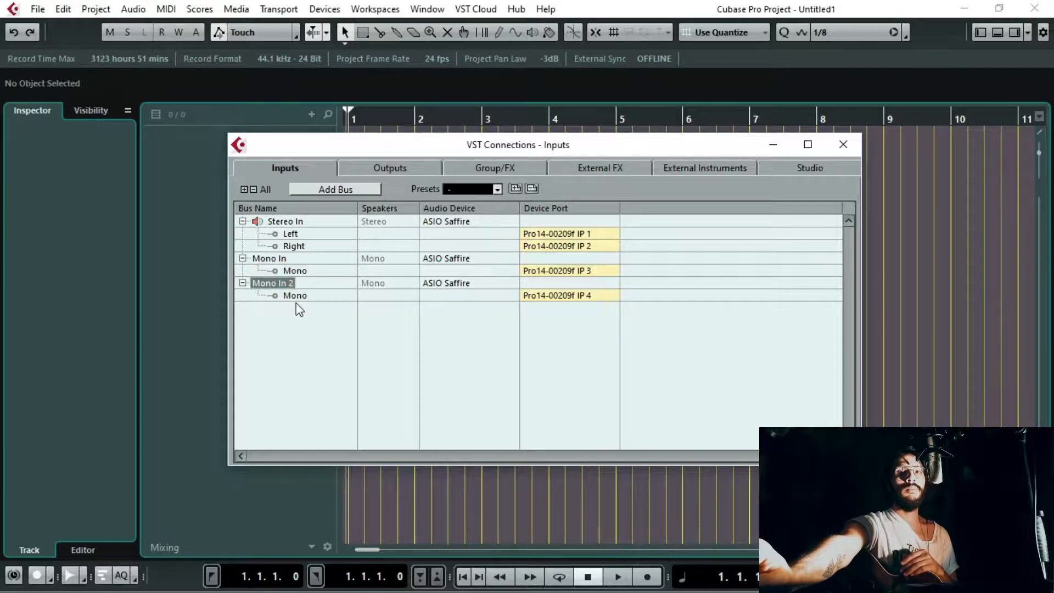
pyautogui.click(286, 221)
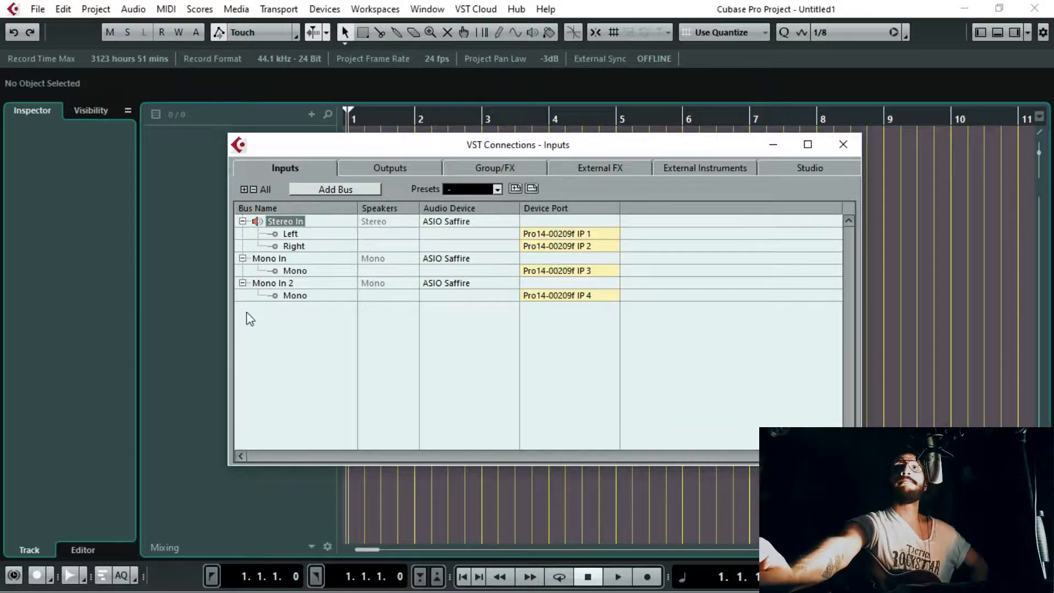
# Step: Assign the Mono In bus to the interface's IP 1 device port and the Mono In 2 bus to IP 2
pyautogui.click(269, 258)
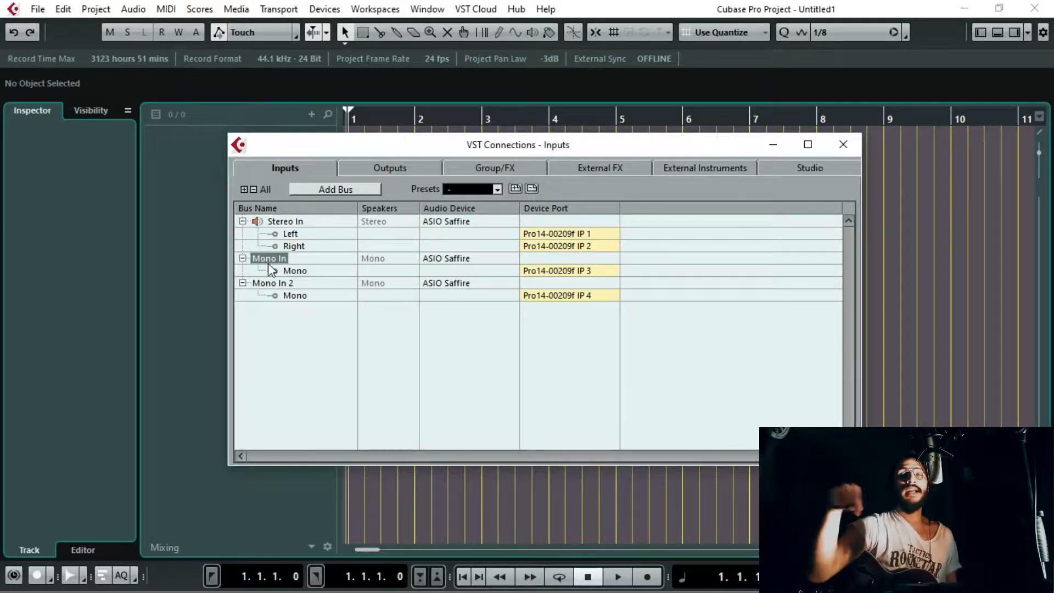
pyautogui.doubleClick(273, 259)
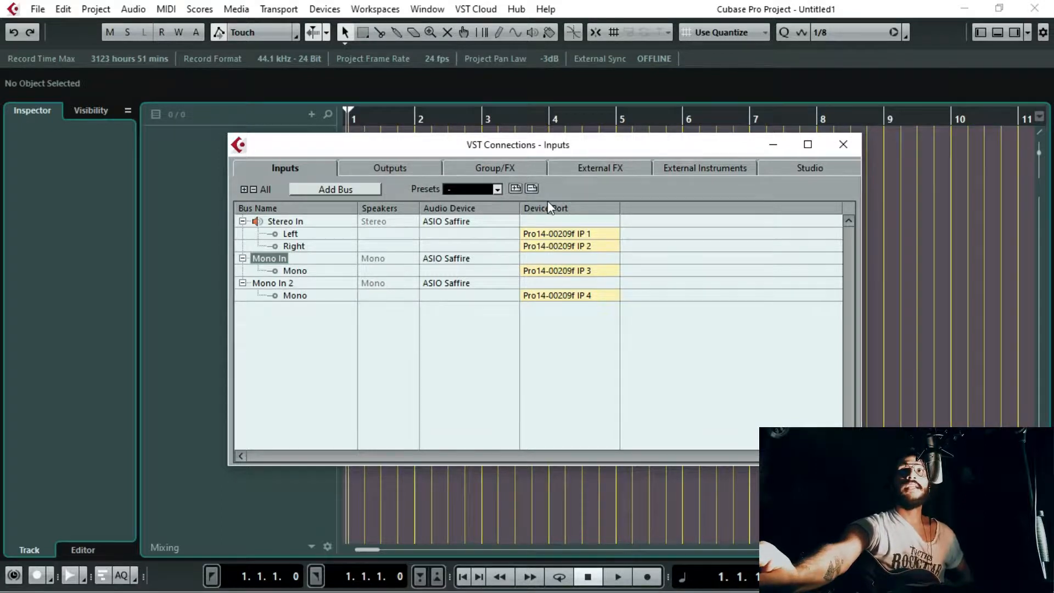
pyautogui.click(568, 269)
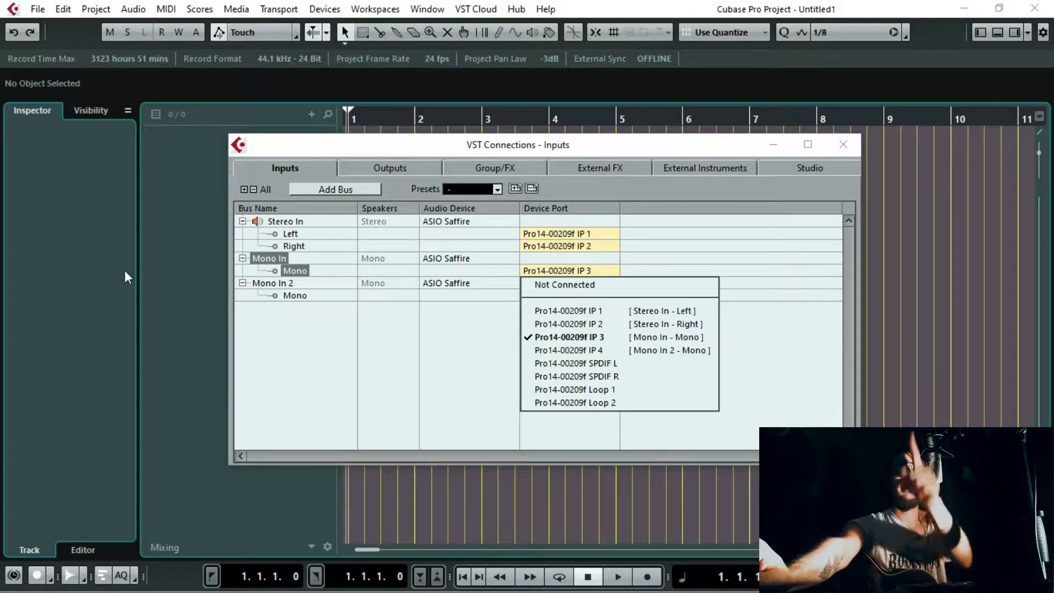
pyautogui.click(264, 258)
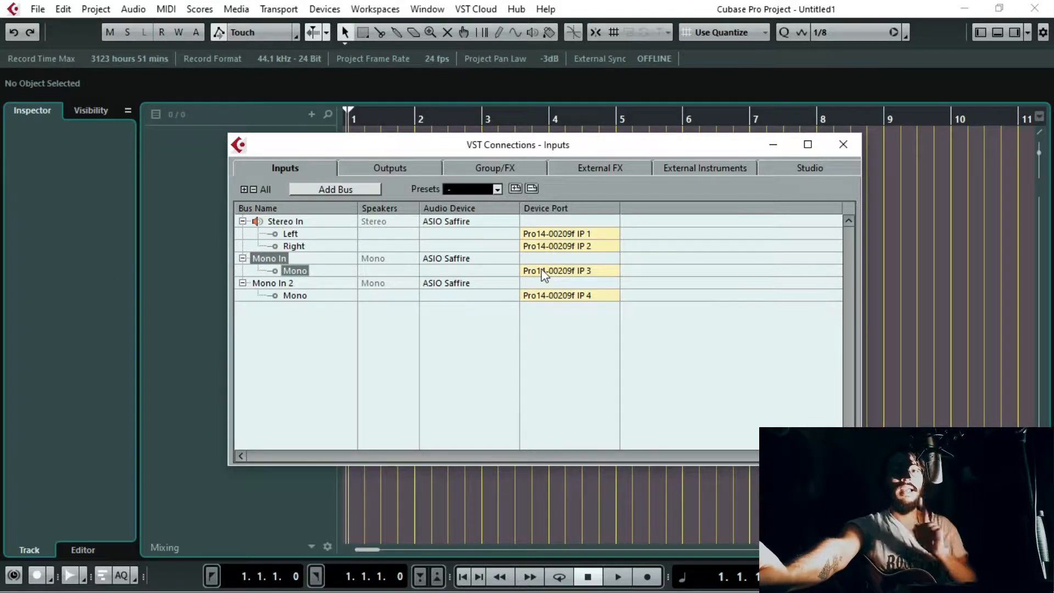
pyautogui.click(565, 271)
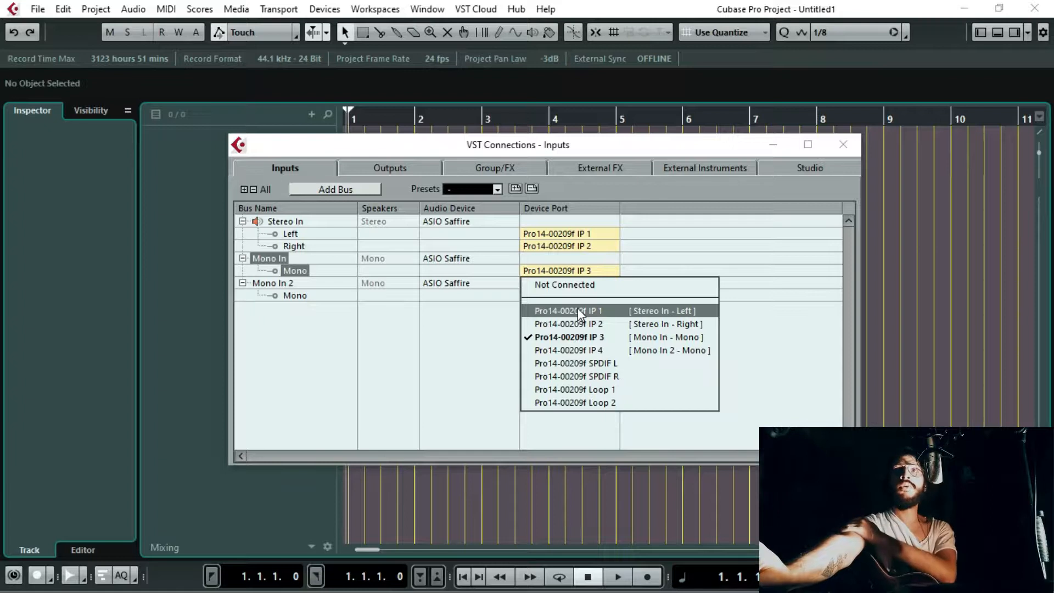
pyautogui.click(612, 311)
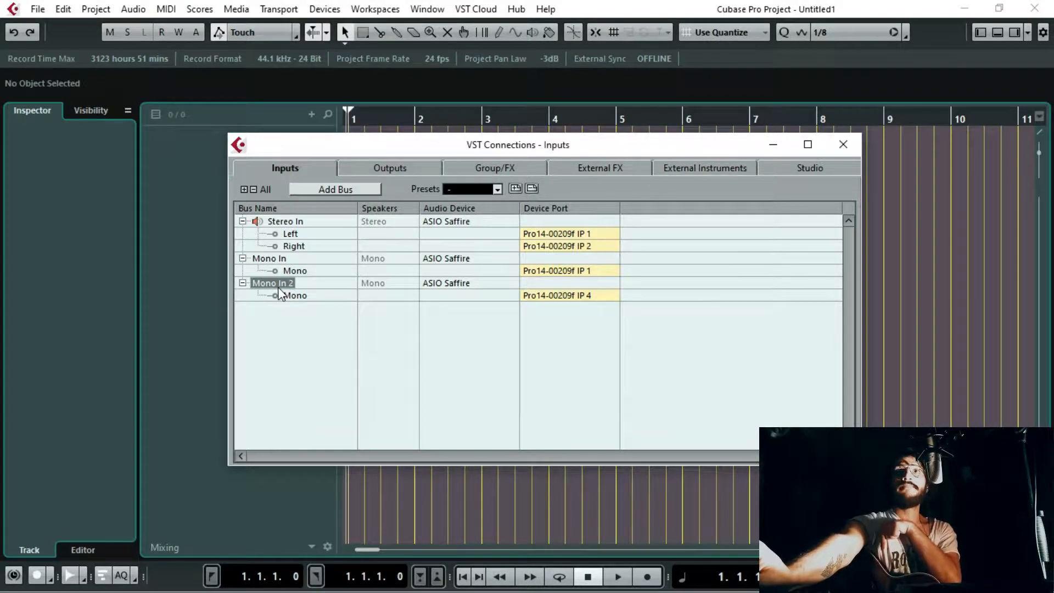
pyautogui.click(578, 296)
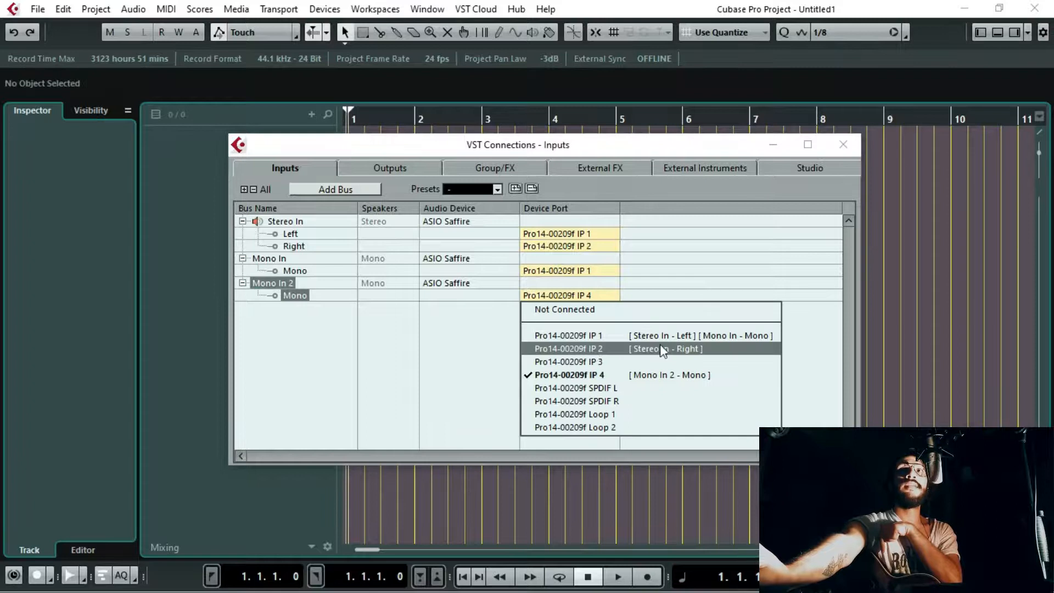
pyautogui.click(604, 354)
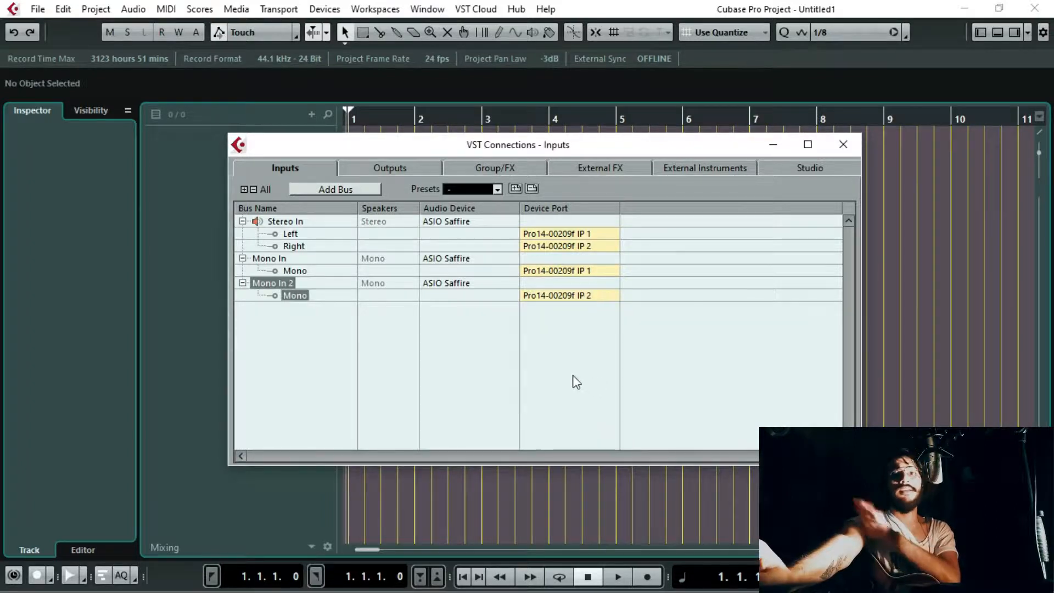
# Step: Compare the Stereo In channels with the Mono In and Mono In 2 buses and their device ports, and close VST Connections
pyautogui.click(289, 235)
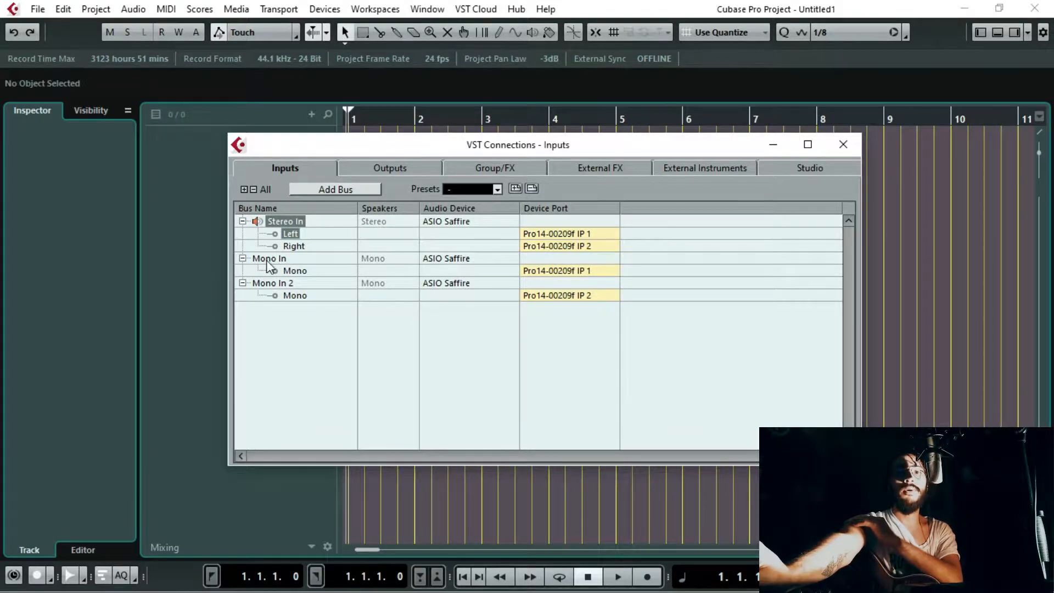
pyautogui.click(294, 246)
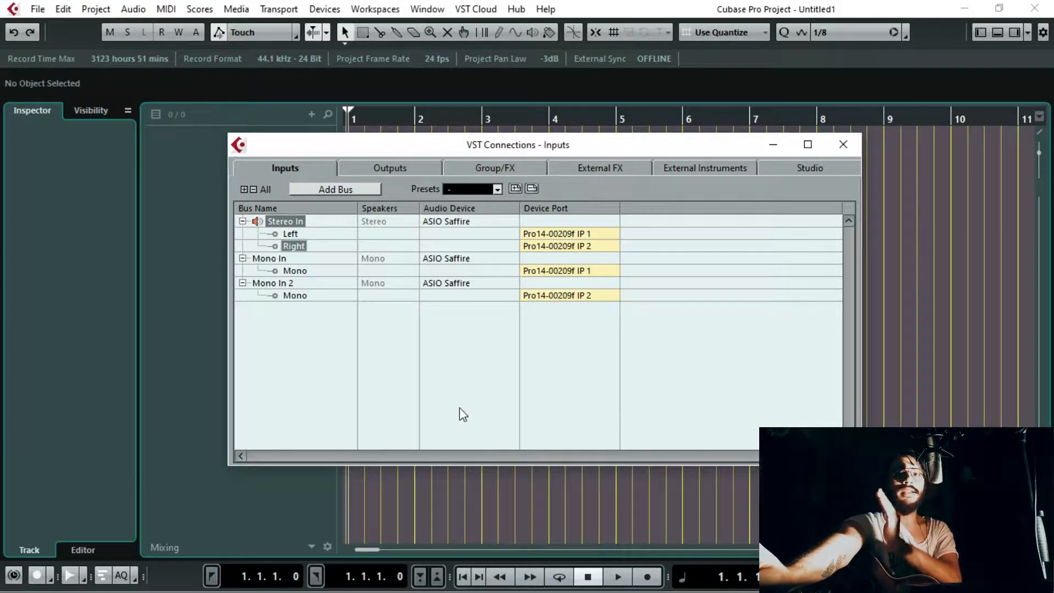
pyautogui.click(373, 360)
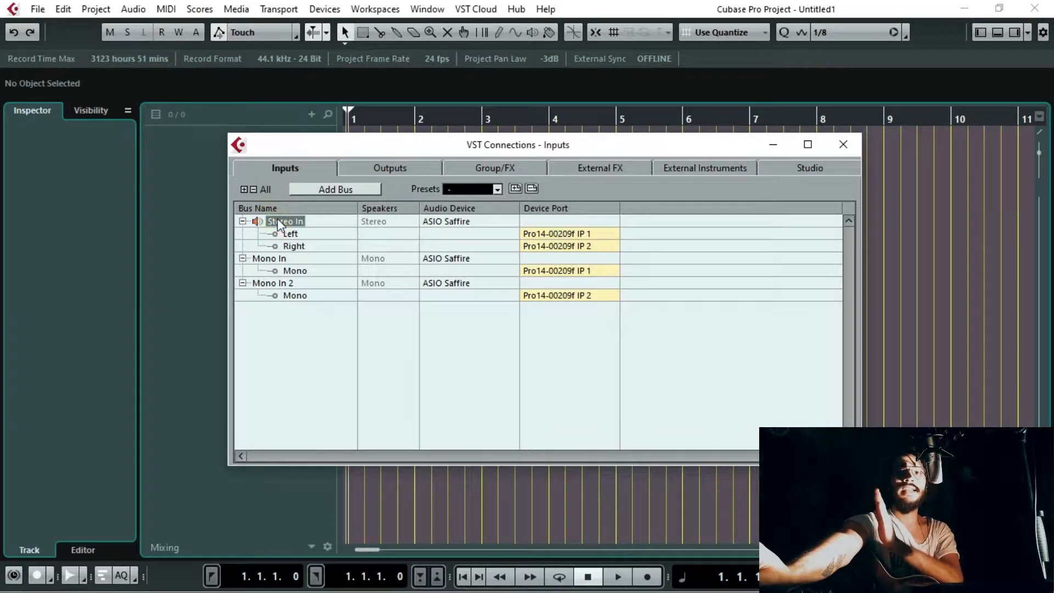
pyautogui.click(271, 257)
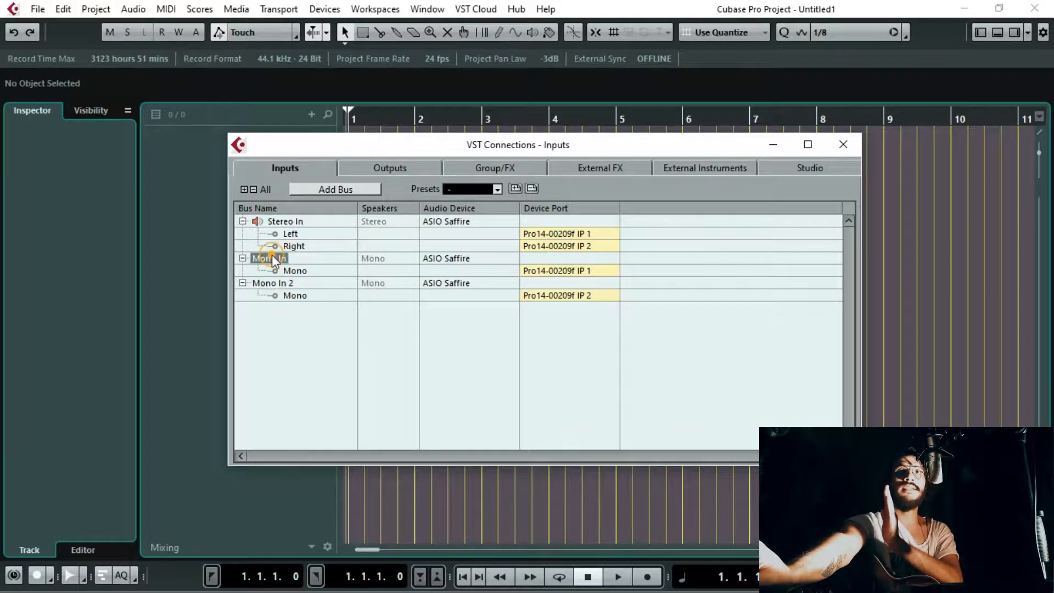
pyautogui.click(270, 284)
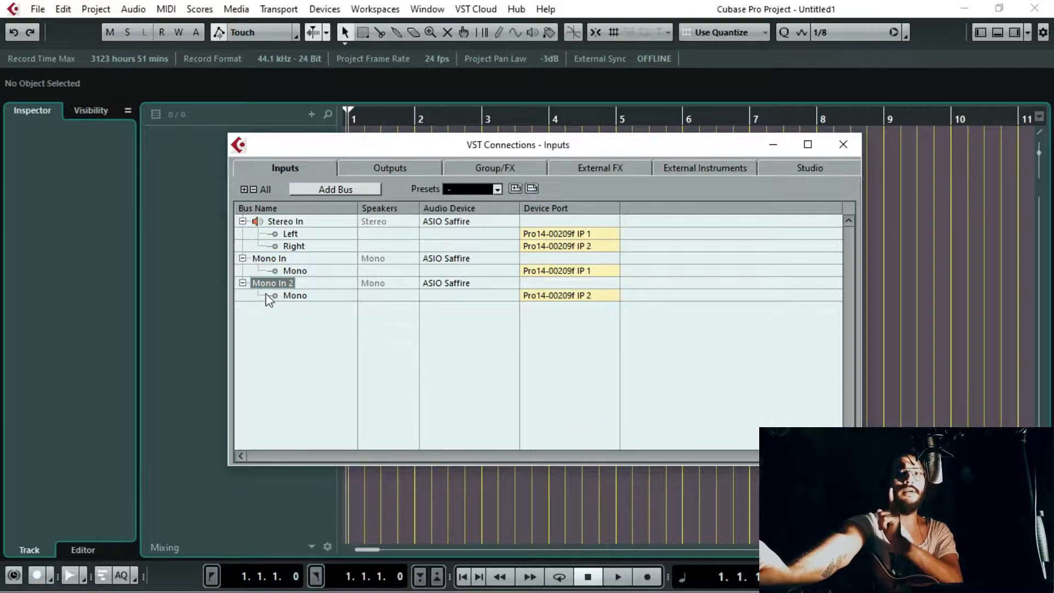
pyautogui.click(843, 145)
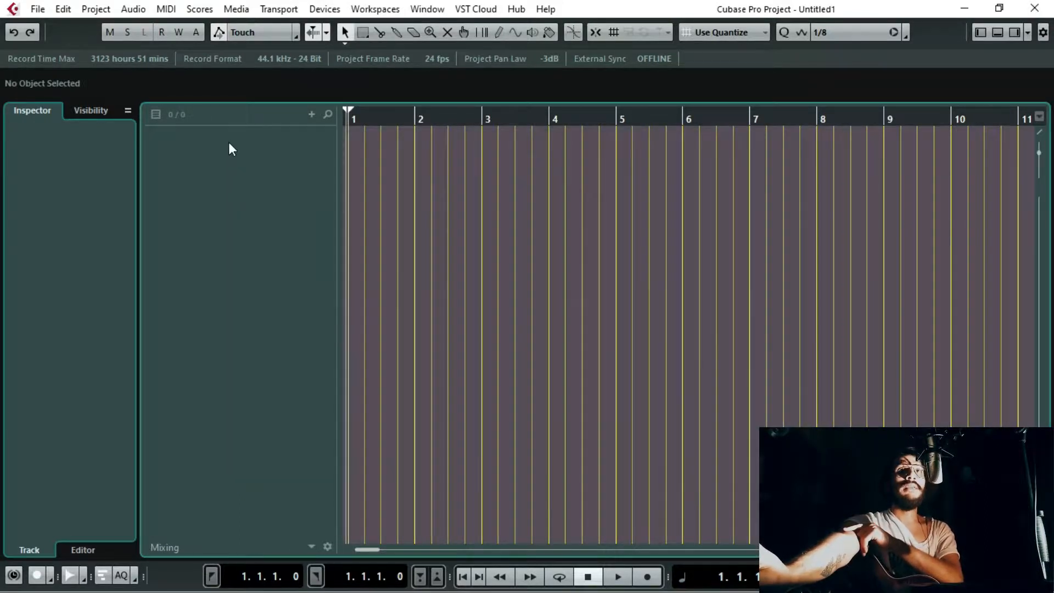
# Step: Add two mono audio tracks with the track name left blank and the output routed to Stereo Out
pyautogui.rightClick(229, 144)
pyautogui.click(263, 150)
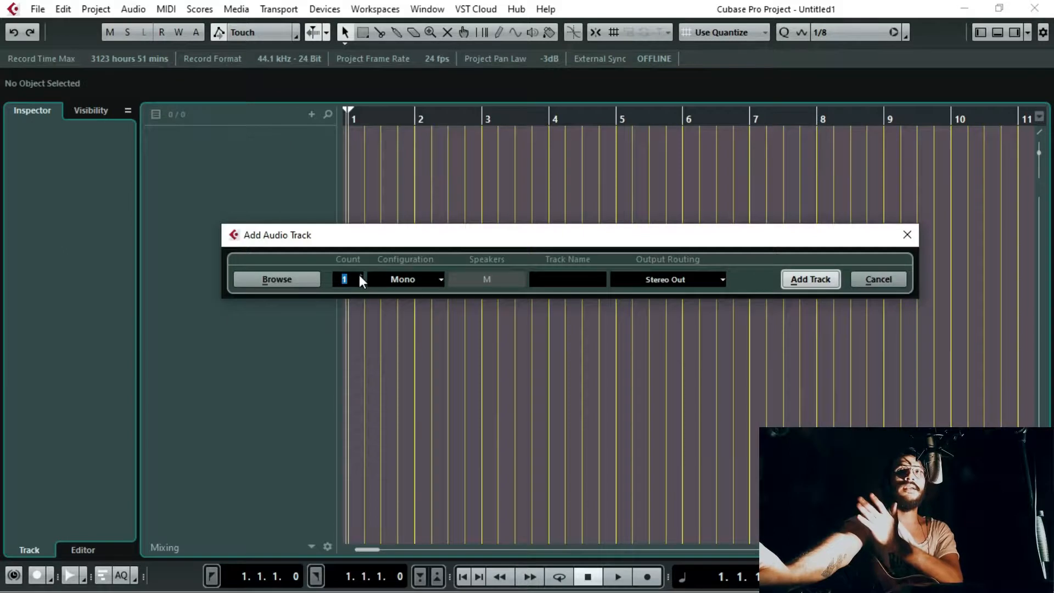
pyautogui.click(361, 275)
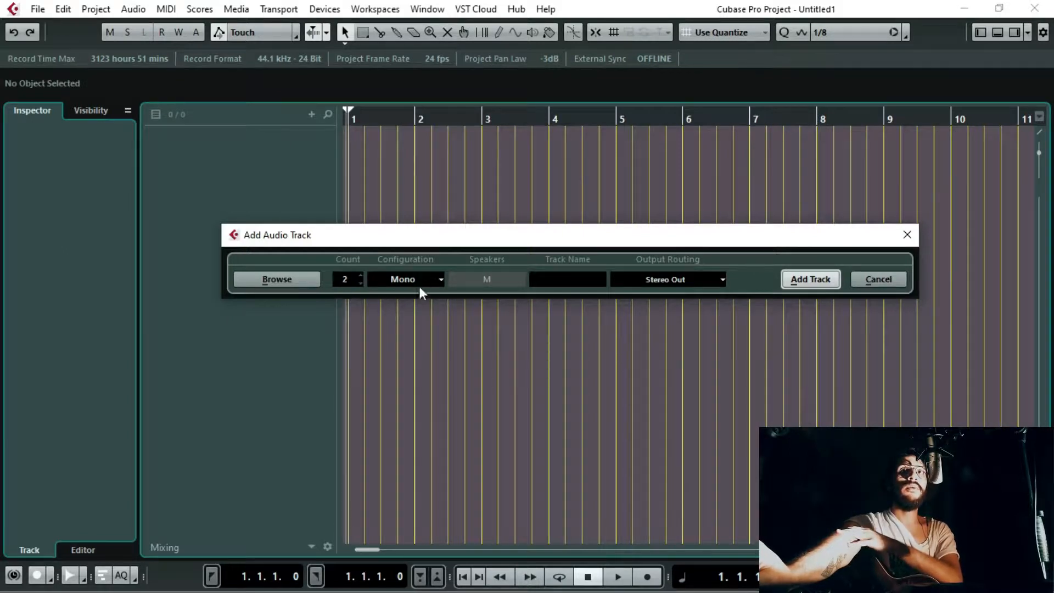
pyautogui.click(578, 276)
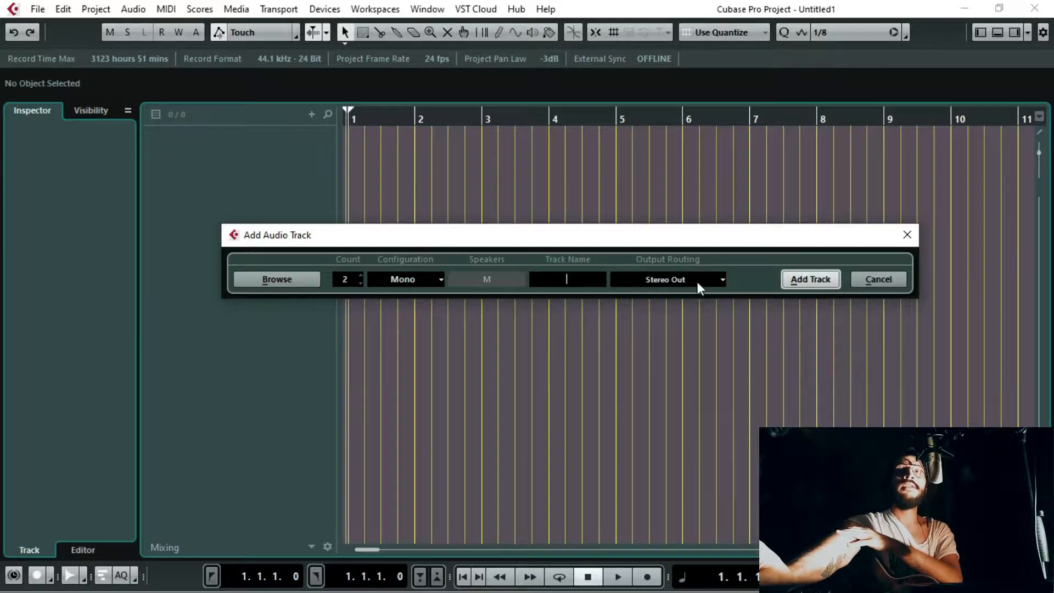
pyautogui.click(680, 281)
pyautogui.click(682, 277)
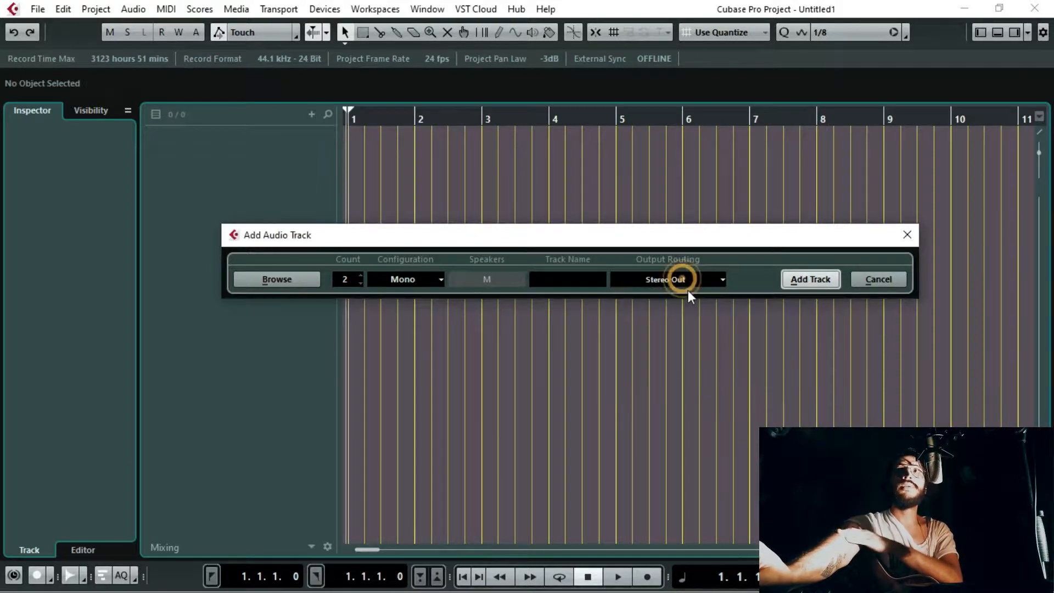
pyautogui.click(804, 278)
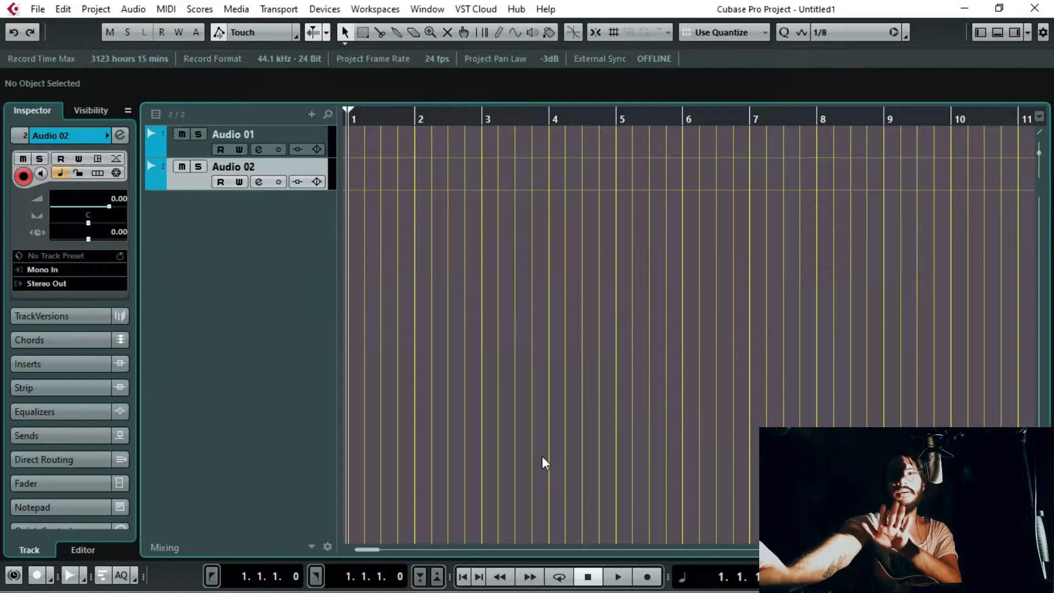
# Step: Rename the first audio track Micrófono and the second one Guitarra
pyautogui.click(258, 133)
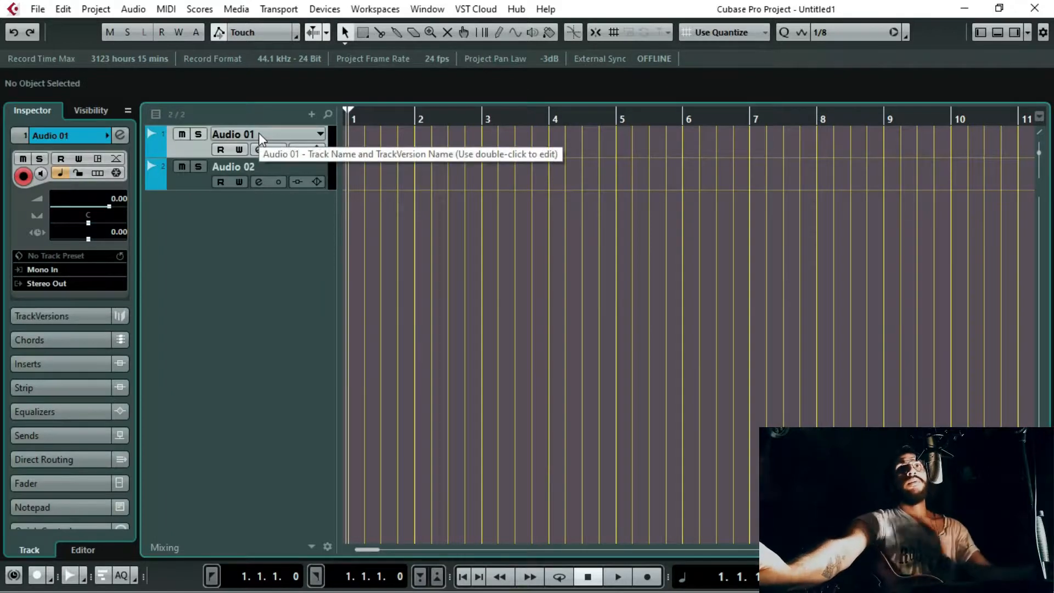
pyautogui.doubleClick(258, 133)
pyautogui.write('Micrófono')
pyautogui.press('Return')
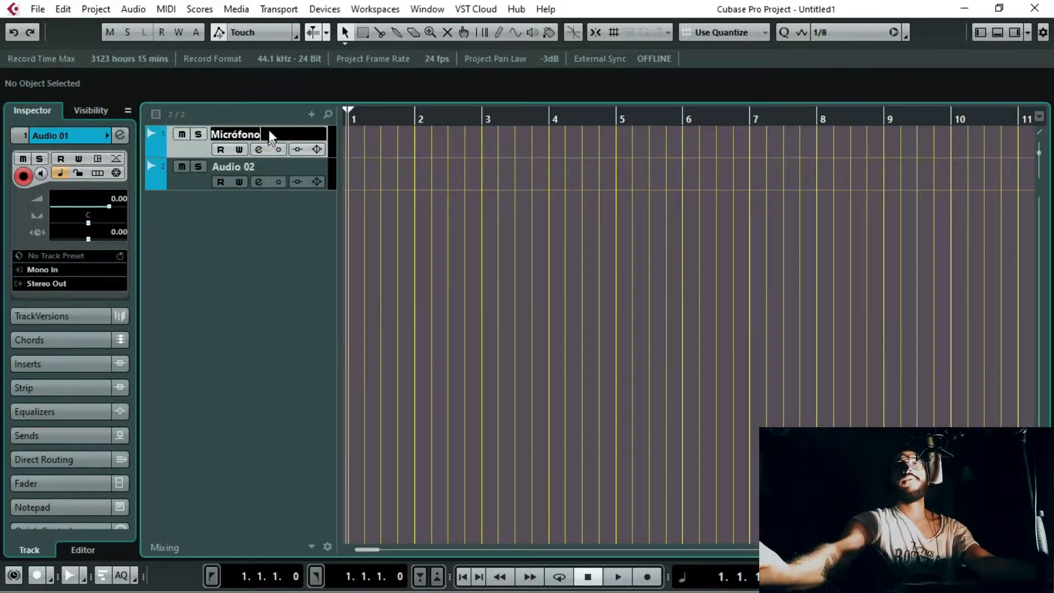
pyautogui.doubleClick(244, 167)
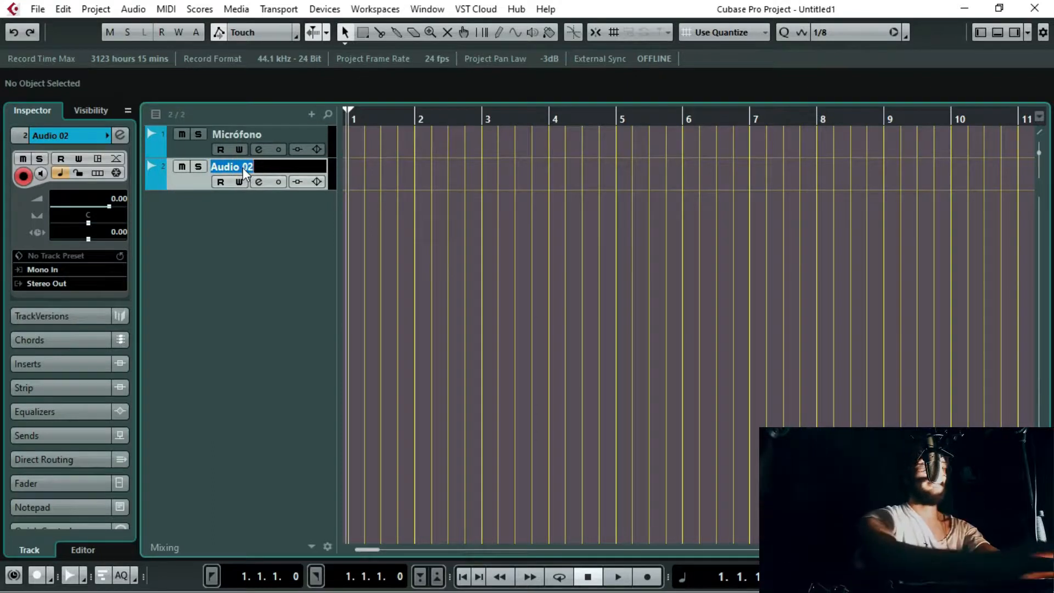
pyautogui.write('Guitarra')
pyautogui.press('Return')
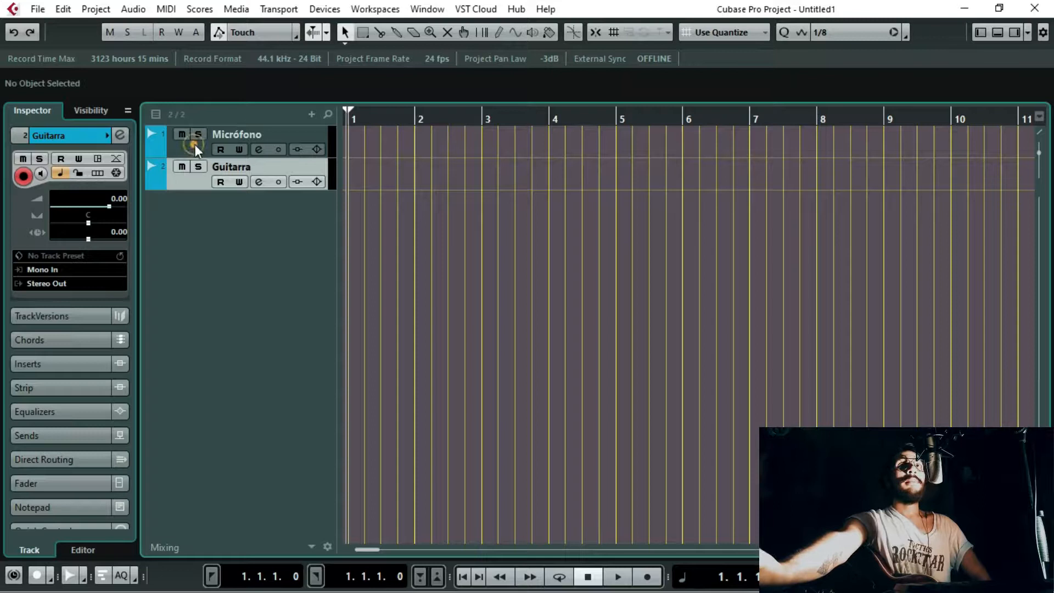
# Step: Review the input buses available to the Micrófono track and choose Mono In as its input routing
pyautogui.click(195, 144)
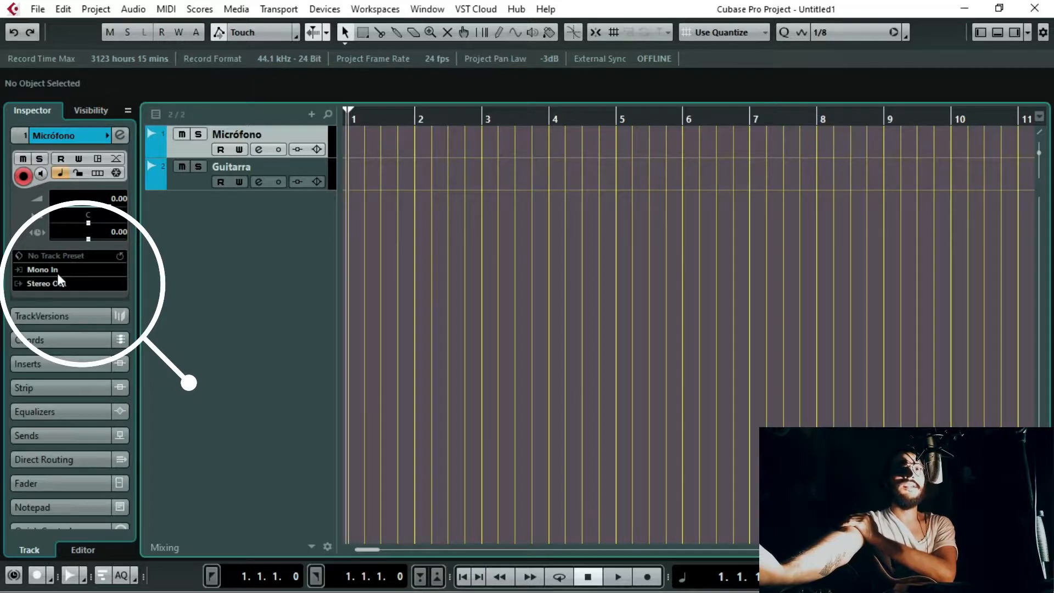
pyautogui.click(40, 271)
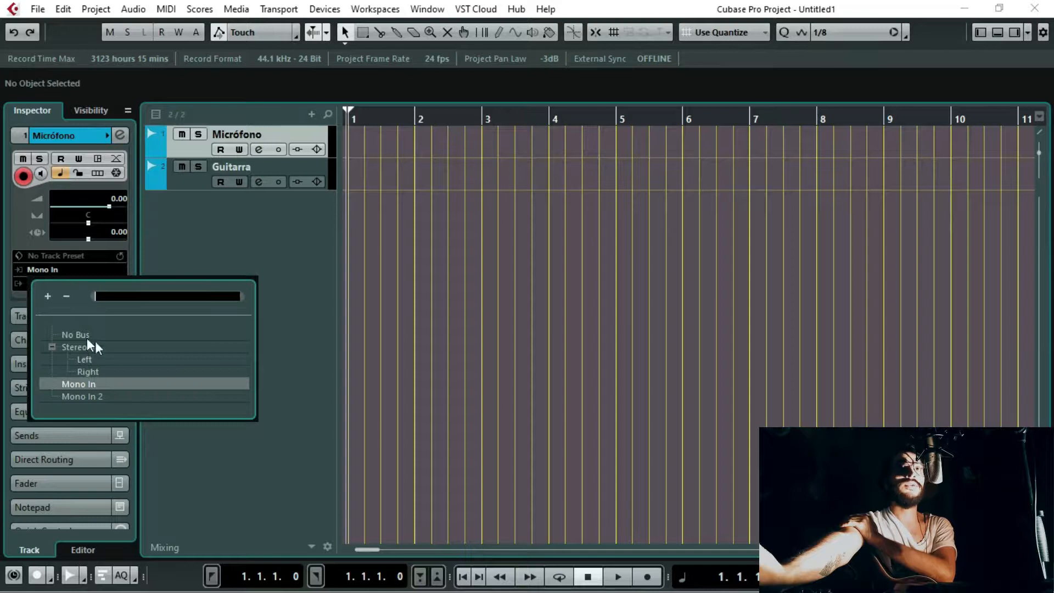
pyautogui.click(325, 9)
pyautogui.click(324, 9)
pyautogui.click(357, 249)
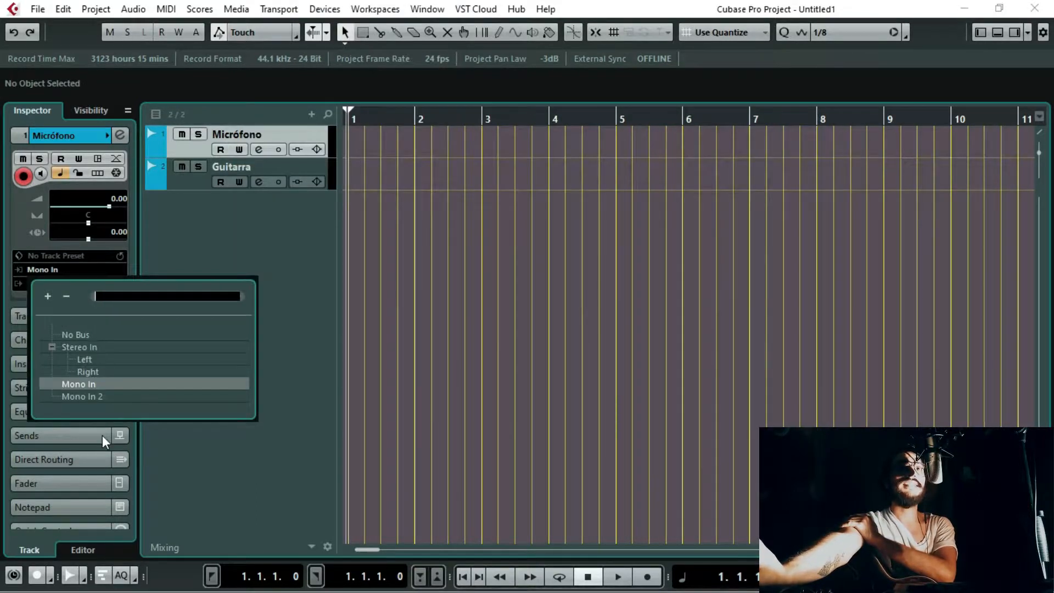
pyautogui.click(84, 384)
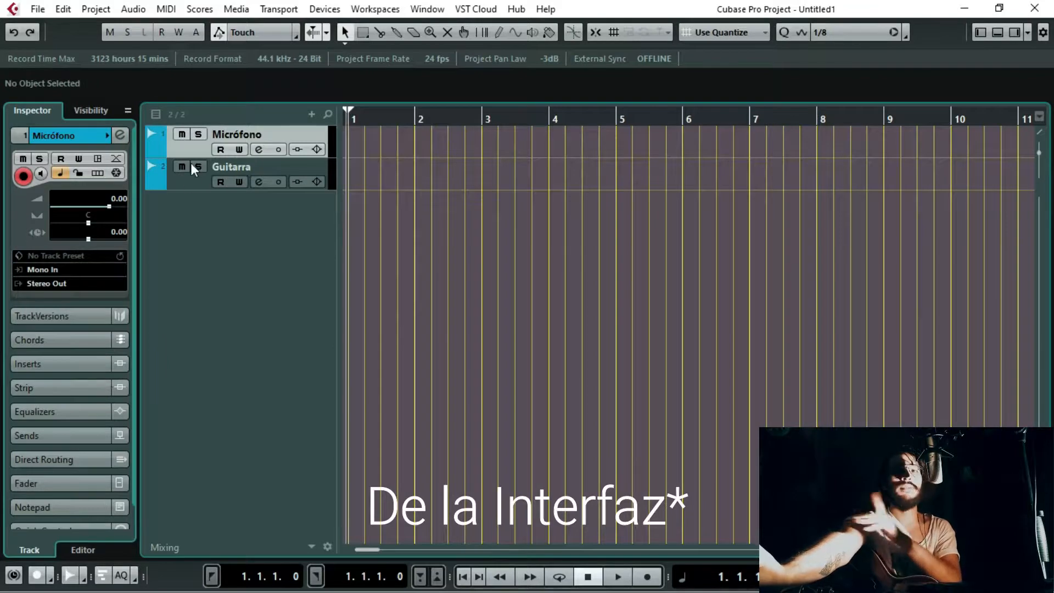
# Step: Set the Guitarra track's input routing to Mono In 2
pyautogui.click(198, 190)
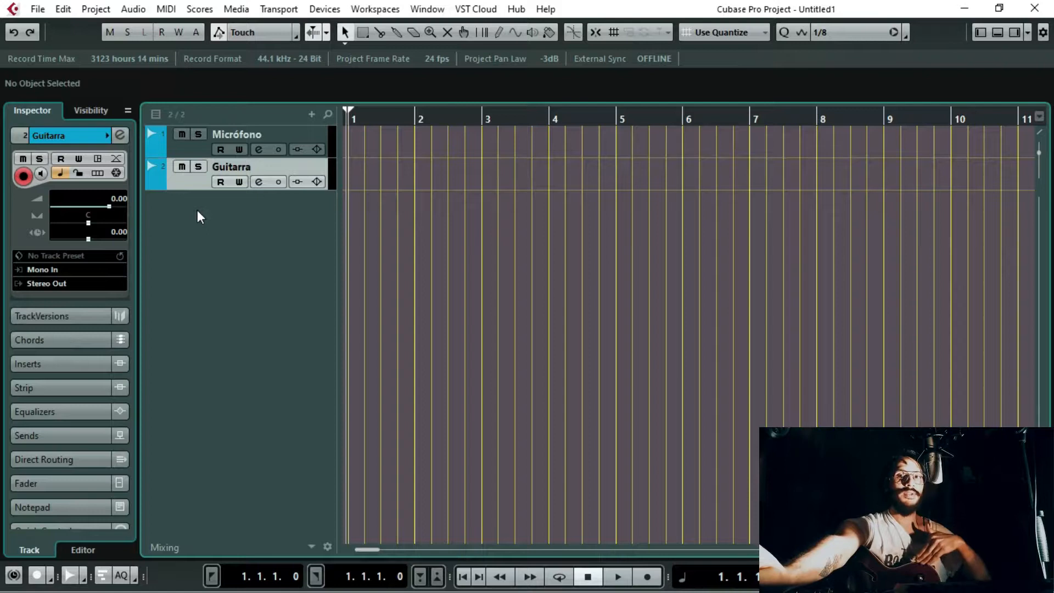
pyautogui.click(51, 270)
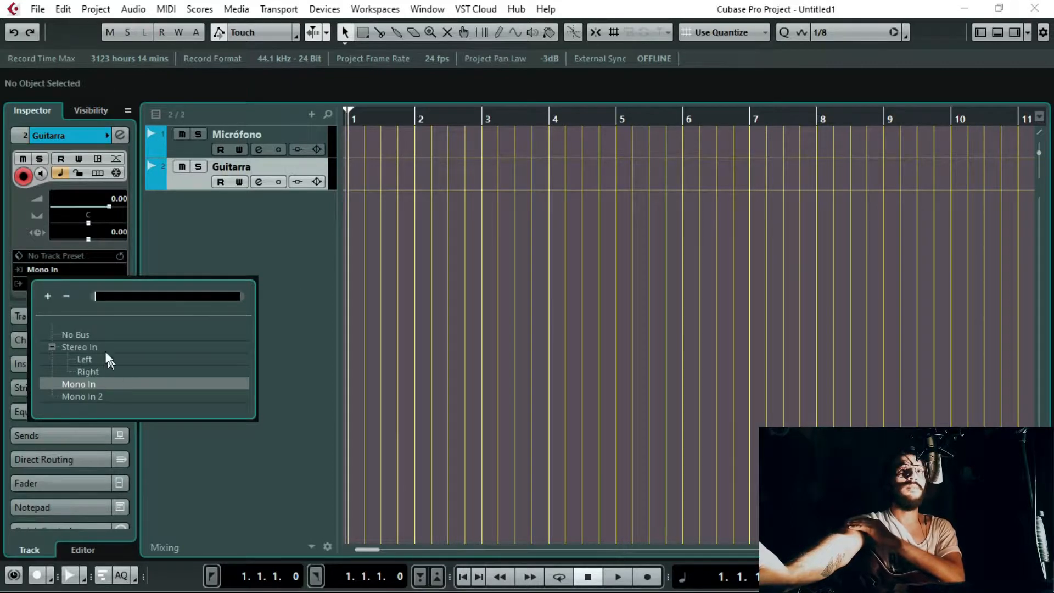
pyautogui.click(90, 385)
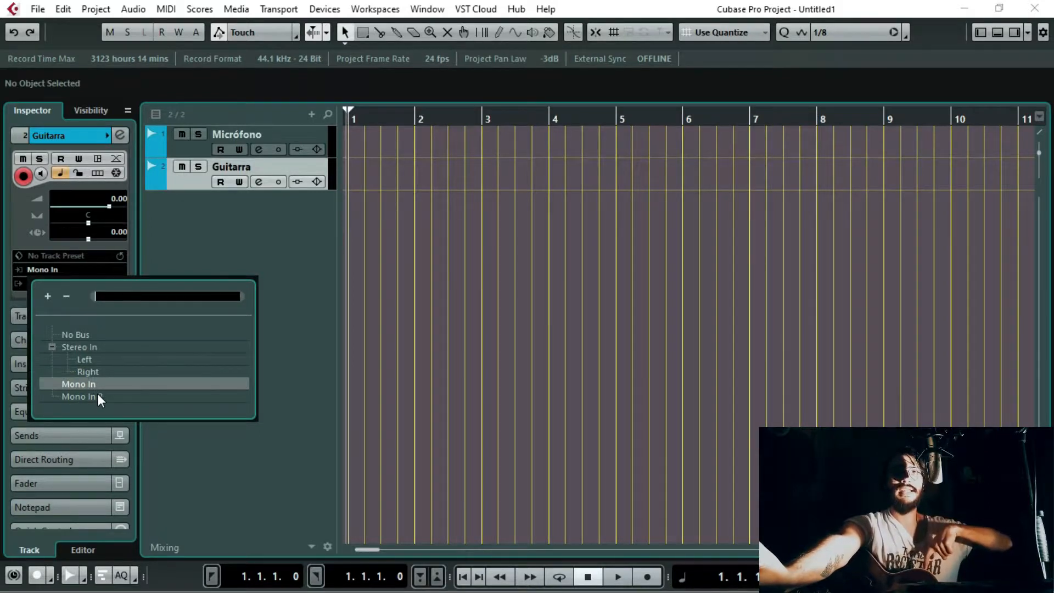
pyautogui.click(98, 395)
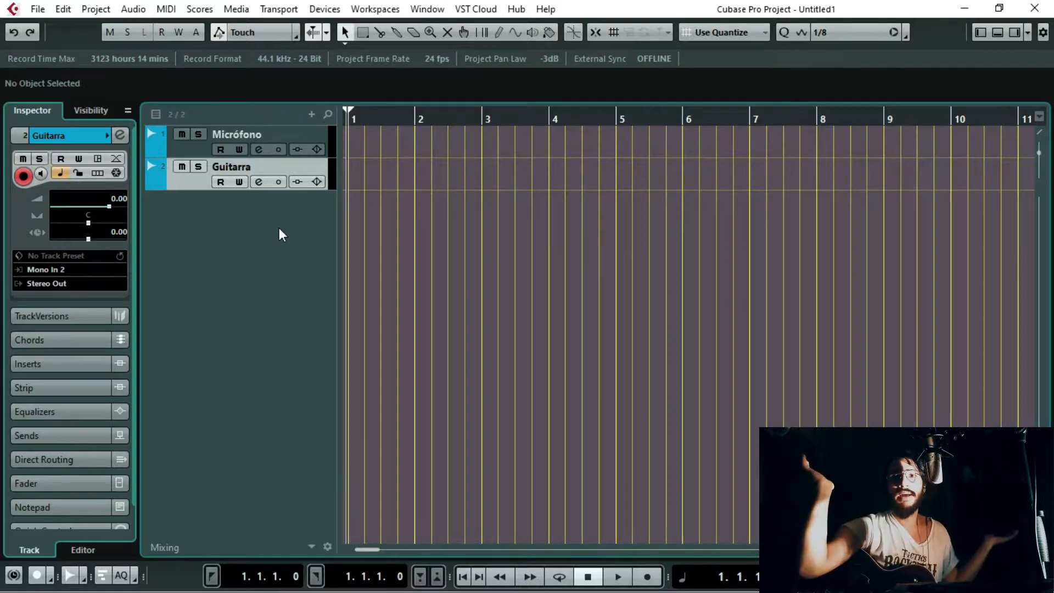
# Step: Toggle record enable on the Micrófono track, and switch its input monitoring on and off again
pyautogui.press('Up')
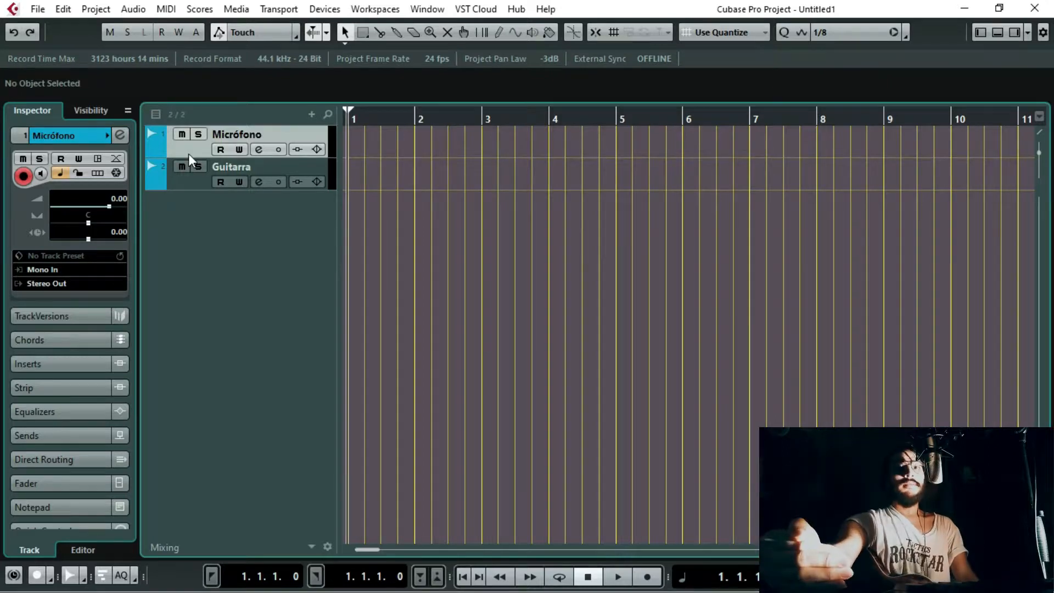
pyautogui.click(23, 176)
pyautogui.click(22, 176)
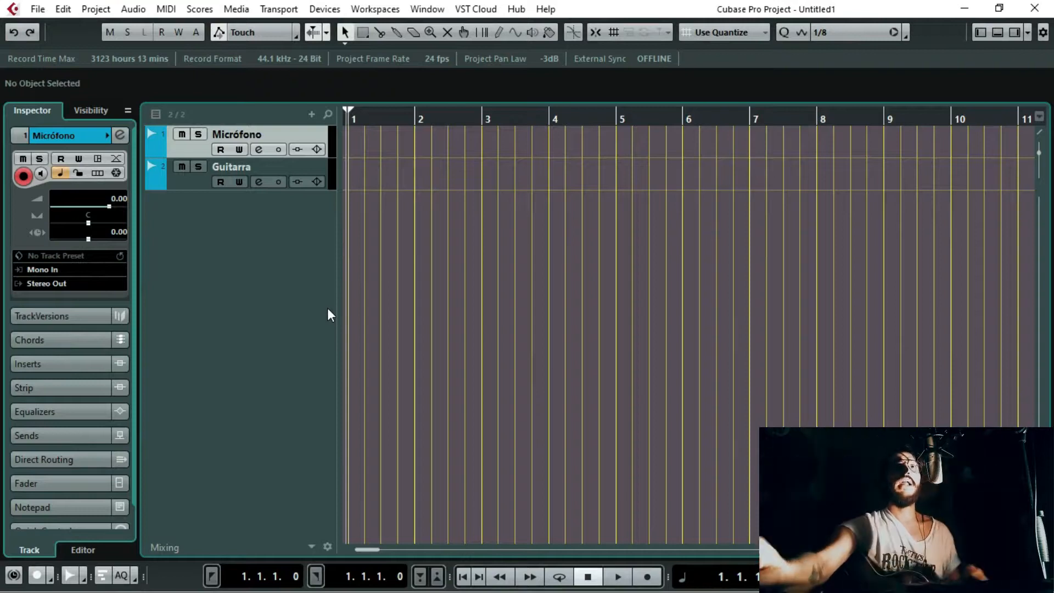
pyautogui.click(43, 174)
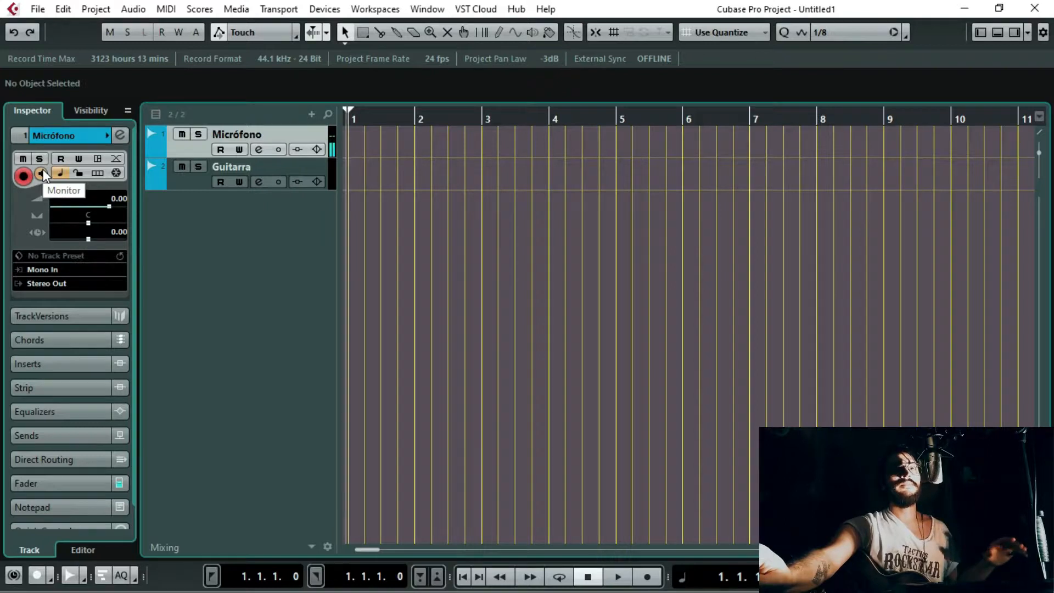
pyautogui.click(42, 174)
pyautogui.click(197, 144)
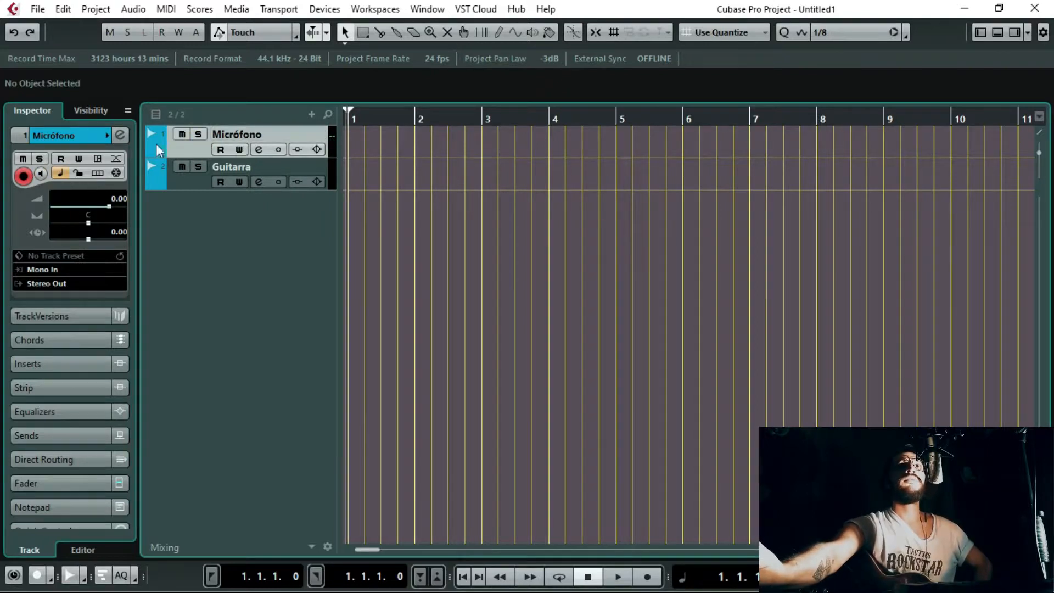
# Step: Color the Micrófono track red and show the floating transport panel
pyautogui.click(108, 135)
pyautogui.click(135, 135)
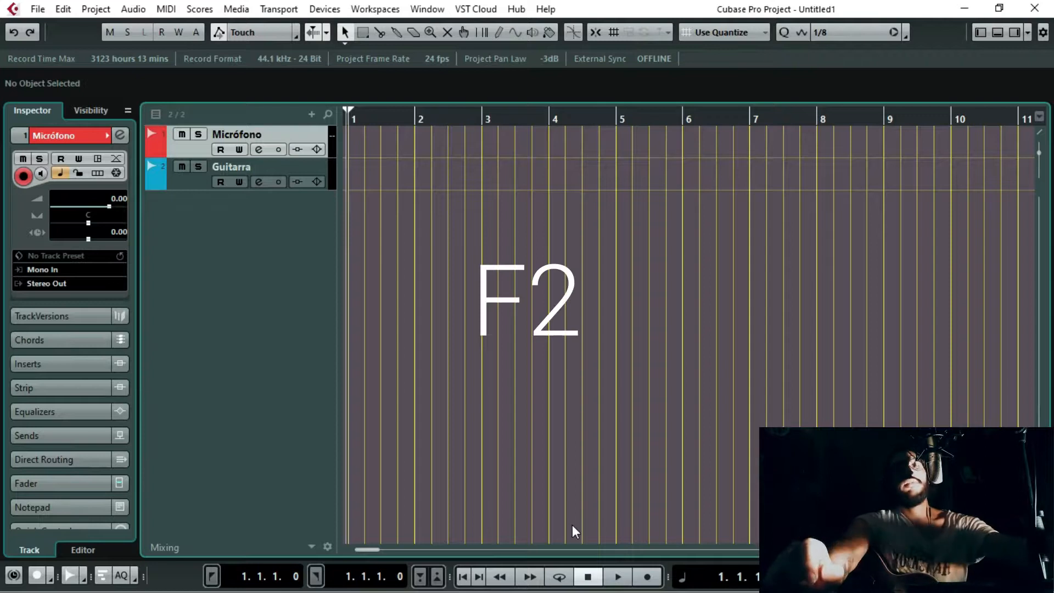
pyautogui.press('F2')
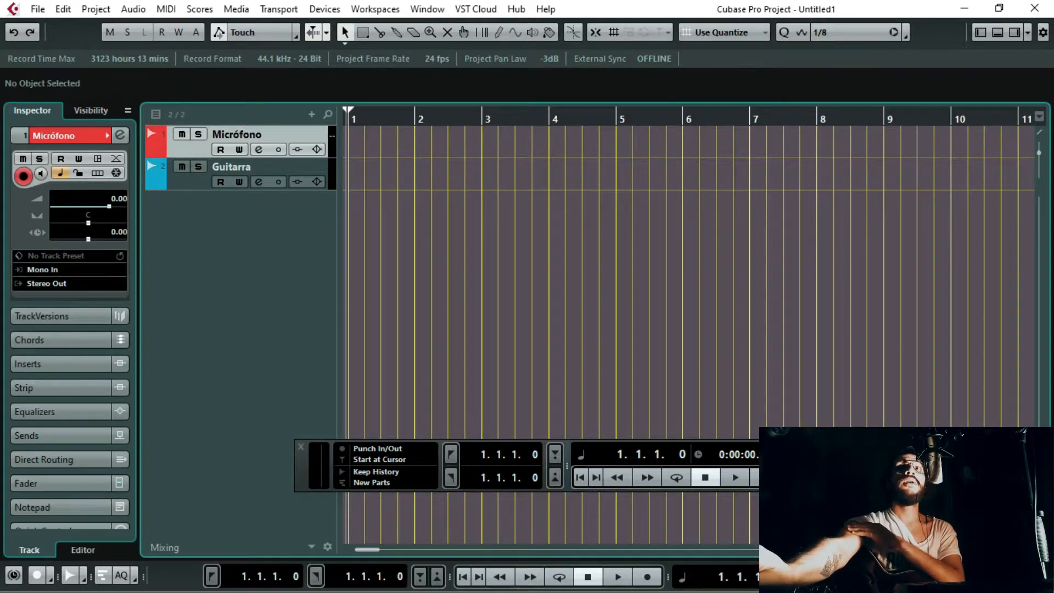
# Step: Record and play back a short test take on the Micrófono track, and undo the recording
pyautogui.press('KP_Multiply')
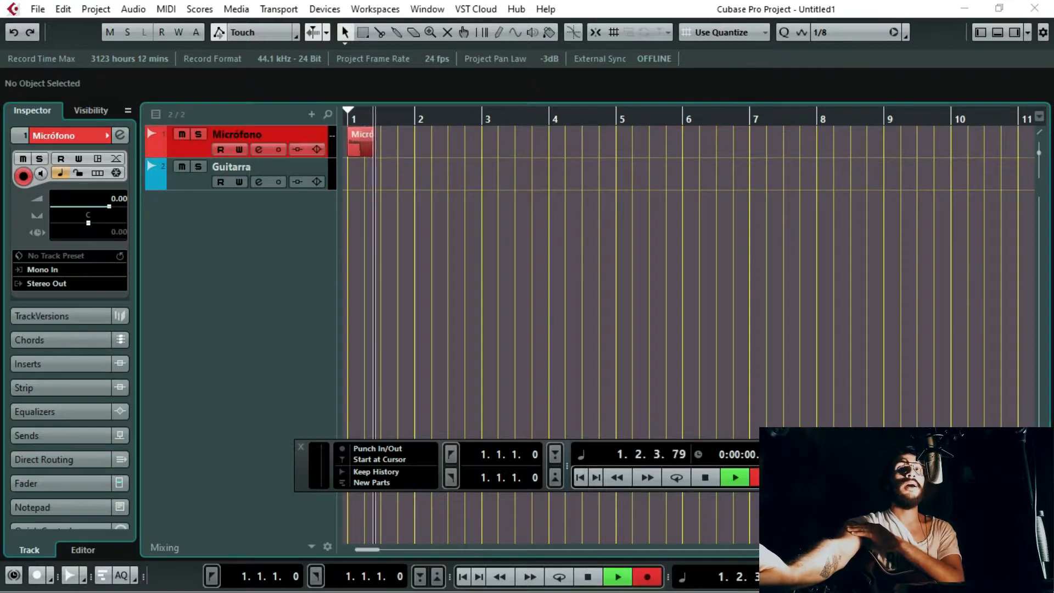
pyautogui.press('space')
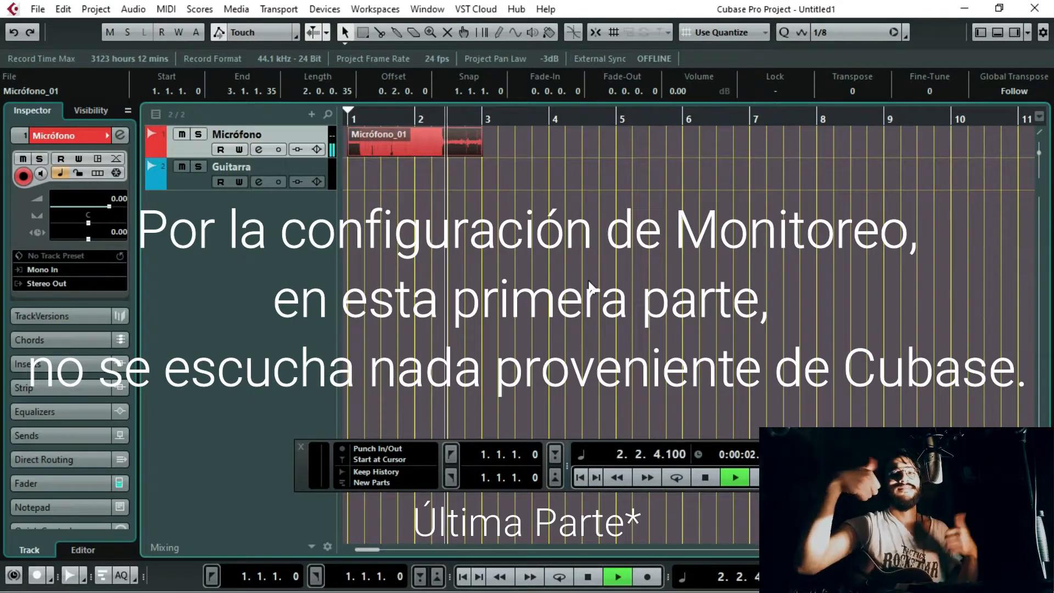
pyautogui.press('space')
pyautogui.click(560, 198)
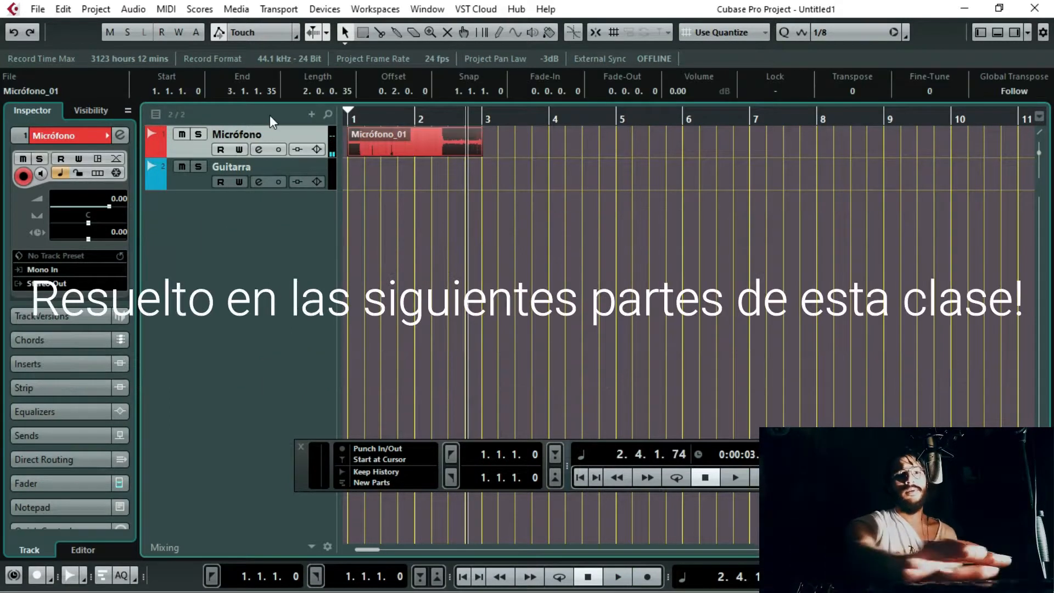
pyautogui.hotkey('ctrl', 'z')
# Step: Select the Guitarra and Micrófono tracks together and record a take on both simultaneously
pyautogui.click(189, 183)
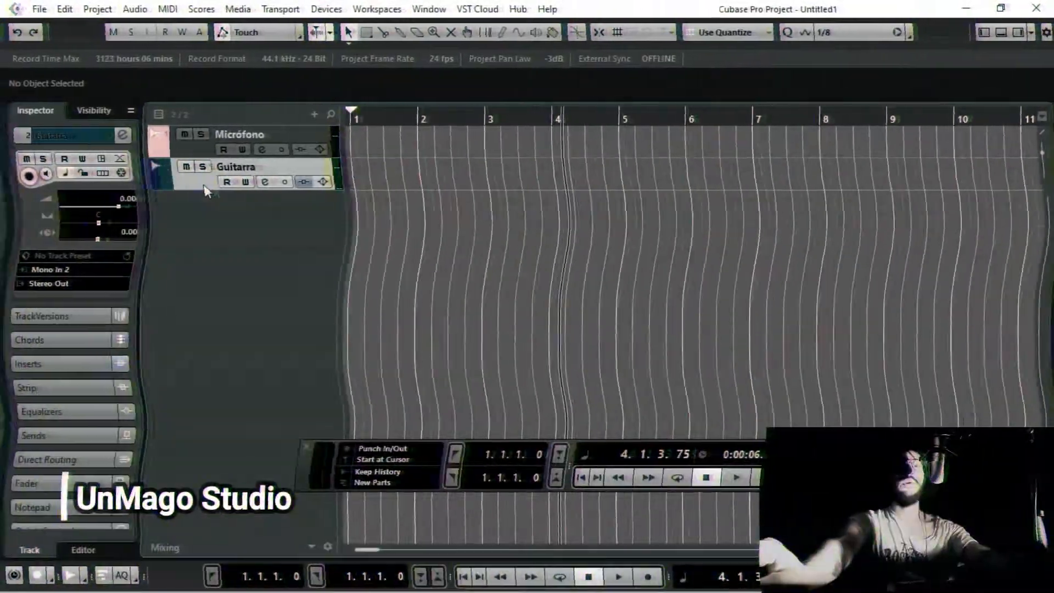
pyautogui.click(199, 151)
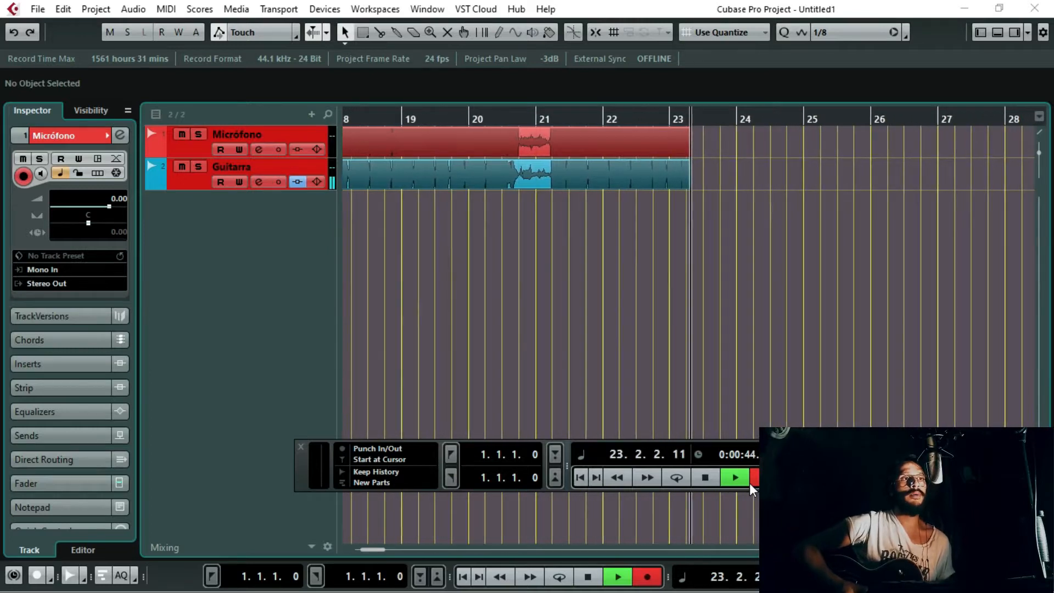
pyautogui.press('space')
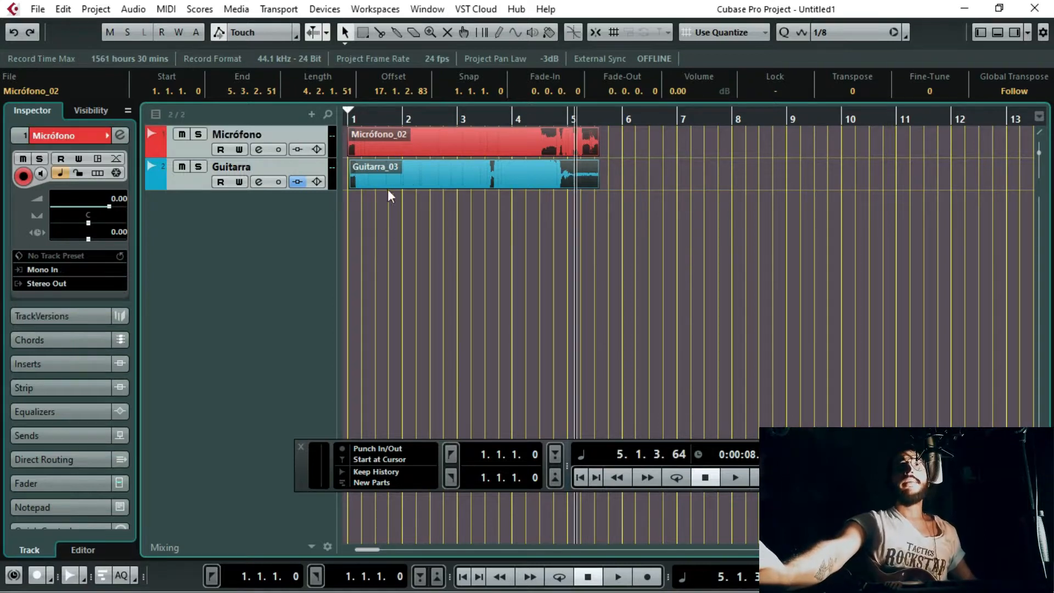
# Step: Solo the Guitarra track and listen to its recording on its own from the project start
pyautogui.click(193, 180)
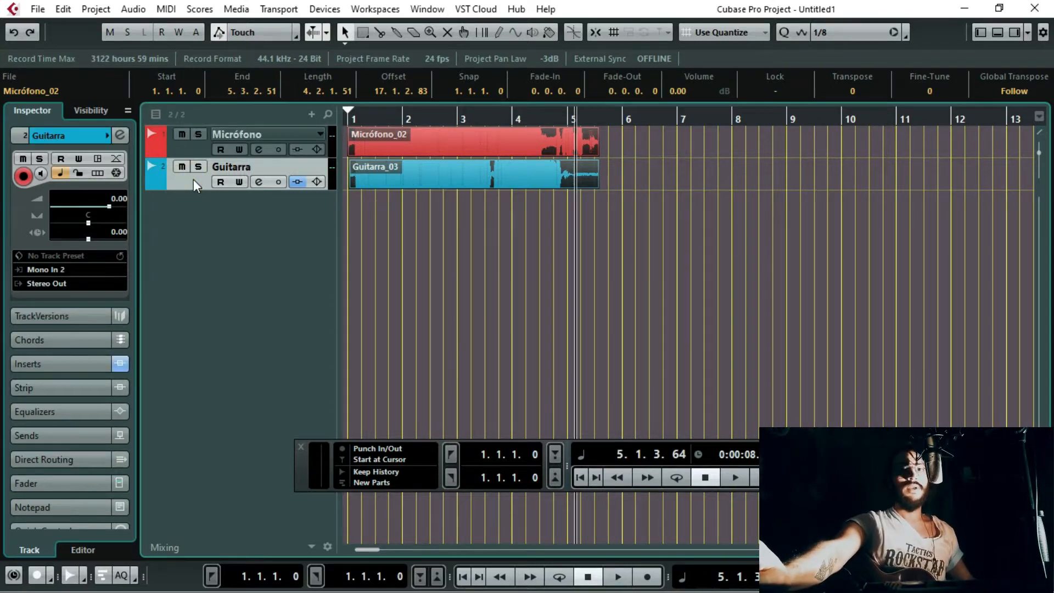
pyautogui.click(181, 146)
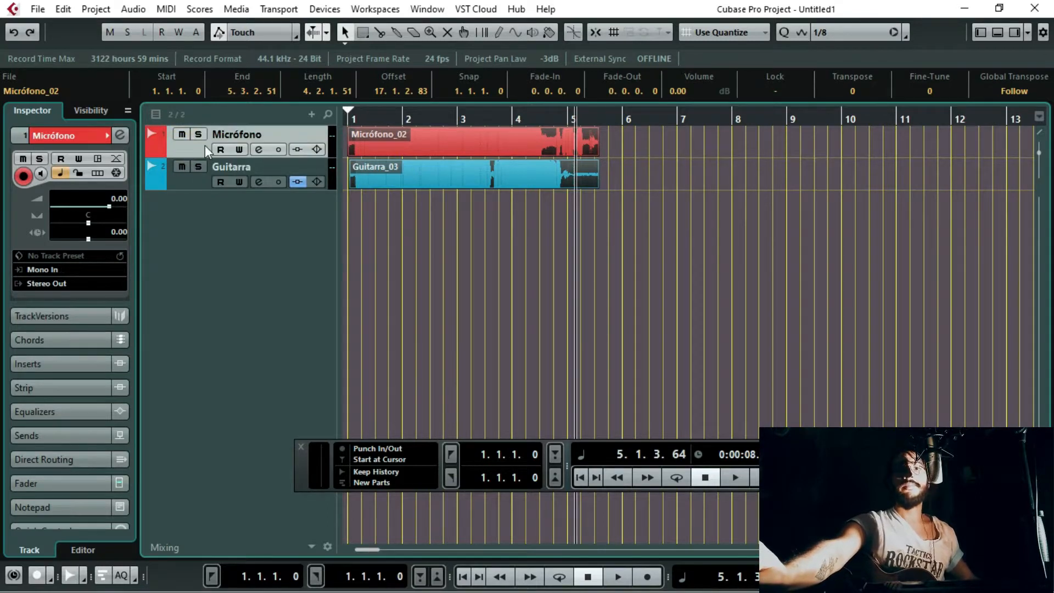
pyautogui.click(203, 185)
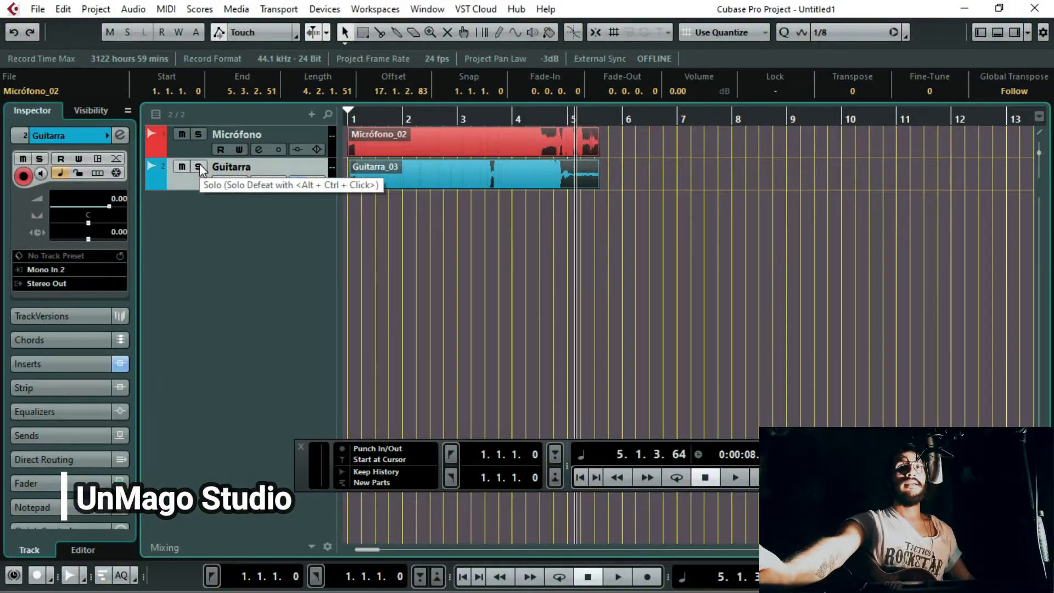
pyautogui.click(198, 167)
pyautogui.click(199, 166)
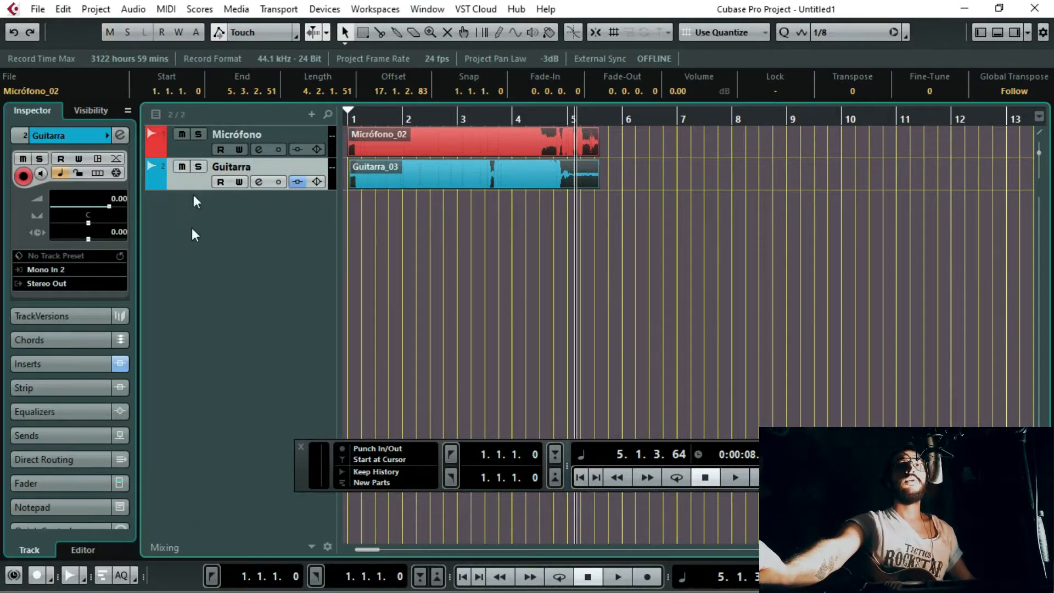
pyautogui.click(199, 135)
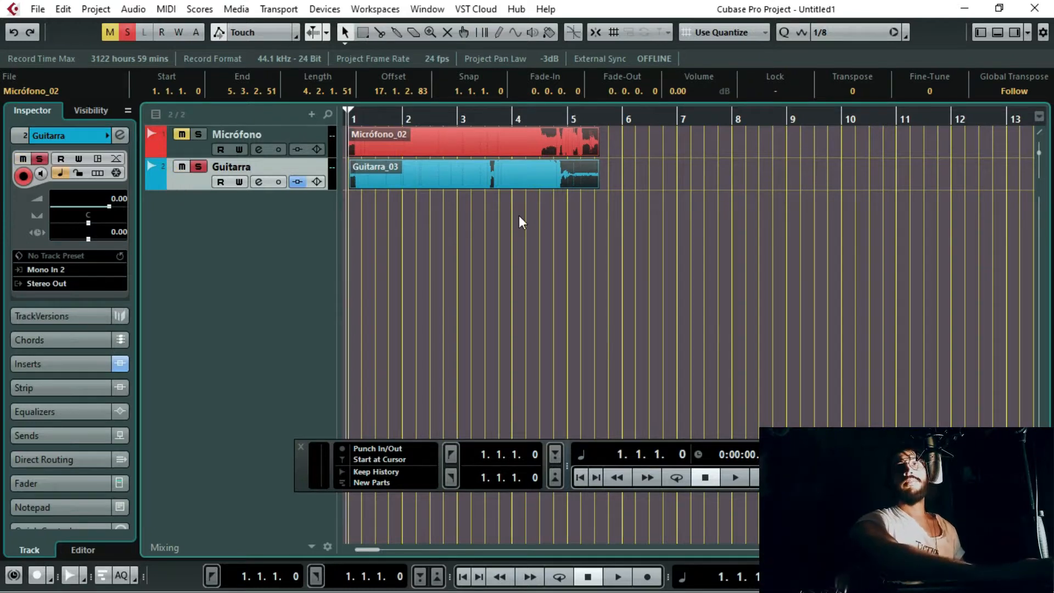
pyautogui.press('space')
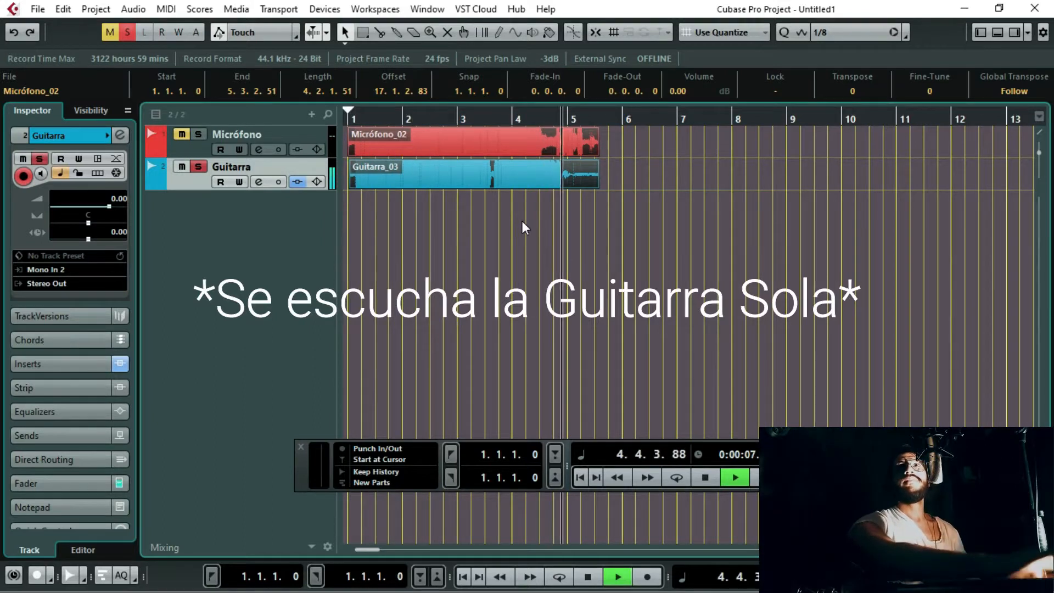
pyautogui.press('space')
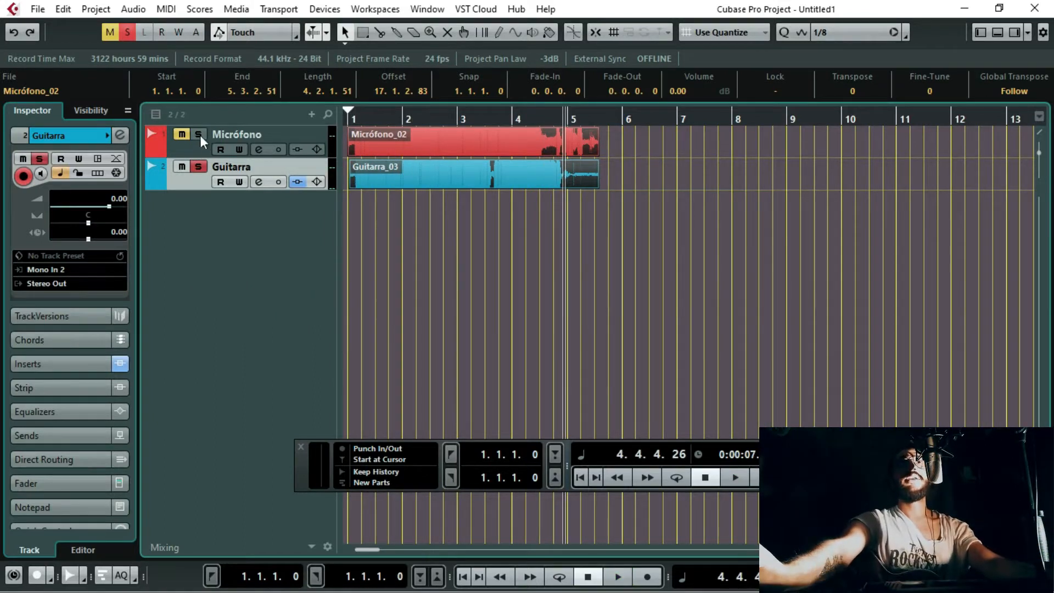
# Step: Solo the Micrófono track instead of Guitarra and listen to its recording on its own
pyautogui.keyDown('ctrl'); pyautogui.click(198, 135); pyautogui.keyUp('ctrl')
pyautogui.press('space')
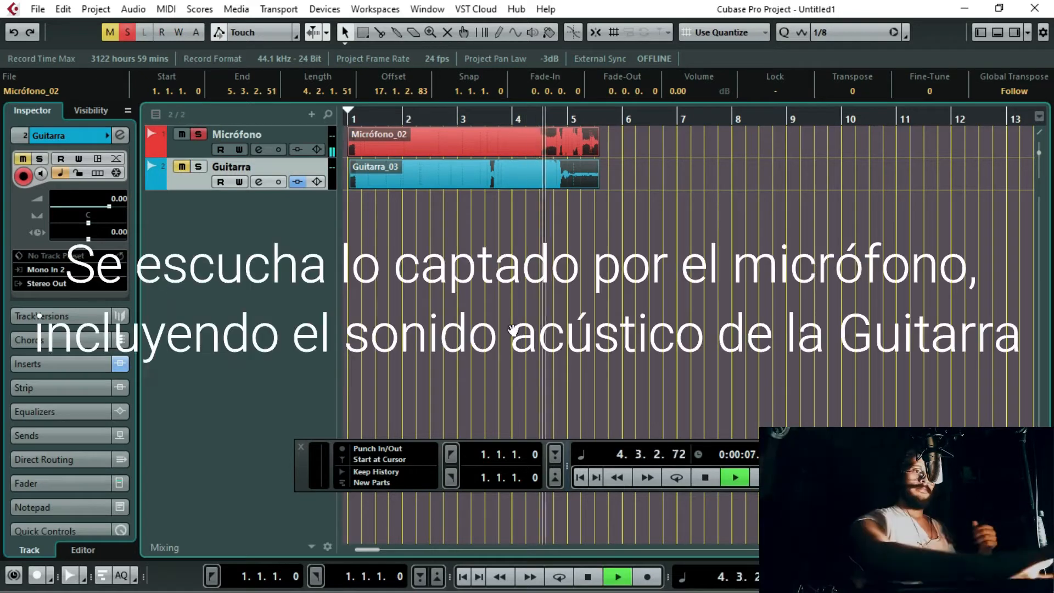
pyautogui.press('space')
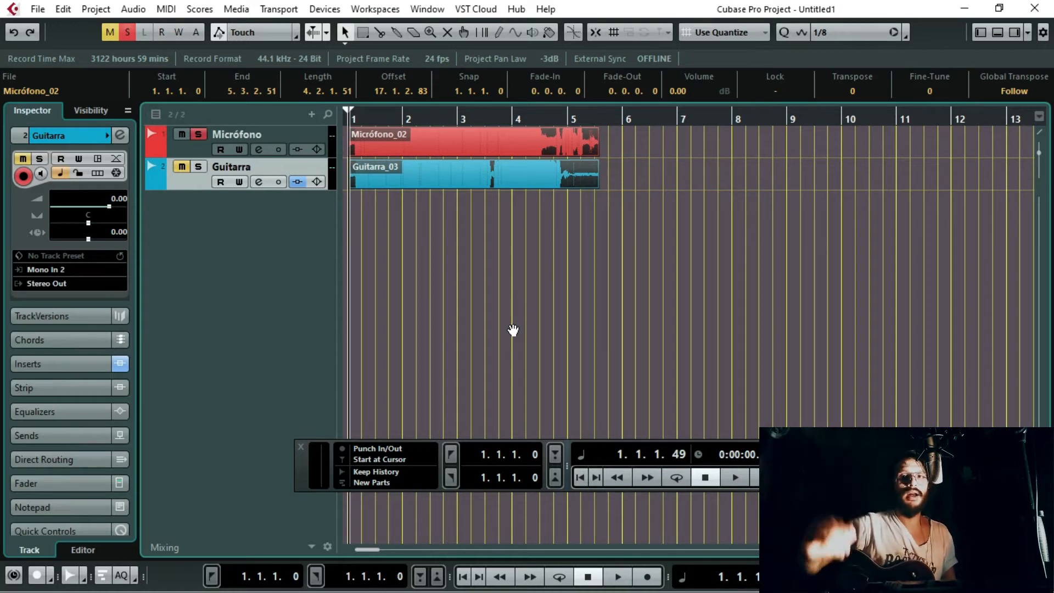
# Step: View the MixConsole of the Mano Azul project and return to its project window
pyautogui.press('F3')
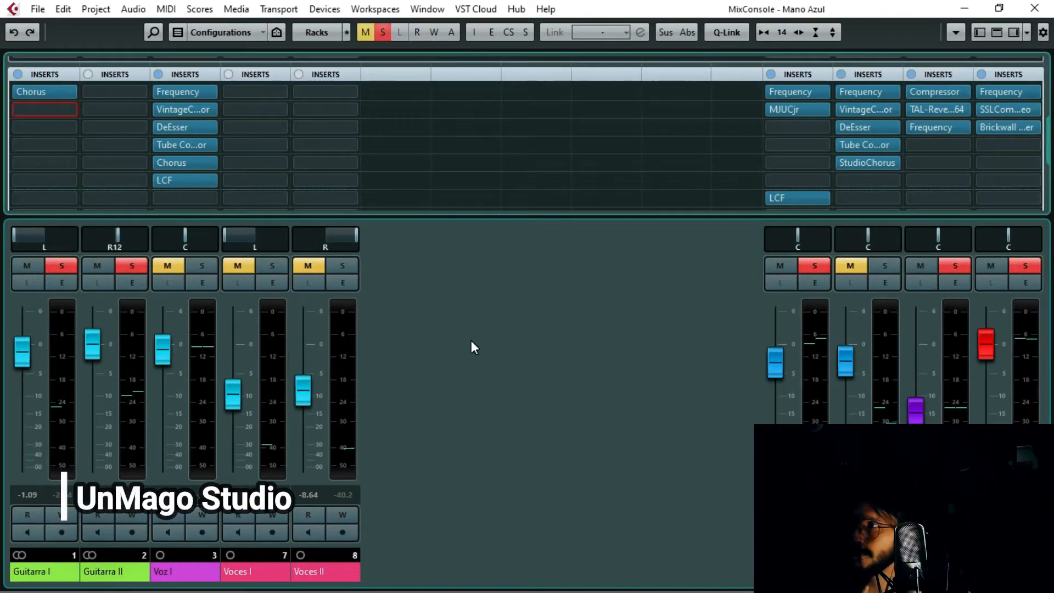
pyautogui.press('F3')
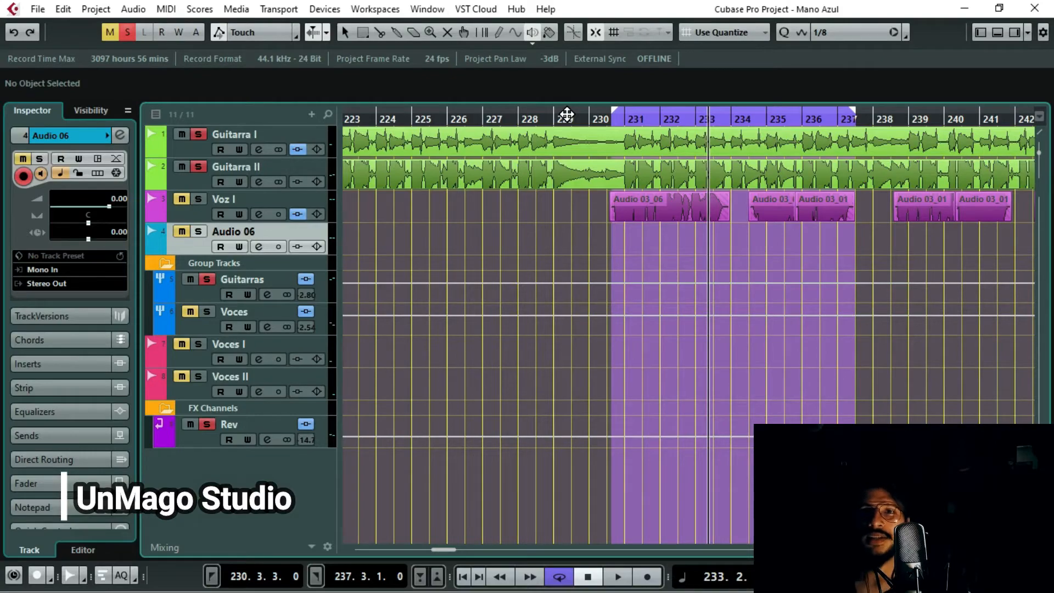